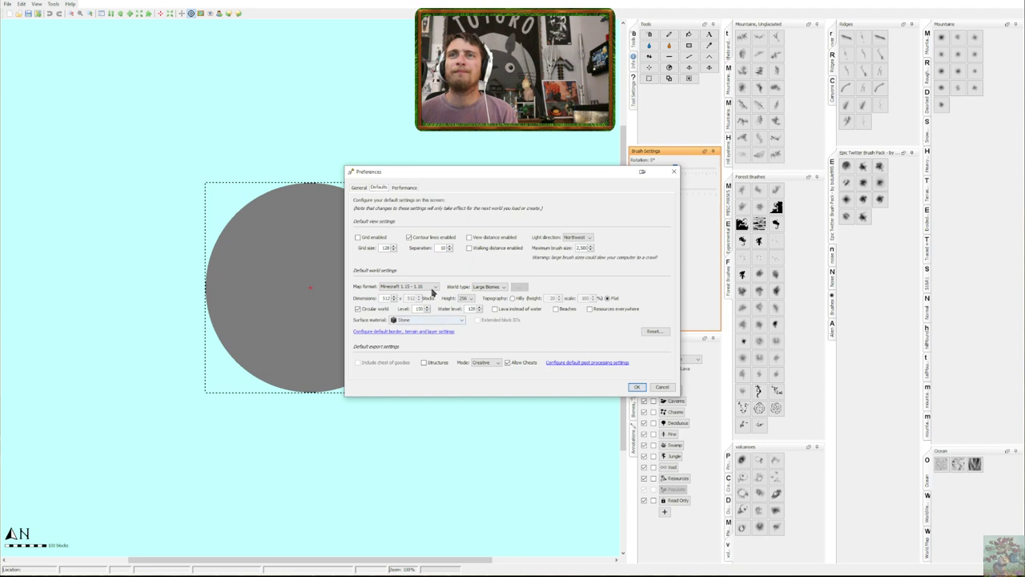
# Set the default map format for new worlds to Minecraft 1.18 or later and save the preferences
pyautogui.click(424, 285)
pyautogui.click(406, 330)
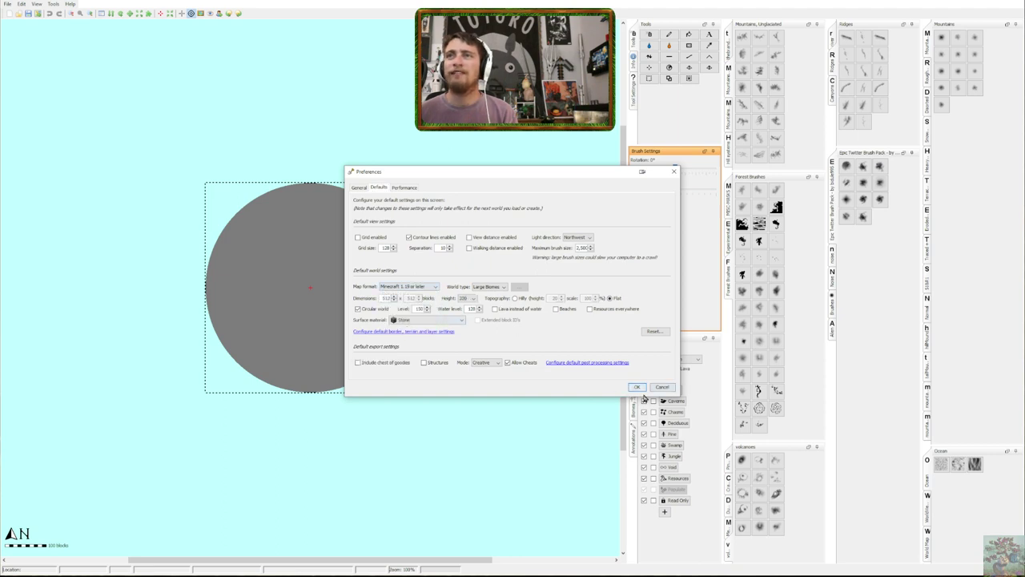
pyautogui.click(638, 388)
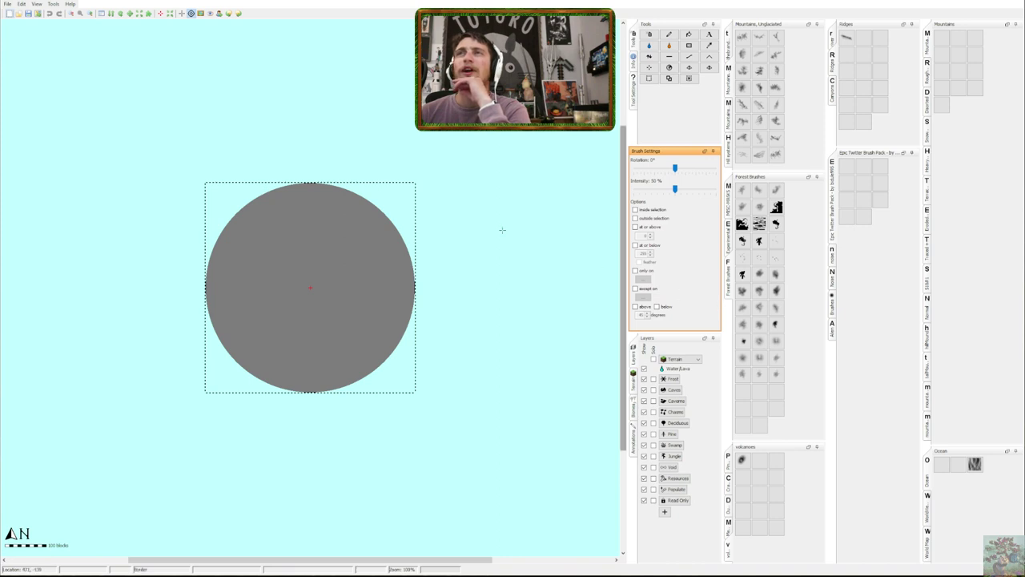
# Review the default world settings in the preferences, including map format, dimensions and height, and close them
pyautogui.click(21, 4)
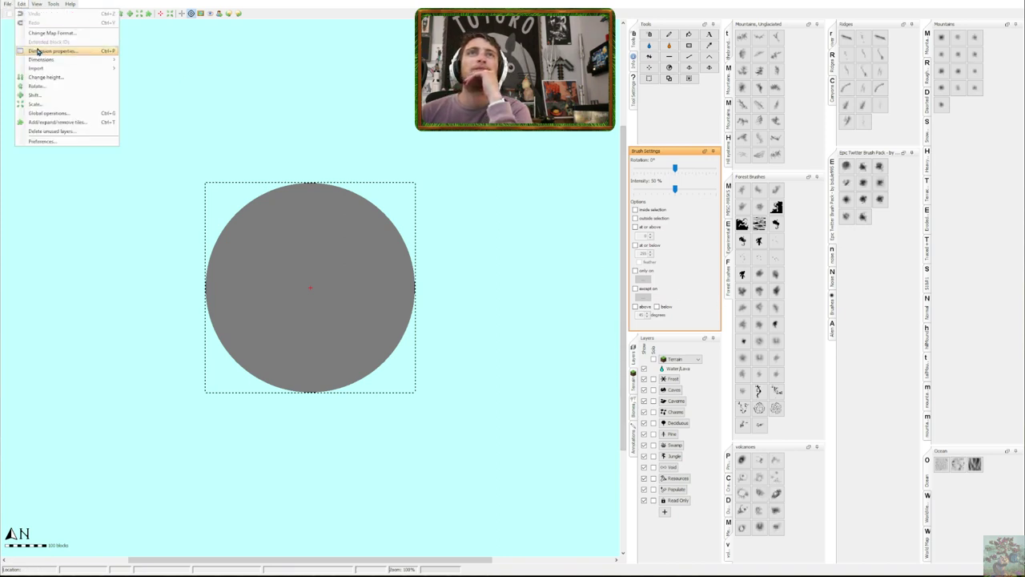
pyautogui.click(42, 142)
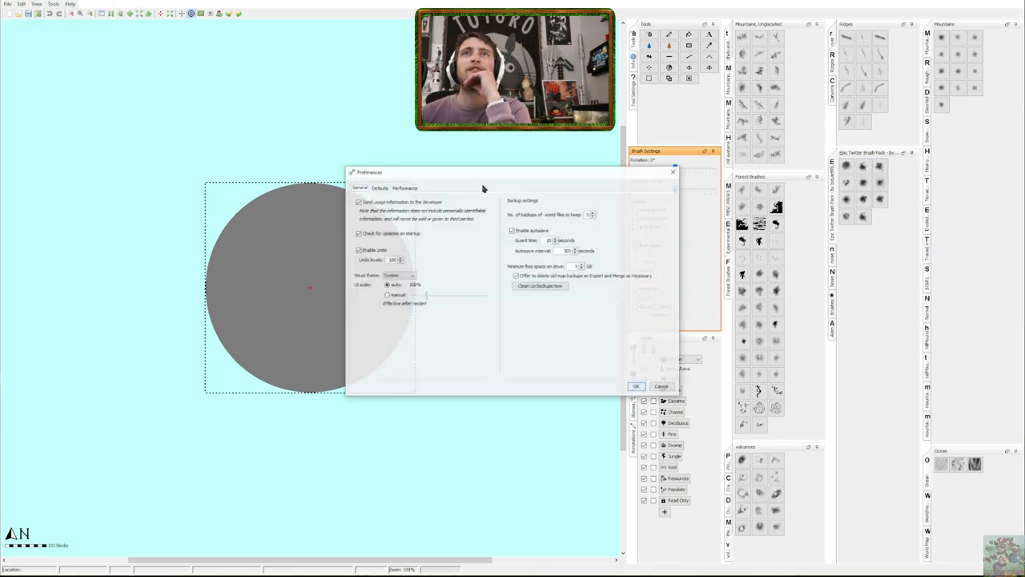
pyautogui.click(378, 186)
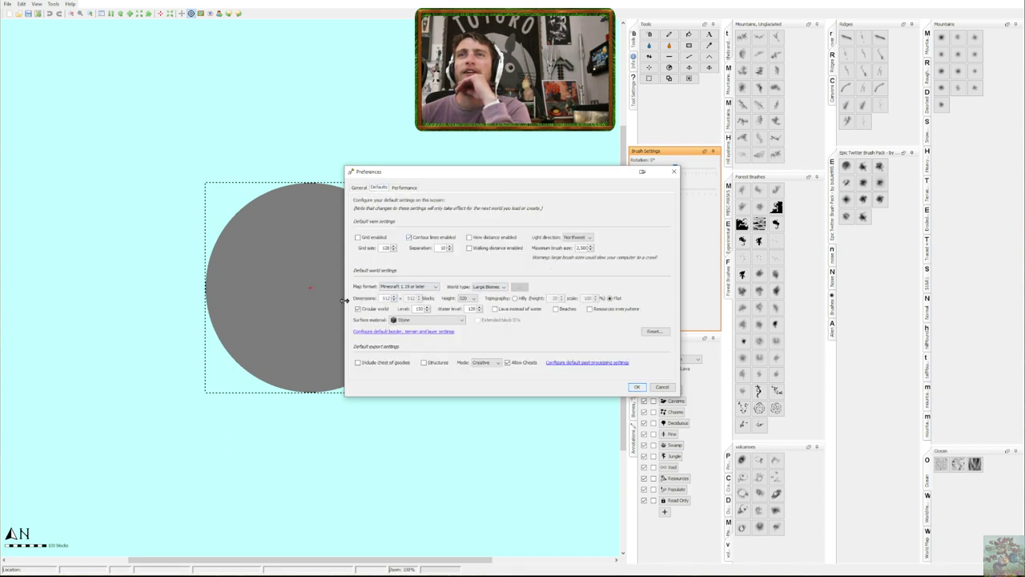
pyautogui.click(674, 172)
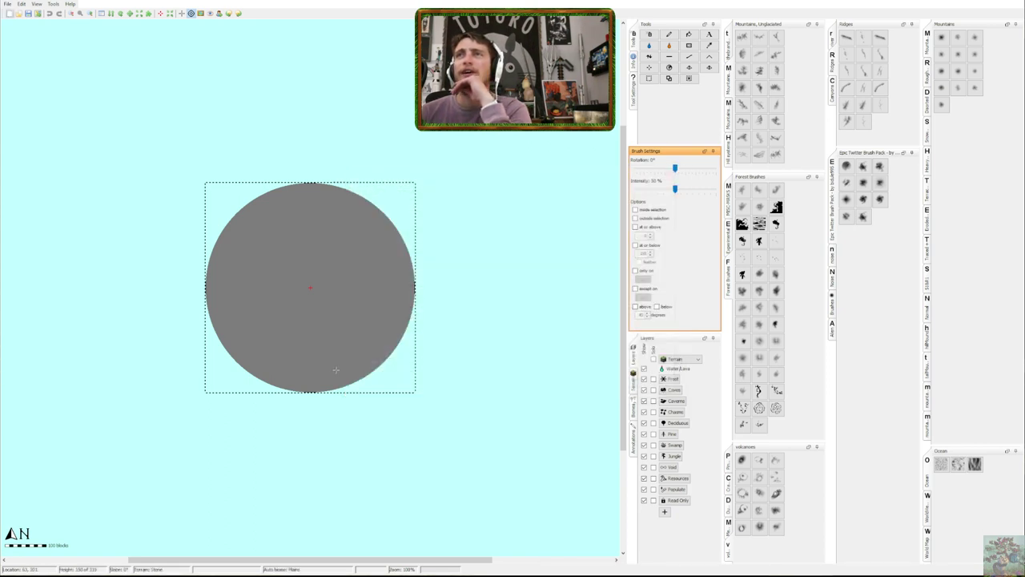
# Show the WorldViewR GIS Data Heightmaps brushes and dock their palette group in its own column beside the Mountains, Unglaciated brushes
pyautogui.click(926, 513)
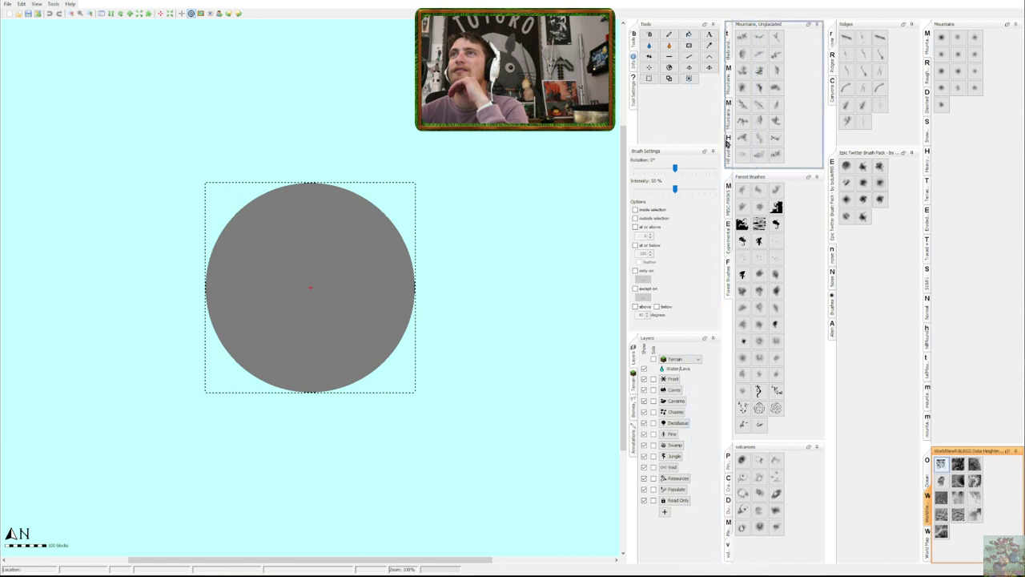
pyautogui.moveTo(726, 140); pyautogui.dragTo(724, 140)
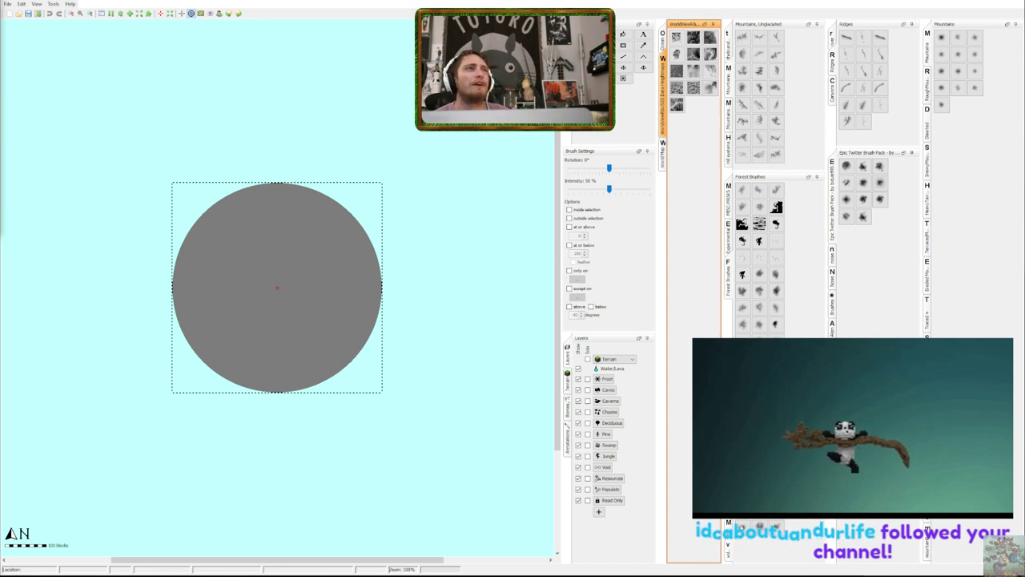
# Switch to the WorldViewR website in the browser and explore its search map around the southwestern United States
pyautogui.hotkey('alt', 'Tab')
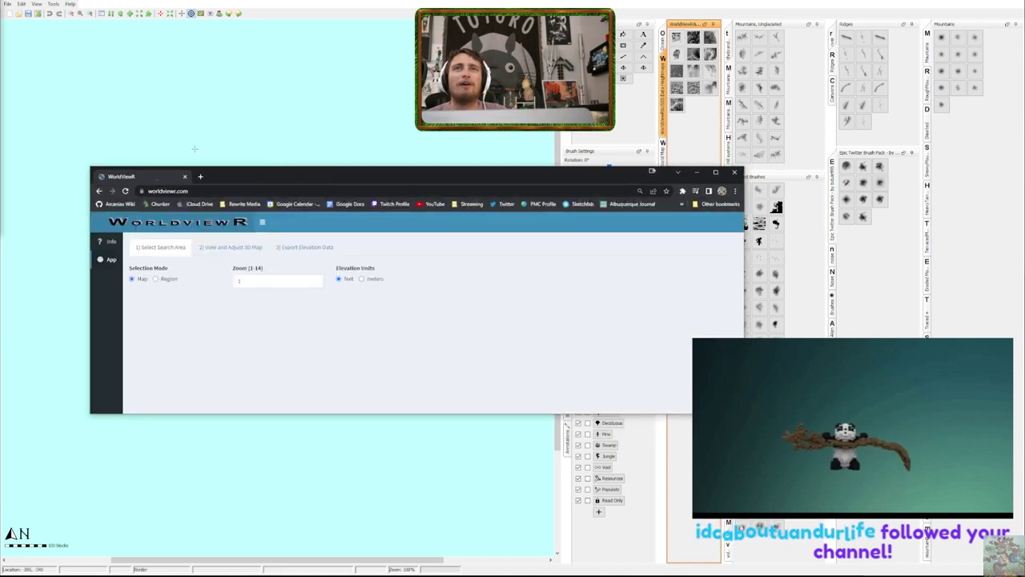
pyautogui.moveTo(382, 181); pyautogui.dragTo(318, 341)
pyautogui.doubleClick(318, 336)
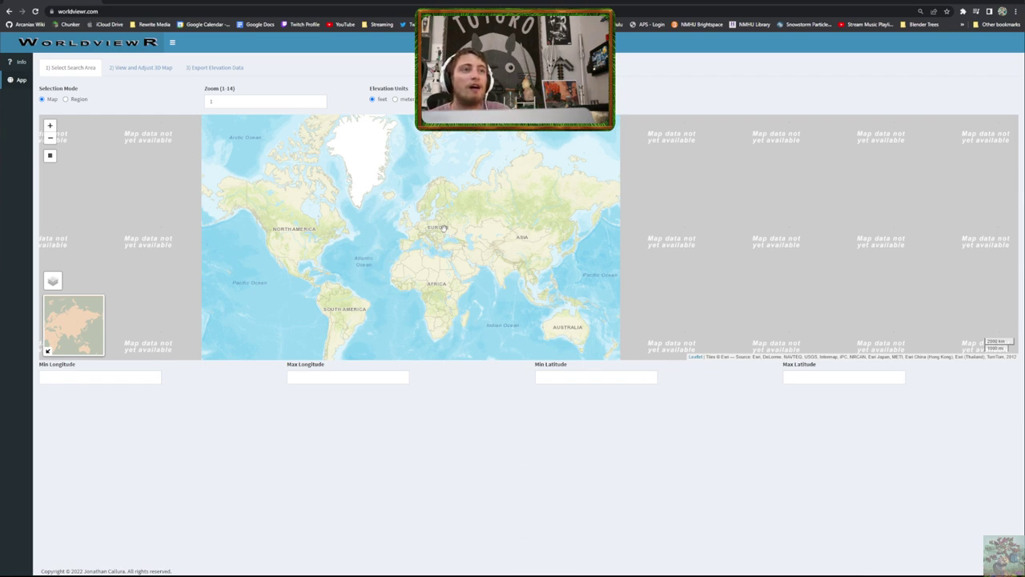
pyautogui.moveTo(441, 229); pyautogui.dragTo(475, 241)
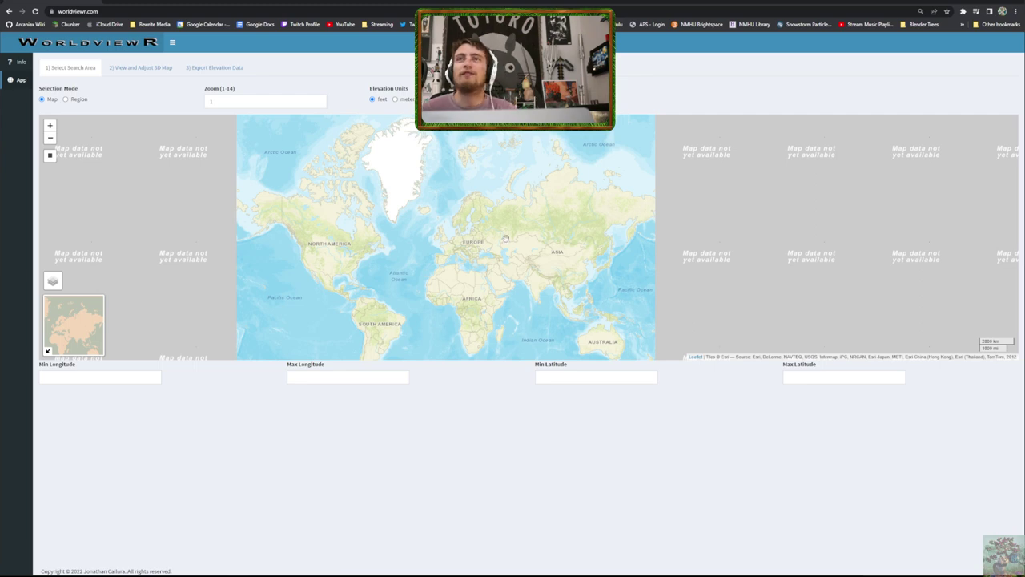
pyautogui.scroll(3, 505, 237)
pyautogui.moveTo(216, 200); pyautogui.dragTo(376, 277)
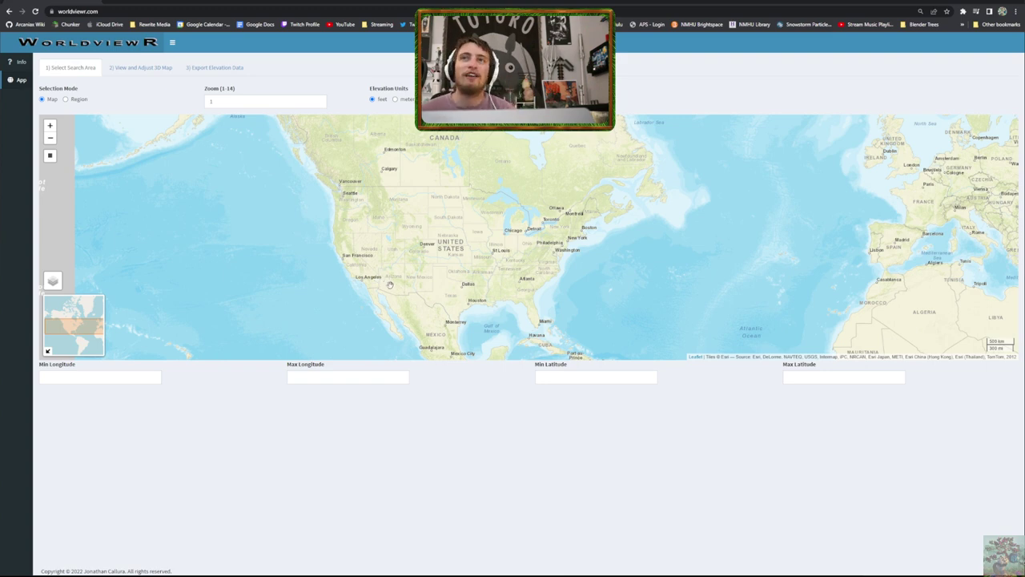
pyautogui.scroll(1, 390, 285)
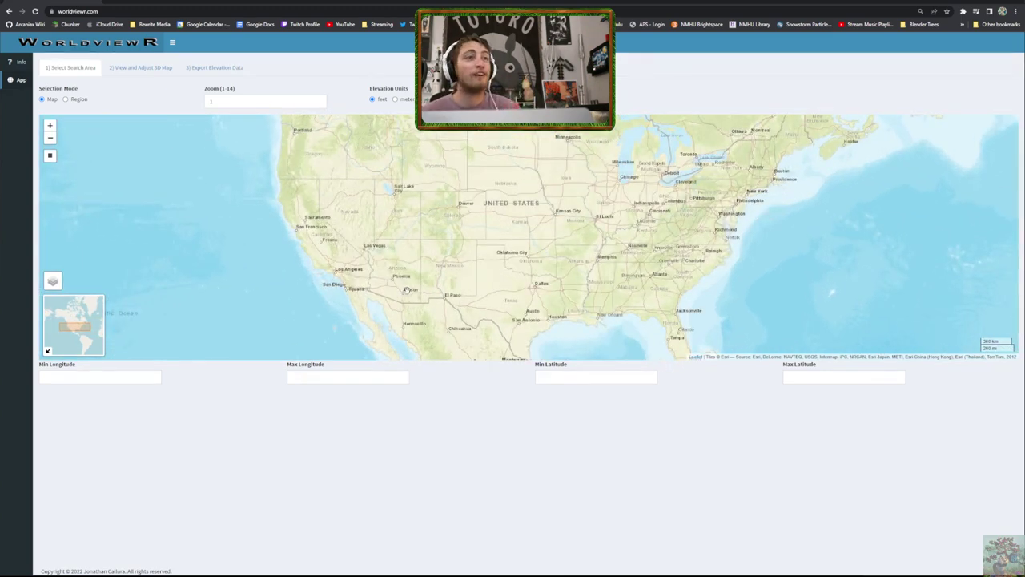
pyautogui.scroll(2, 407, 289)
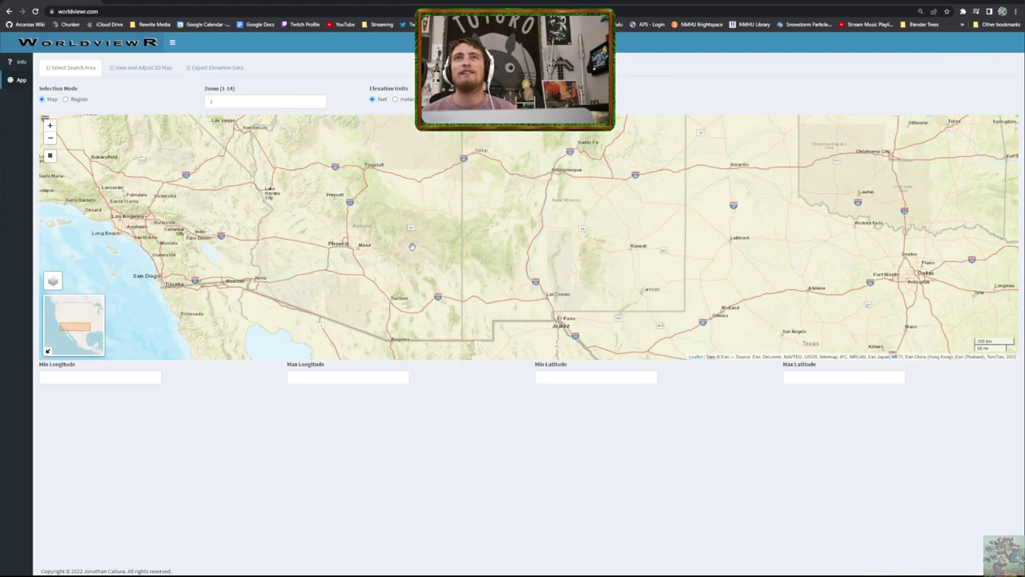
pyautogui.press('super+Down')
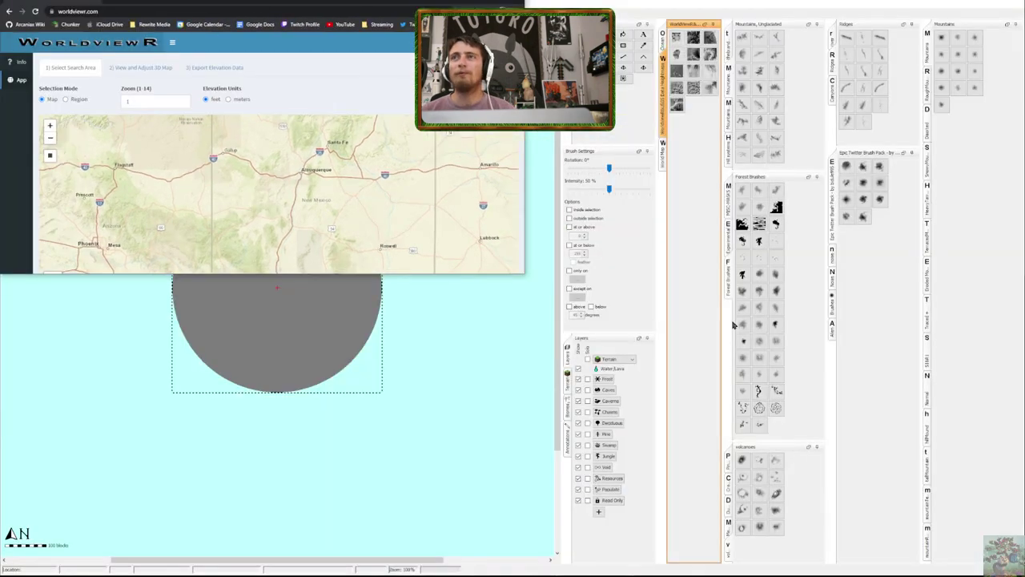
# Stamp the second WorldViewR GIS heightmap brush once at the centre of the circular stone world
pyautogui.click(878, 201)
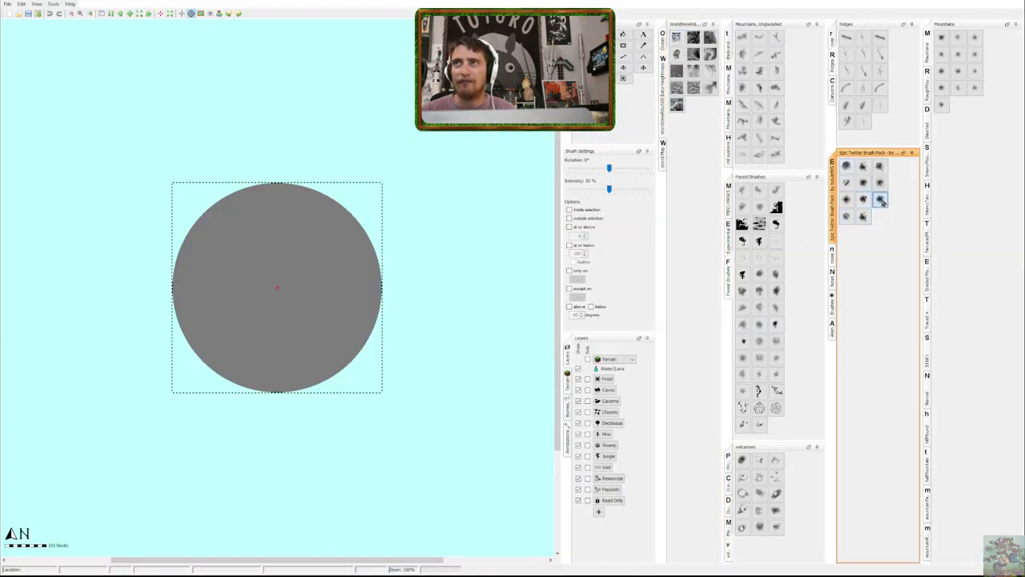
pyautogui.click(694, 40)
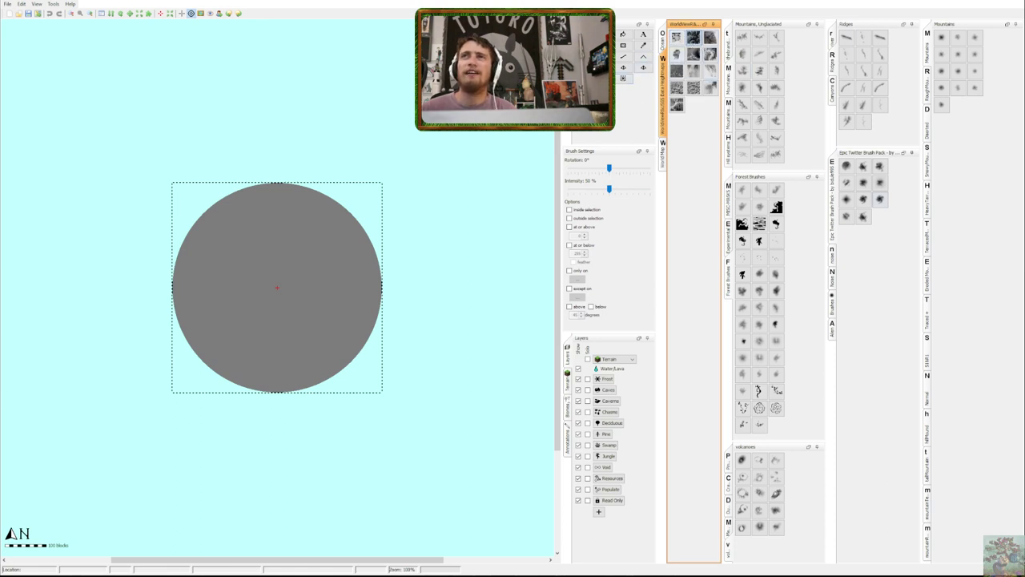
pyautogui.click(276, 288)
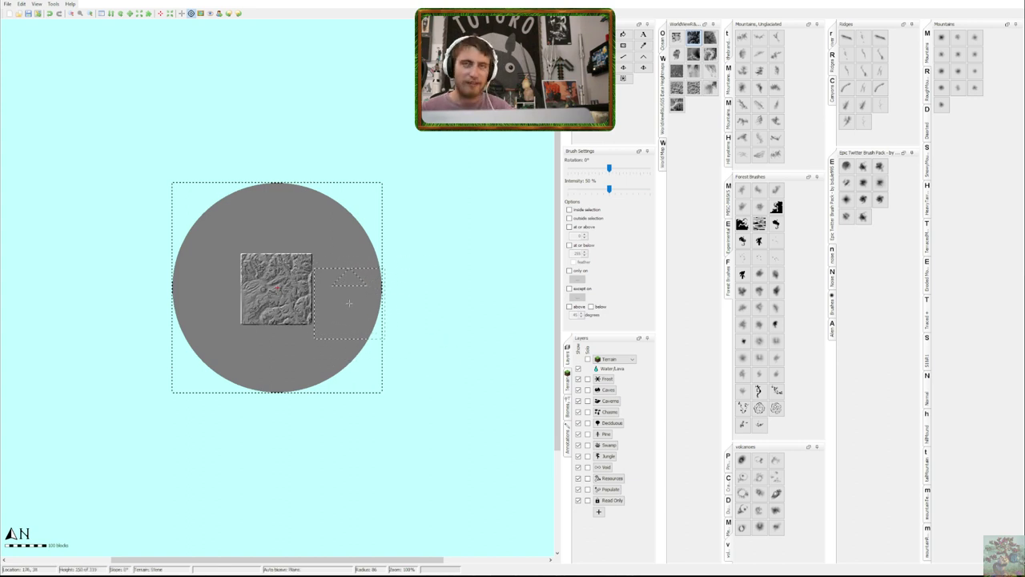
# Inspect the stamped heightmap's terrain detail up close in the 3D view, and close that view
pyautogui.hotkey('ctrl', '3')
pyautogui.moveTo(287, 112); pyautogui.dragTo(637, 127)
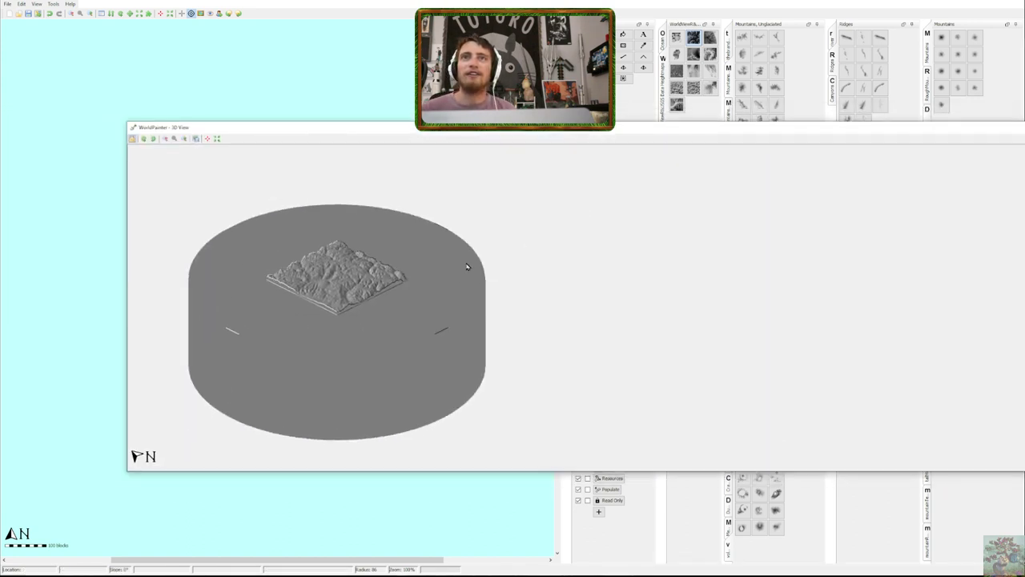
pyautogui.scroll(5, 512, 290)
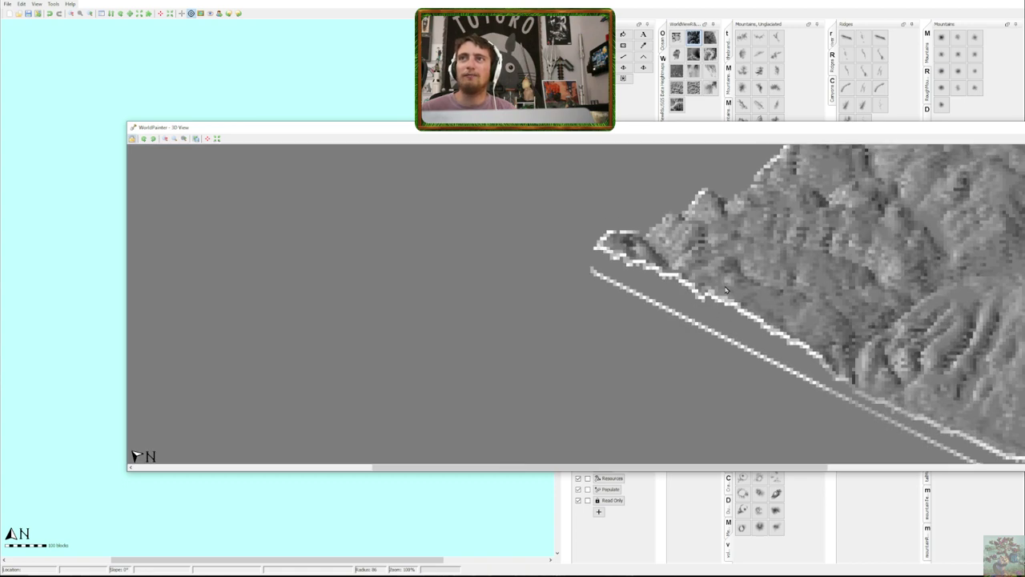
pyautogui.moveTo(721, 292); pyautogui.dragTo(374, 233)
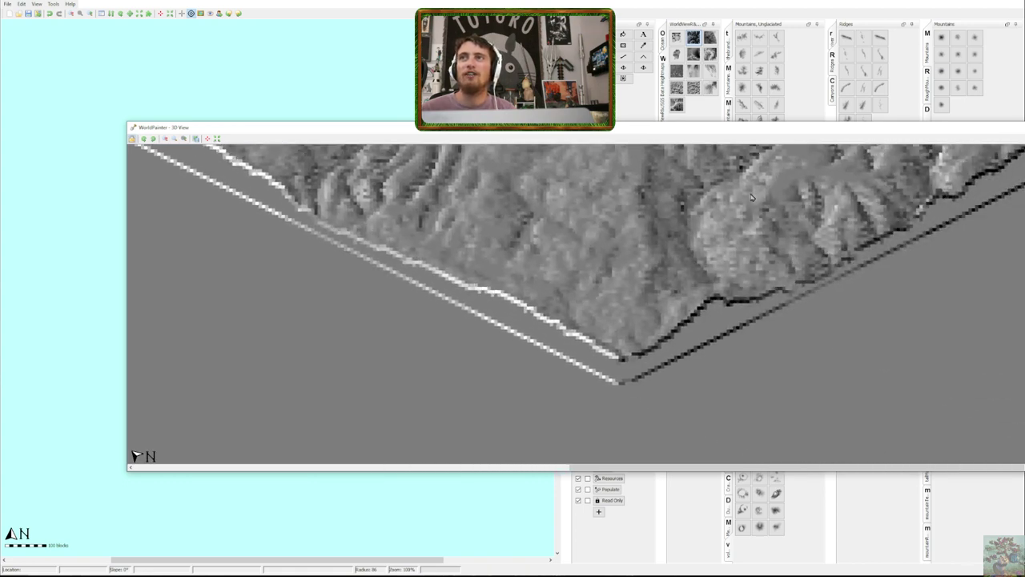
pyautogui.moveTo(740, 128); pyautogui.dragTo(439, 236)
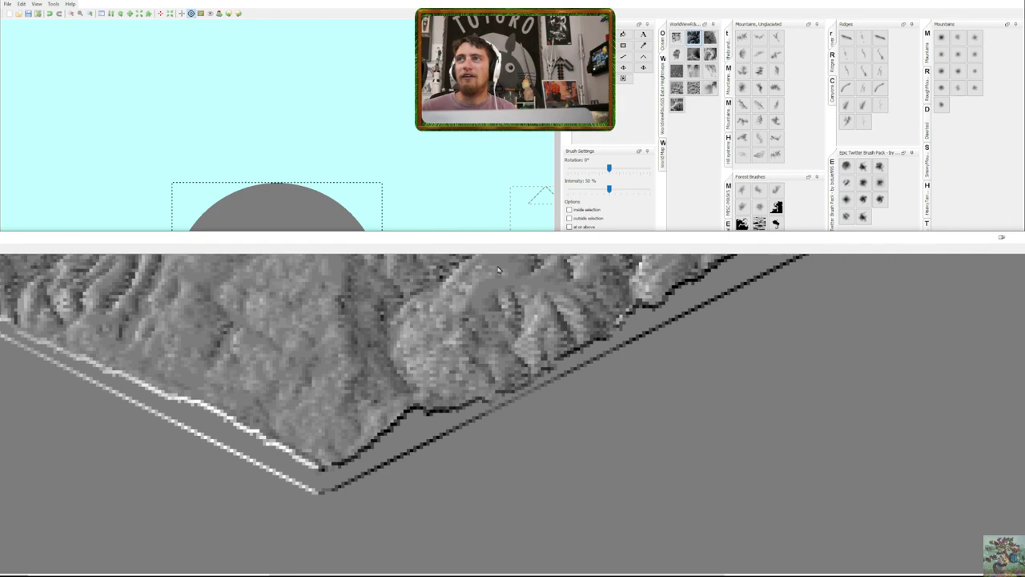
pyautogui.moveTo(549, 237); pyautogui.dragTo(219, 233)
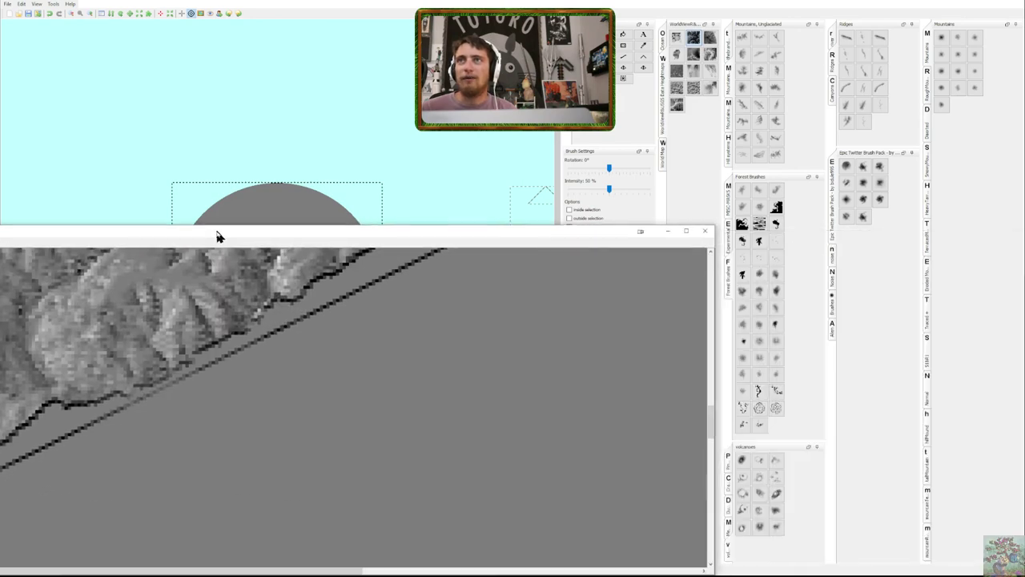
pyautogui.click(704, 229)
# Try a small stamp with a Ridges brush beside the heightmap patch, and undo the stamps on the world
pyautogui.click(775, 190)
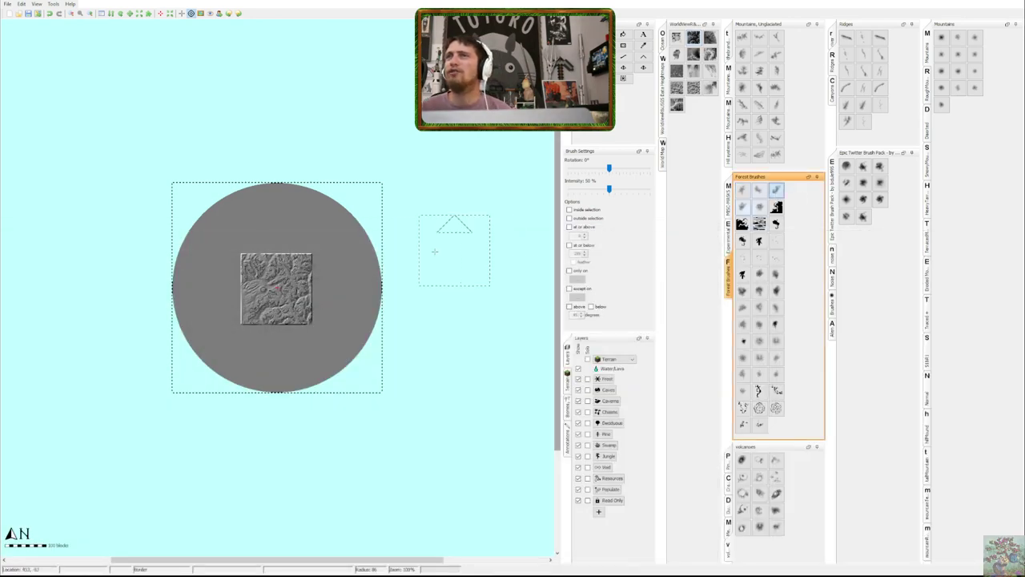
pyautogui.click(862, 105)
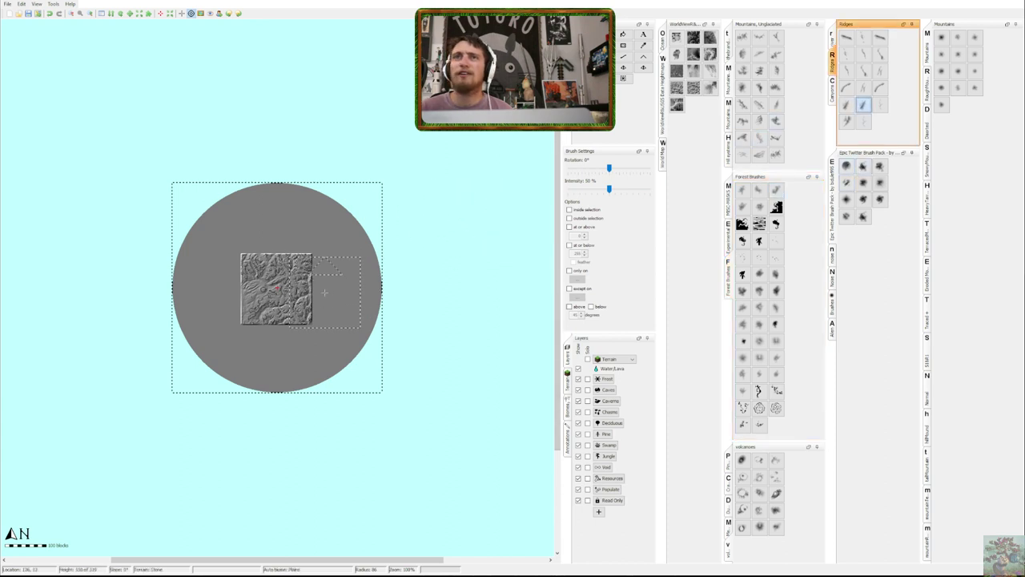
pyautogui.scroll(-5, 329, 290)
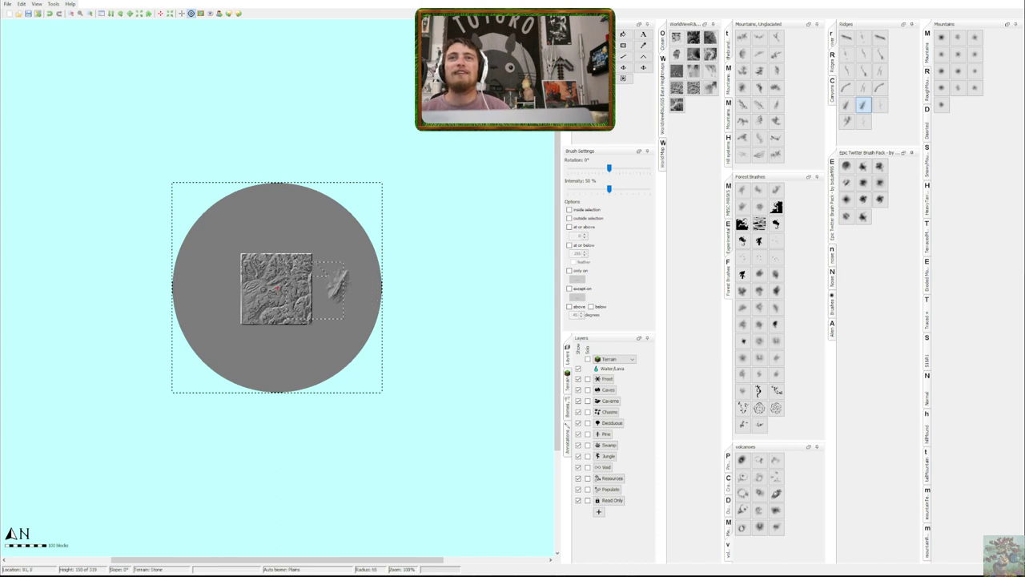
pyautogui.scroll(10, 279, 279)
pyautogui.hotkey('ctrl', 'z')
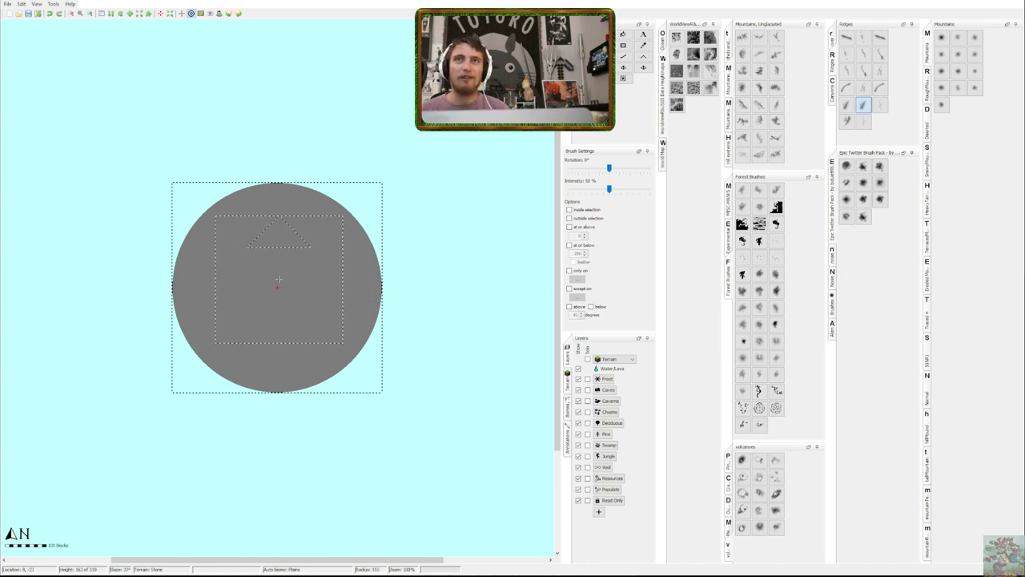
# Try the Ridges brush enlarged to a radius of about 764 over the whole circular world, and undo it
pyautogui.scroll(5, 277, 286)
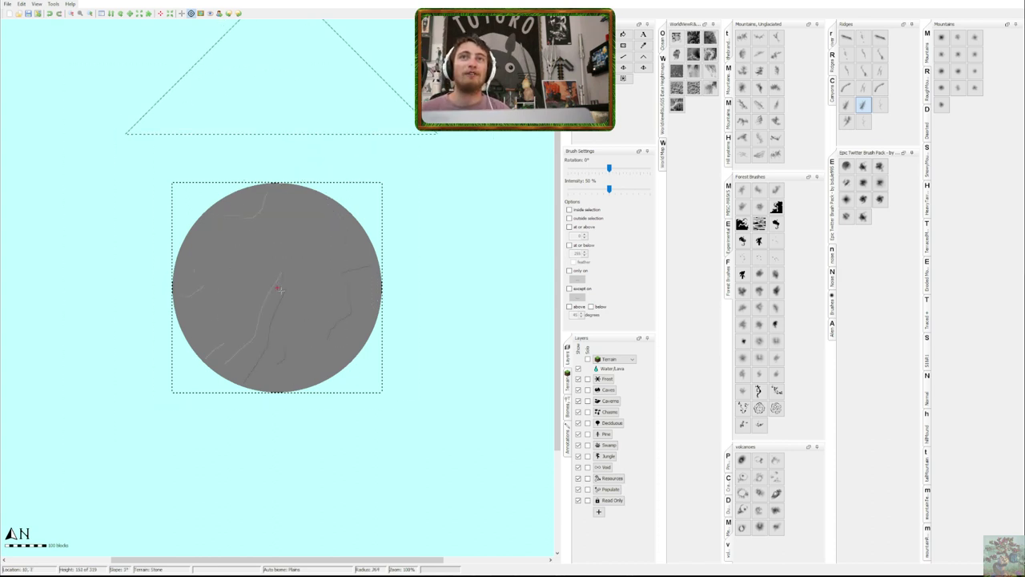
pyautogui.moveTo(279, 289); pyautogui.dragTo(277, 288)
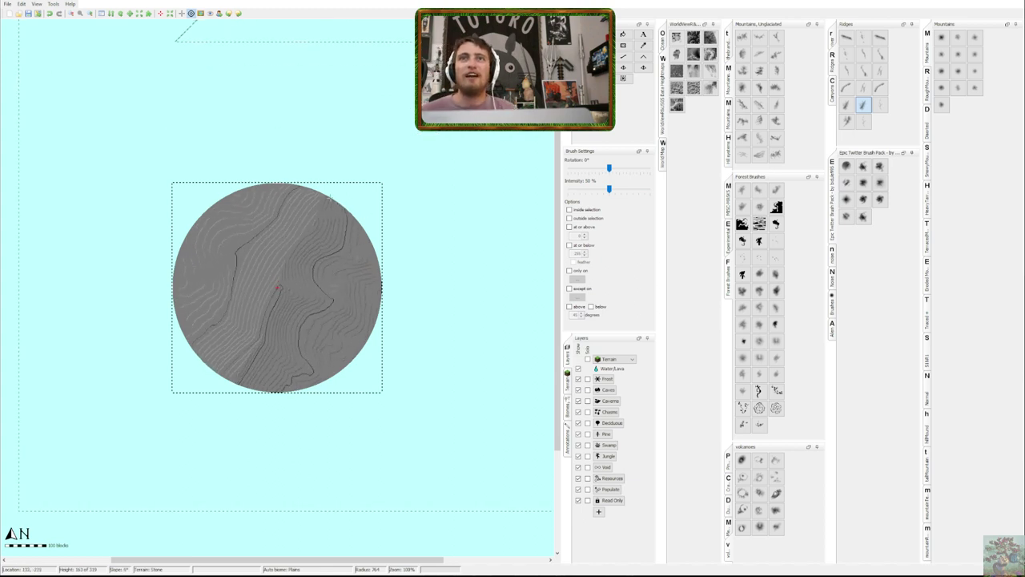
pyautogui.hotkey('ctrl', 'z')
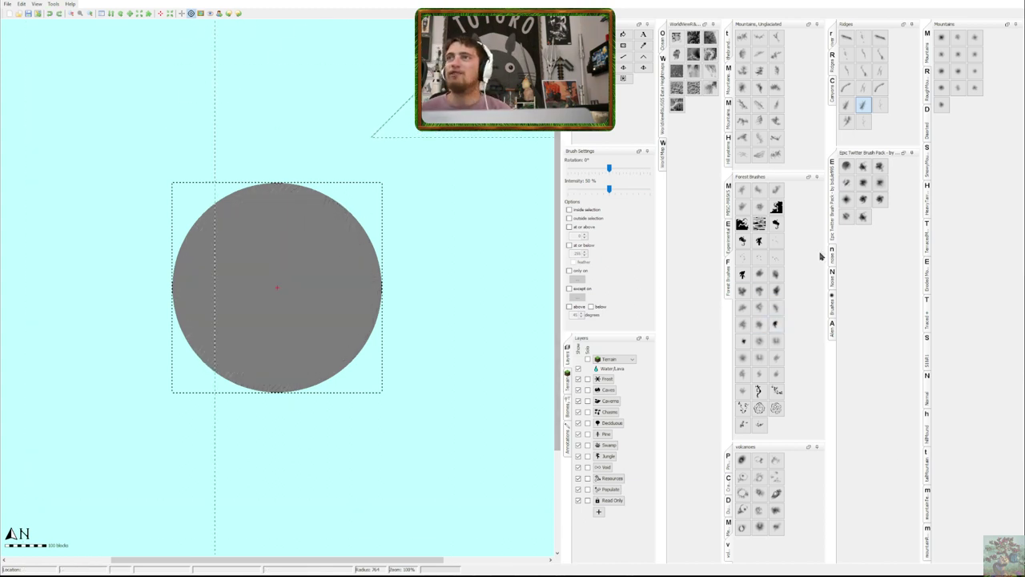
# Stamp the second WorldViewR GIS heightmap brush at radius 764 over the entire circular world
pyautogui.click(695, 37)
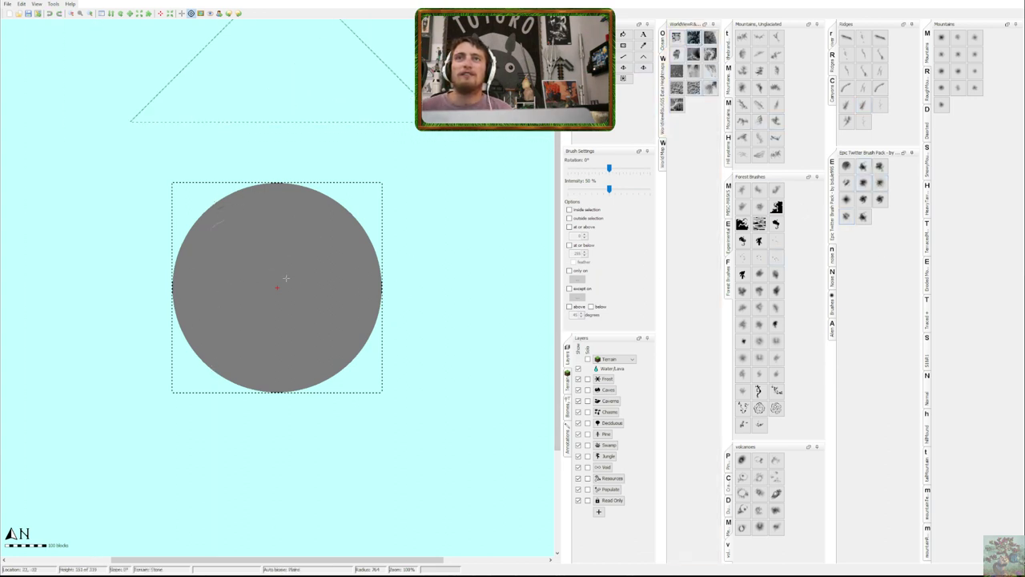
pyautogui.moveTo(286, 278); pyautogui.dragTo(286, 278)
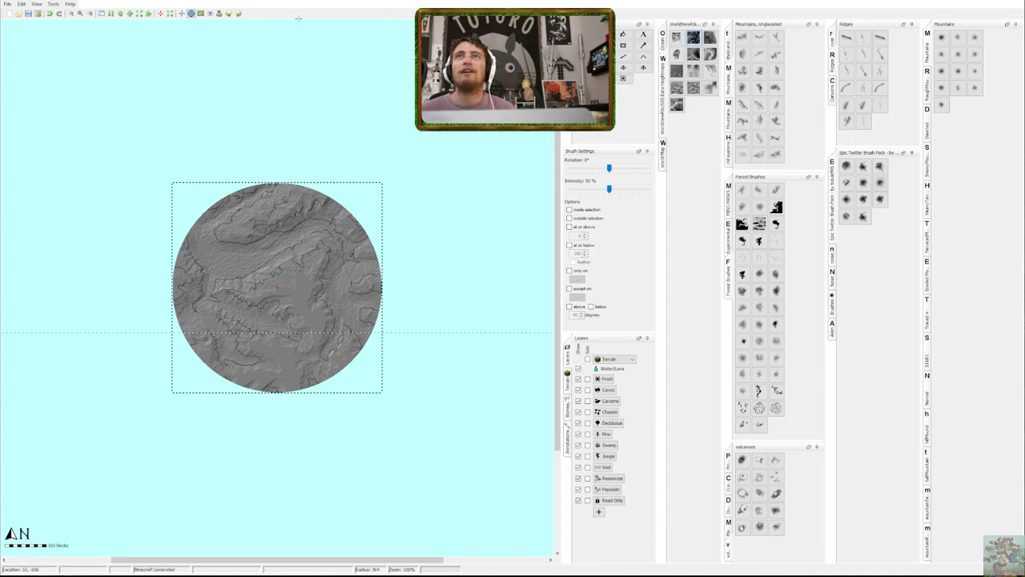
# Shrink the WorldPainter window to a quarter of the screen and highlight the worldviewr.com address in the browser
pyautogui.moveTo(334, 1); pyautogui.dragTo(720, 425)
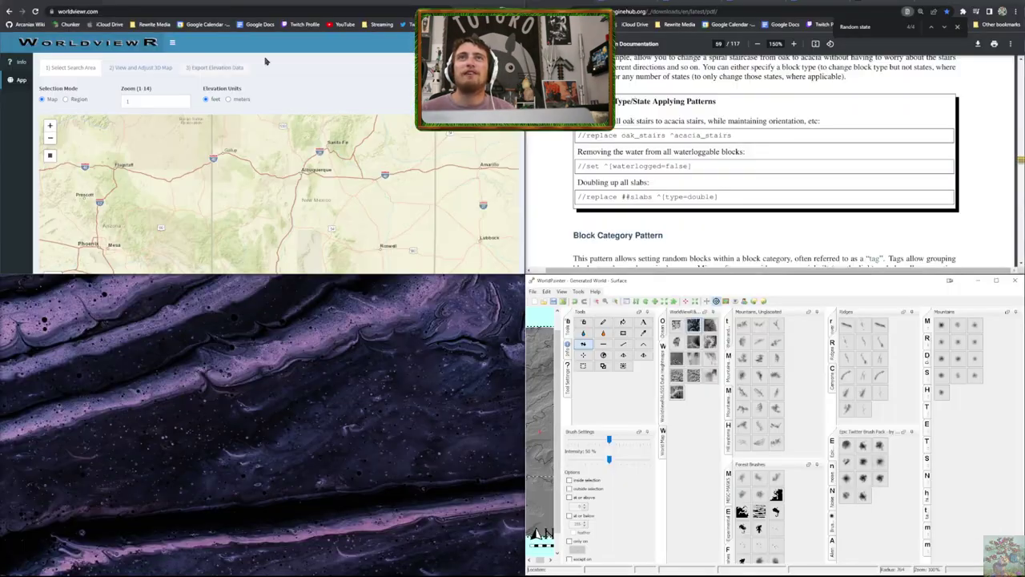
pyautogui.click(167, 10)
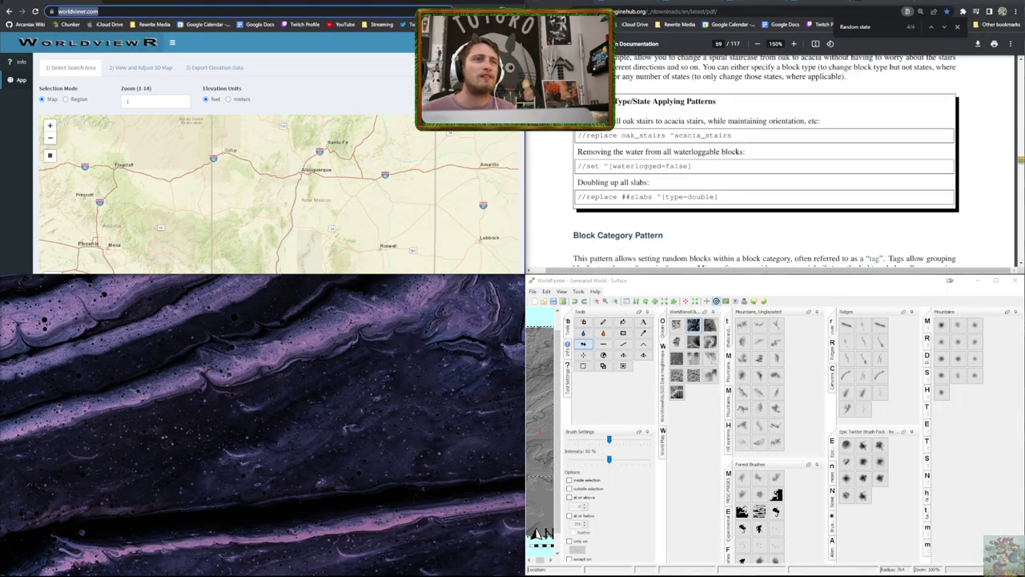
pyautogui.press('Escape')
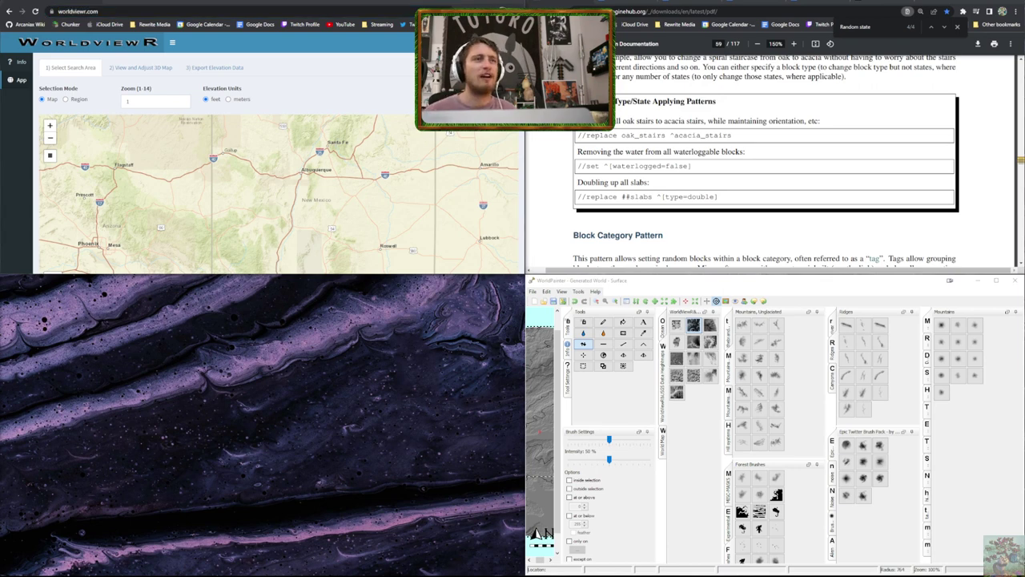
# Load worldviewr.com, bring California and Nevada into the search-area map, and widen the browser window to about four-fifths of the screen
pyautogui.click(192, 11)
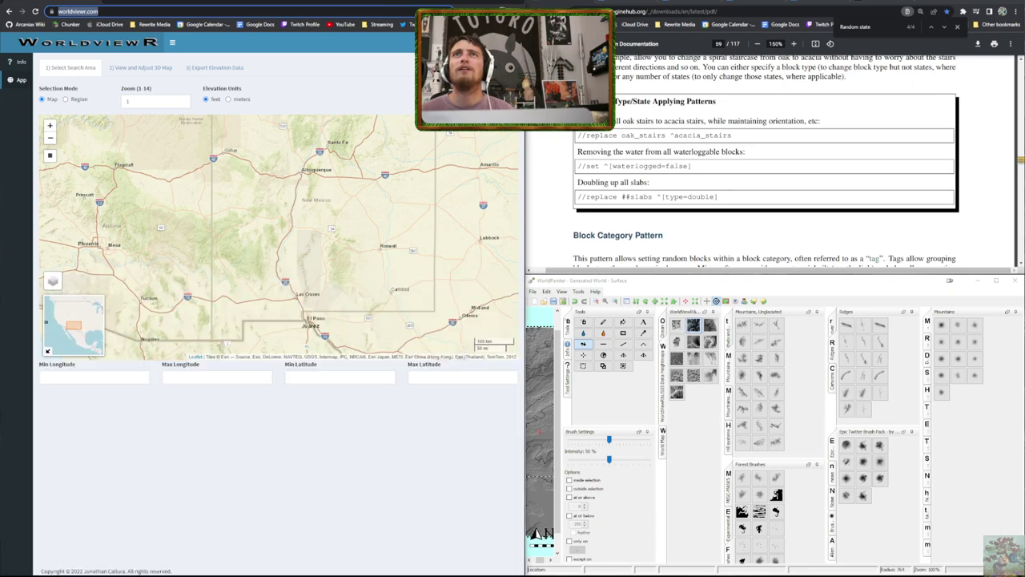
pyautogui.press('Return')
pyautogui.scroll(-4, 334, 310)
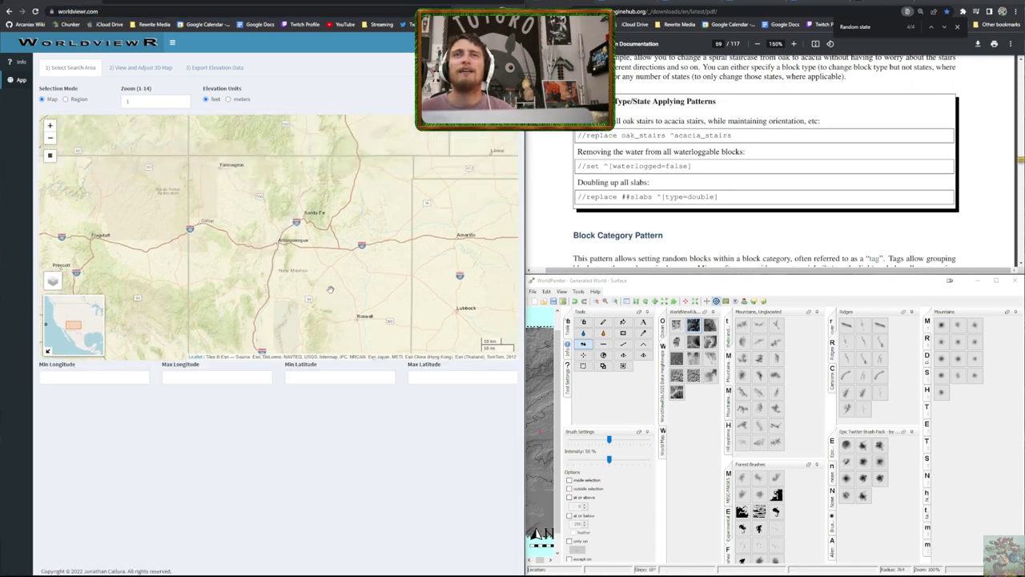
pyautogui.moveTo(346, 309); pyautogui.dragTo(172, 309)
pyautogui.scroll(2, 191, 238)
pyautogui.scroll(1, 191, 240)
pyautogui.scroll(2, 301, 265)
pyautogui.scroll(2, 300, 265)
pyautogui.scroll(1, 187, 282)
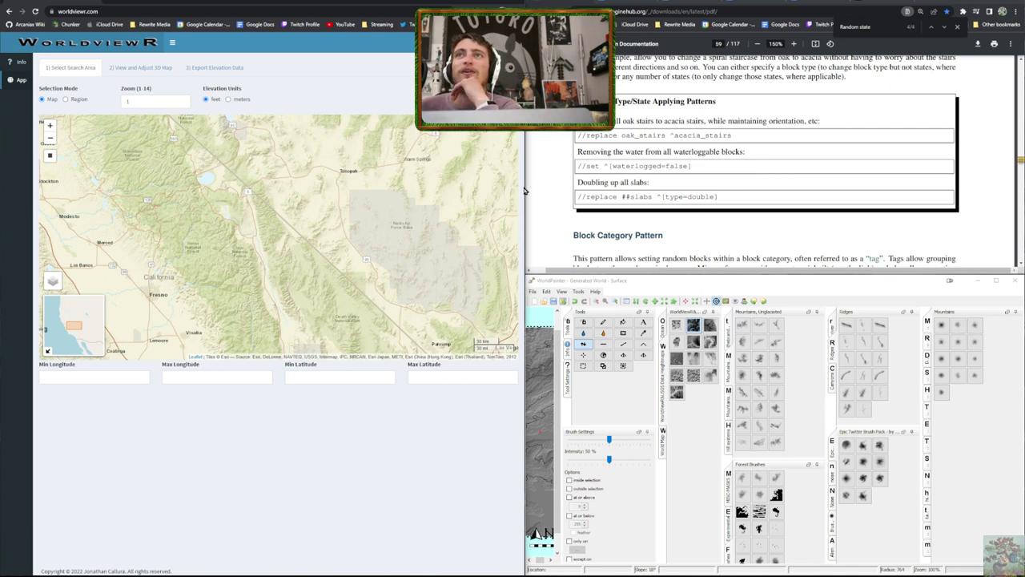
pyautogui.moveTo(525, 185); pyautogui.dragTo(830, 195)
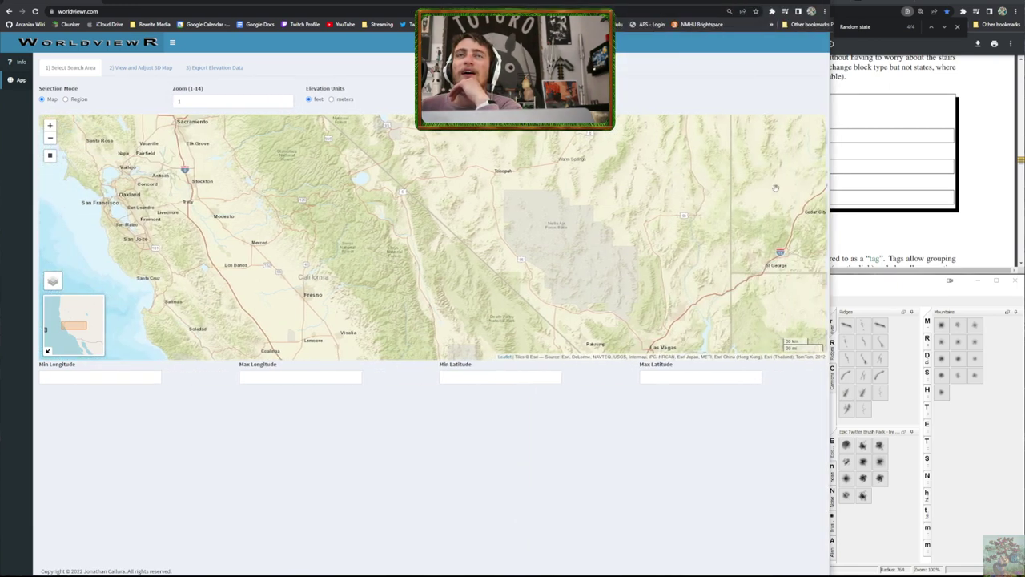
# Set the WorldViewR 3D map's surface colors to Diverging and its height scale to .01
pyautogui.click(166, 70)
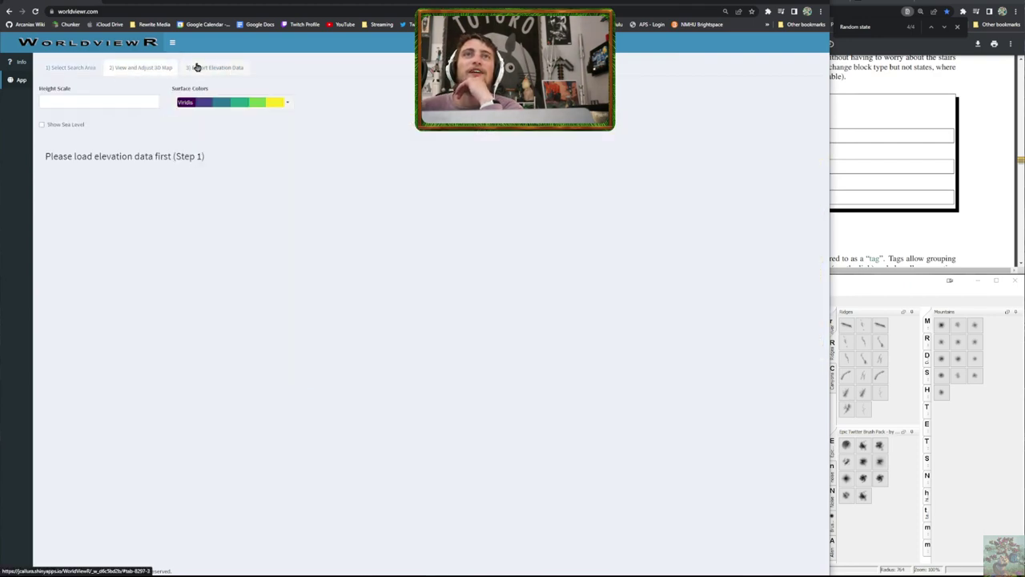
pyautogui.click(196, 67)
pyautogui.click(135, 71)
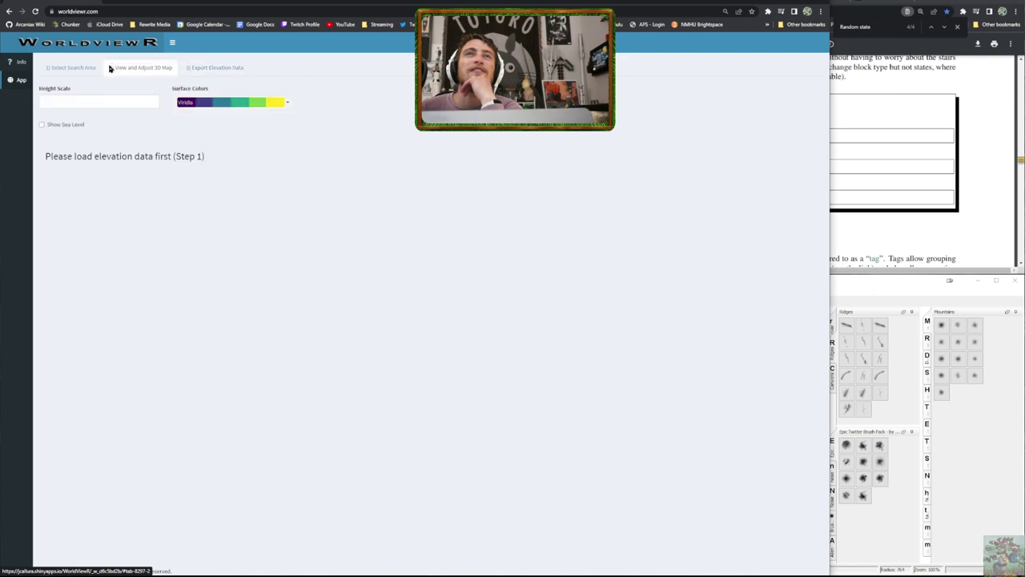
pyautogui.click(247, 103)
pyautogui.click(205, 167)
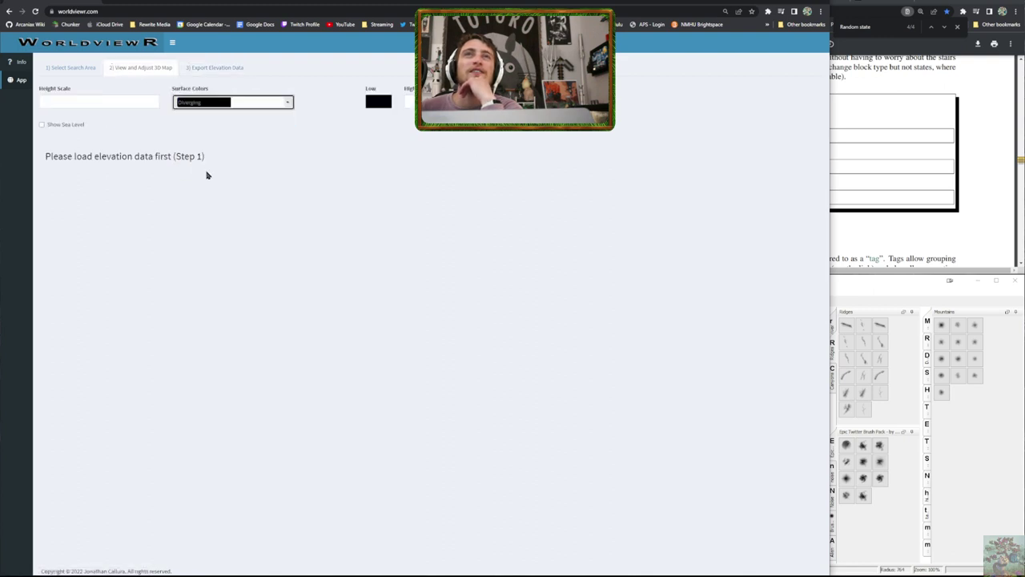
pyautogui.click(77, 104)
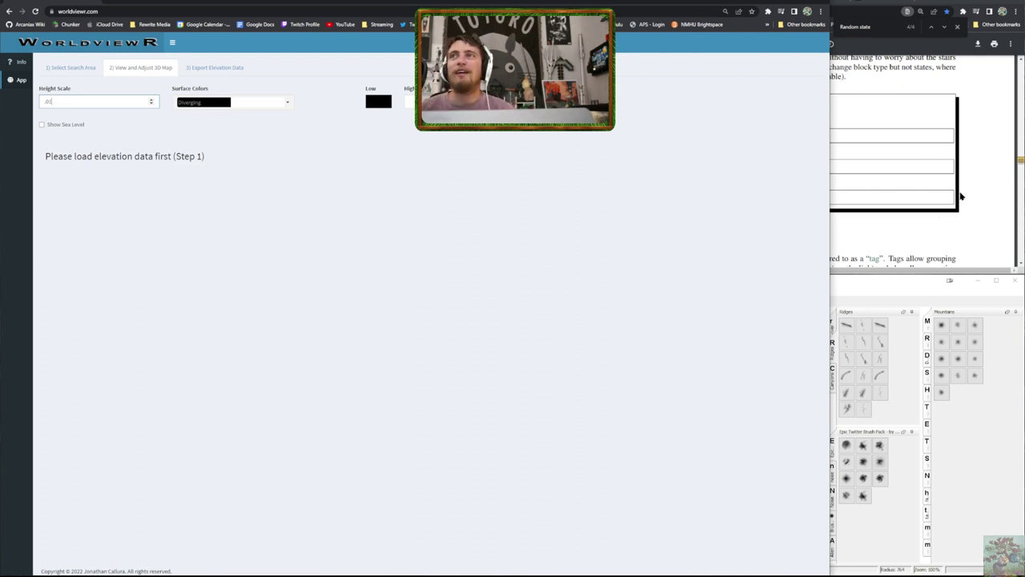
# Switch back to a full-screen WorldPainter and undo the heightmap stamp over the circular world
pyautogui.moveTo(614, 4); pyautogui.dragTo(614, 288)
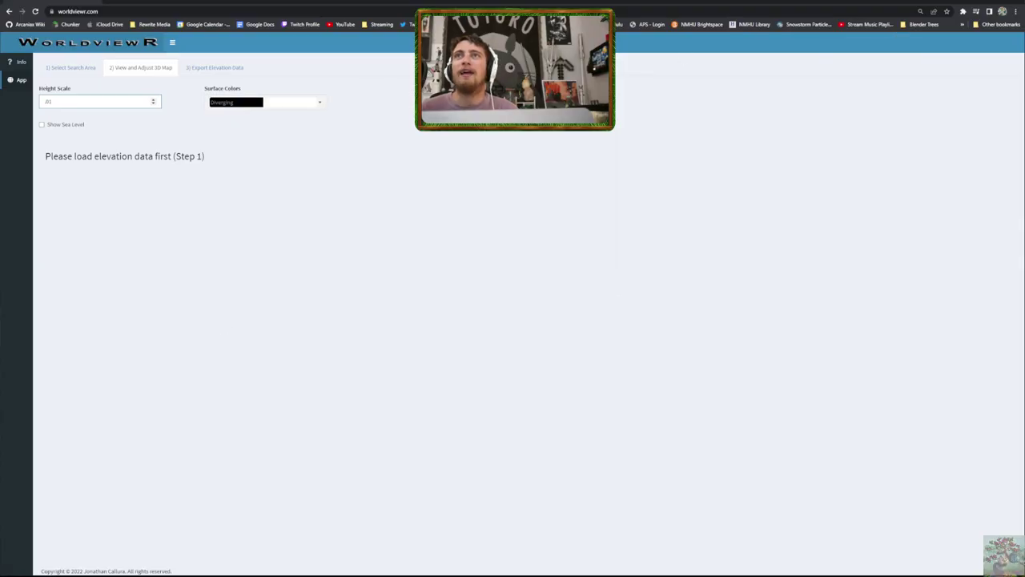
pyautogui.press('super+Down')
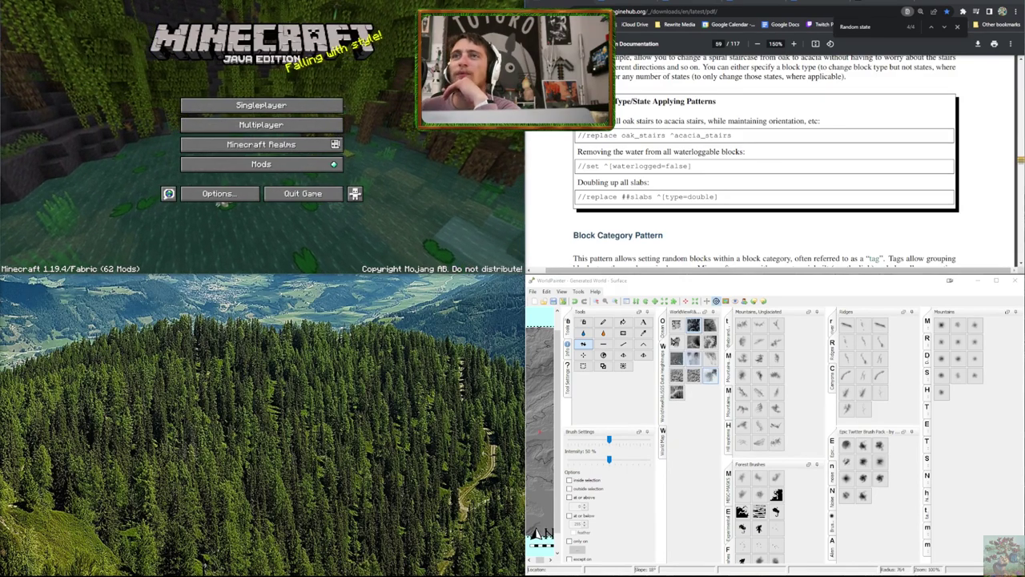
pyautogui.doubleClick(771, 282)
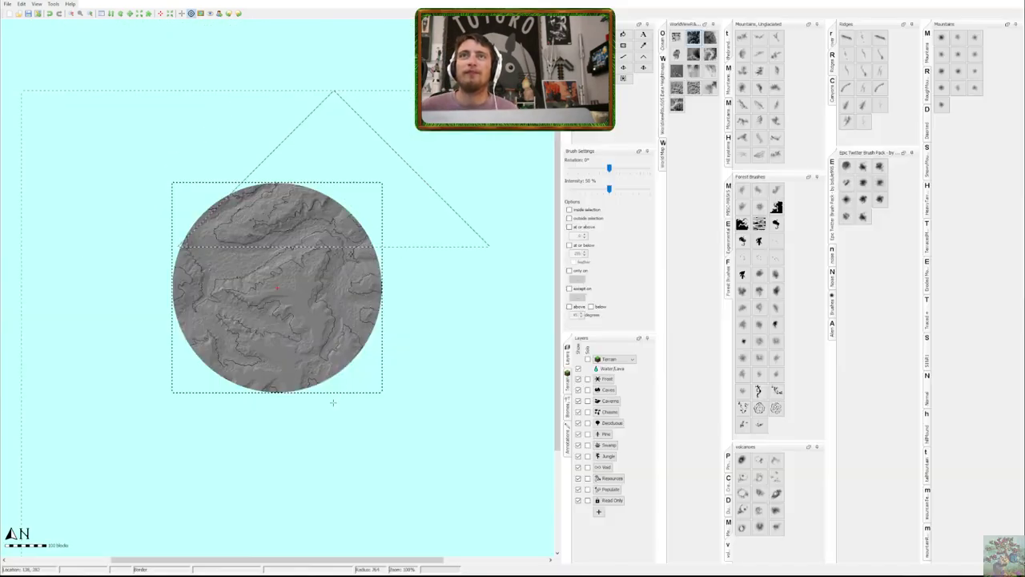
pyautogui.click(420, 225)
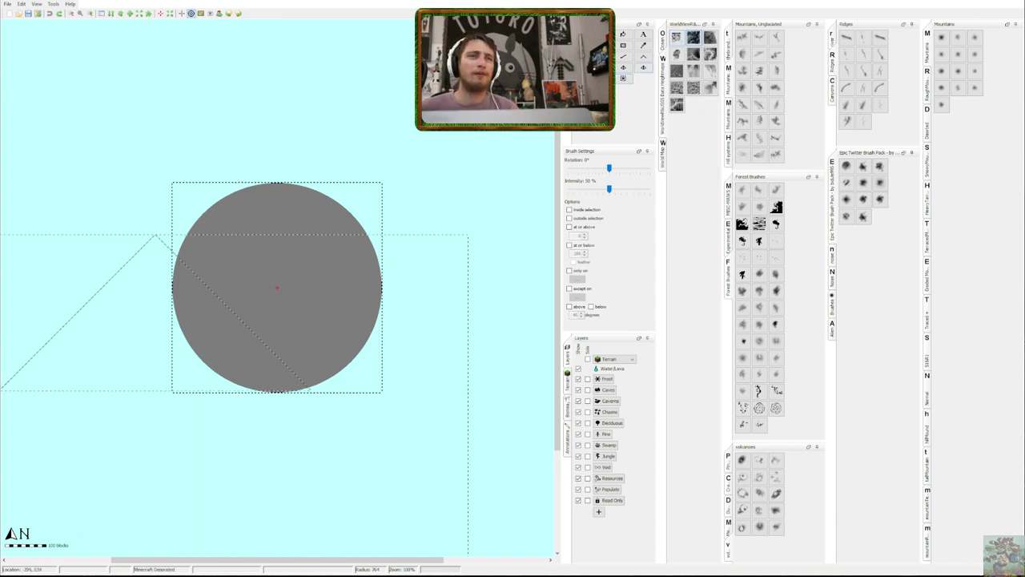
# Open WorldPainter's custom brushes folder and shrink the WorldPainter window so the desktop is accessible beside the folder
pyautogui.click(53, 4)
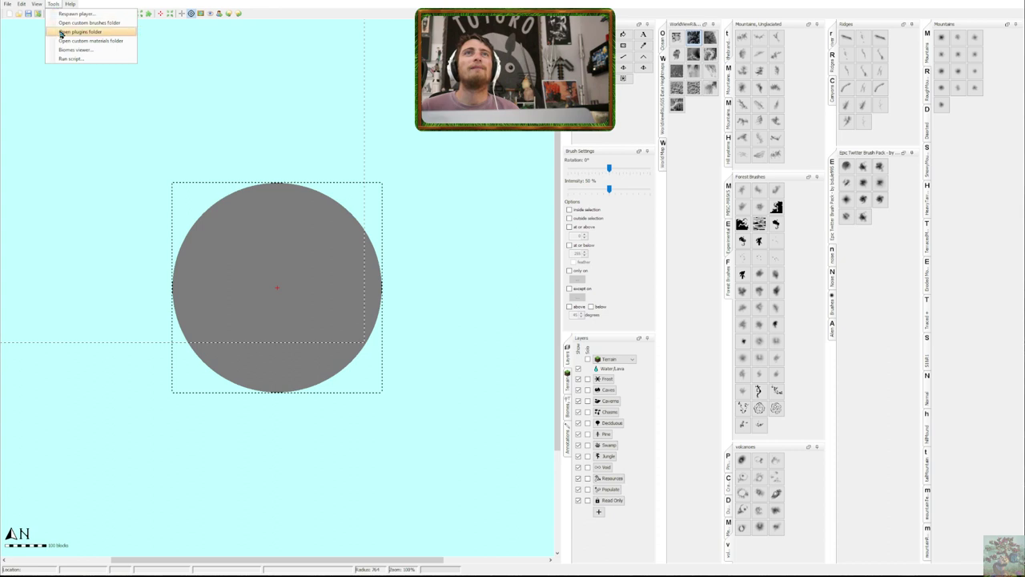
pyautogui.click(88, 40)
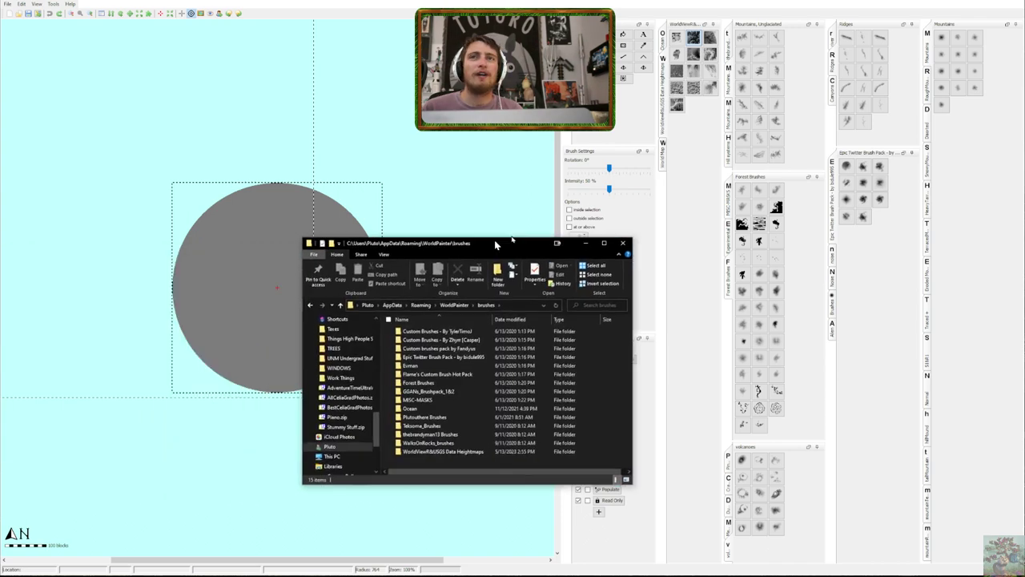
pyautogui.moveTo(494, 240); pyautogui.dragTo(404, 216)
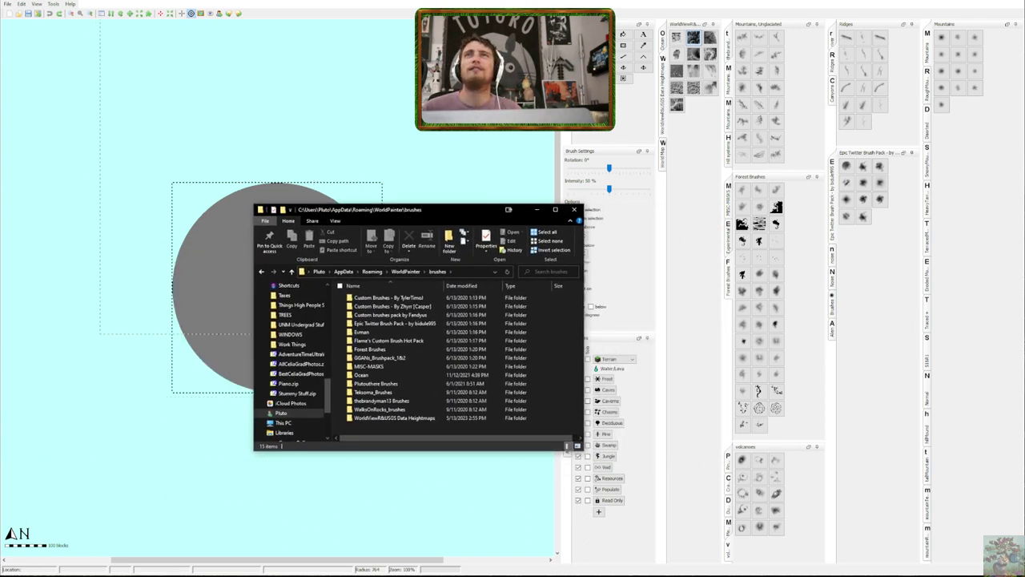
pyautogui.moveTo(870, 4); pyautogui.dragTo(858, 142)
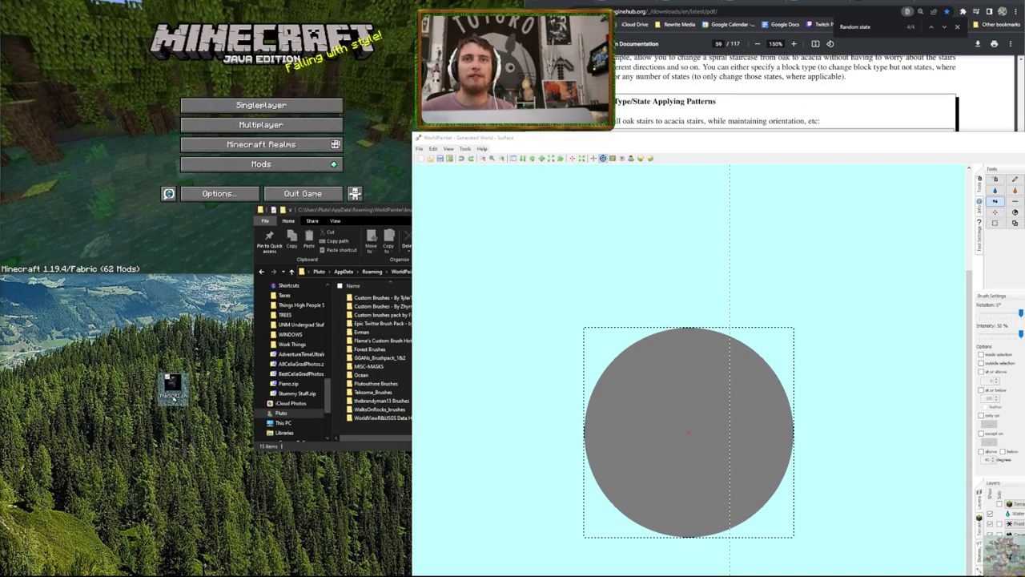
# View the grayscale heightmap PNG from the desktop in the middle of the screen, and close it
pyautogui.doubleClick(179, 387)
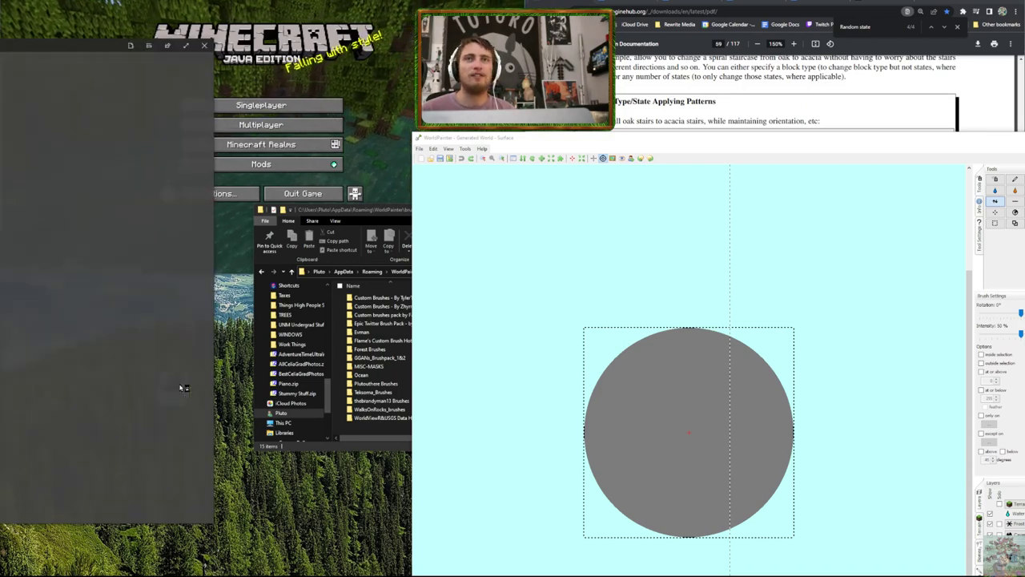
pyautogui.moveTo(30, 53); pyautogui.dragTo(586, 71)
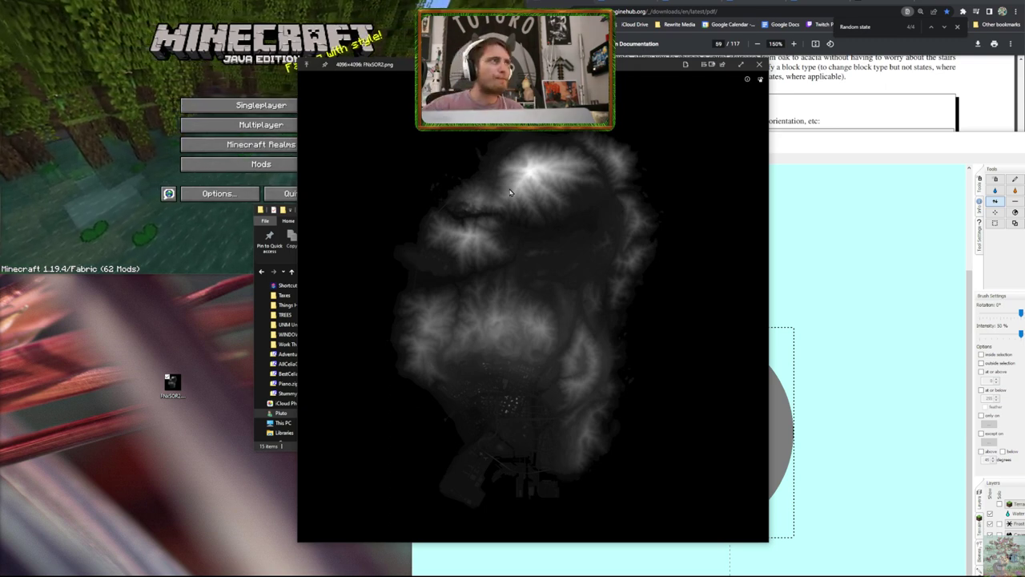
pyautogui.press('Escape')
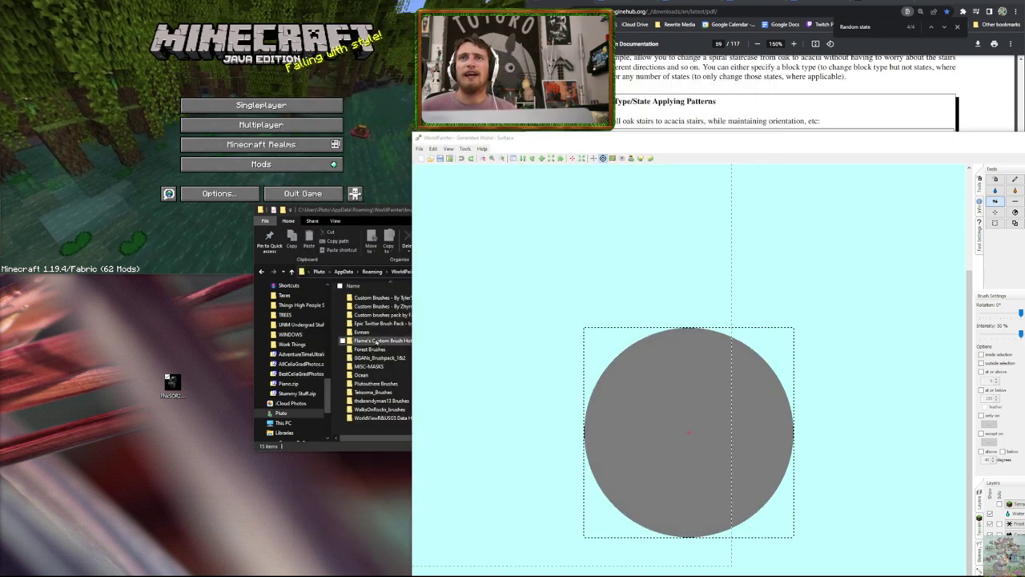
# Bring the custom brushes folder to the front to view its brush pack folders, and close it
pyautogui.click(494, 231)
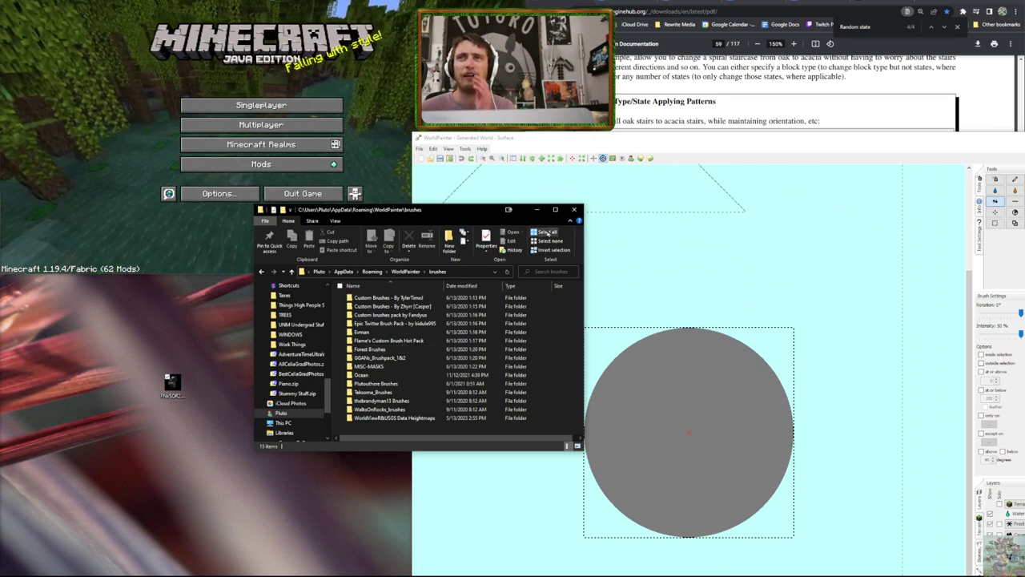
pyautogui.click(346, 213)
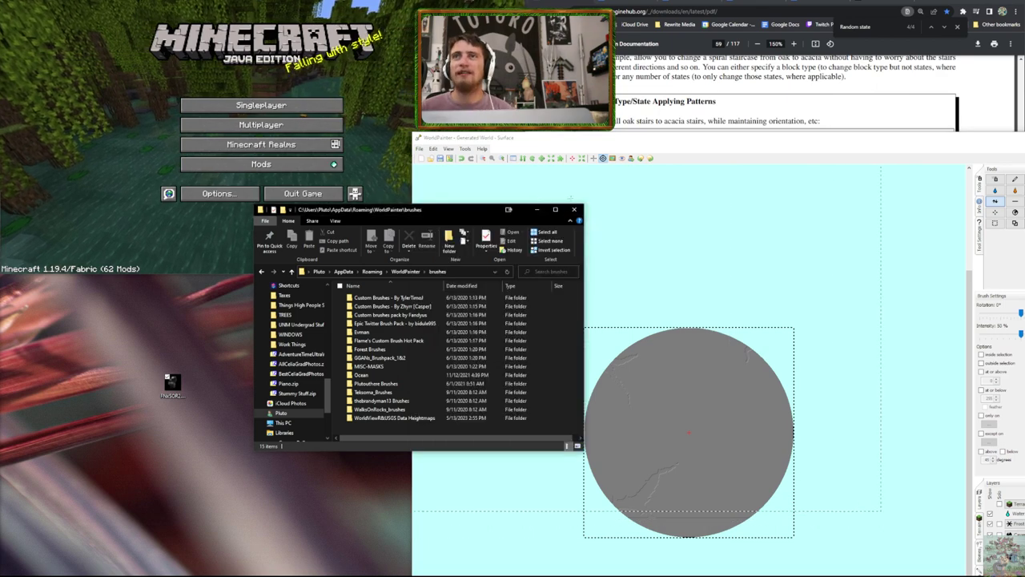
pyautogui.click(578, 210)
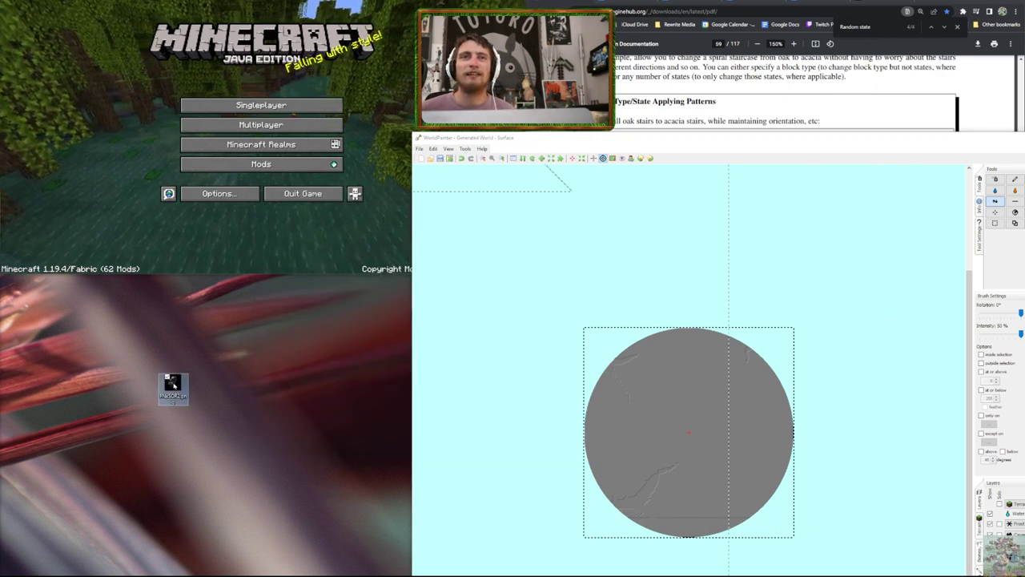
# Examine the GTA V geospatial analysis poster, reading its map calculations, distance scale and elevation values
pyautogui.doubleClick(174, 384)
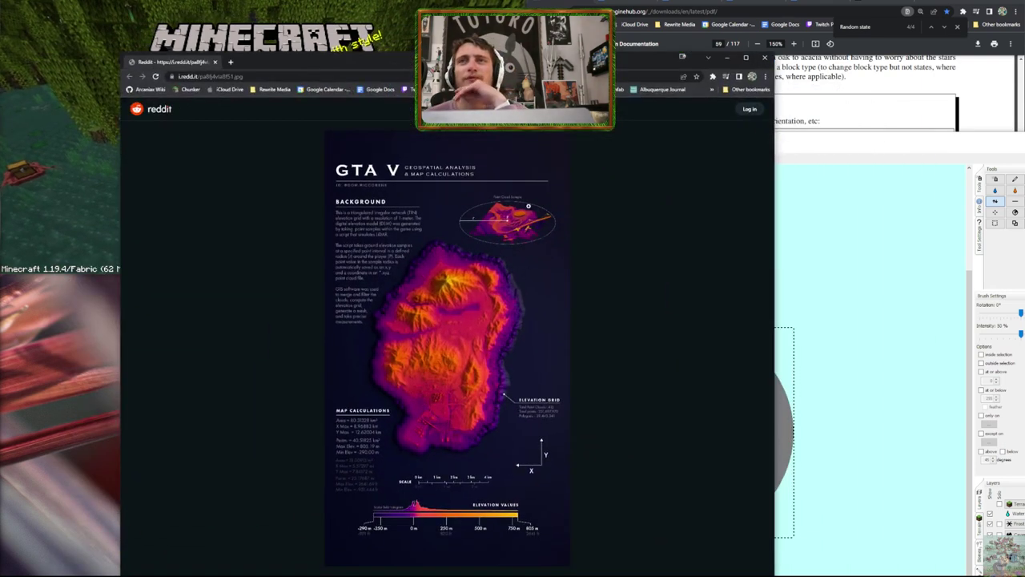
pyautogui.click(384, 358)
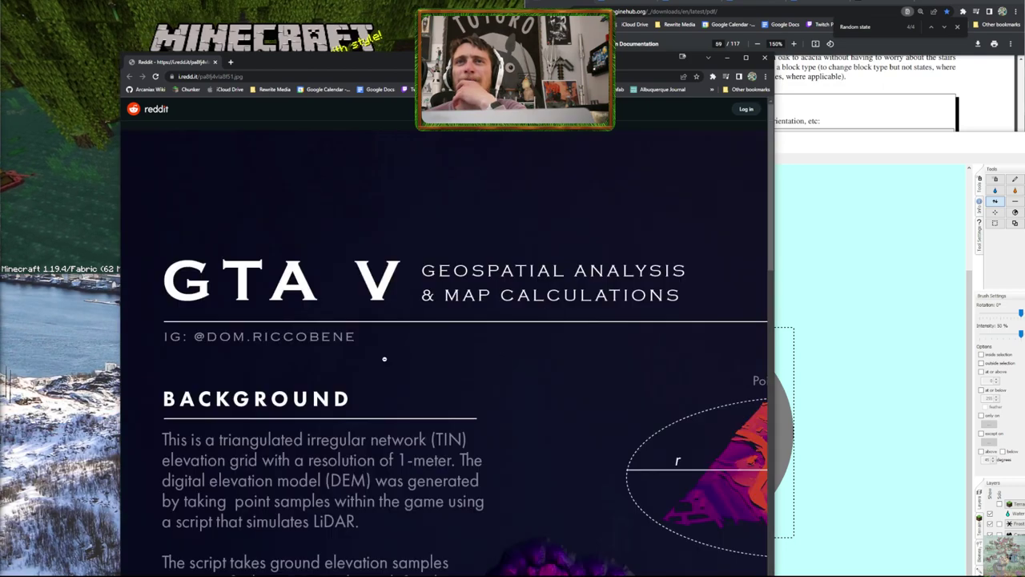
pyautogui.scroll(-2, 376, 358)
pyautogui.click(373, 359)
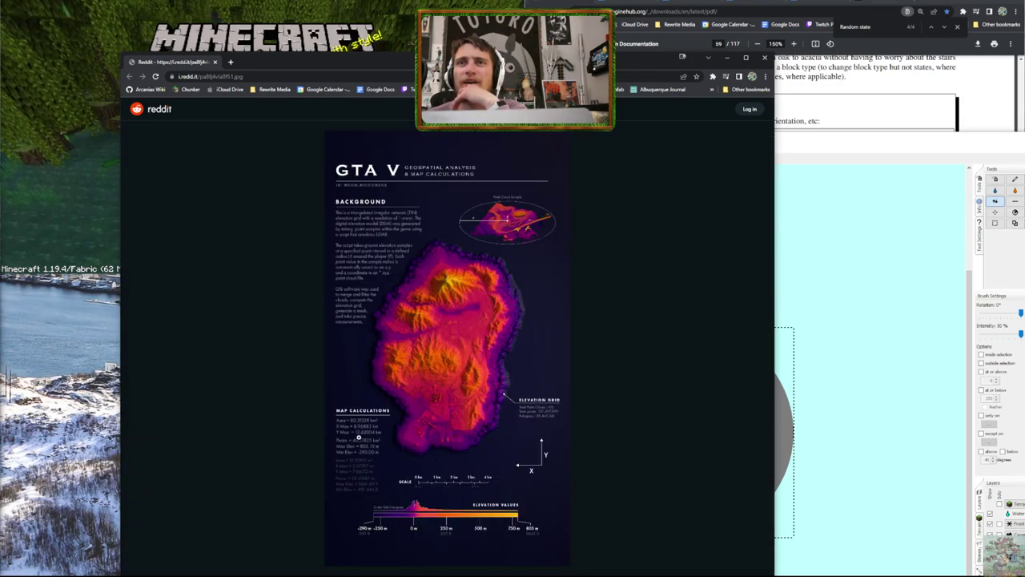
pyautogui.click(352, 433)
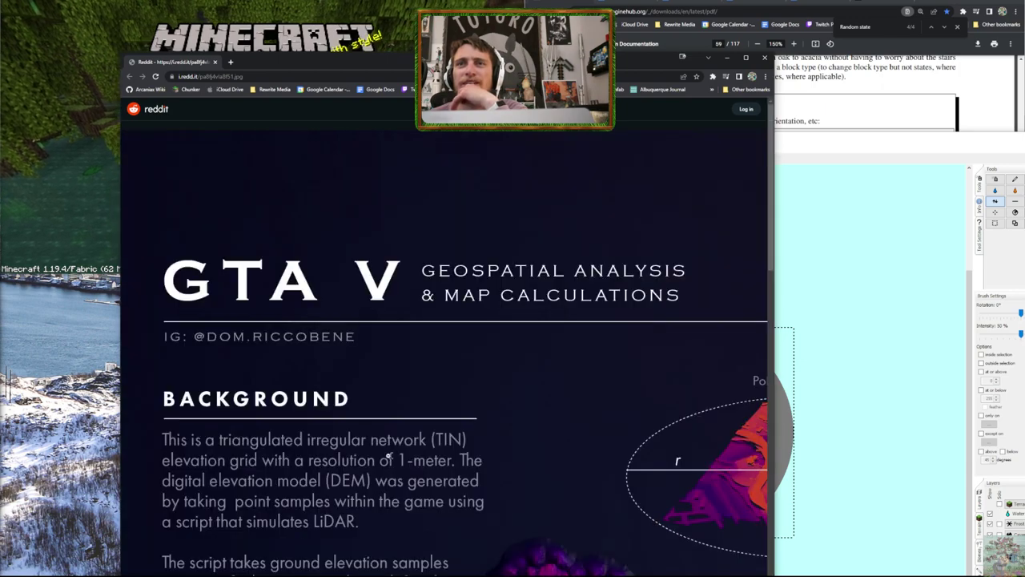
pyautogui.scroll(-12, 388, 456)
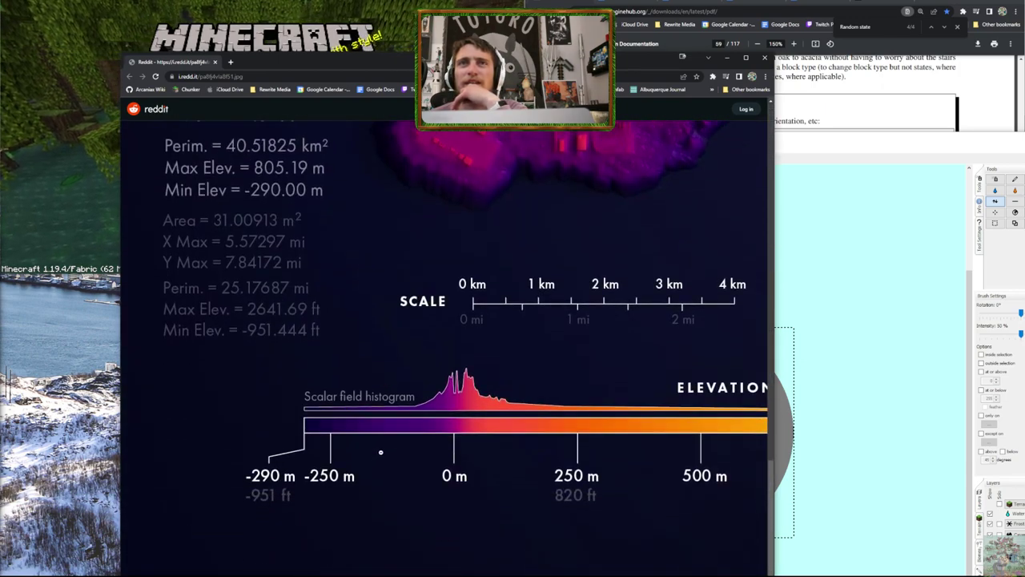
pyautogui.scroll(1, 348, 381)
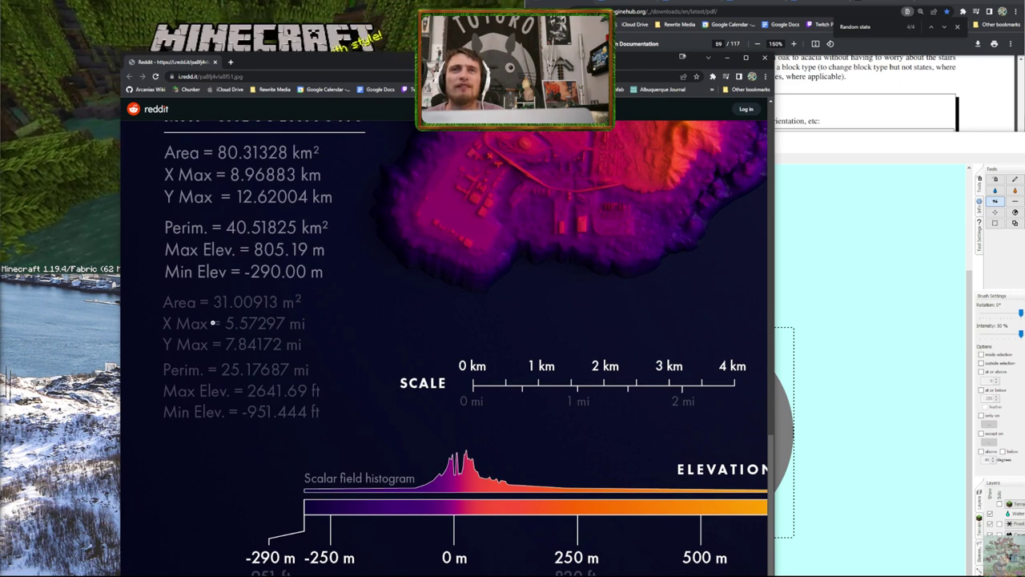
pyautogui.scroll(1, 212, 323)
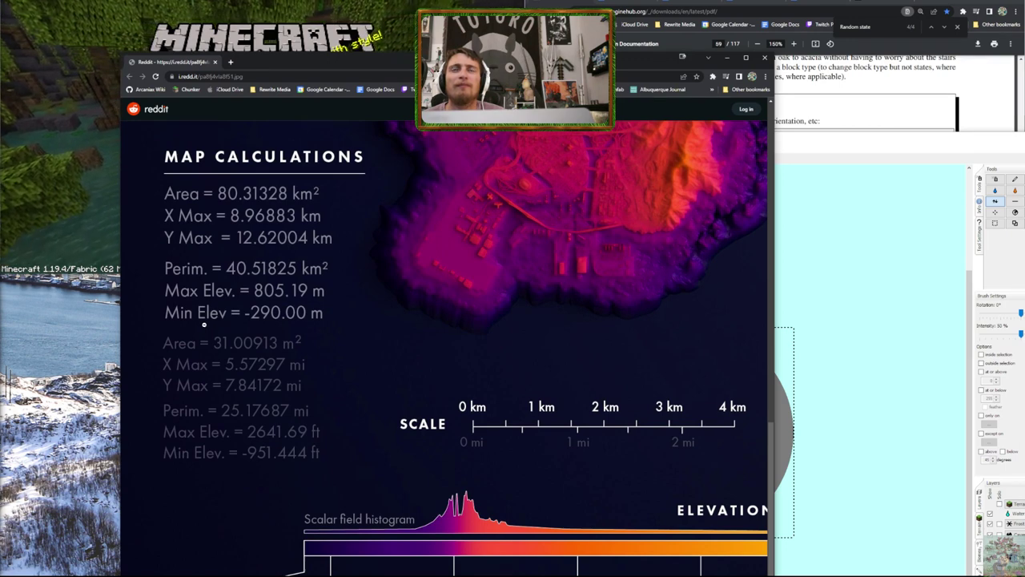
pyautogui.scroll(2, 204, 324)
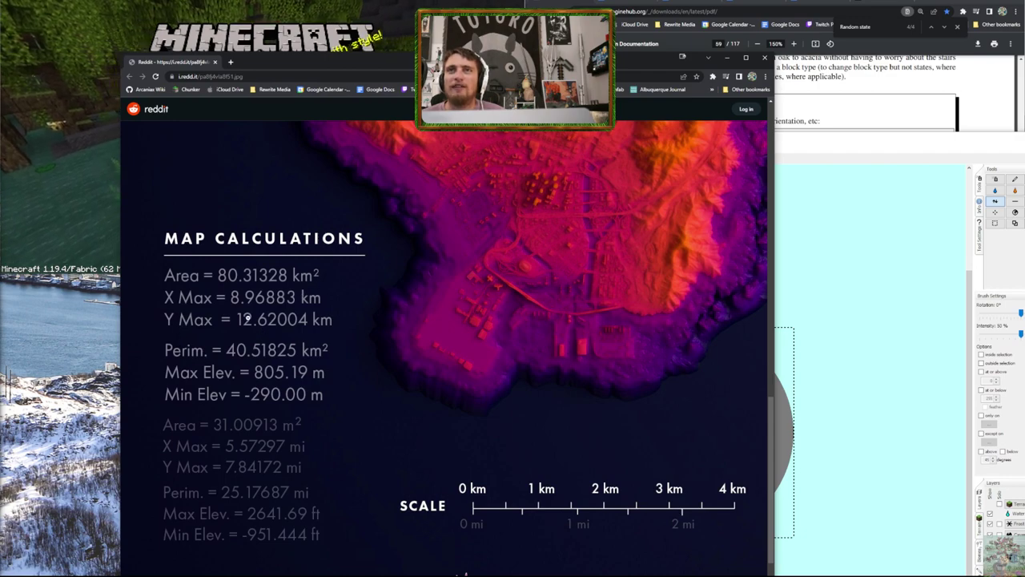
# Put away the GTA V poster's browser window and return WorldPainter to full screen
pyautogui.moveTo(435, 67); pyautogui.dragTo(121, 314)
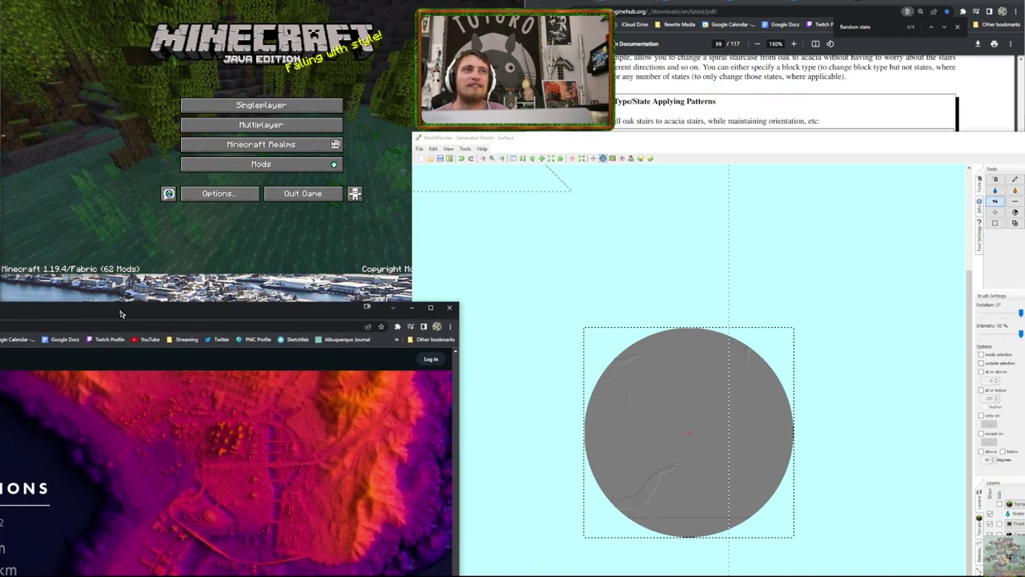
pyautogui.press('super+Down')
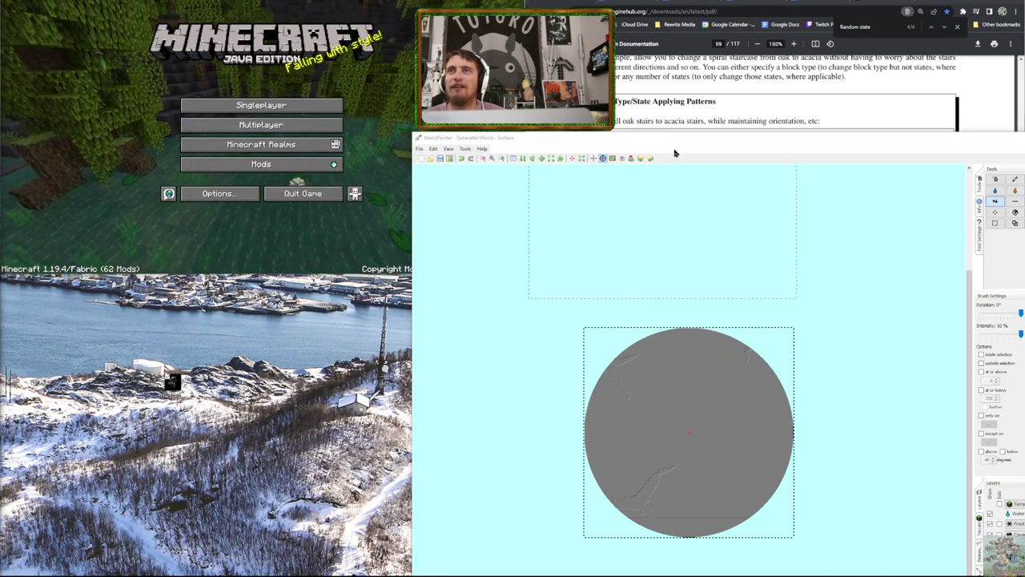
pyautogui.moveTo(675, 152); pyautogui.dragTo(433, 337)
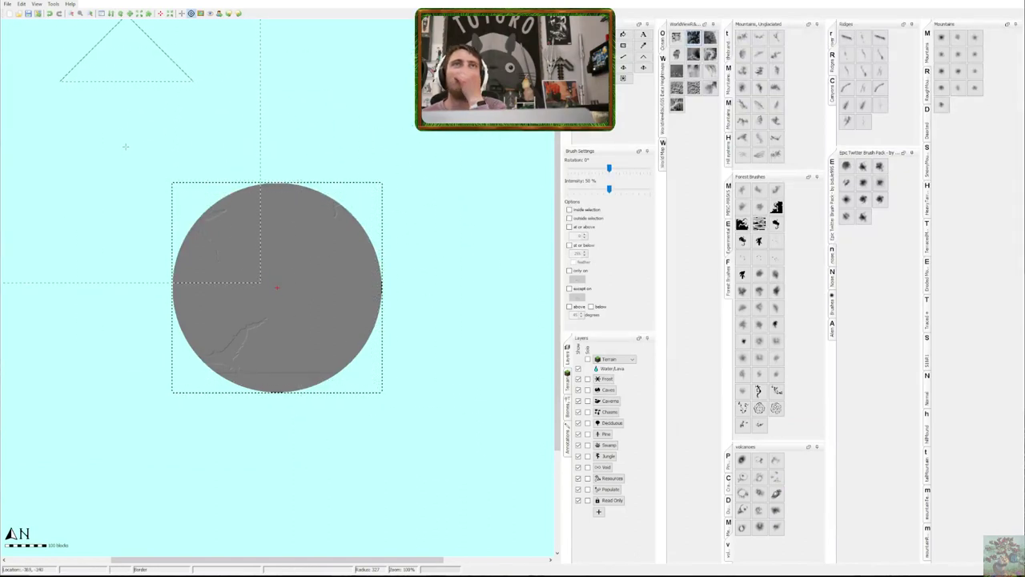
pyautogui.click(9, 4)
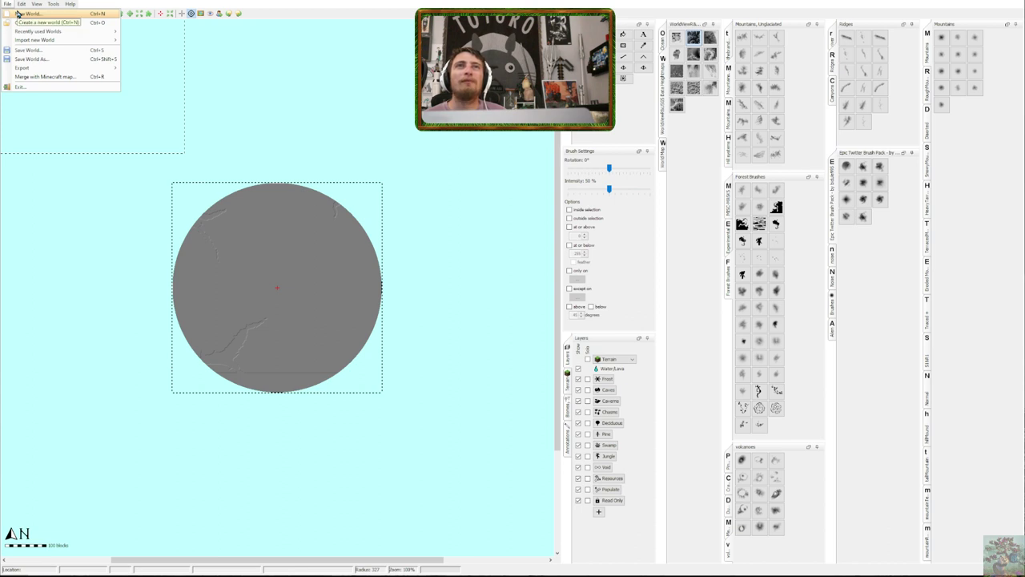
pyautogui.moveTo(25, 6)
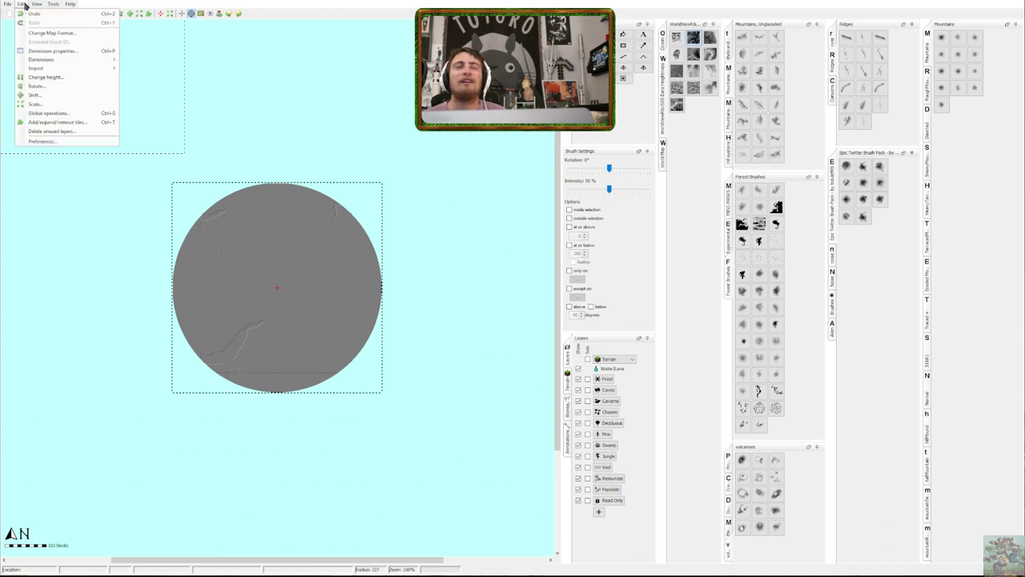
# Try to delete the unused layers from the current dimension, and dismiss the message
pyautogui.moveTo(71, 4)
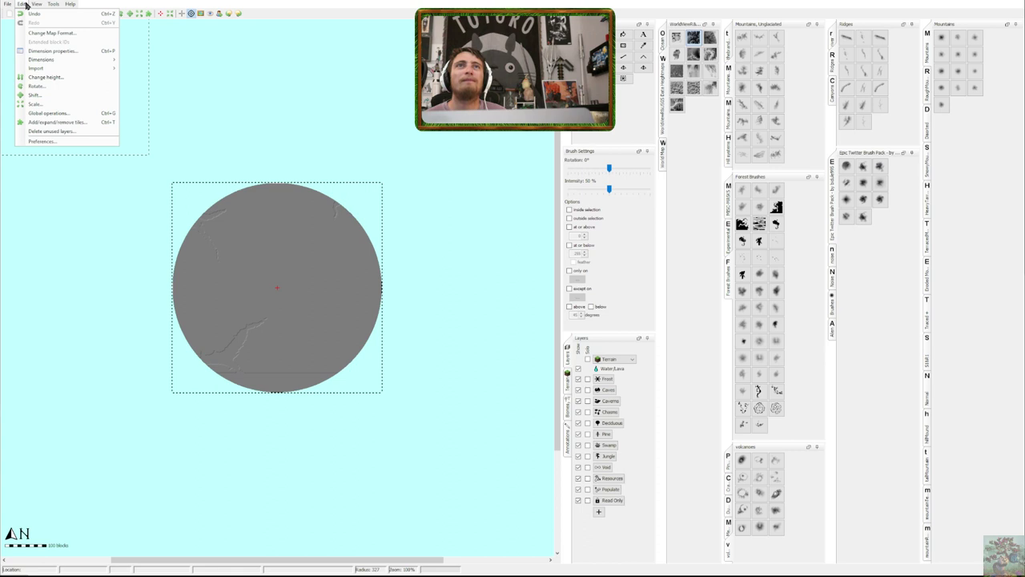
pyautogui.click(50, 131)
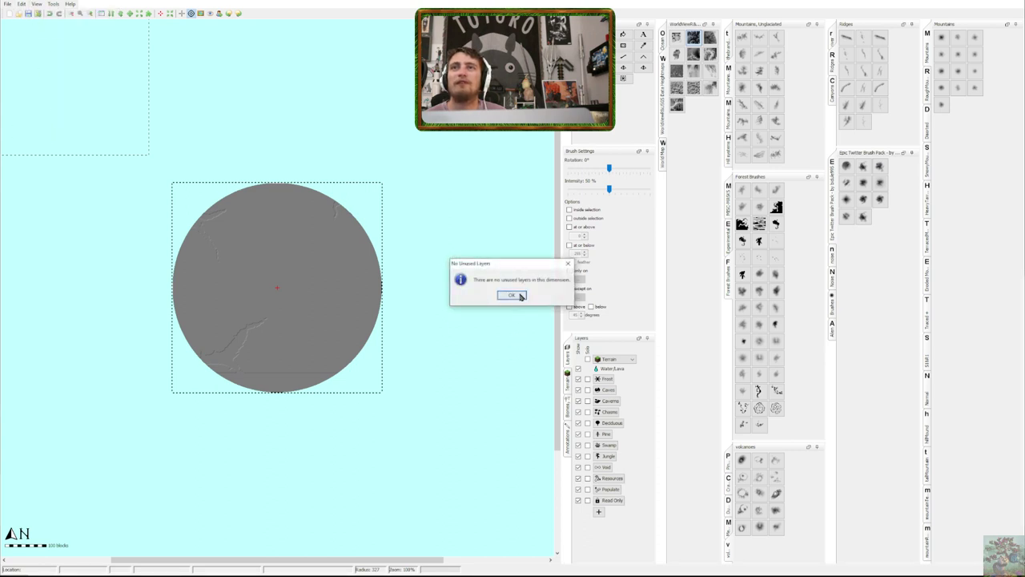
pyautogui.click(568, 264)
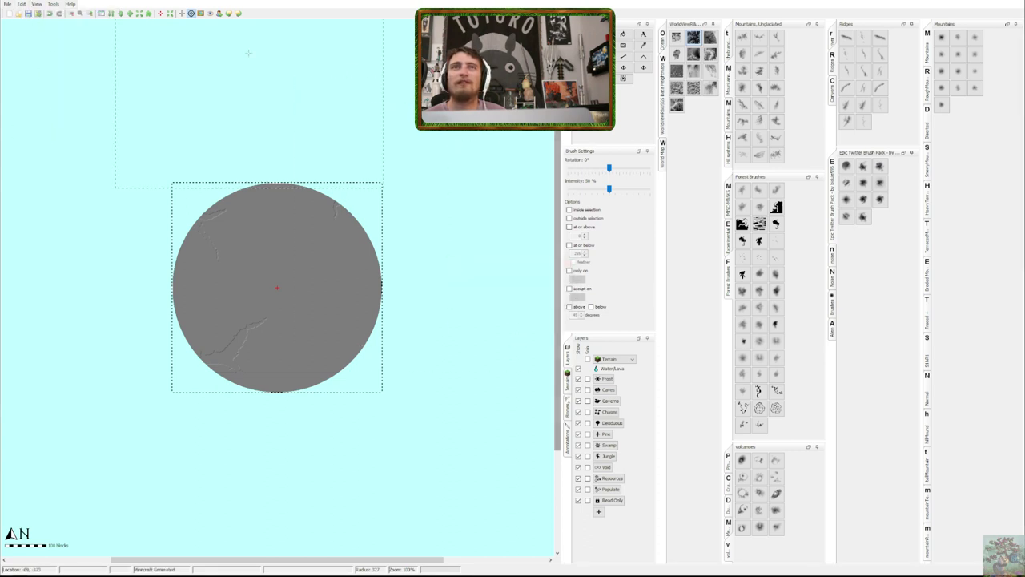
# Review the general preferences and the default view, world and export settings, and accept them
pyautogui.click(24, 4)
pyautogui.click(43, 142)
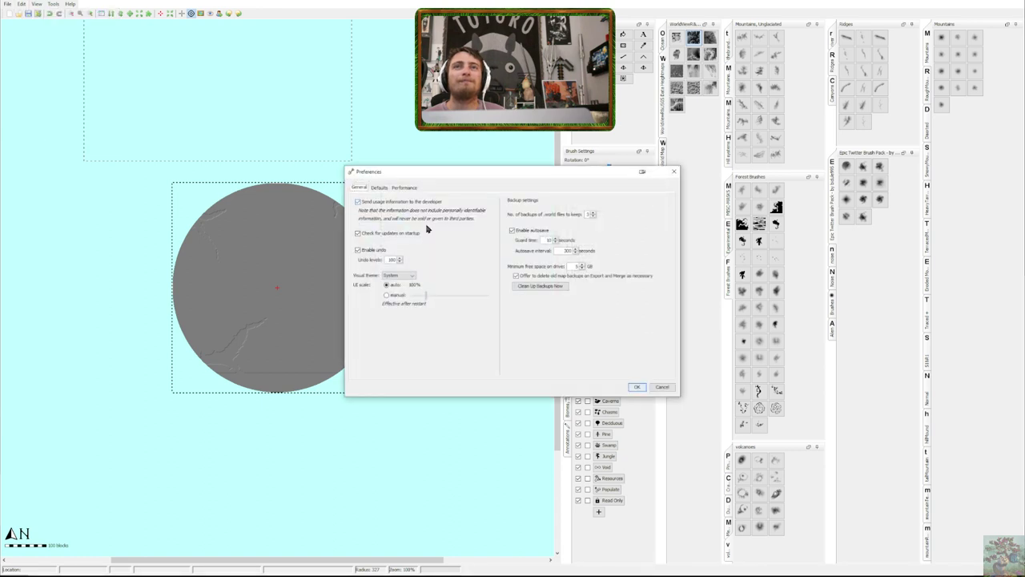
pyautogui.click(379, 187)
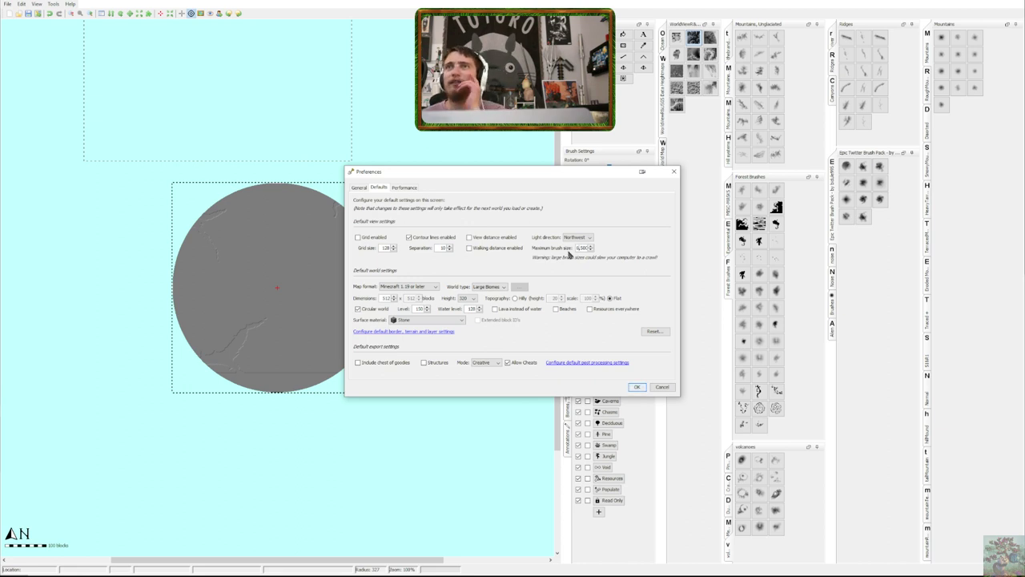
pyautogui.click(637, 388)
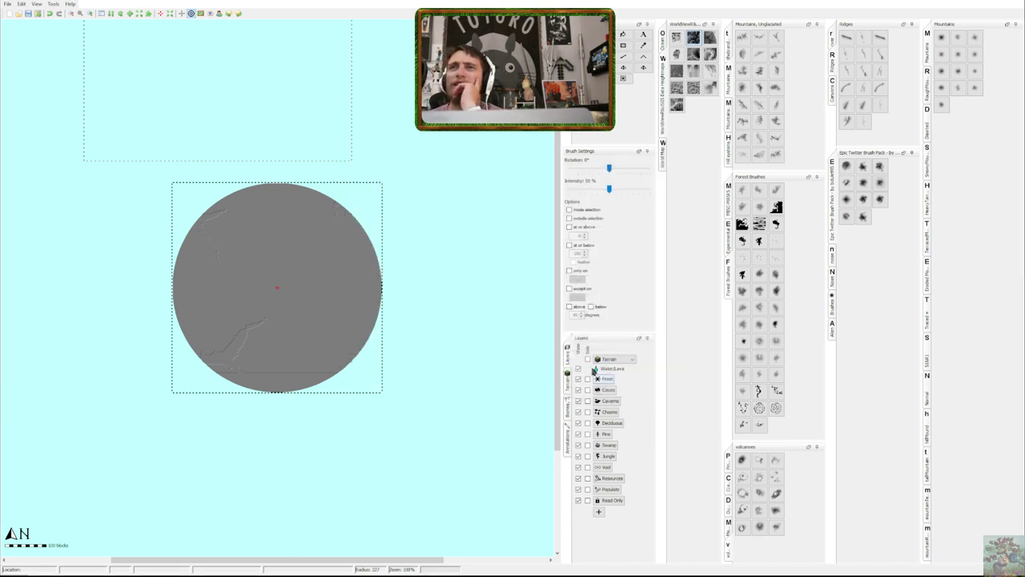
pyautogui.scroll(5, 260, 301)
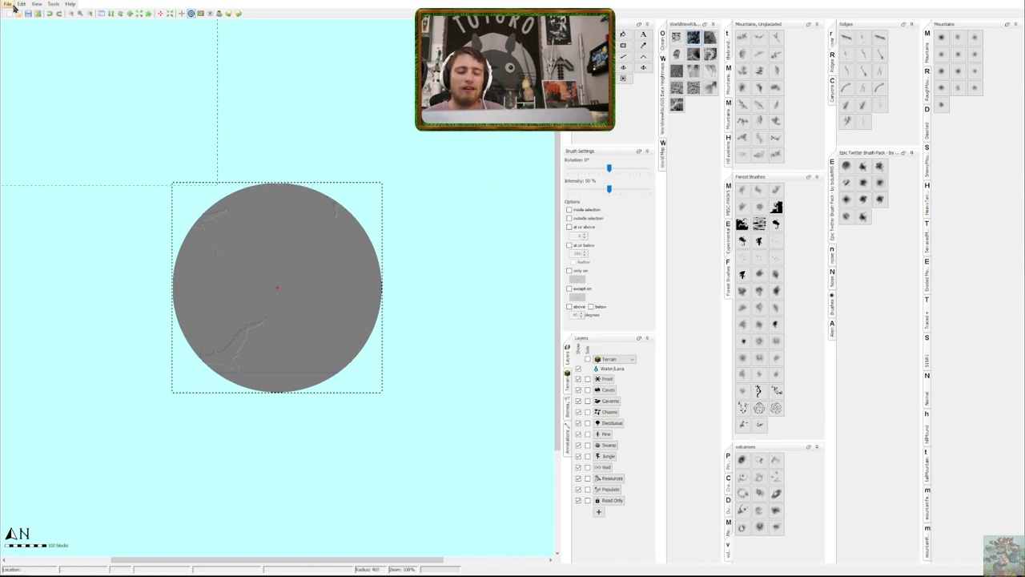
pyautogui.hotkey('ctrl', 'n')
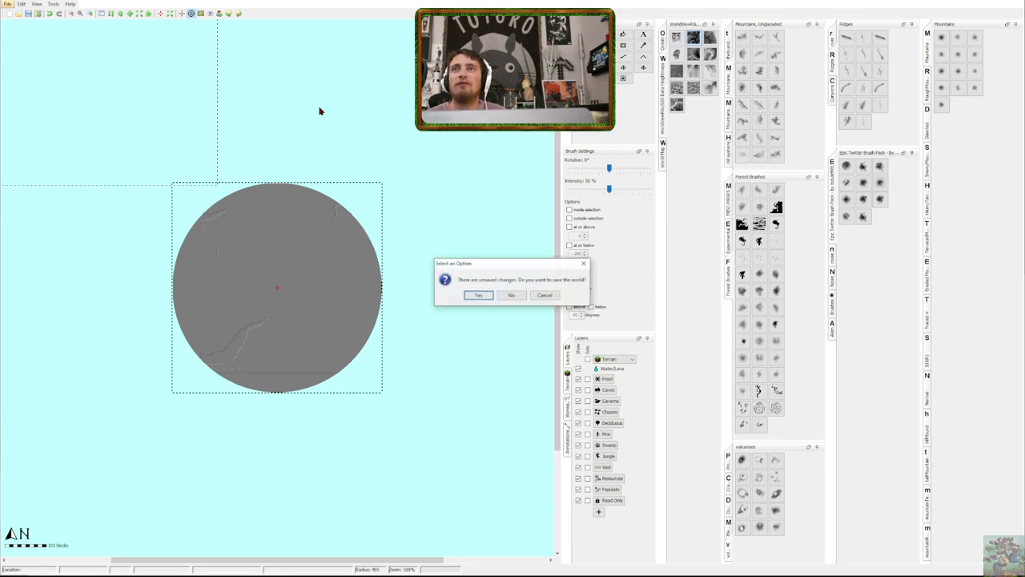
pyautogui.click(511, 294)
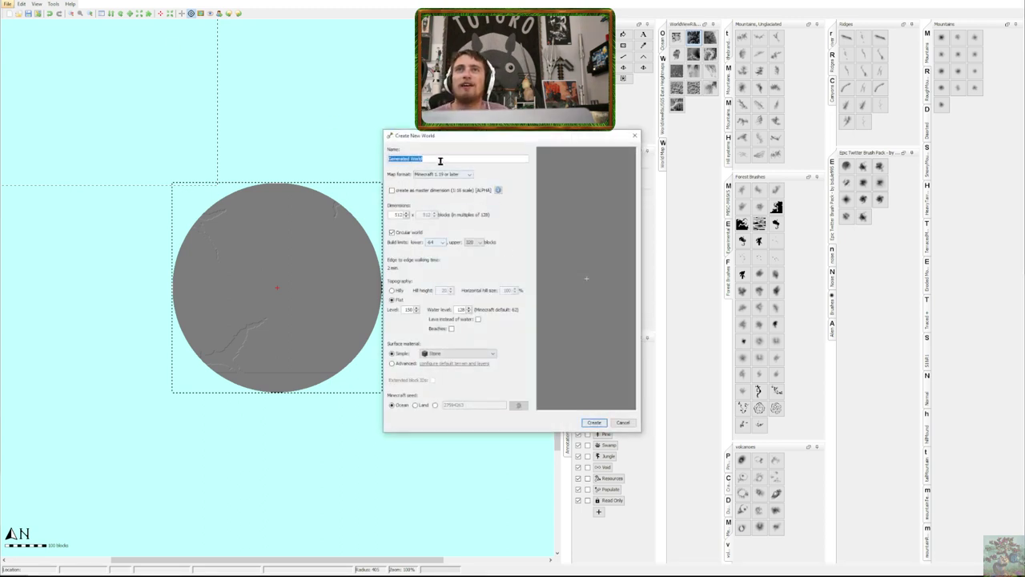
pyautogui.write('GTA')
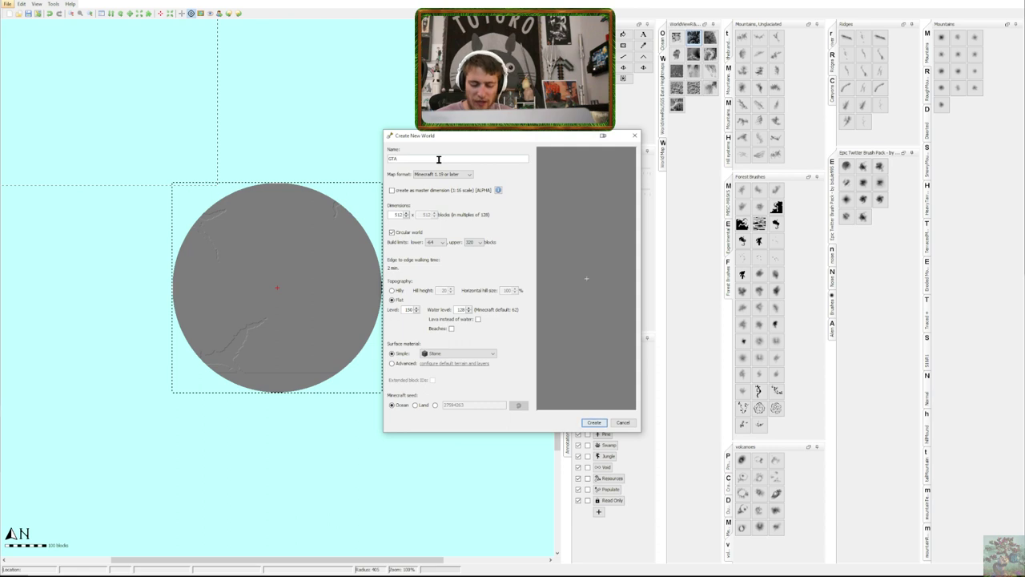
pyautogui.write('V')
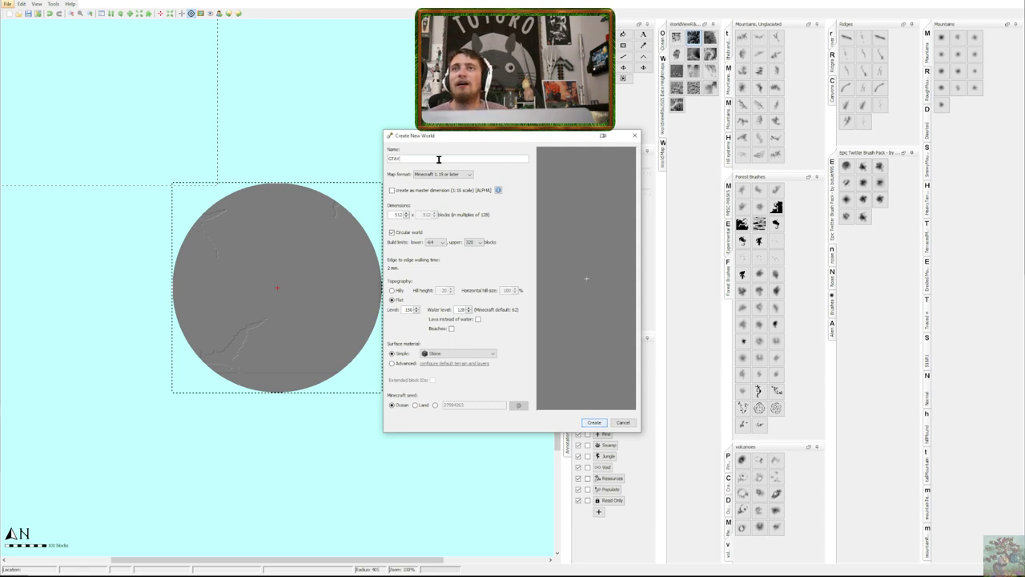
pyautogui.click(624, 424)
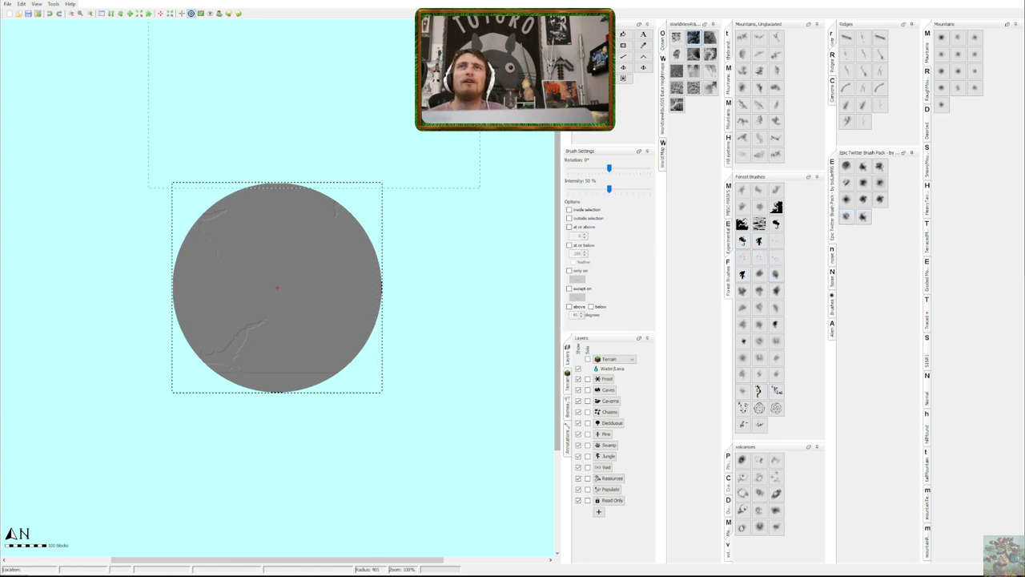
# Shrink the WorldPainter window, bring up the custom brushes folder and open its WorldViewR&USGS Data Heightmaps subfolder
pyautogui.moveTo(340, 1); pyautogui.dragTo(713, 437)
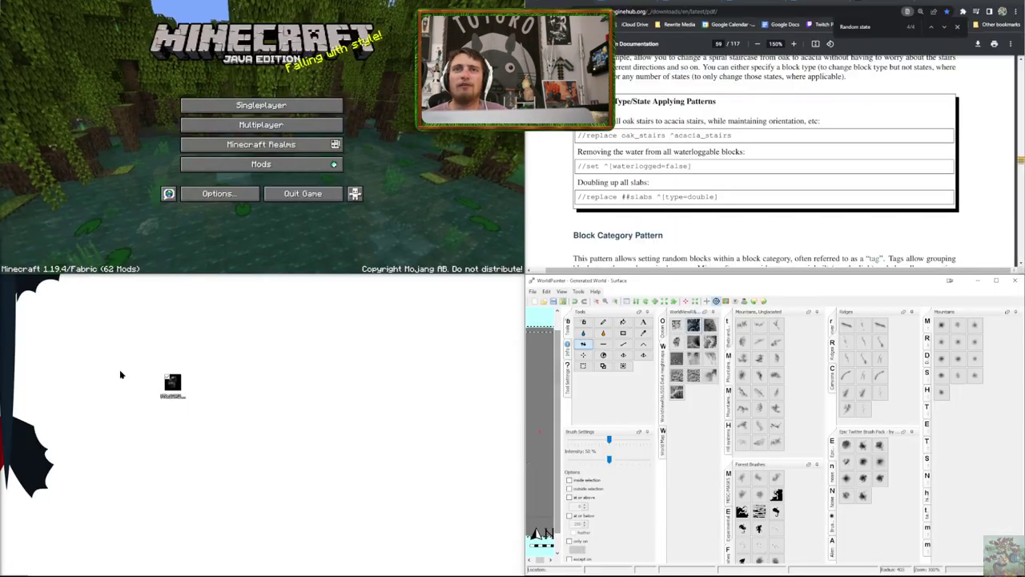
pyautogui.click(548, 292)
pyautogui.moveTo(566, 294)
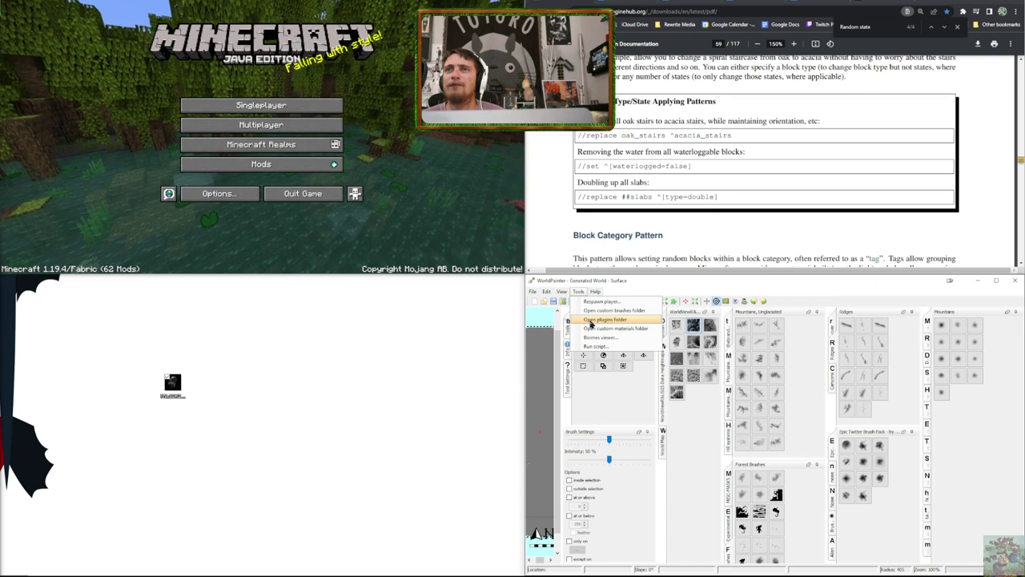
pyautogui.click(591, 313)
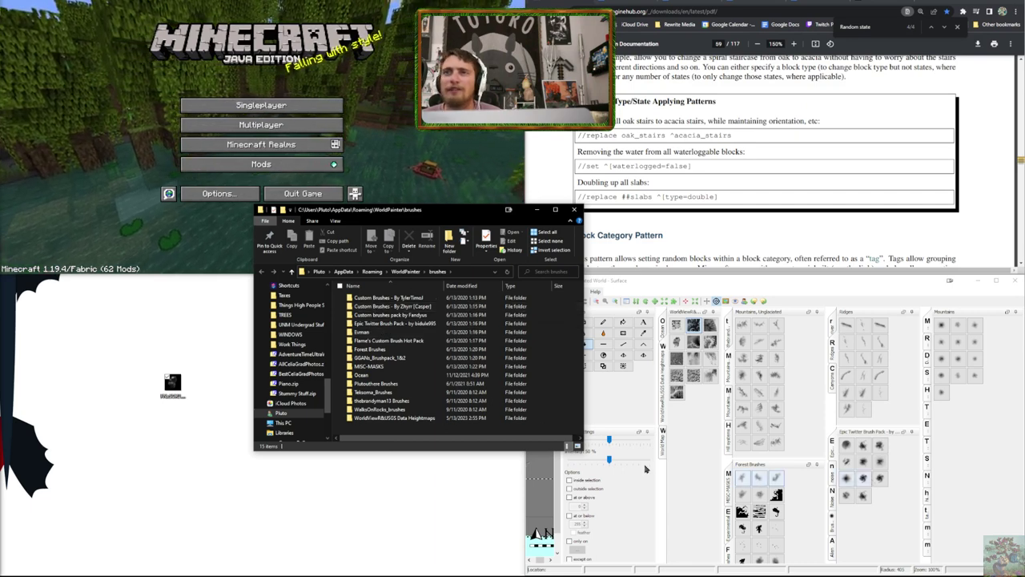
pyautogui.click(392, 418)
pyautogui.doubleClick(392, 418)
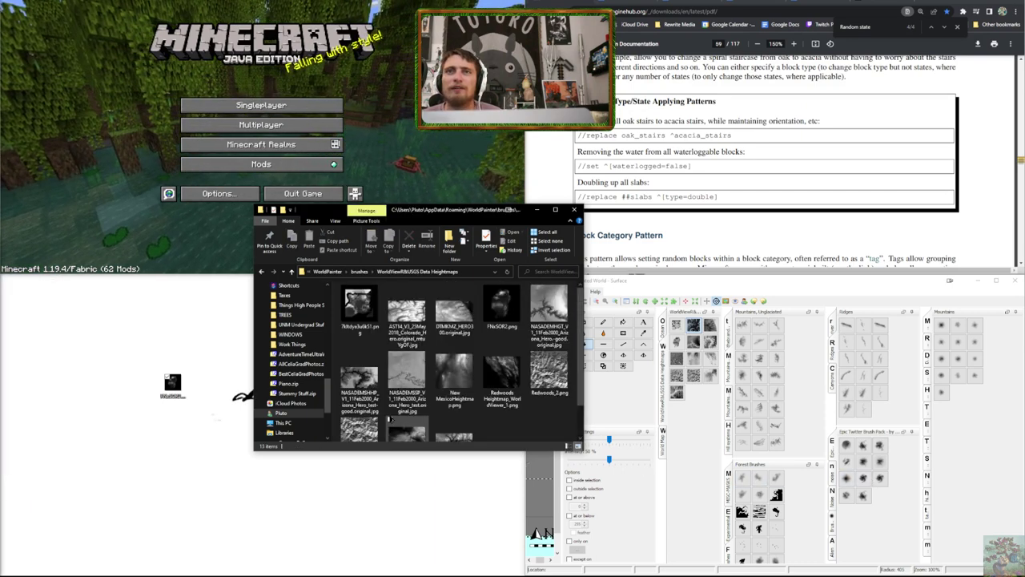
# Rename the dark GTA V heightmap image in the heightmaps folder as GTA-V.png
pyautogui.scroll(1, 520, 382)
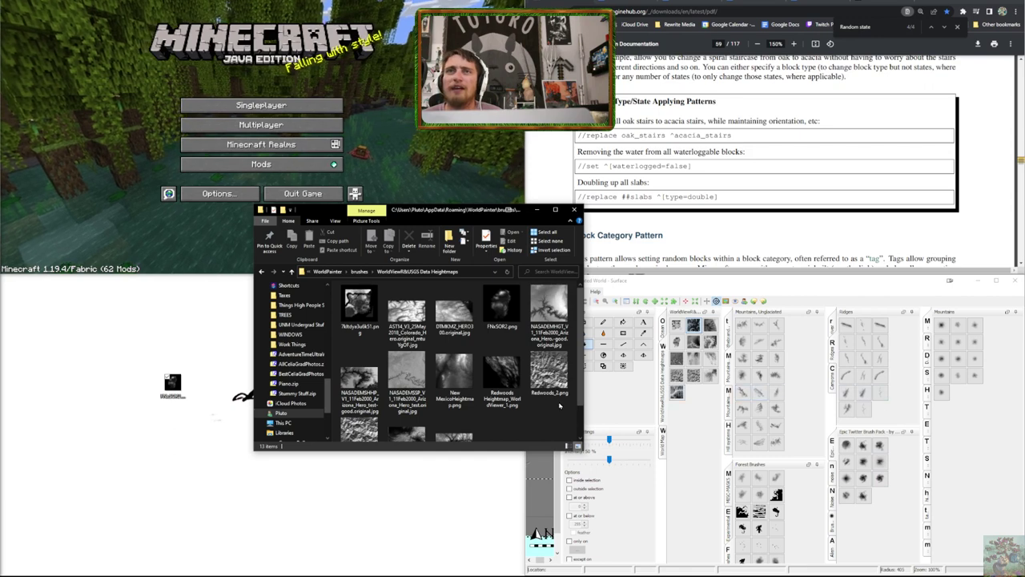
pyautogui.click(503, 312)
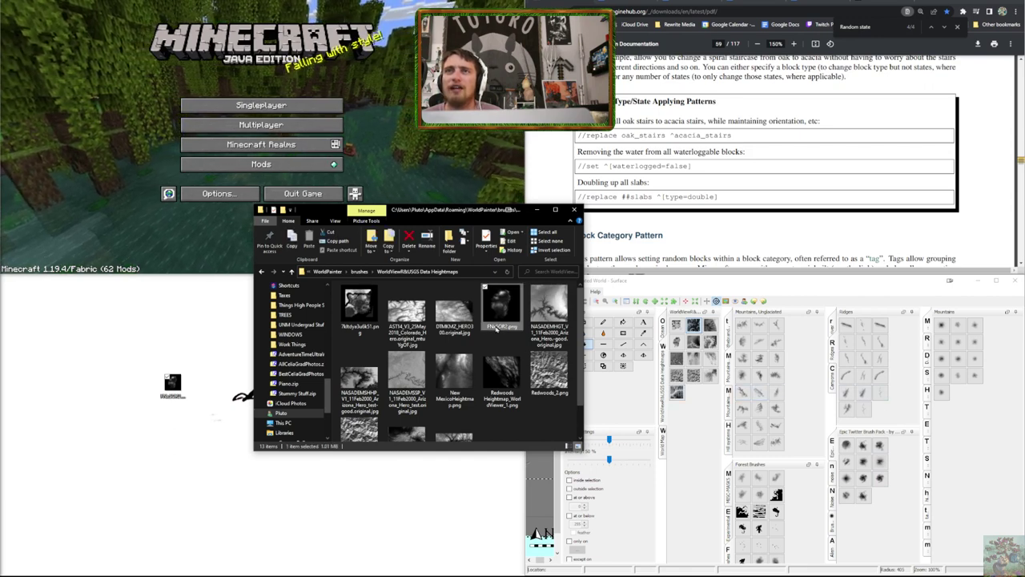
pyautogui.click(497, 326)
pyautogui.write('G3L')
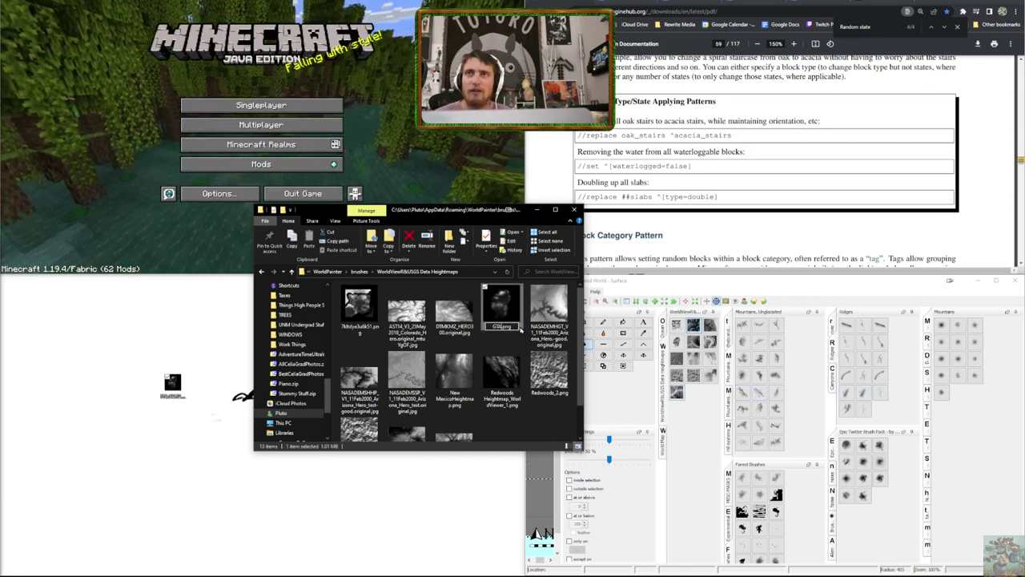
pyautogui.write('-V')
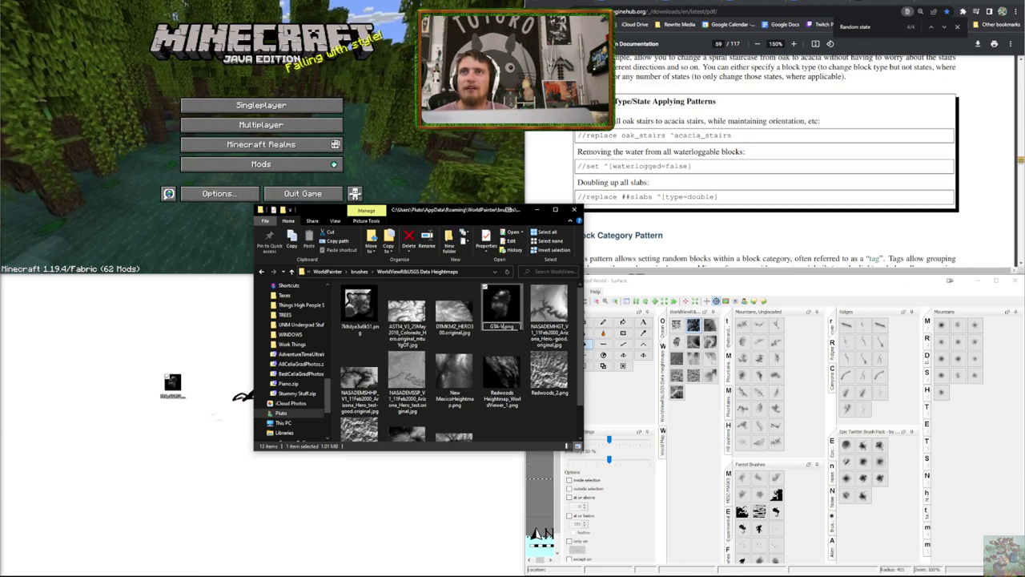
# Look through the heightmap images, preview the screenshot heightmap PNG and close the preview
pyautogui.scroll(-1, 522, 383)
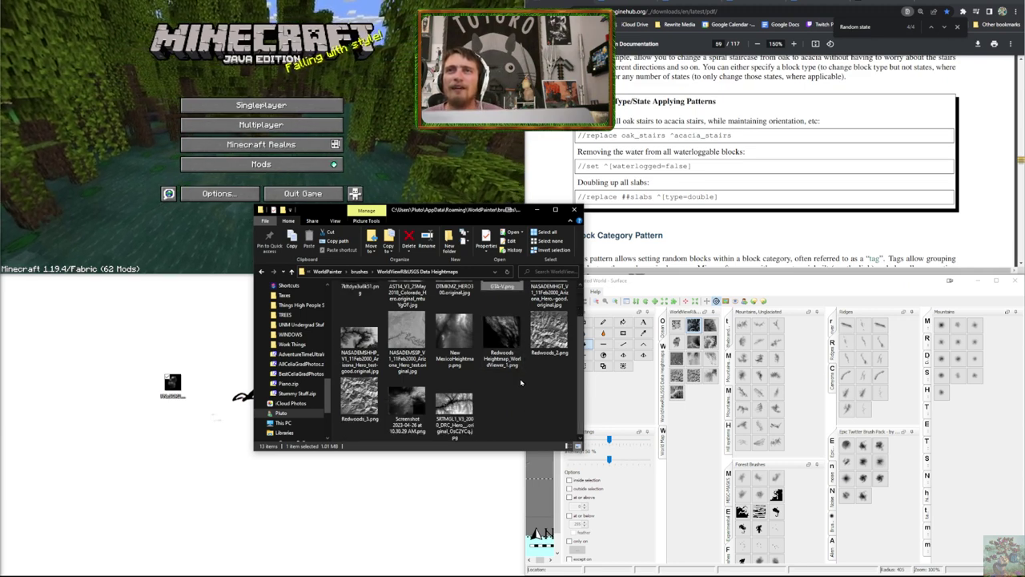
pyautogui.scroll(1, 521, 383)
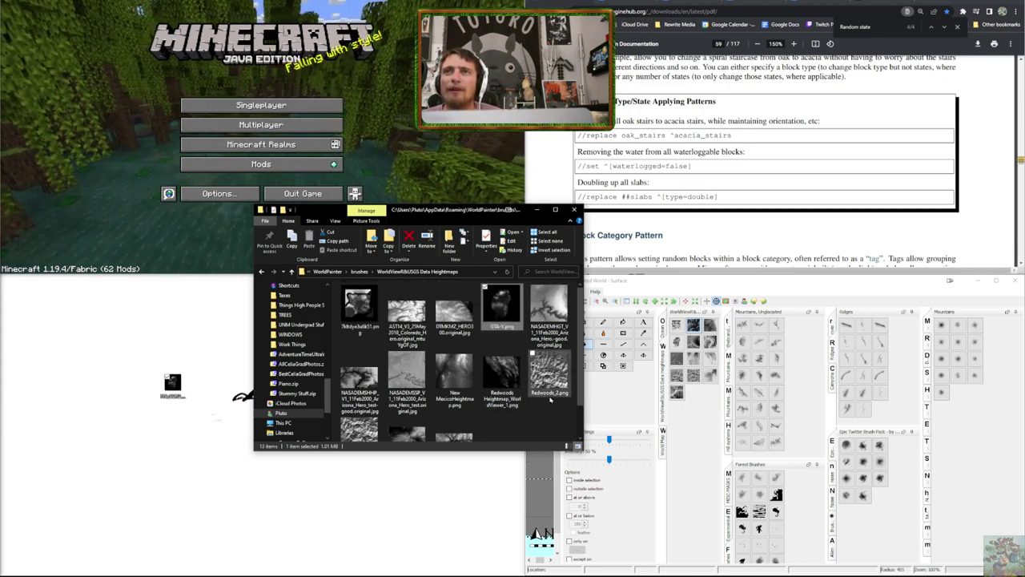
pyautogui.scroll(-1, 548, 391)
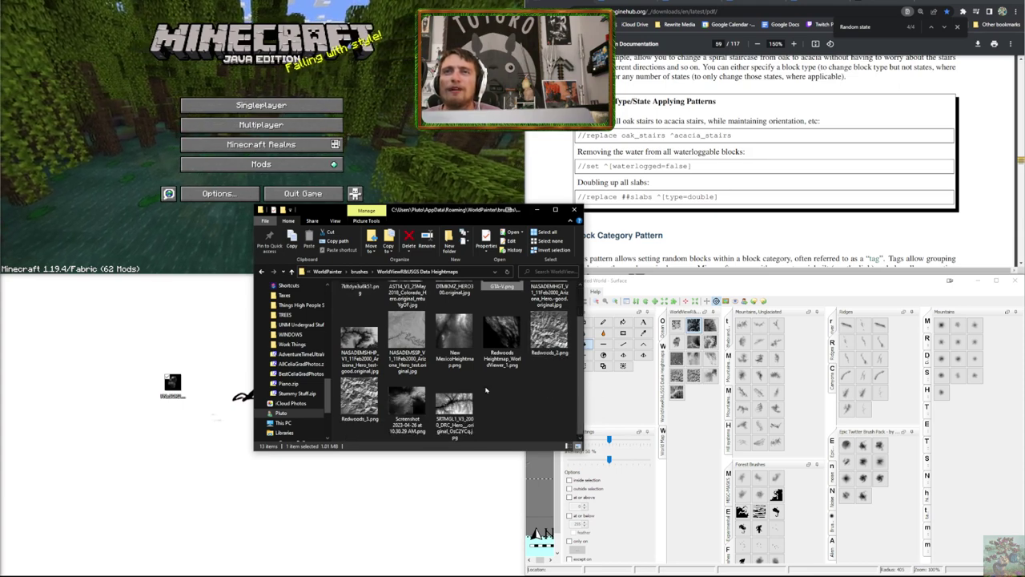
pyautogui.click(410, 397)
pyautogui.press('space')
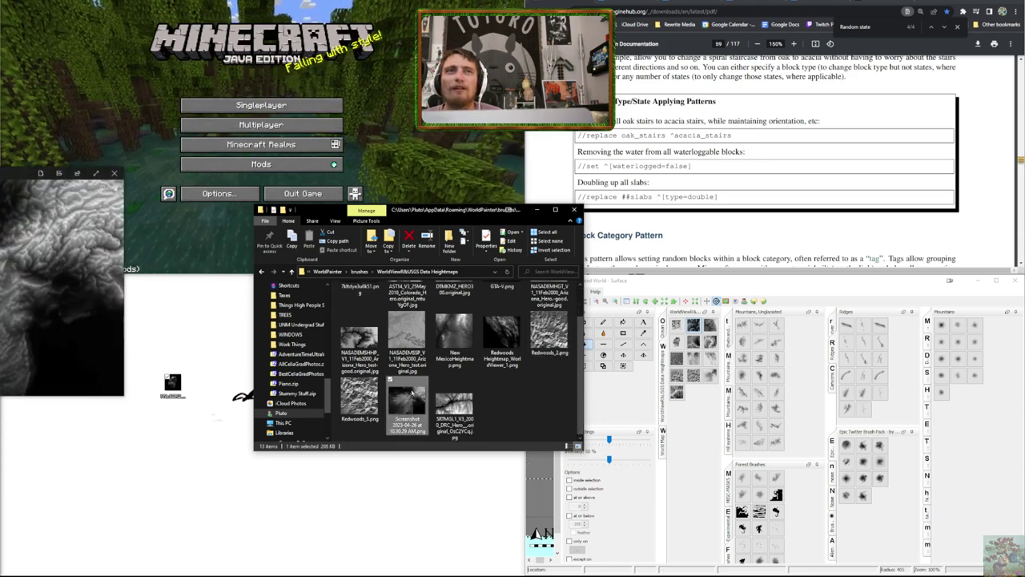
pyautogui.press('space')
pyautogui.scroll(1, 519, 393)
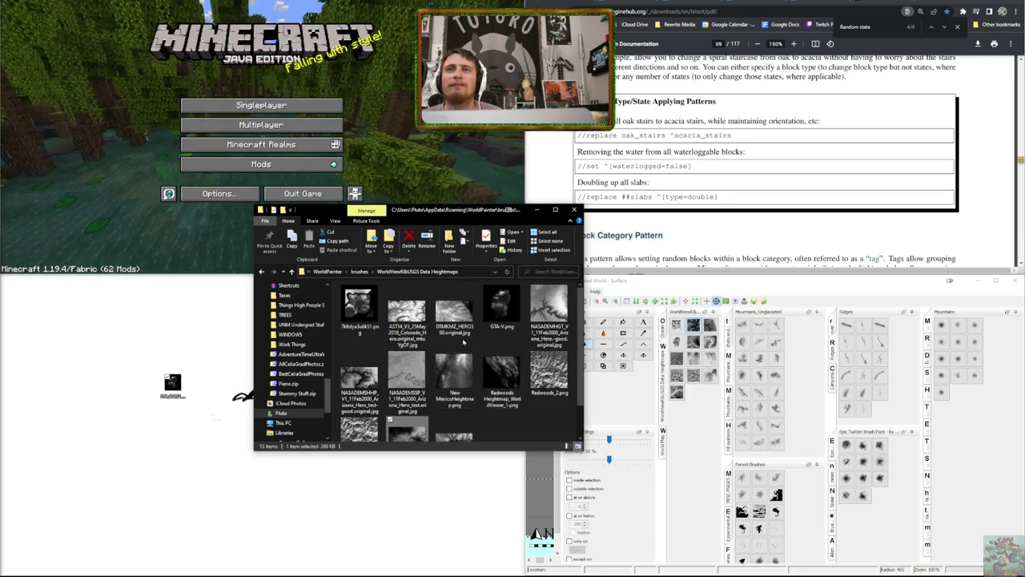
# Rename the first heightmap image in the folder as BOTW.png
pyautogui.click(354, 320)
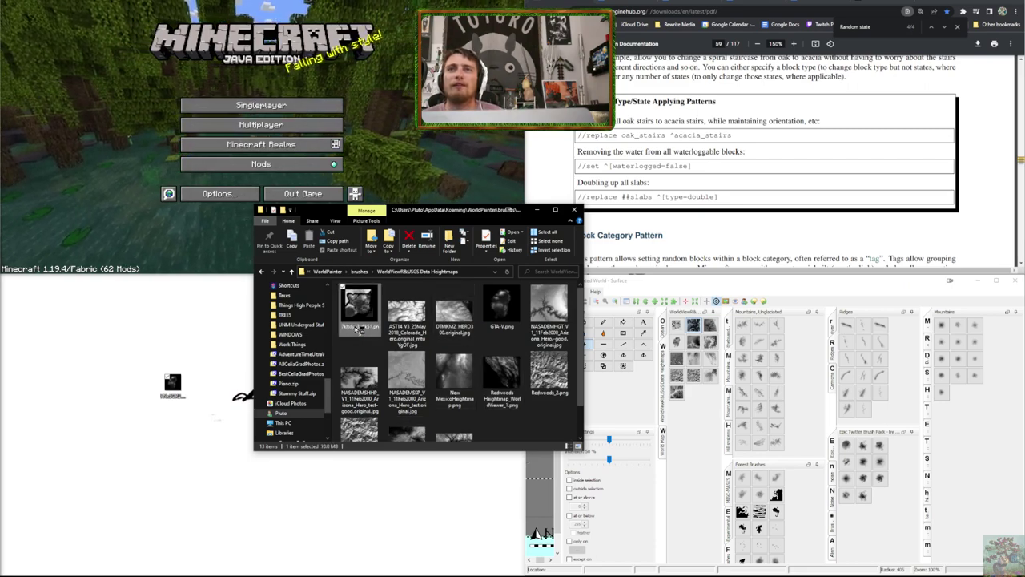
pyautogui.doubleClick(355, 328)
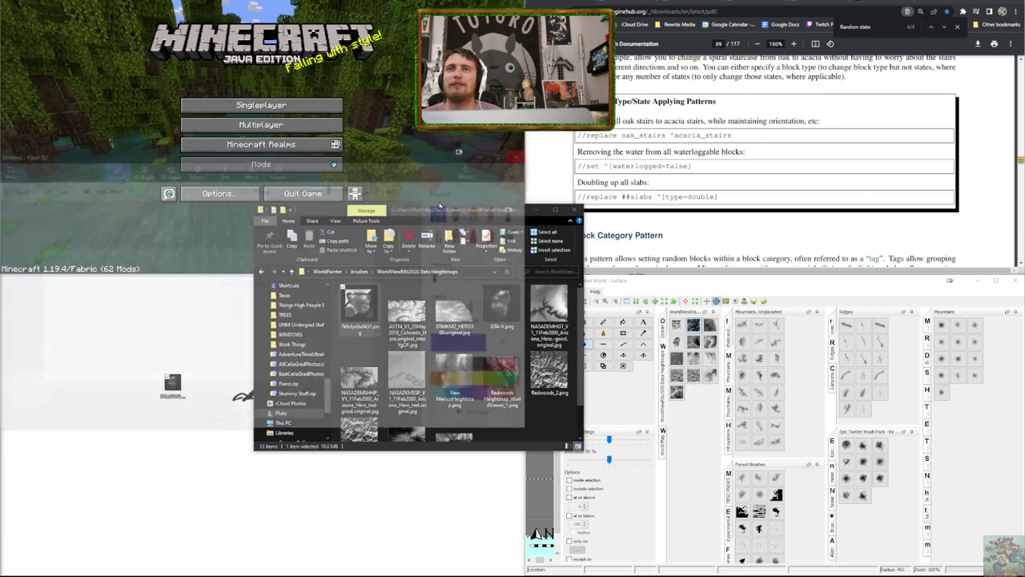
pyautogui.click(350, 326)
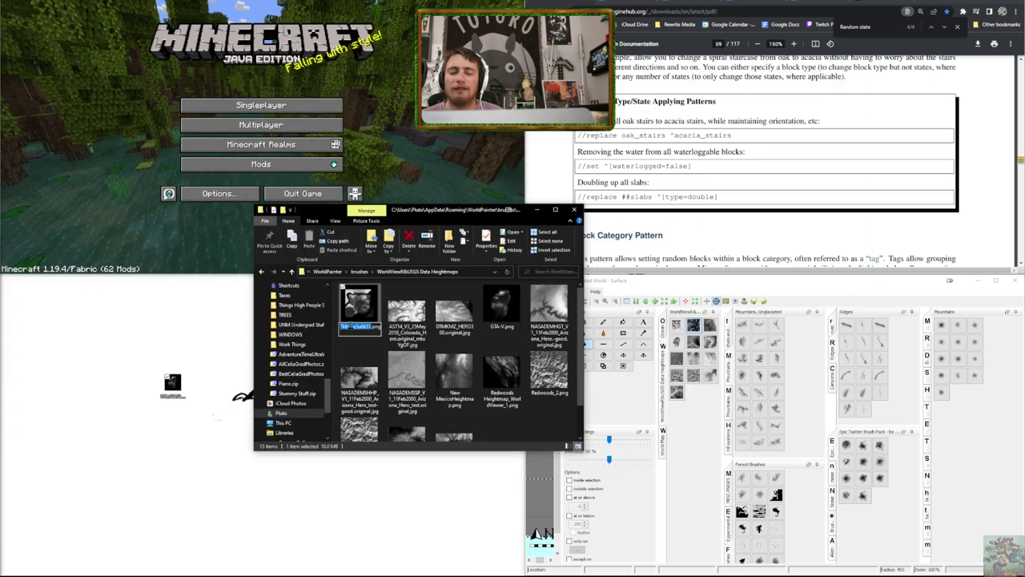
pyautogui.write('ATTM')
pyautogui.press('Return')
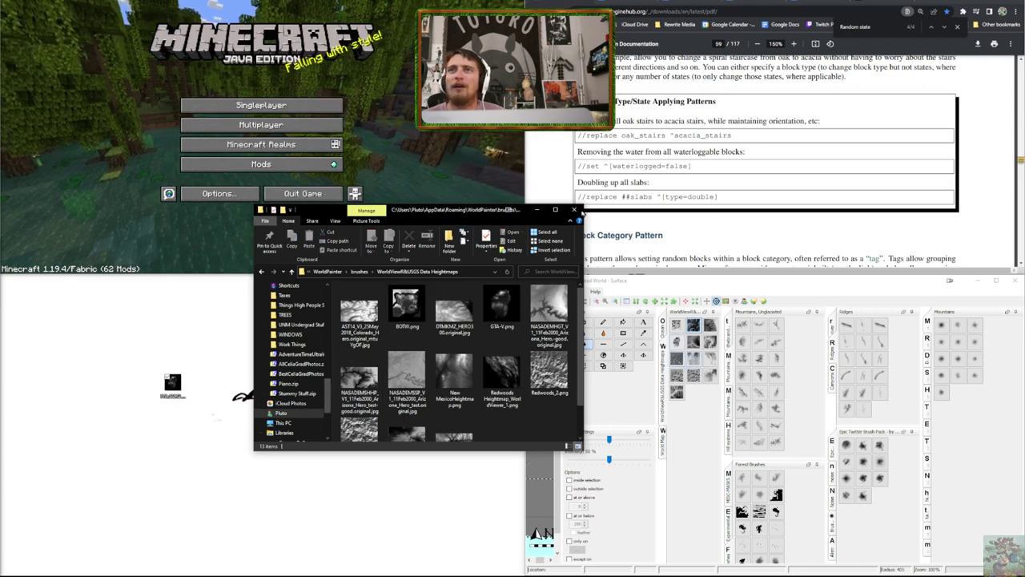
# Close the heightmaps folder and delete the heightmap PNG from the desktop
pyautogui.click(575, 210)
pyautogui.rightClick(173, 376)
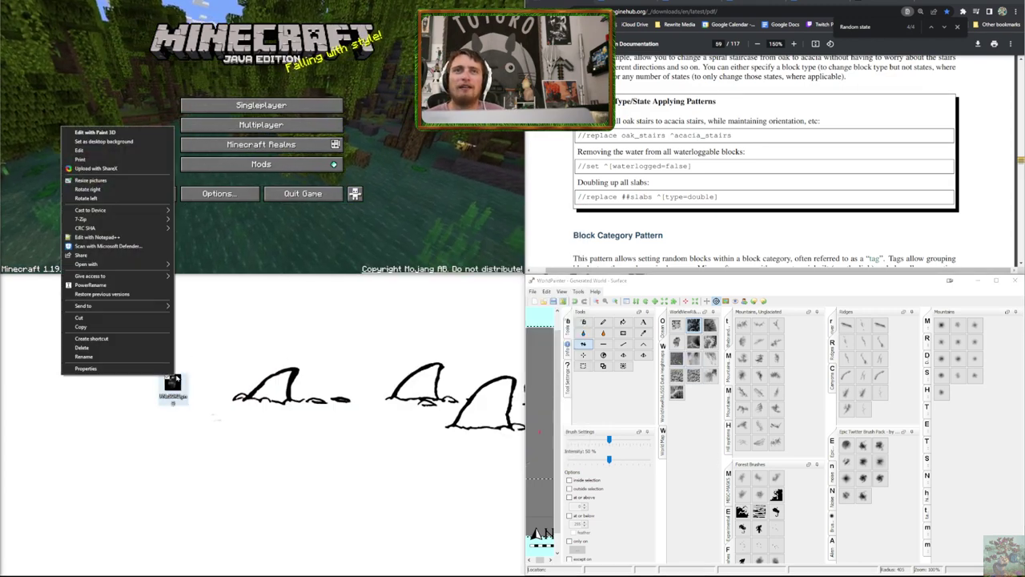
pyautogui.click(82, 347)
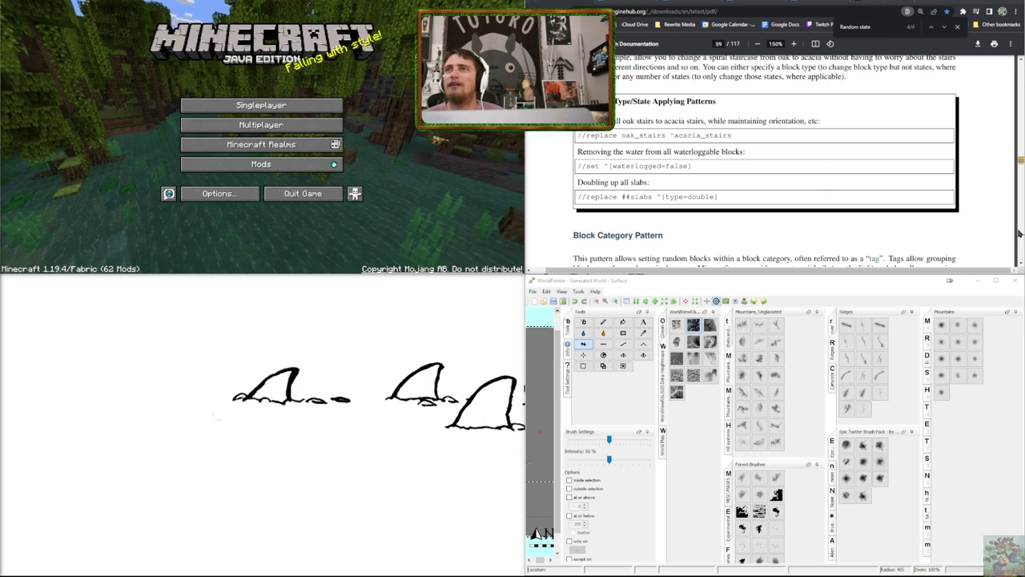
# Start closing WorldPainter but cancel it, and return its window to full screen with the volcanoes brush group selected
pyautogui.click(1015, 280)
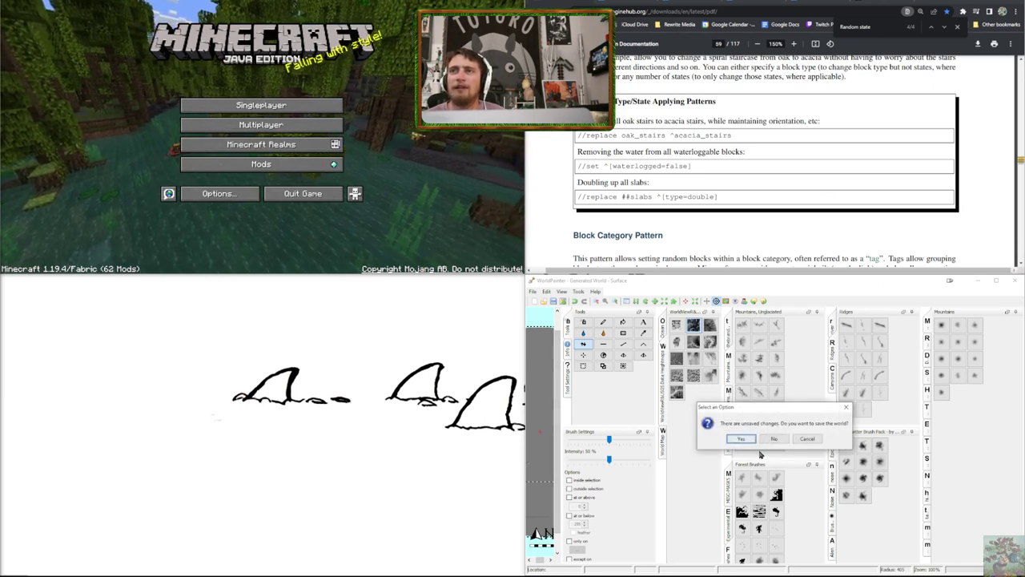
pyautogui.click(805, 439)
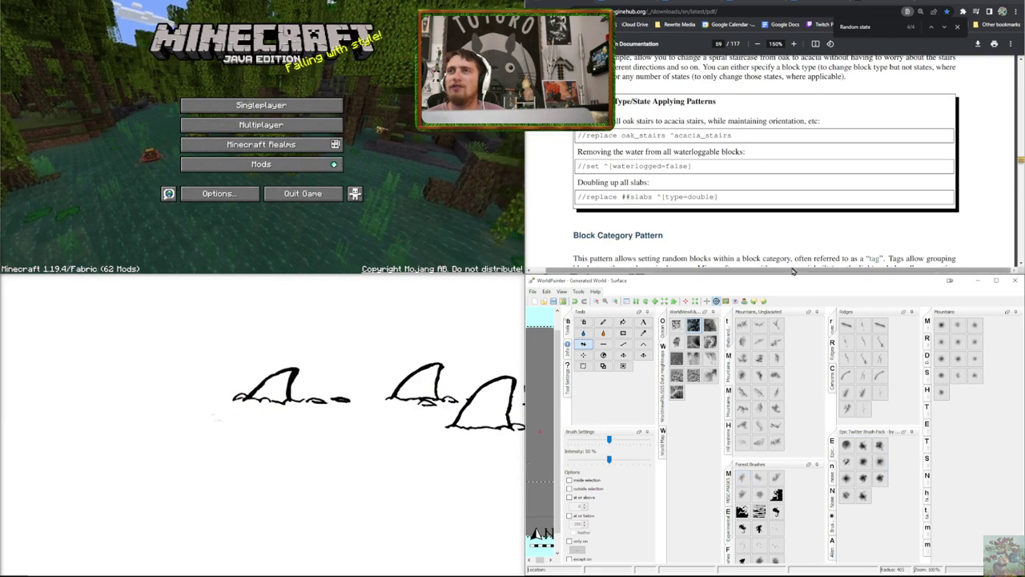
pyautogui.moveTo(793, 276); pyautogui.dragTo(624, 370)
pyautogui.doubleClick(625, 370)
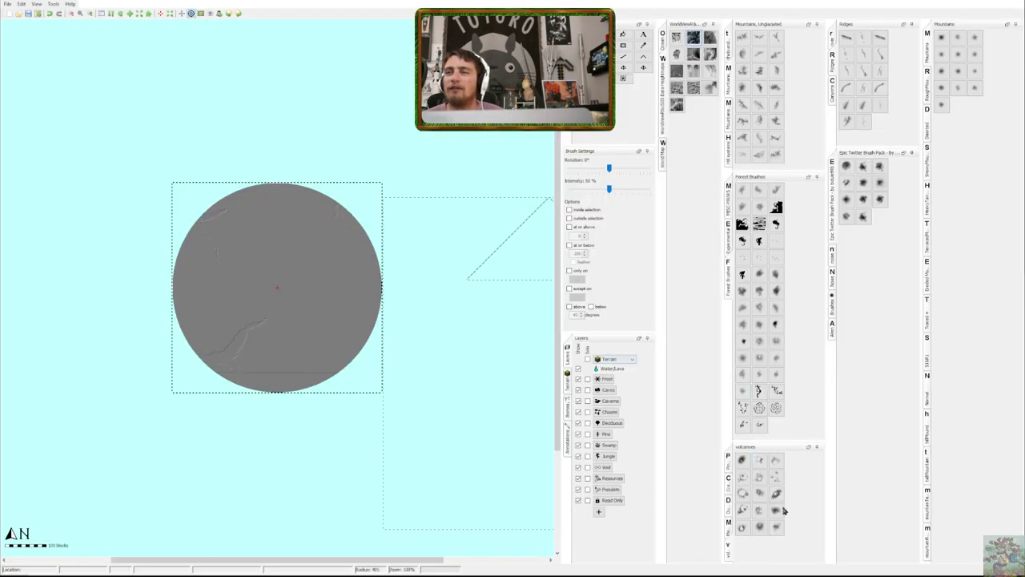
pyautogui.click(733, 530)
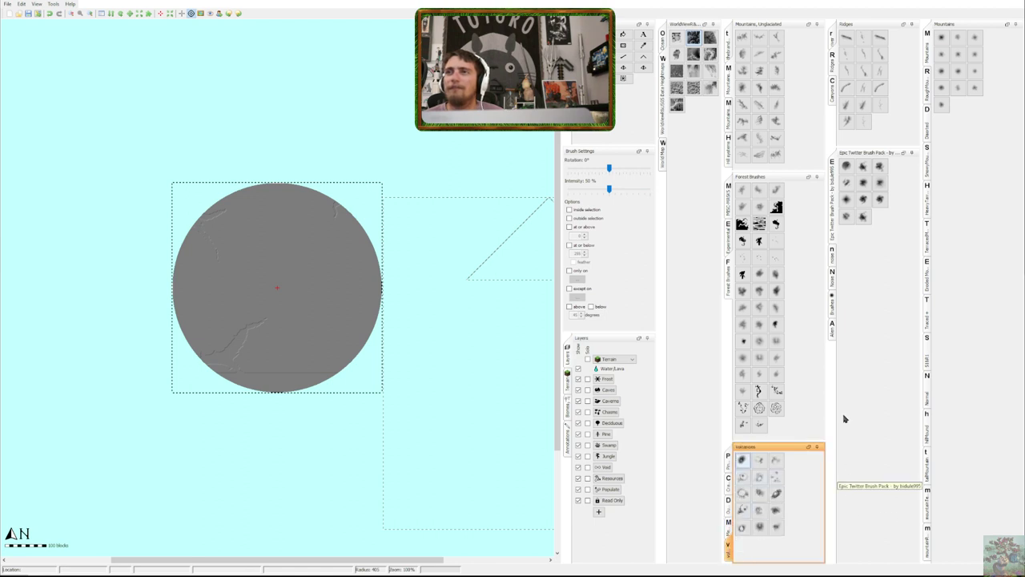
# Select the island-shaped brush in the data heightmaps group, try to apply it on the terrain and dismiss the resulting dialog
pyautogui.click(676, 53)
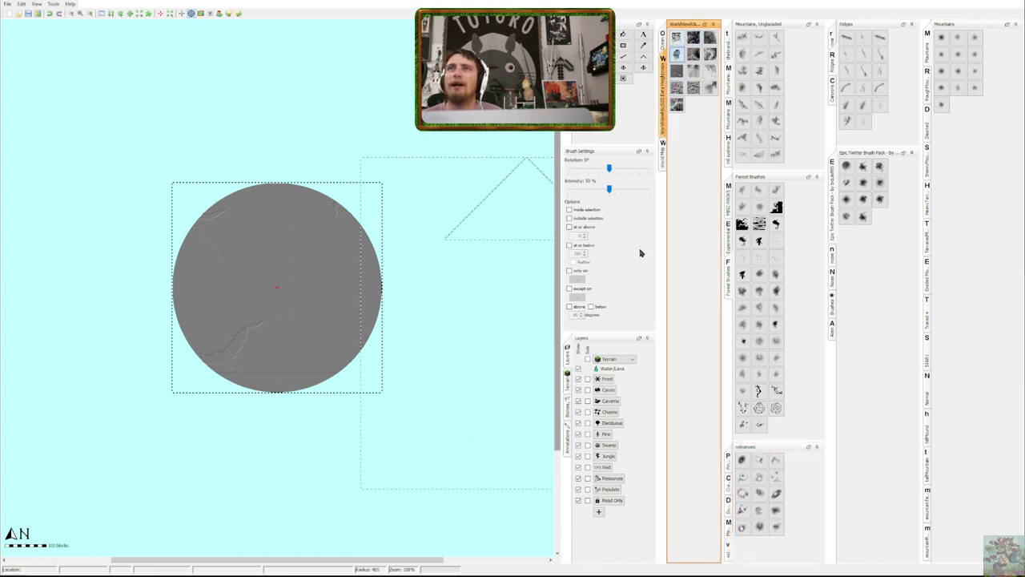
pyautogui.click(10, 6)
pyautogui.moveTo(36, 4)
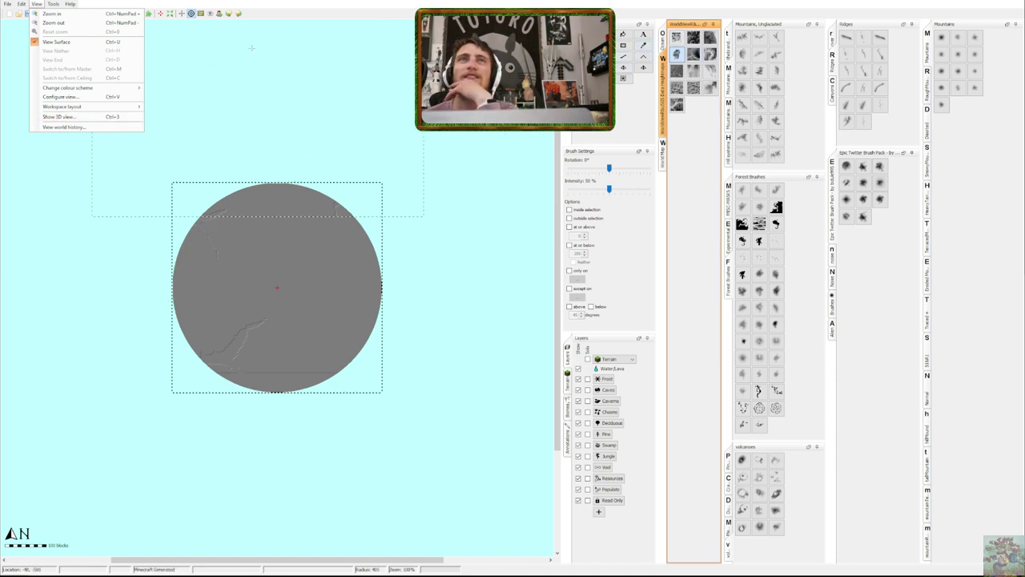
pyautogui.click(11, 7)
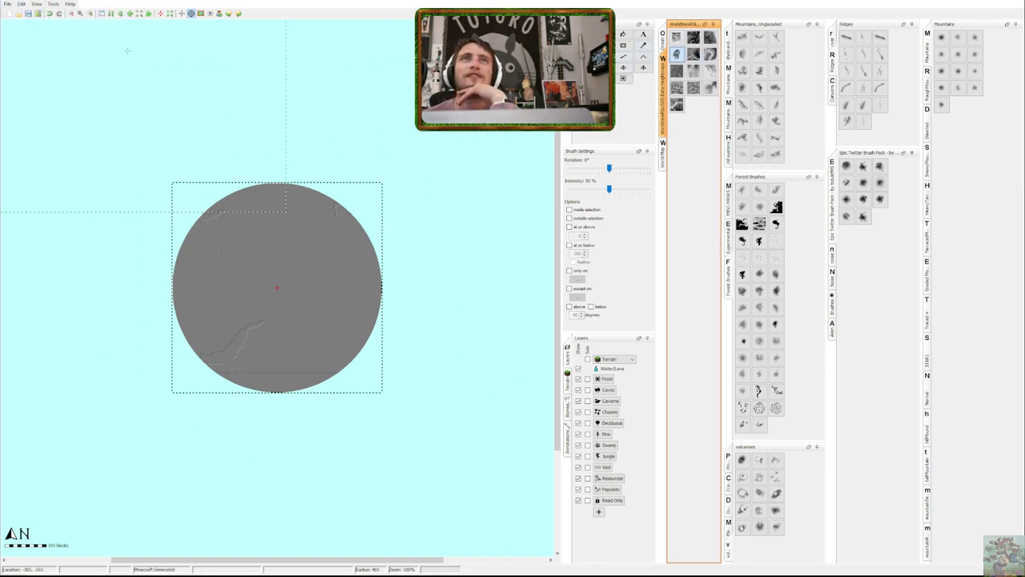
pyautogui.click(22, 4)
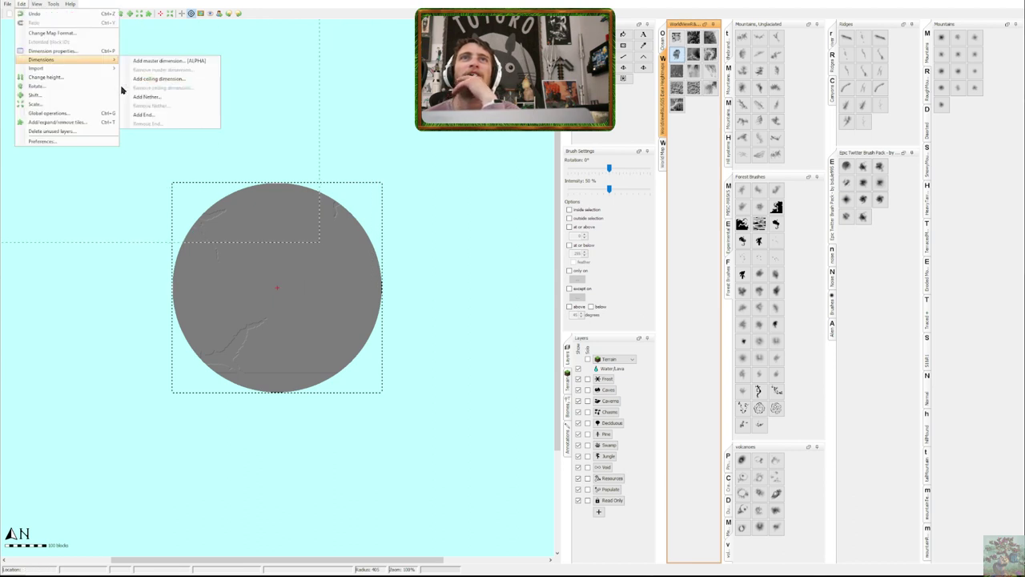
pyautogui.click(105, 78)
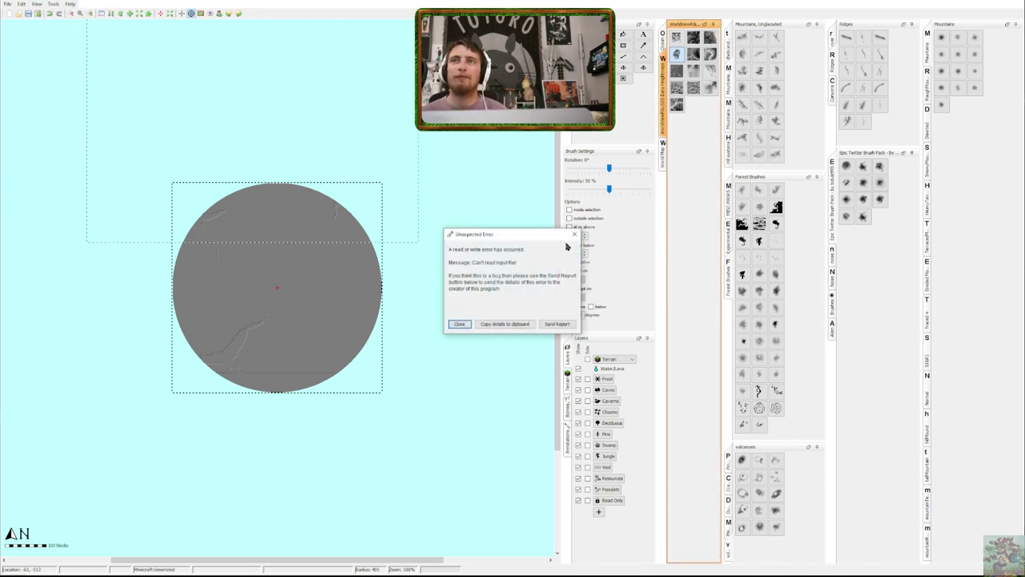
pyautogui.click(459, 324)
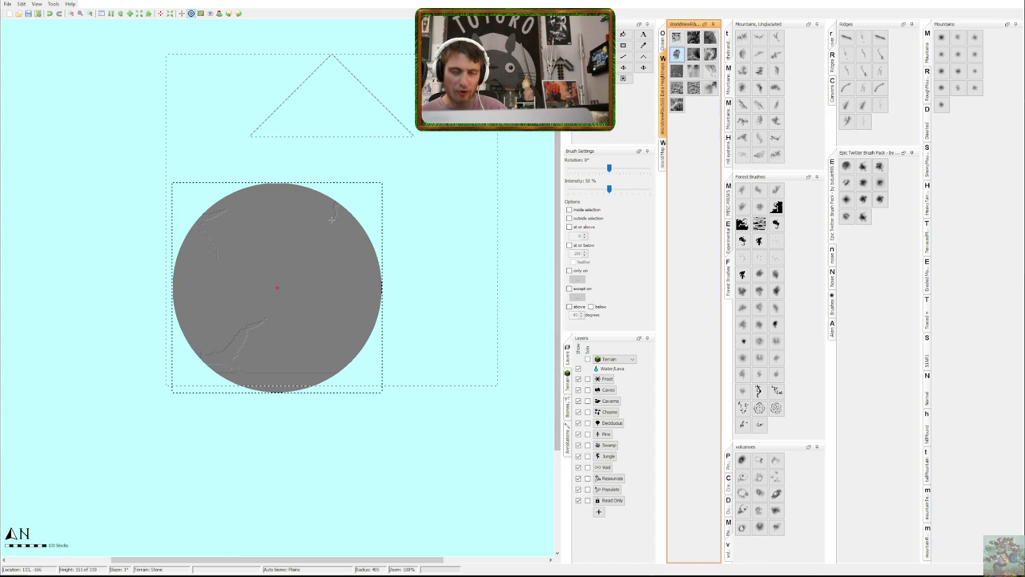
# Create a new circular world 6000 blocks wide with the other default settings kept
pyautogui.hotkey('ctrl', 'n')
pyautogui.click(512, 294)
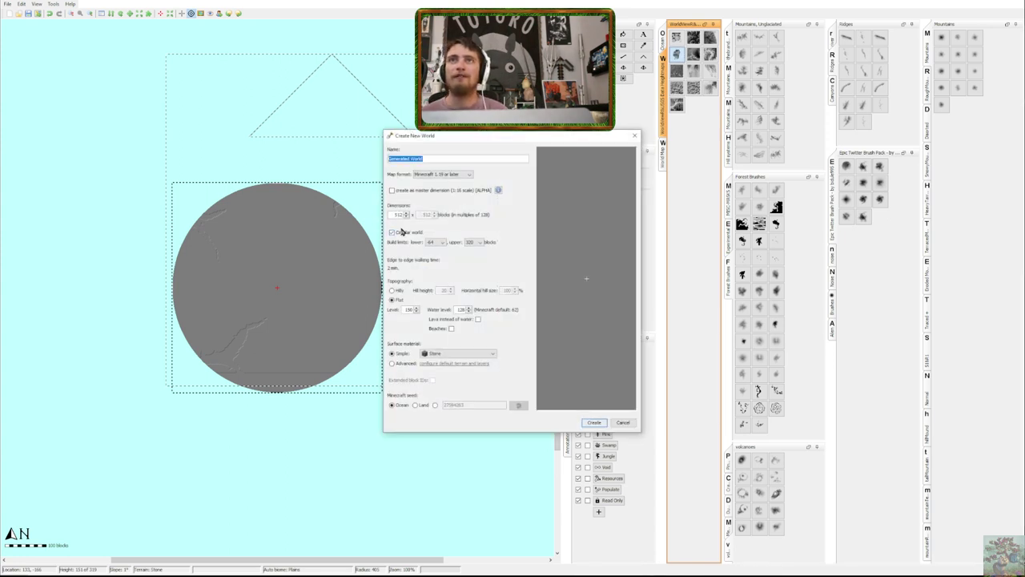
pyautogui.doubleClick(396, 214)
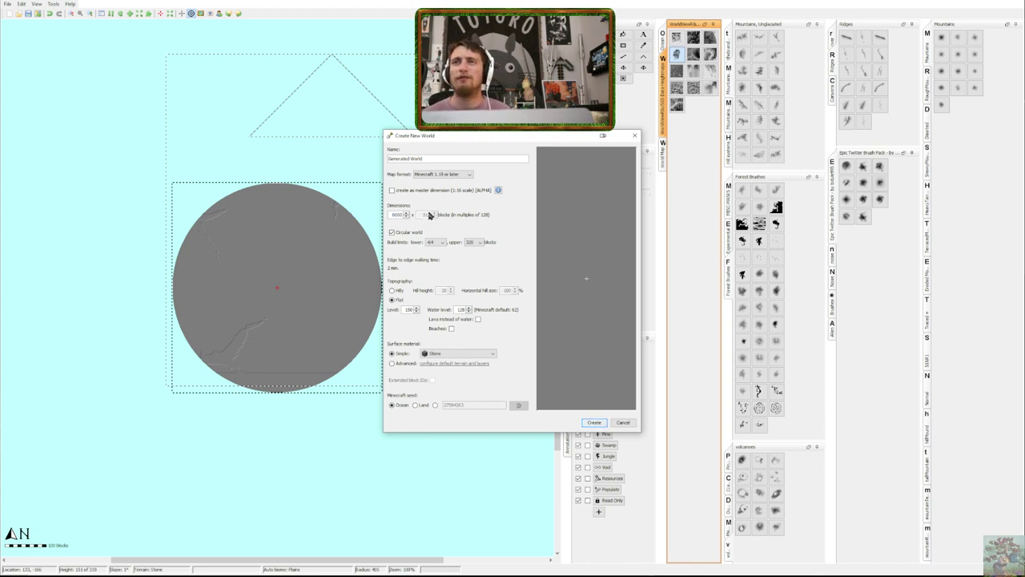
pyautogui.click(593, 422)
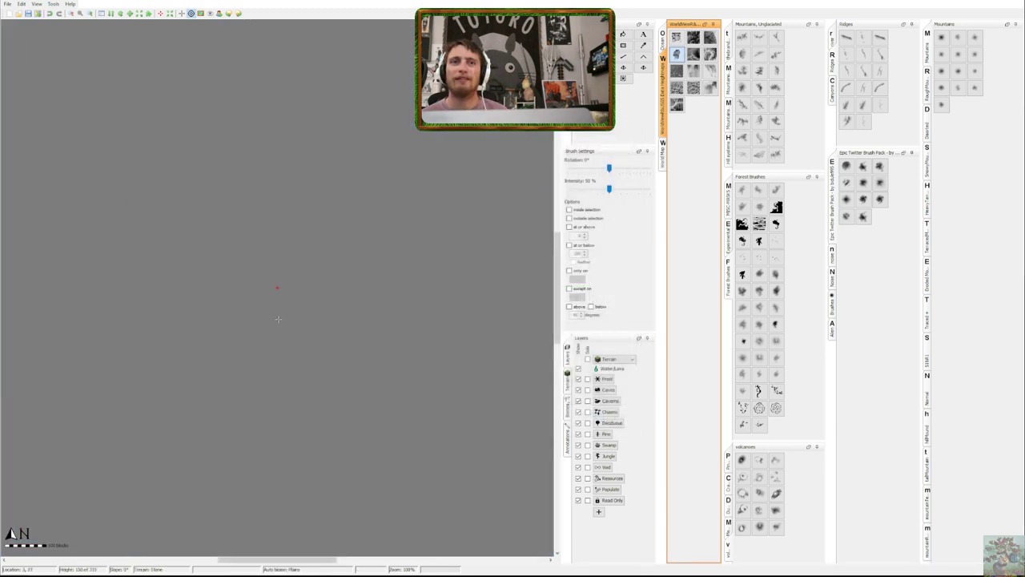
pyautogui.scroll(-3, 278, 319)
pyautogui.scroll(2, 279, 318)
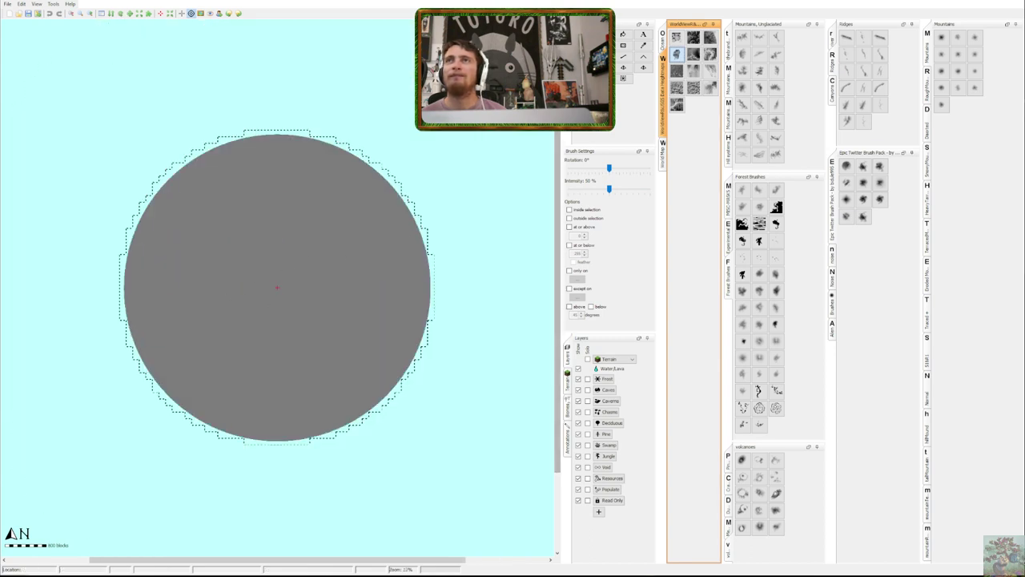
# Resize the brush until it is large enough to cover the whole circular world
pyautogui.press(']')
pyautogui.press(']')
pyautogui.press(']')
pyautogui.press(']')
pyautogui.press(']')
pyautogui.press(']')
pyautogui.press(']')
pyautogui.press(']')
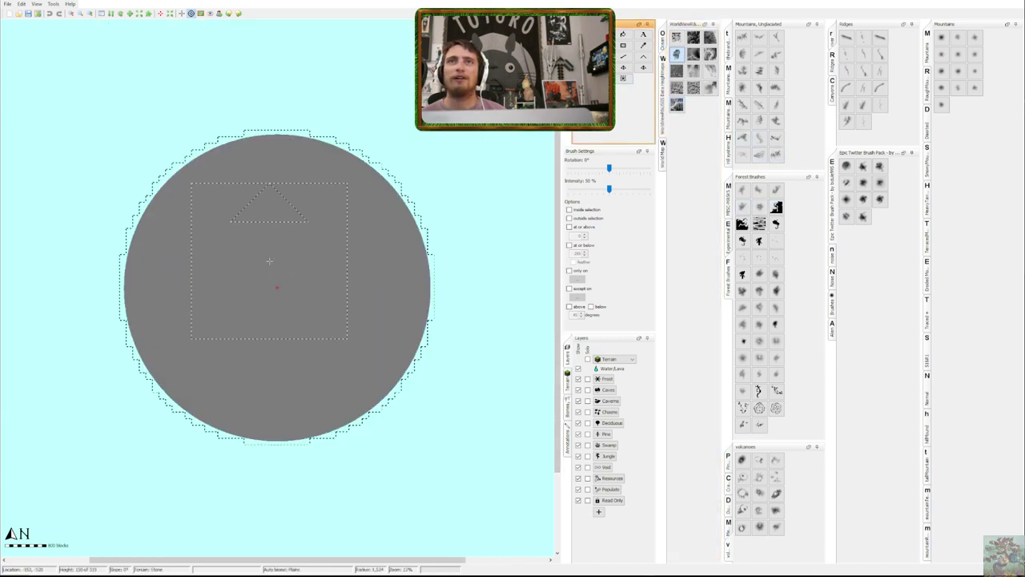
pyautogui.press('[')
pyautogui.press('[')
pyautogui.press('[')
pyautogui.press('[')
pyautogui.press('[')
pyautogui.press(']')
pyautogui.press(']')
pyautogui.press(']')
pyautogui.press(']')
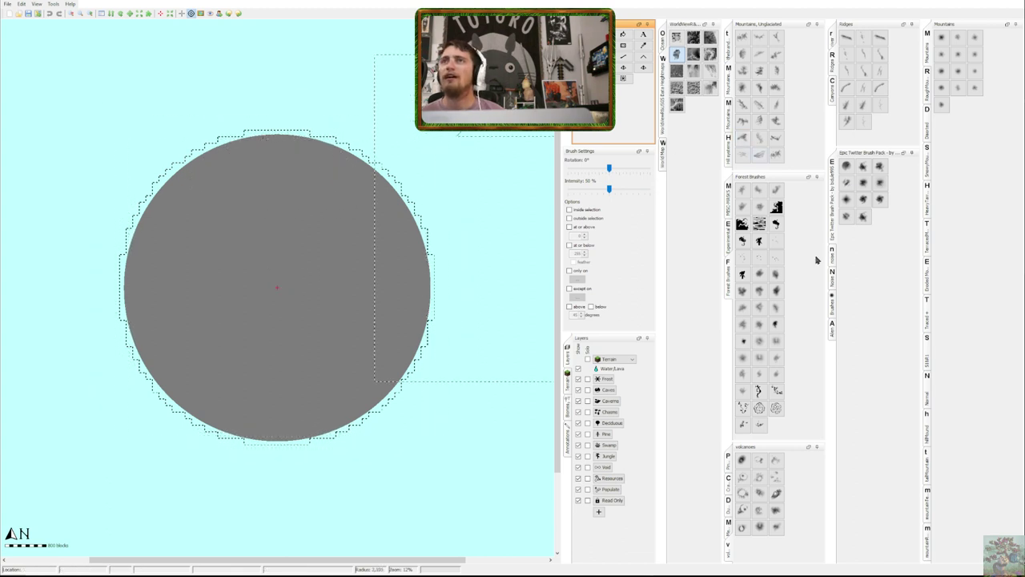
# Try to stamp the island-shaped heightmap brush over the centre of the world at full size
pyautogui.click(678, 55)
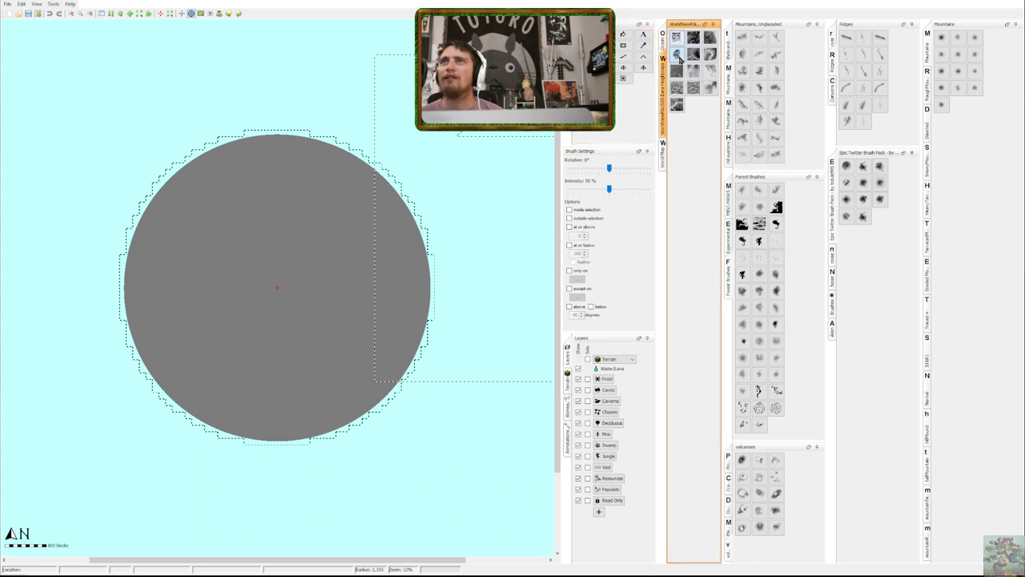
pyautogui.click(276, 287)
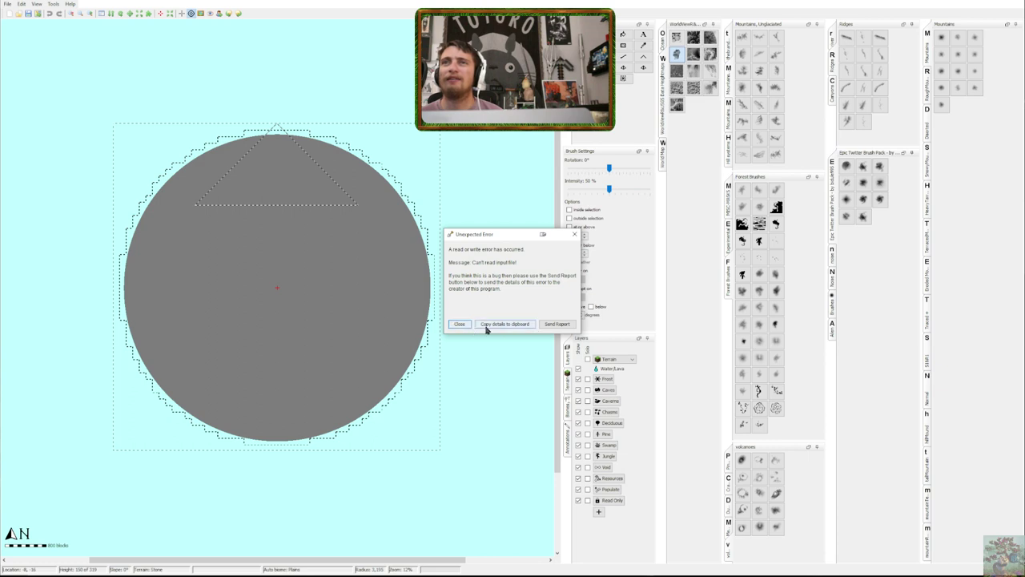
pyautogui.click(462, 323)
# Retry stamping the island-shaped heightmap at the world's centre with progressively smaller brush sizes, dismissing each dialog
pyautogui.scroll(-5, 296, 282)
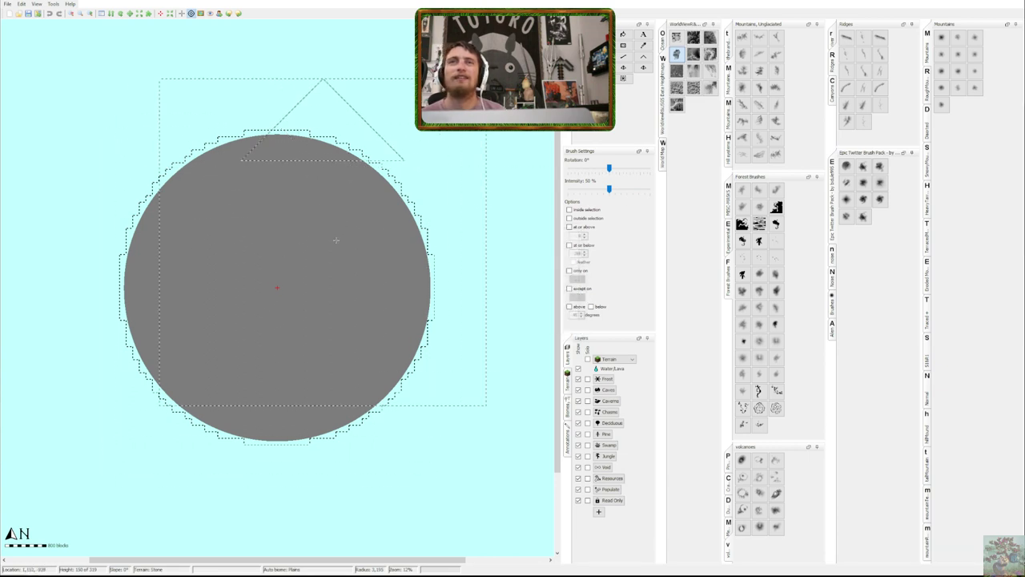
pyautogui.click(277, 282)
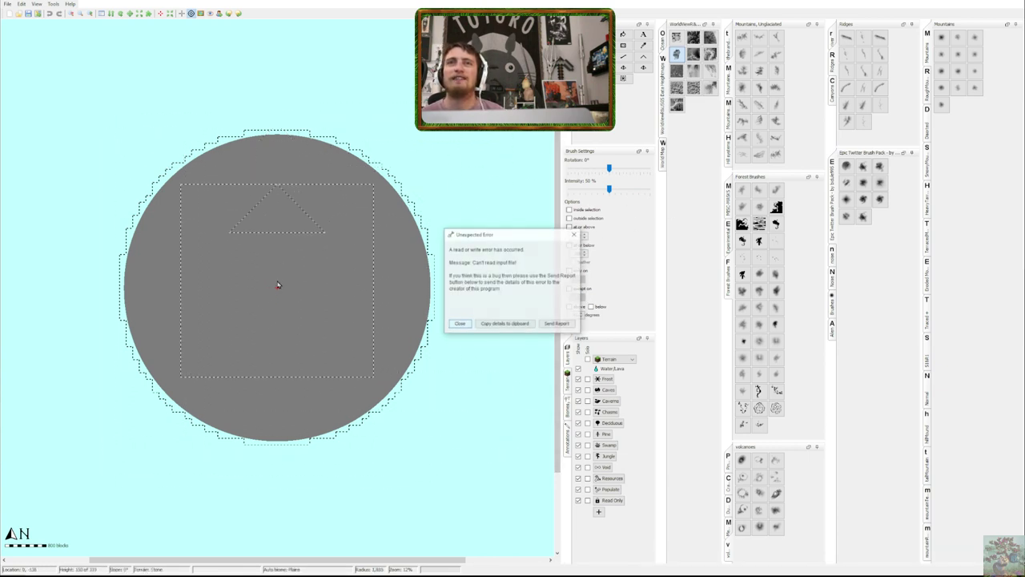
pyautogui.click(455, 324)
pyautogui.scroll(-3, 312, 302)
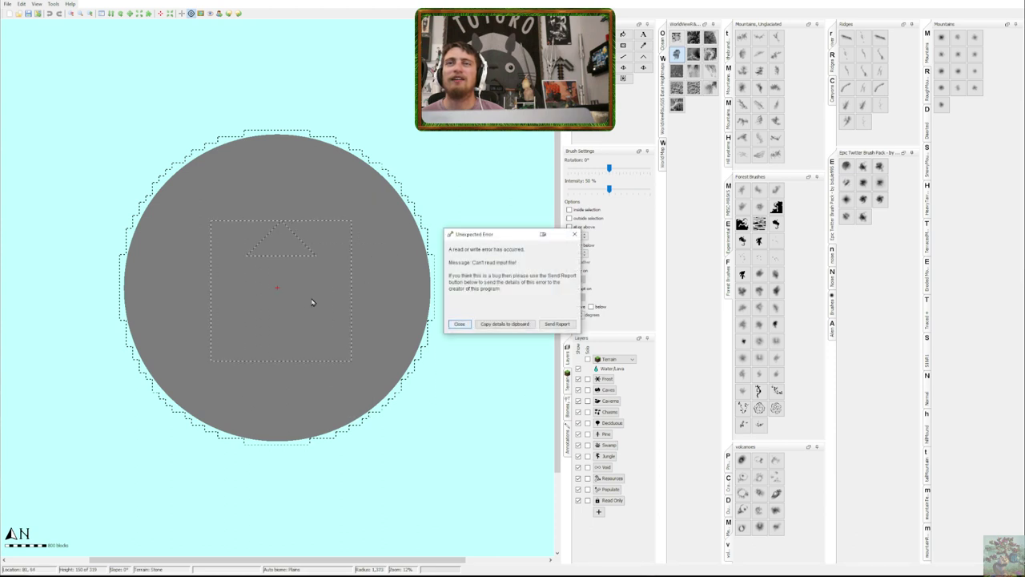
pyautogui.click(458, 323)
pyautogui.scroll(-2, 312, 297)
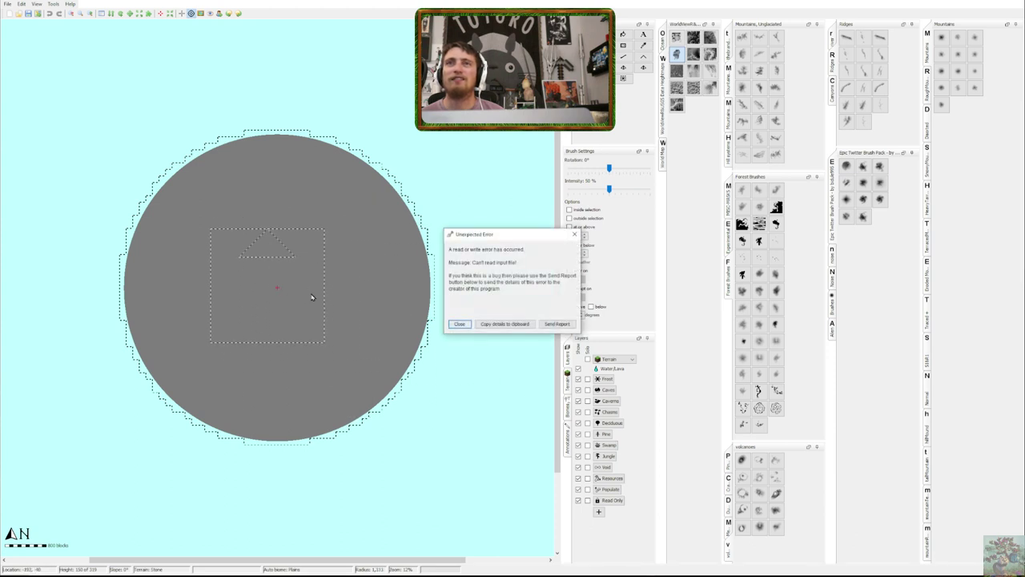
pyautogui.click(456, 324)
pyautogui.scroll(-2, 277, 289)
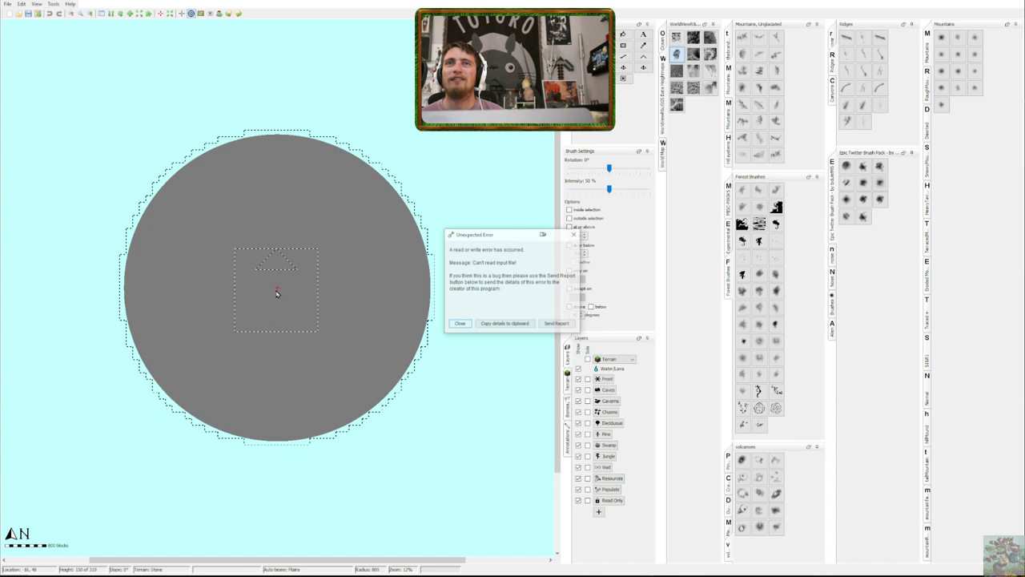
pyautogui.click(458, 324)
pyautogui.scroll(-3, 276, 291)
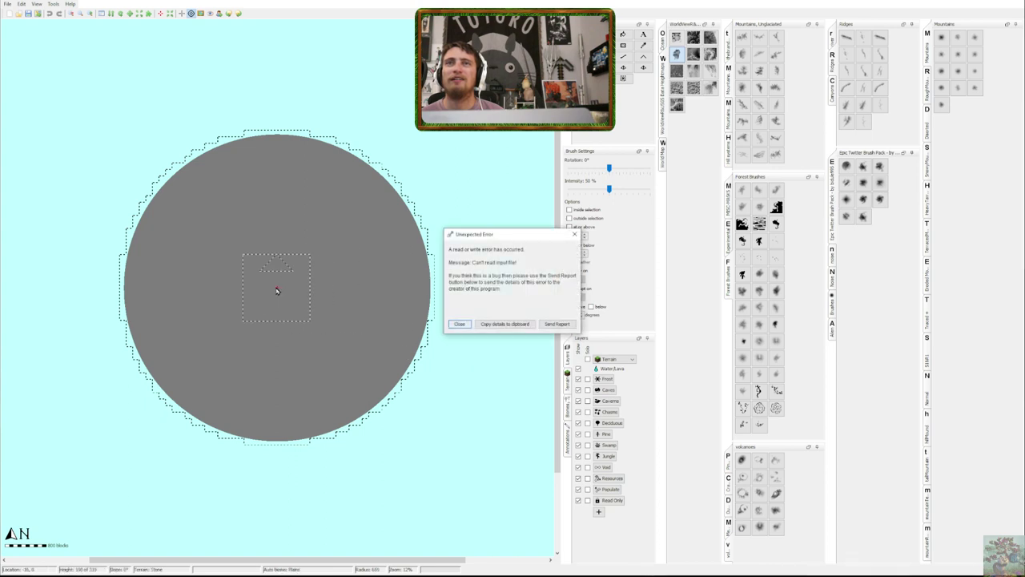
pyautogui.click(459, 325)
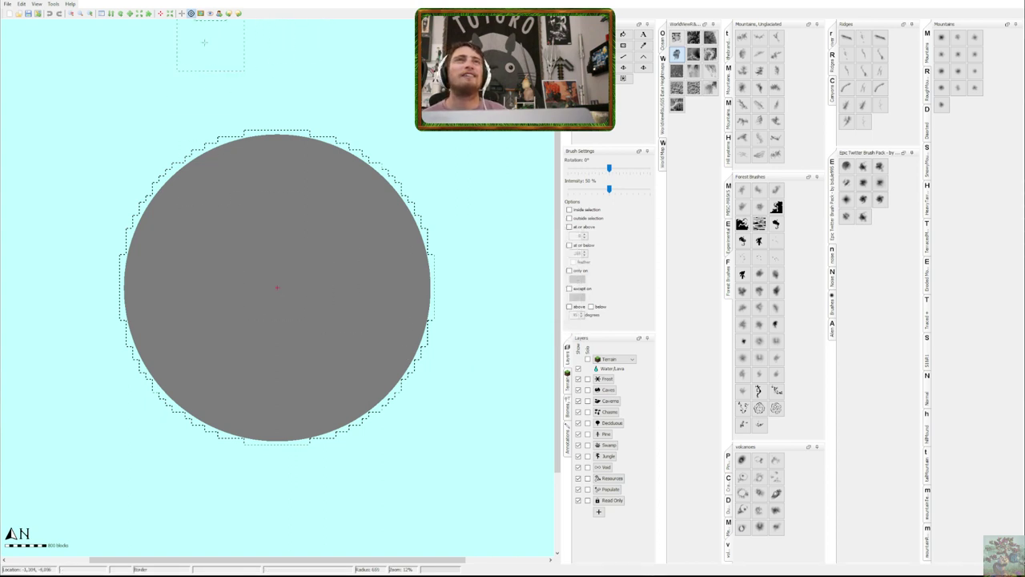
pyautogui.scroll(-3, 273, 285)
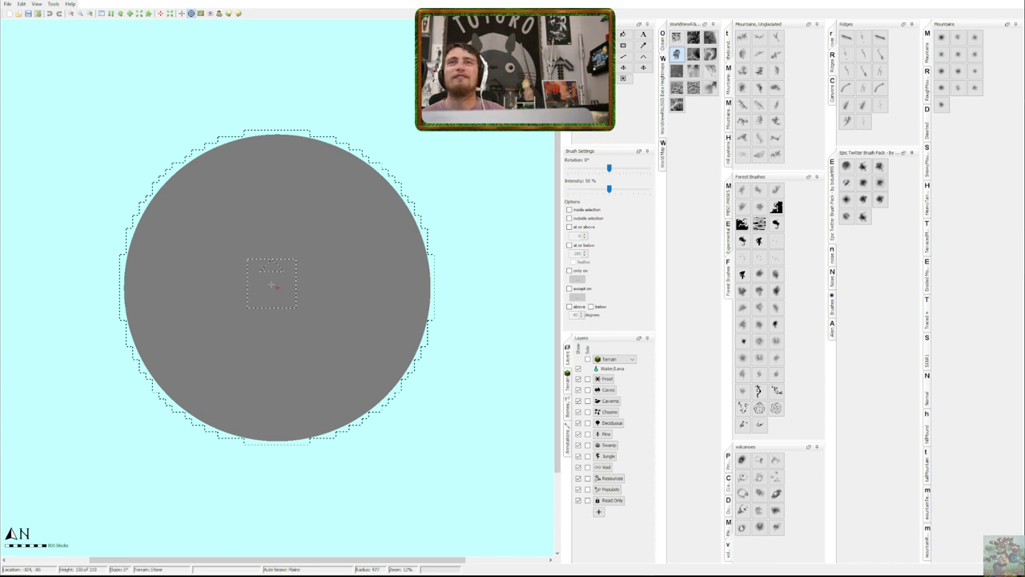
pyautogui.scroll(-4, 272, 285)
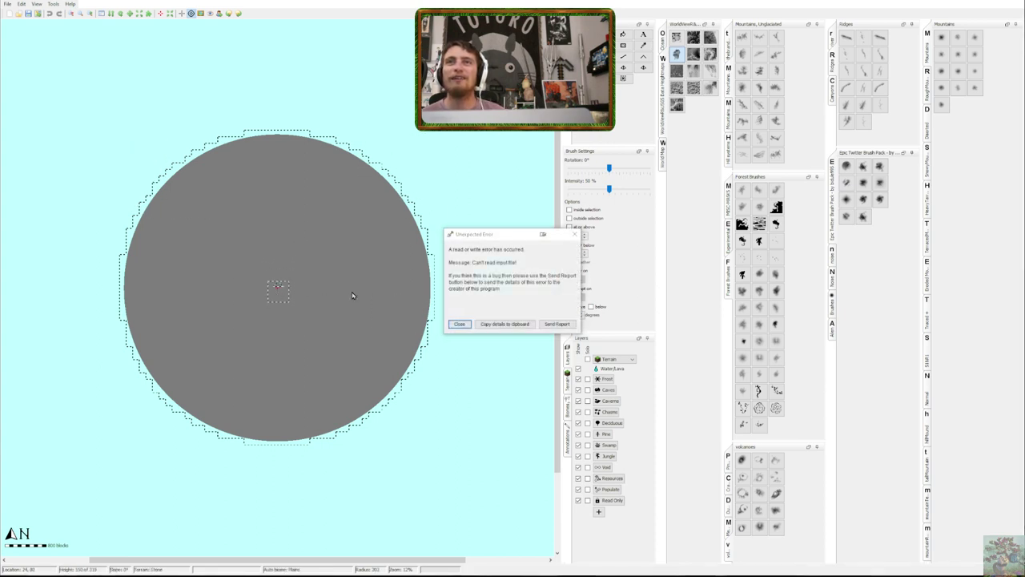
pyautogui.scroll(-2, 278, 290)
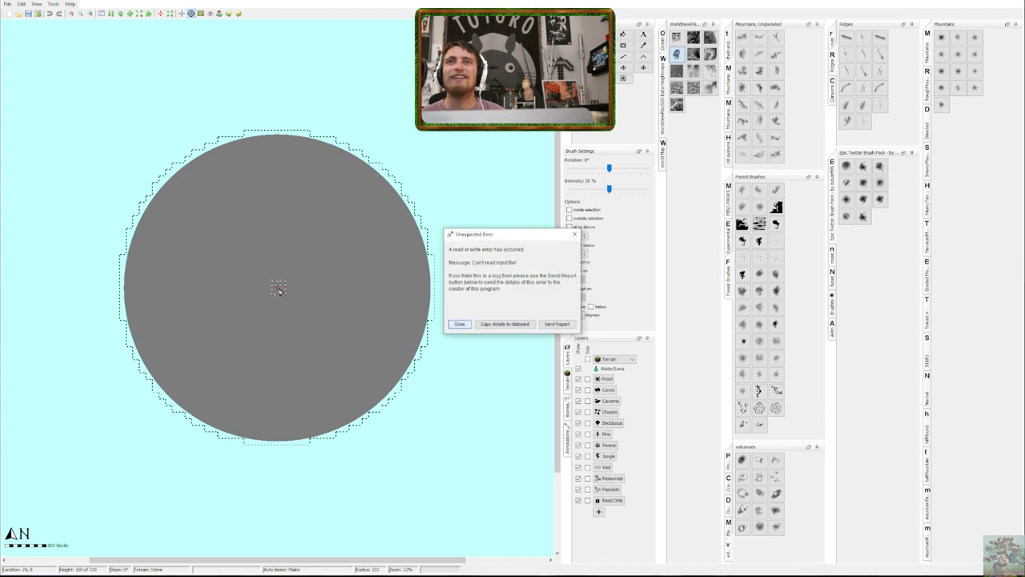
pyautogui.click(459, 324)
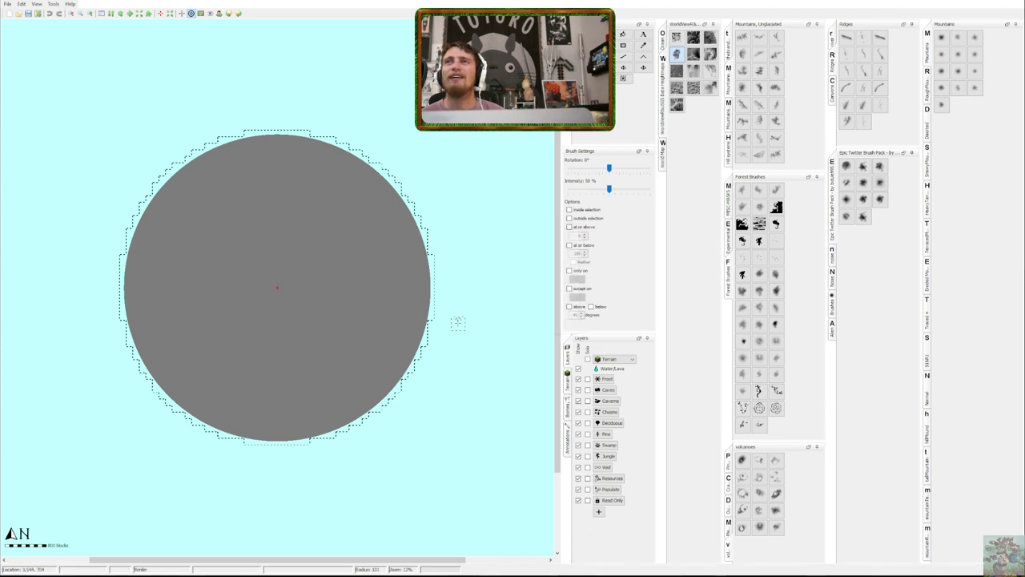
pyautogui.scroll(-1, 276, 290)
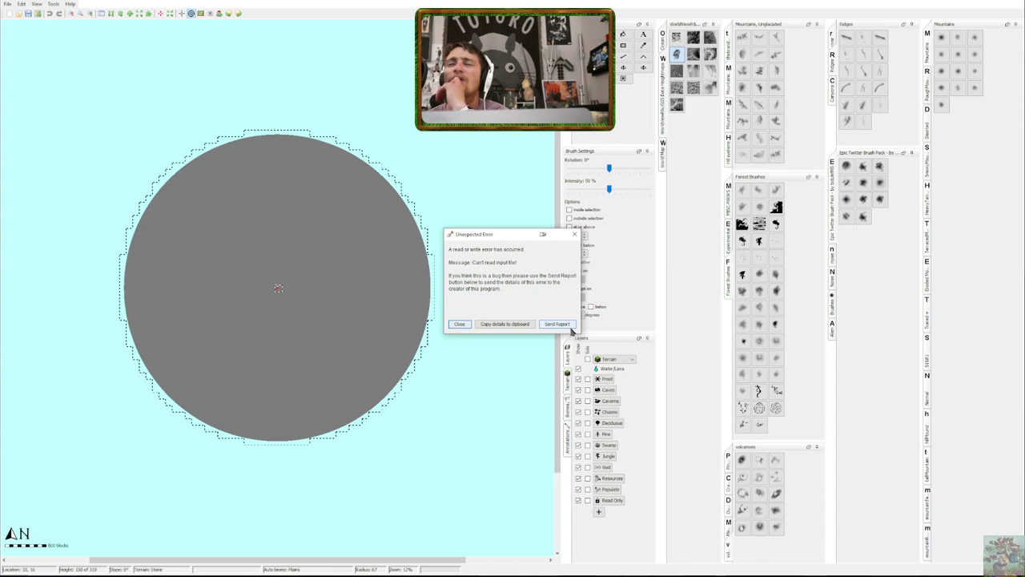
pyautogui.click(573, 234)
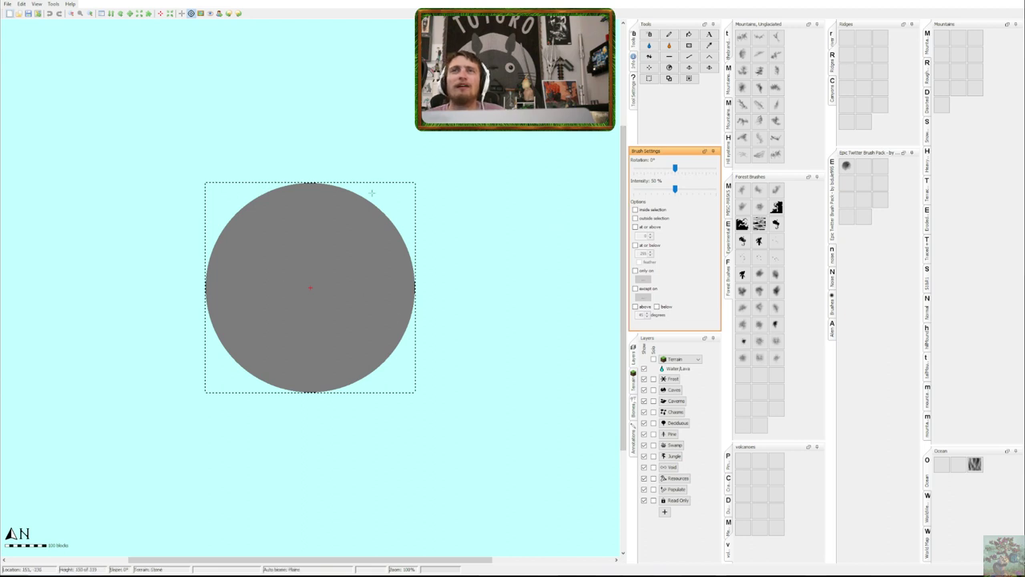
# Create a new circular world named GTAV with a width of 6000 blocks
pyautogui.click(8, 4)
pyautogui.moveTo(18, 9)
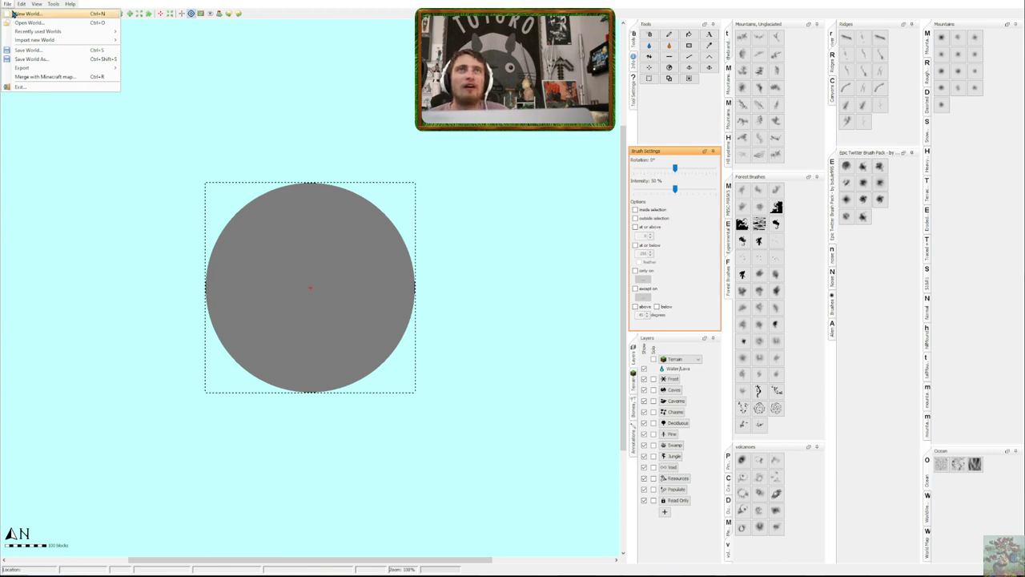
pyautogui.click(12, 14)
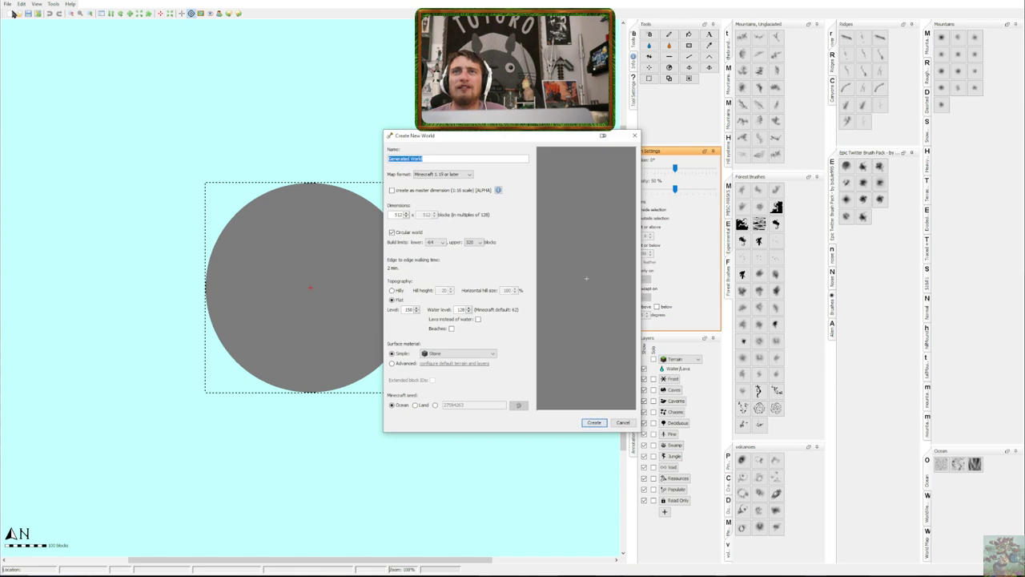
pyautogui.click(394, 215)
pyautogui.write('8000')
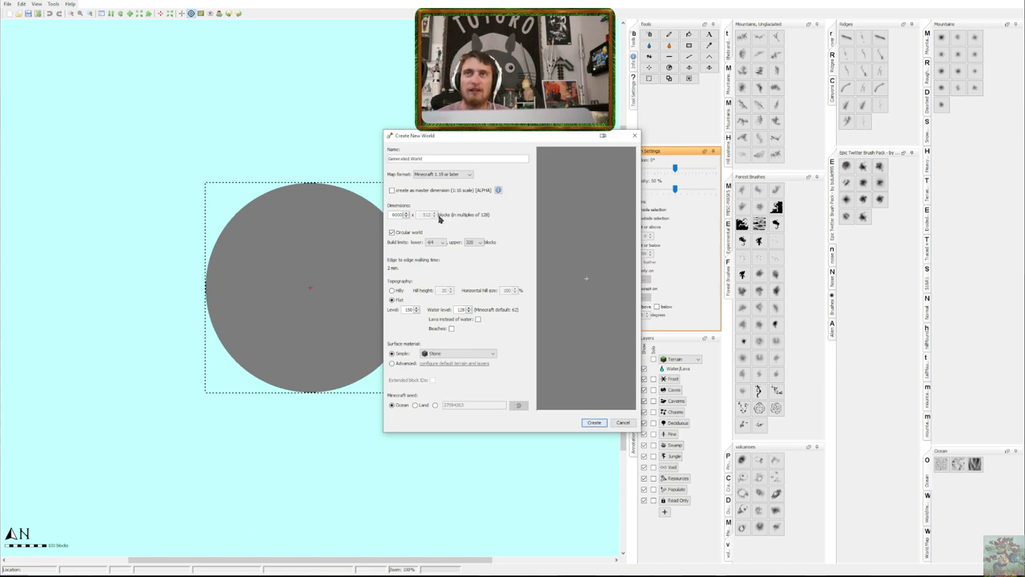
pyautogui.click(427, 160)
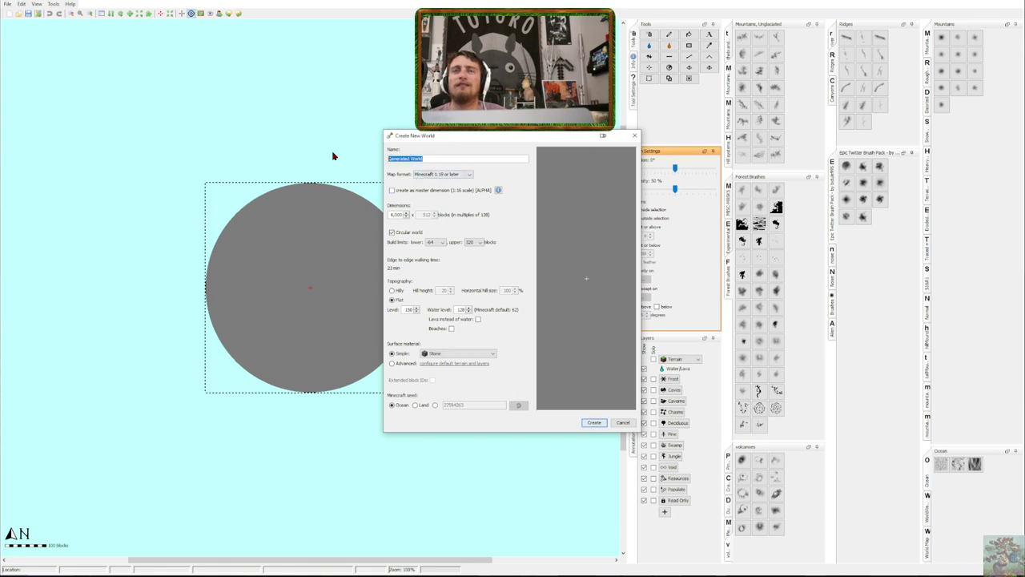
pyautogui.write('GTAV')
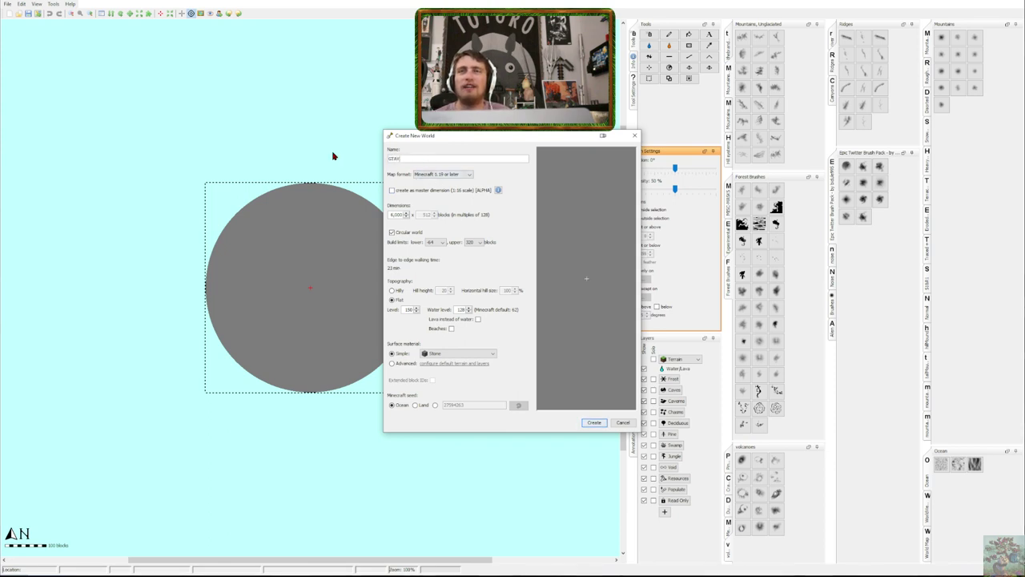
pyautogui.click(592, 422)
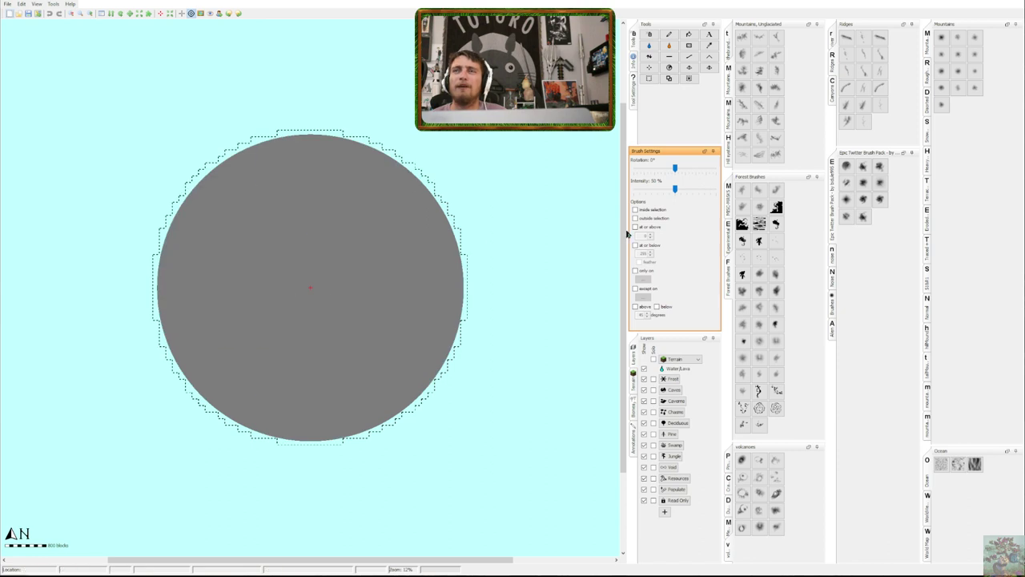
# Raise the GTA V island terrain at the world's centre with the island-shaped heightmap brush, enlarged to radius 3,010 at 100% intensity
pyautogui.click(649, 56)
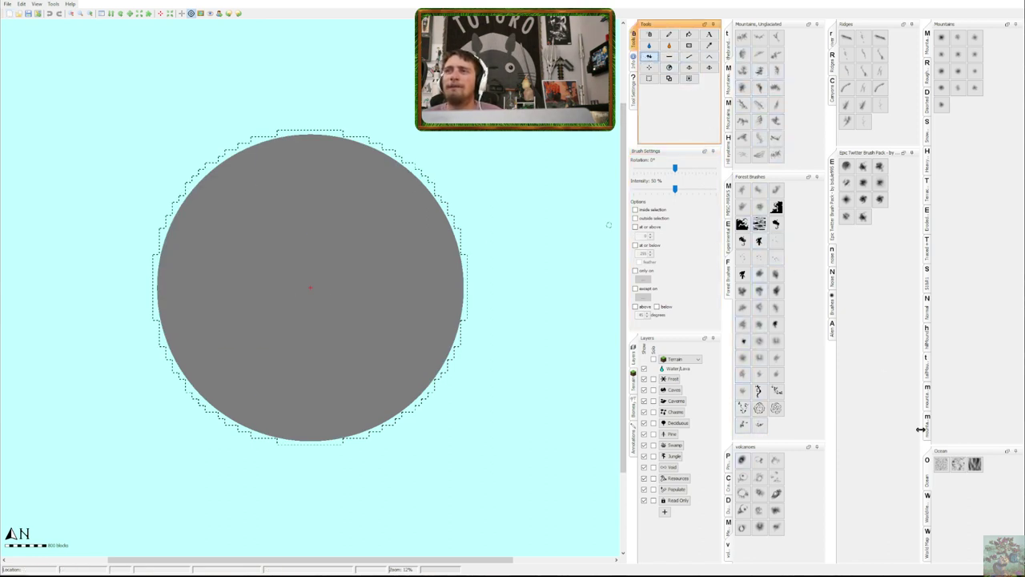
pyautogui.click(931, 511)
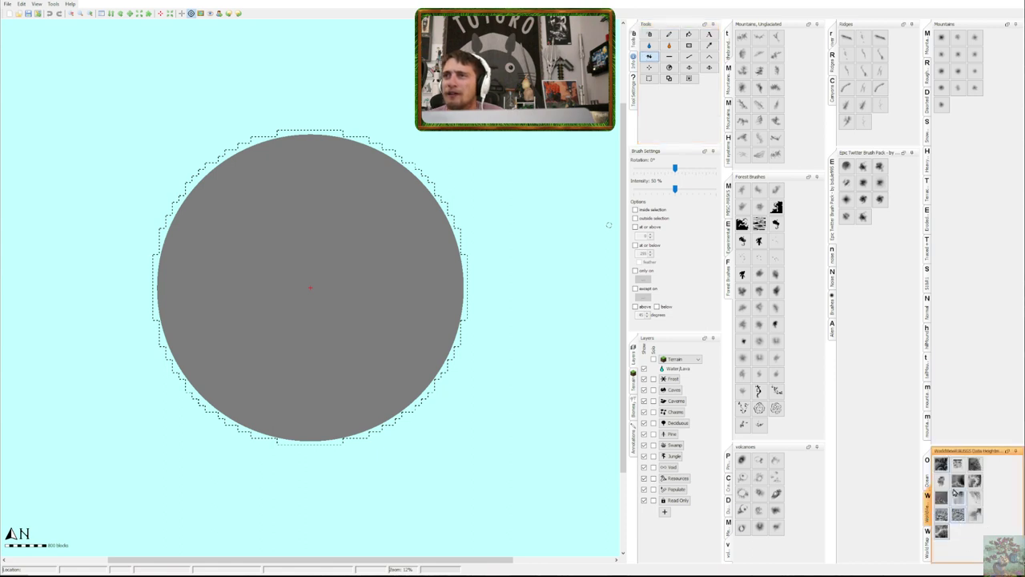
pyautogui.click(941, 481)
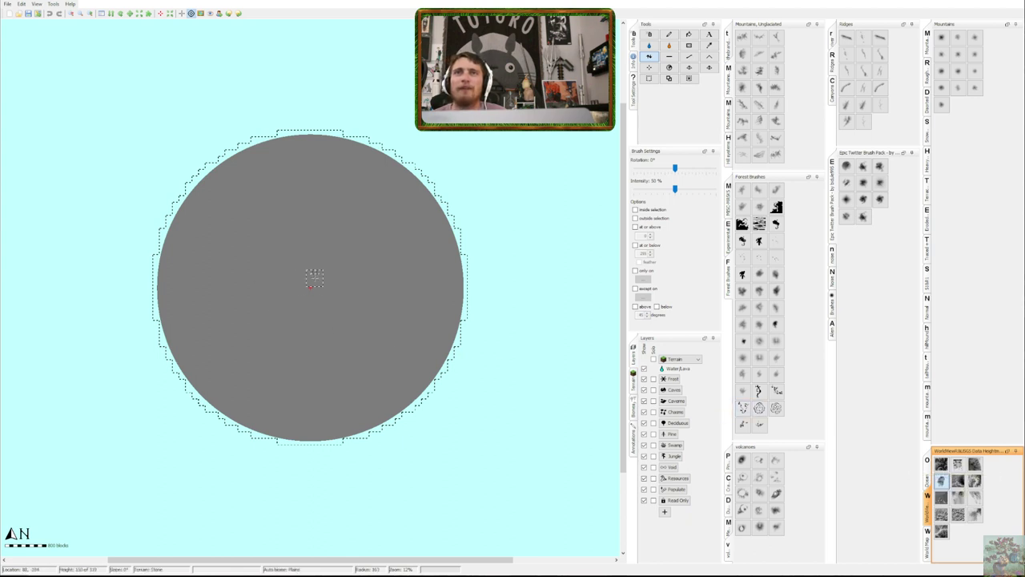
pyautogui.scroll(20, 315, 275)
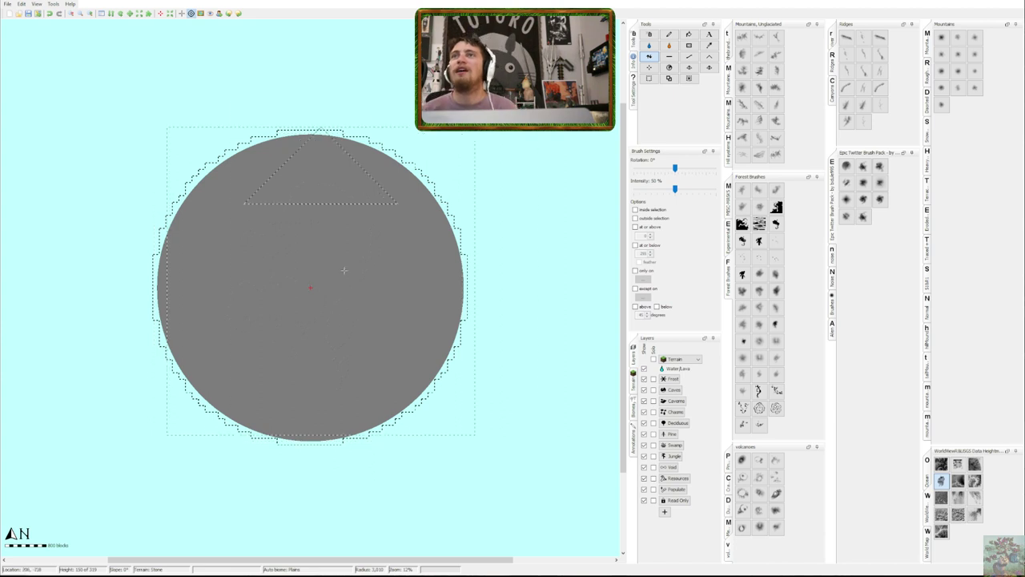
pyautogui.click(767, 189)
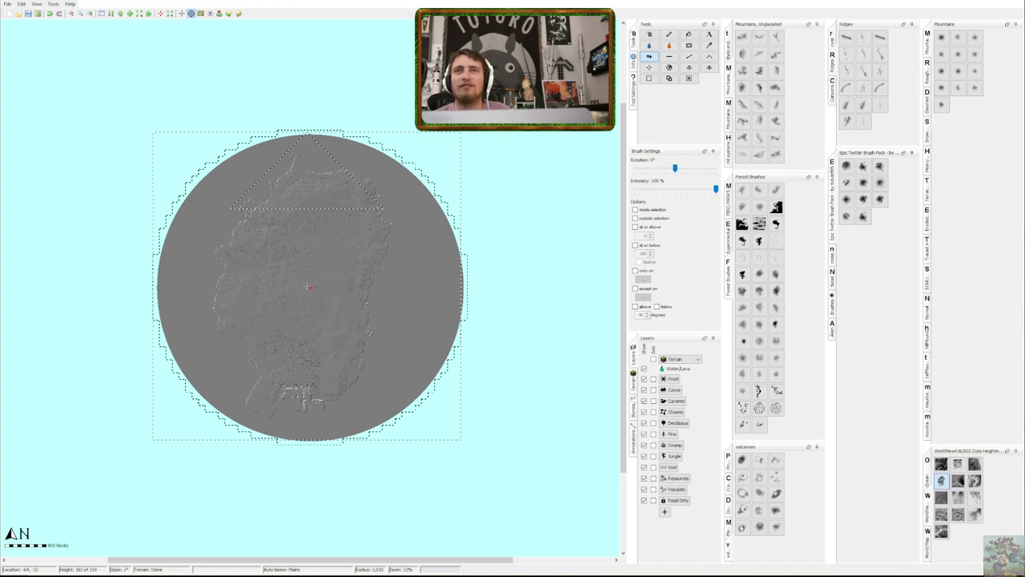
pyautogui.click(308, 287)
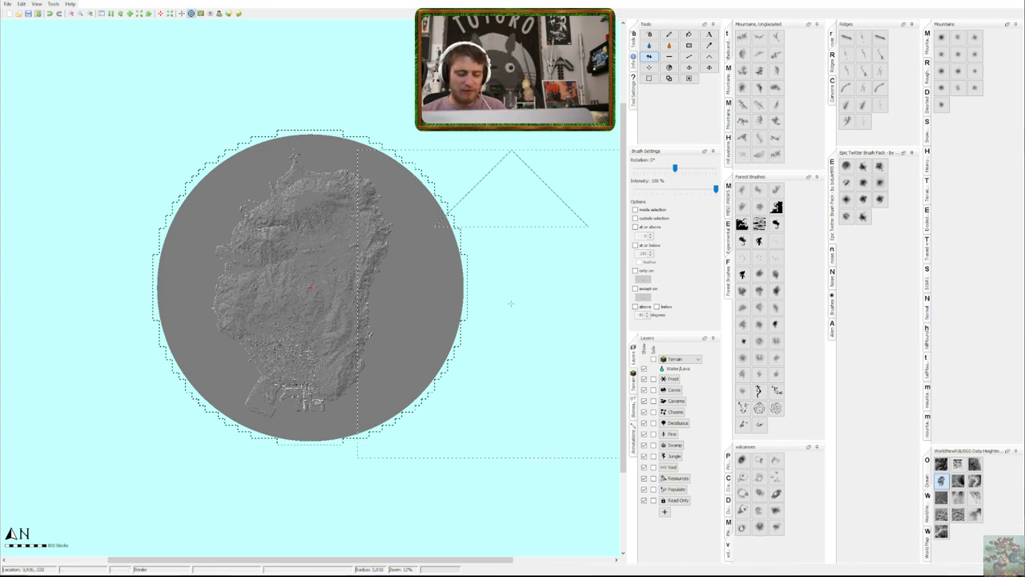
# Examine the stamped island's mountains and city terrain in the 3D view and close that view
pyautogui.hotkey('ctrl', '3')
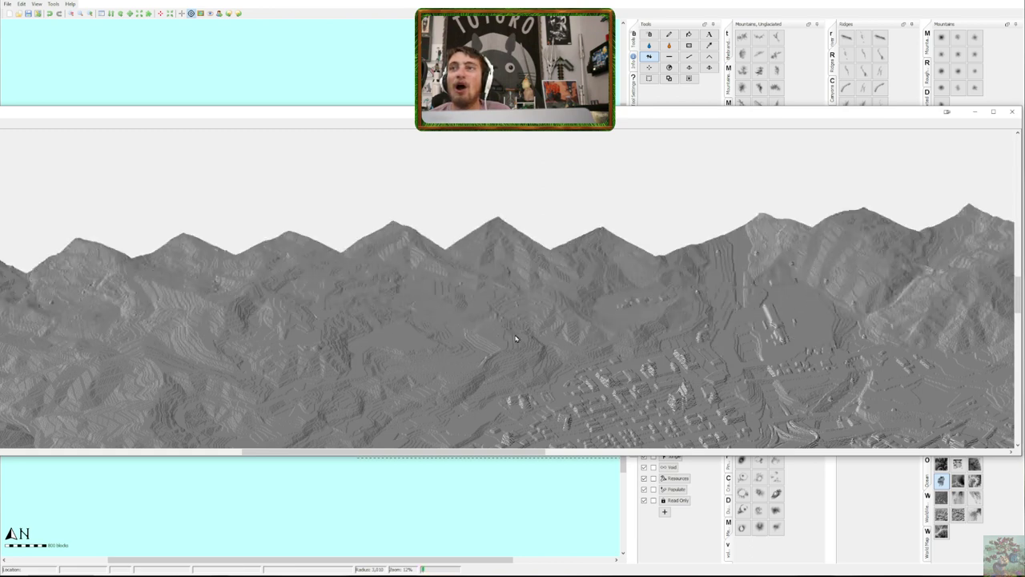
pyautogui.scroll(2, 515, 336)
pyautogui.moveTo(533, 337); pyautogui.dragTo(427, 371)
pyautogui.scroll(-2, 427, 371)
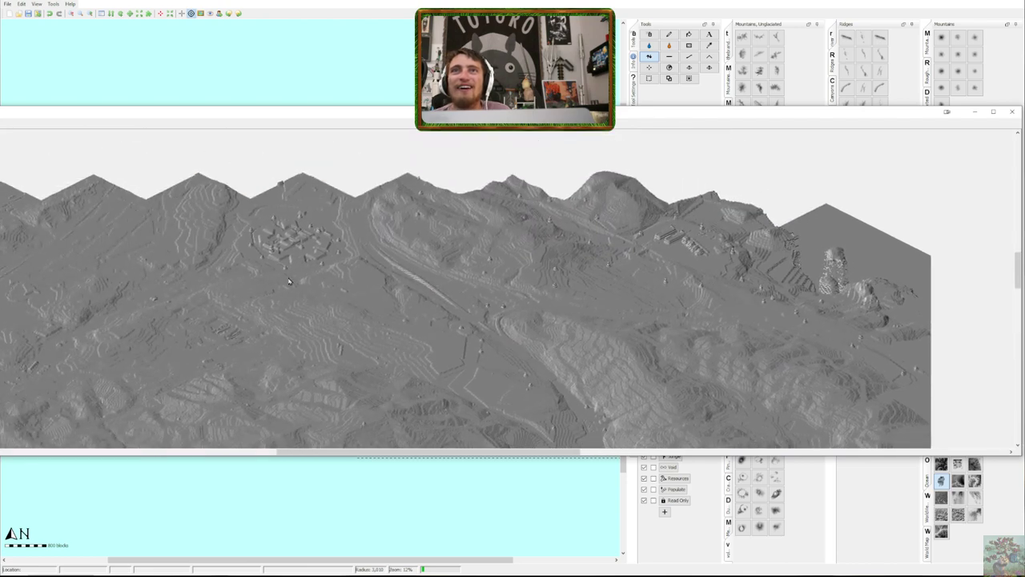
pyautogui.moveTo(290, 280); pyautogui.dragTo(424, 312)
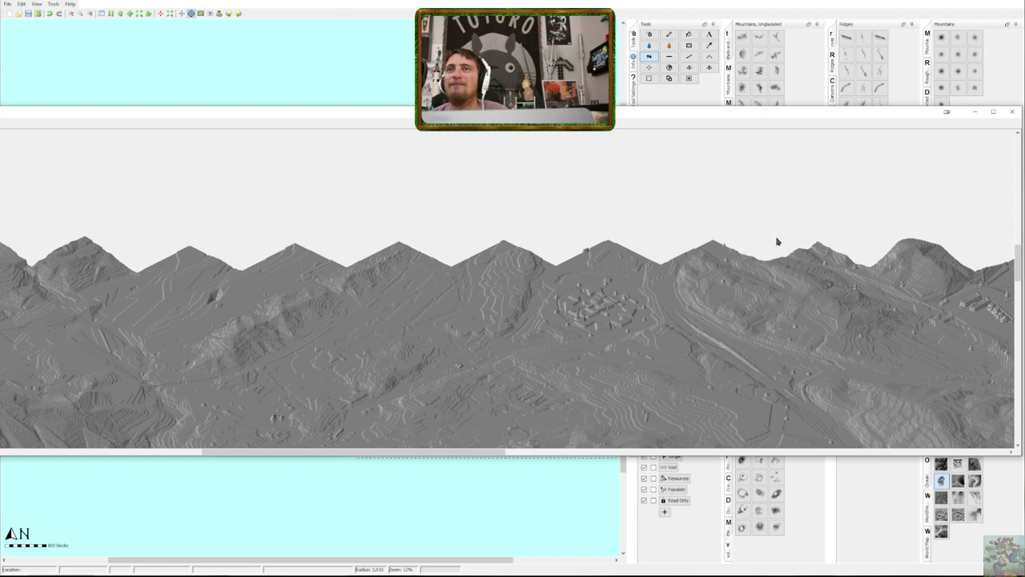
pyautogui.press('Escape')
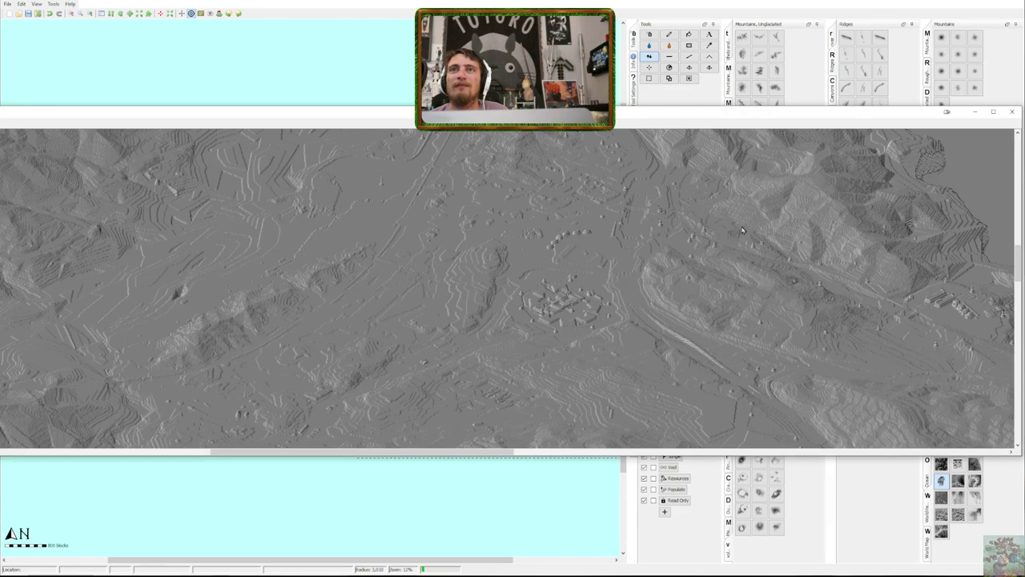
pyautogui.click(1012, 111)
# Begin exporting the world for Minecraft and set the surface's underground material to Stone
pyautogui.hotkey('ctrl', 'e')
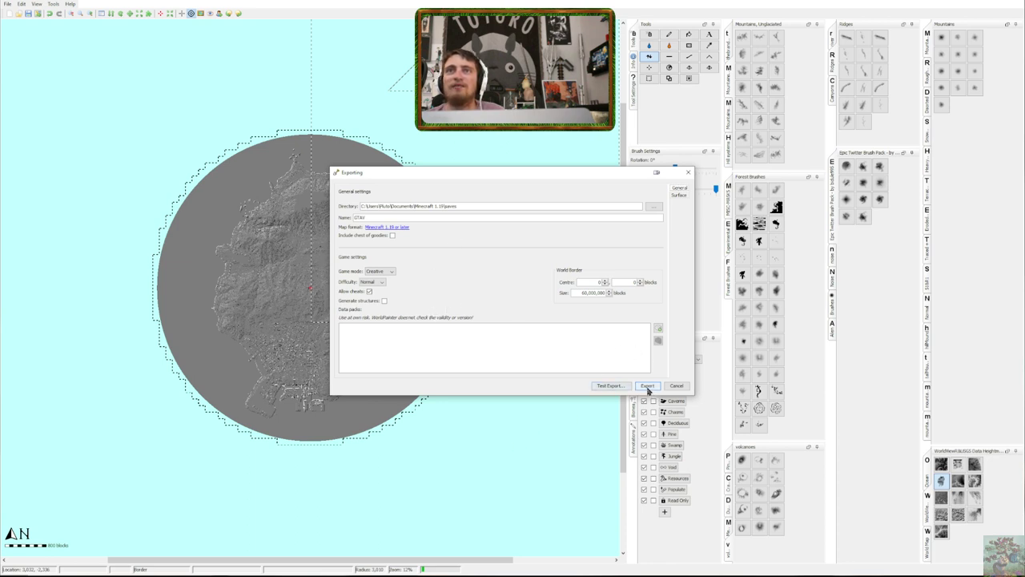
pyautogui.click(678, 196)
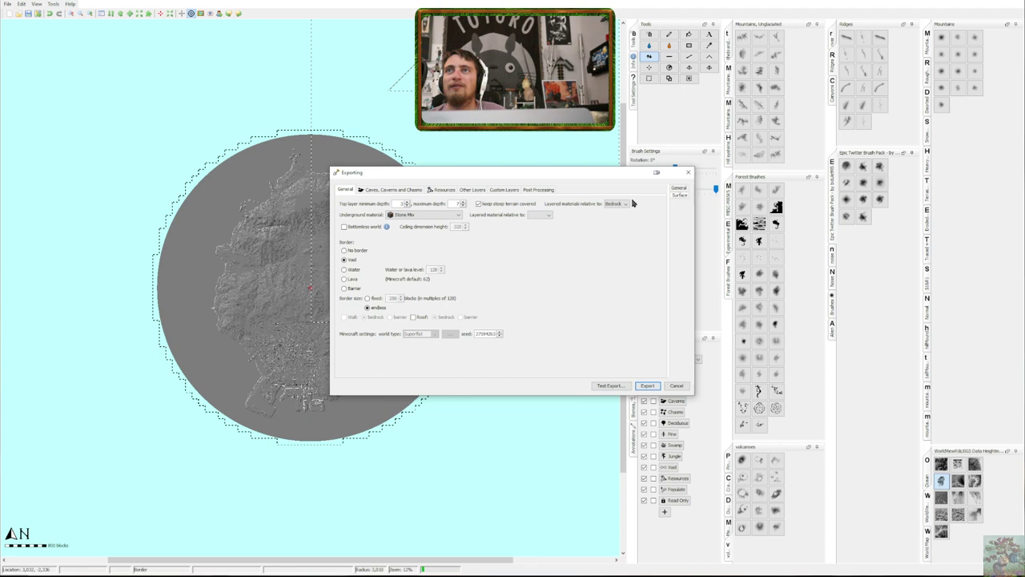
pyautogui.click(401, 215)
pyautogui.scroll(2, 425, 269)
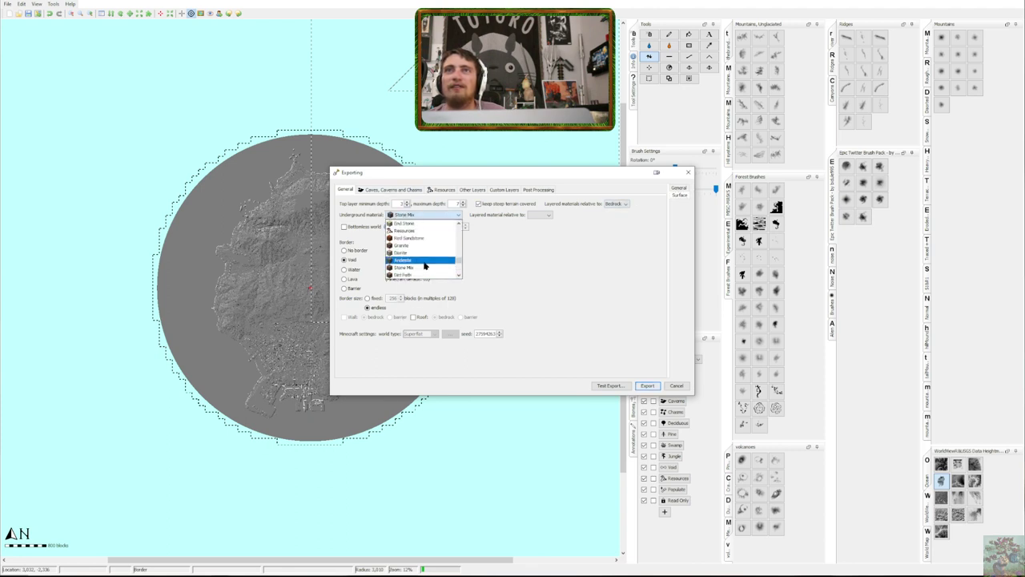
pyautogui.scroll(2, 424, 267)
pyautogui.scroll(-3, 425, 265)
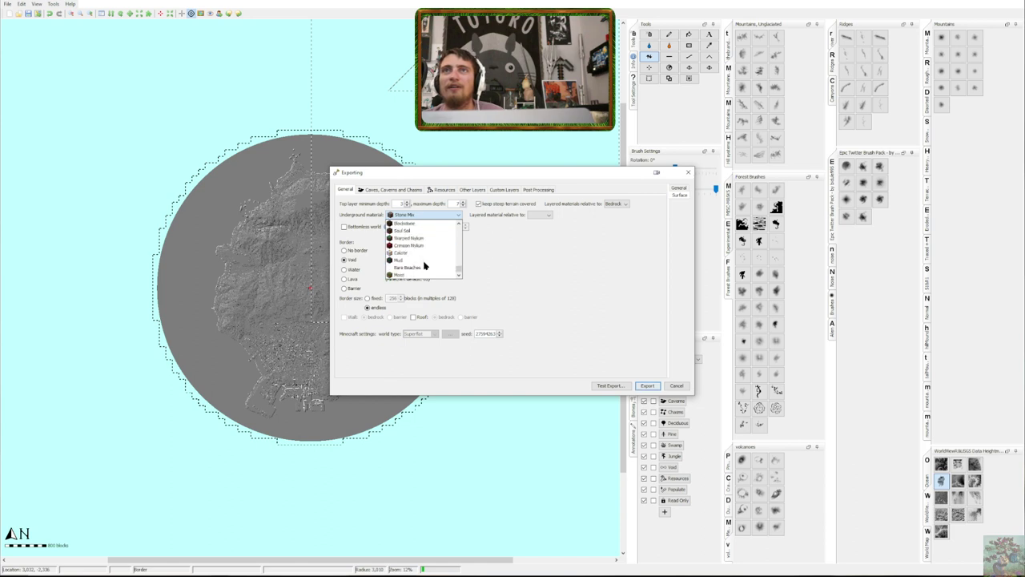
pyautogui.scroll(3, 424, 265)
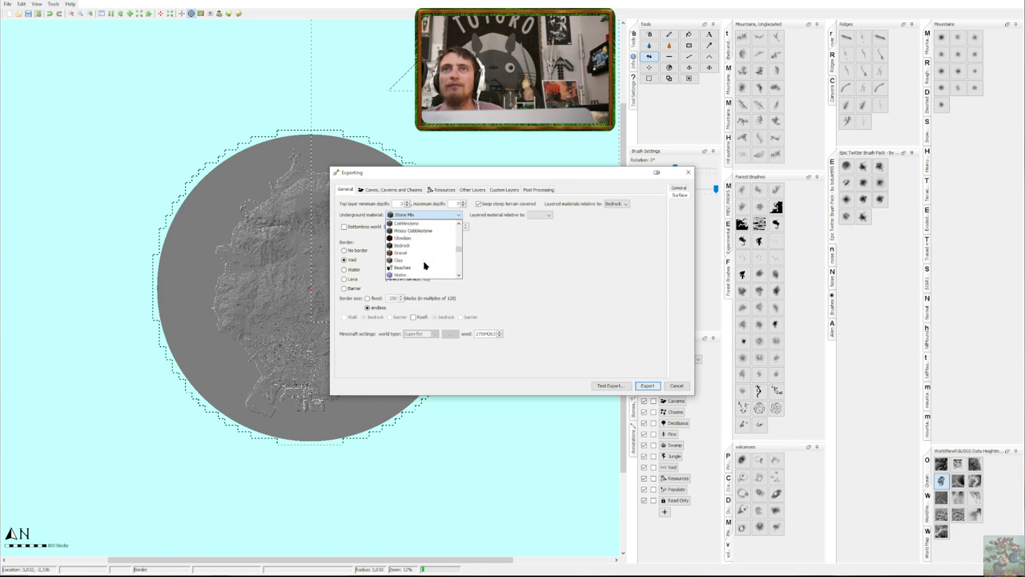
pyautogui.click(414, 254)
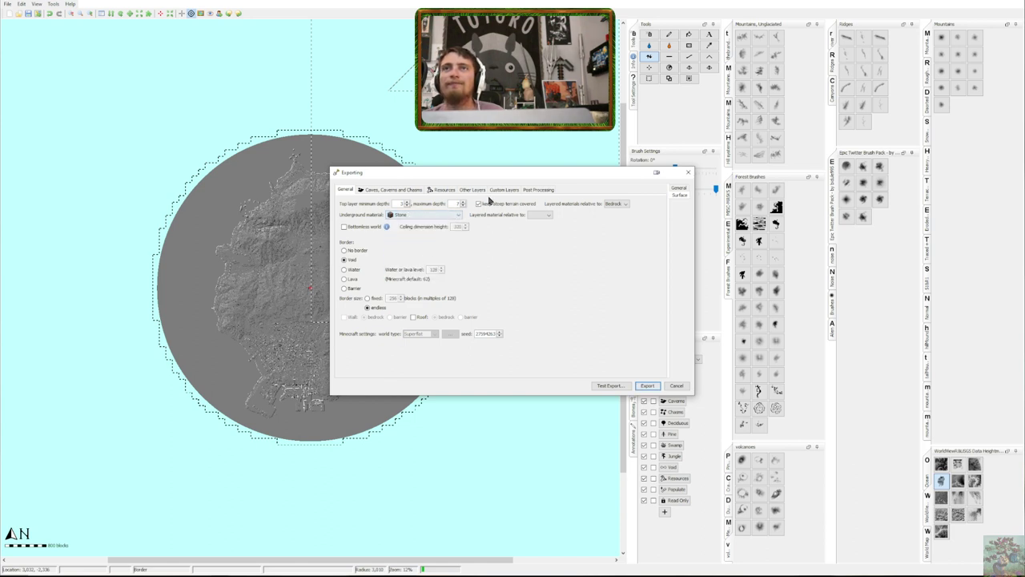
# Check the resources, custom layers, post processing and caves settings, and export the GTAV world
pyautogui.click(439, 189)
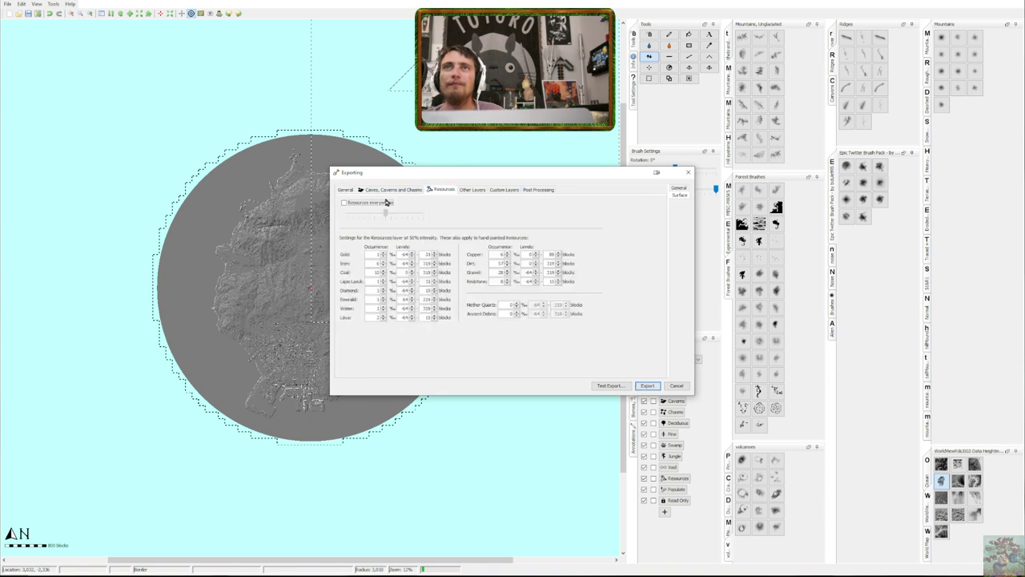
pyautogui.click(540, 190)
pyautogui.click(504, 190)
pyautogui.click(449, 190)
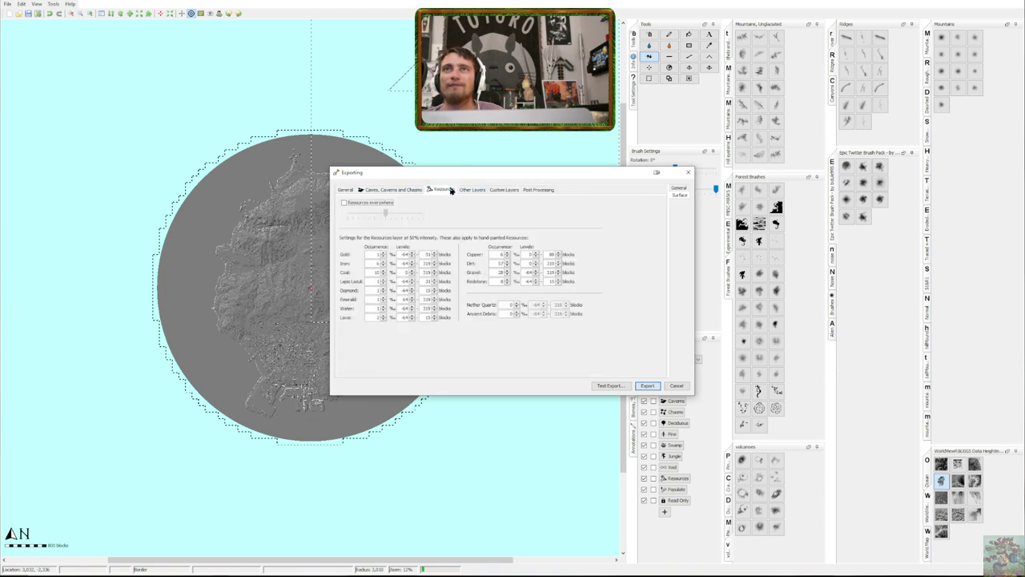
pyautogui.click(392, 190)
pyautogui.click(345, 190)
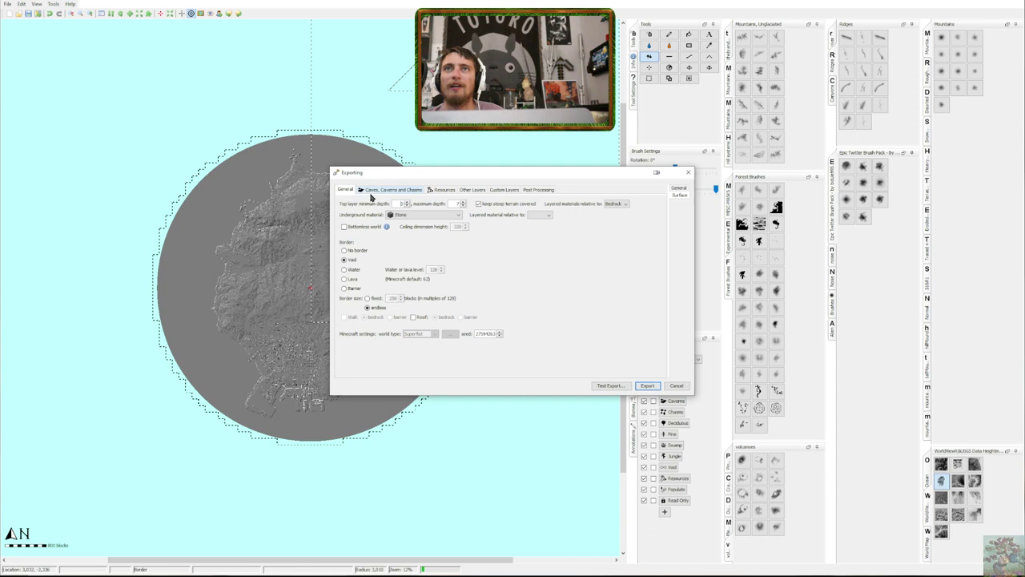
pyautogui.click(647, 386)
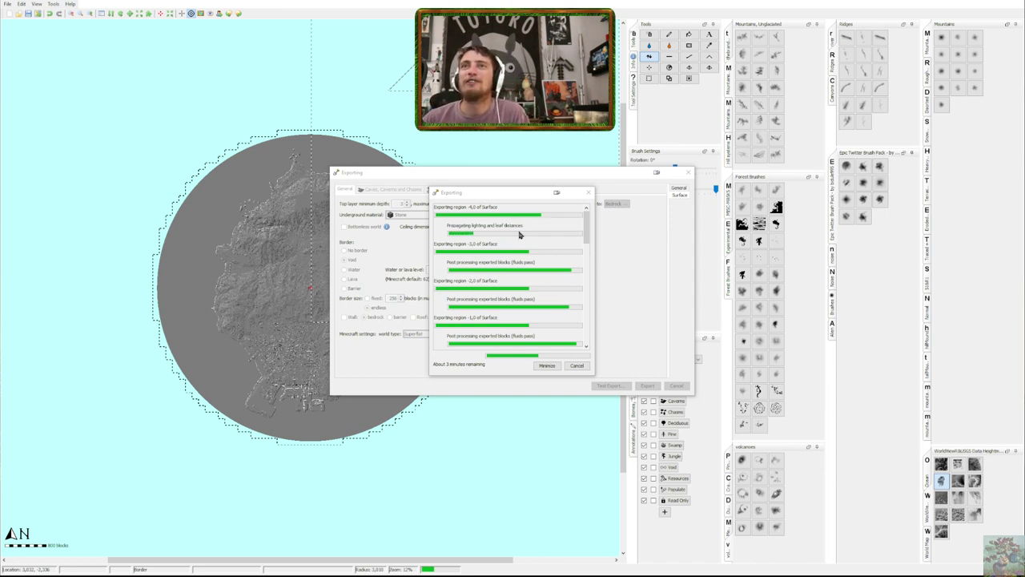
pyautogui.moveTo(507, 194); pyautogui.dragTo(469, 197)
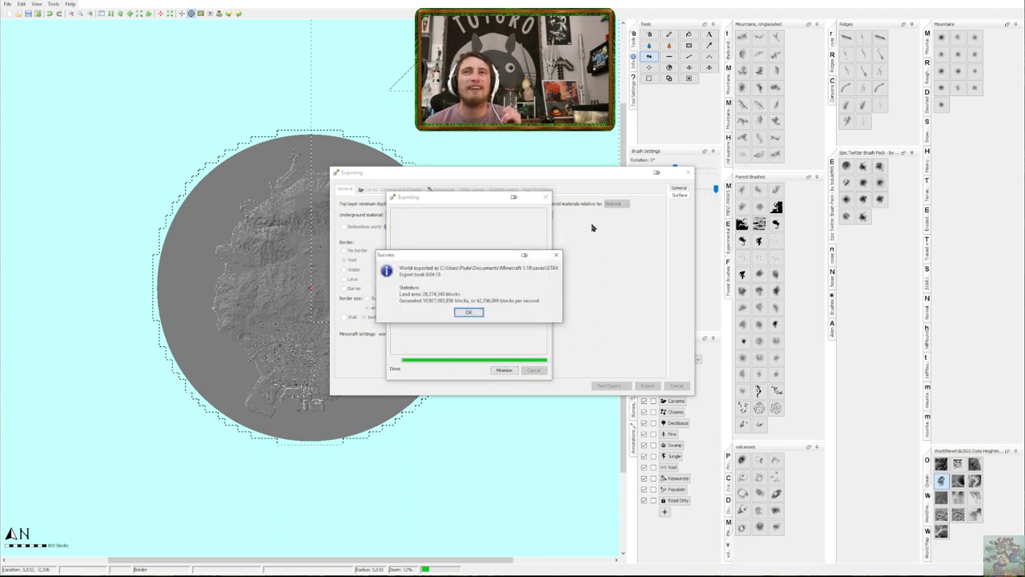
pyautogui.click(469, 312)
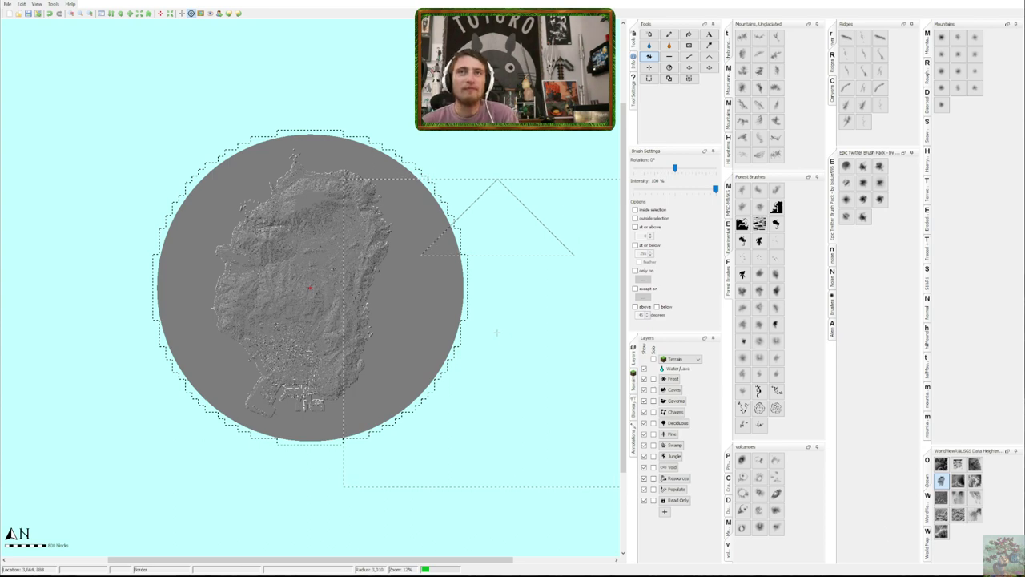
# Save the WorldPainter project to the Desktop as GTAV.world
pyautogui.hotkey('ctrl', 's')
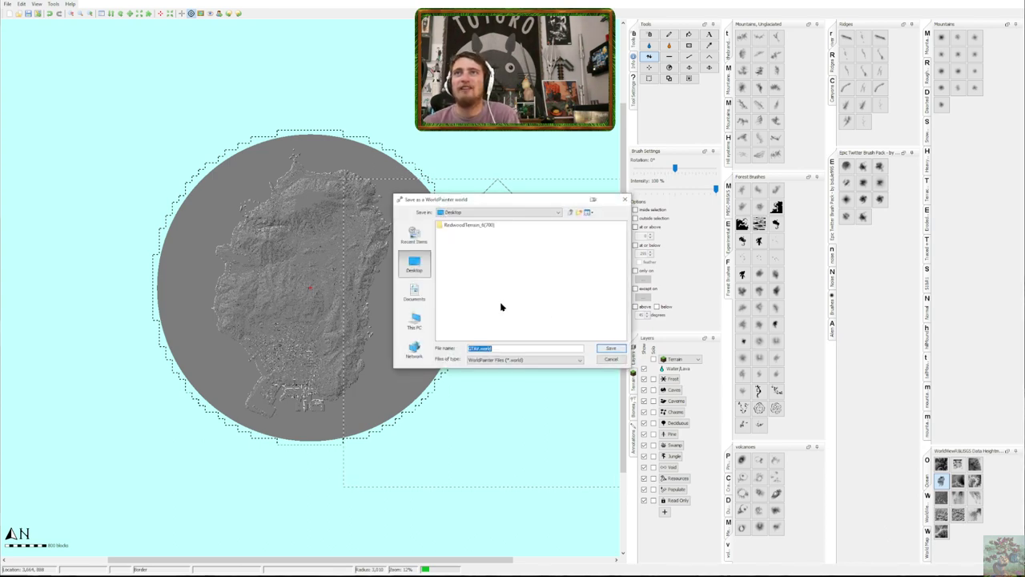
pyautogui.click(608, 348)
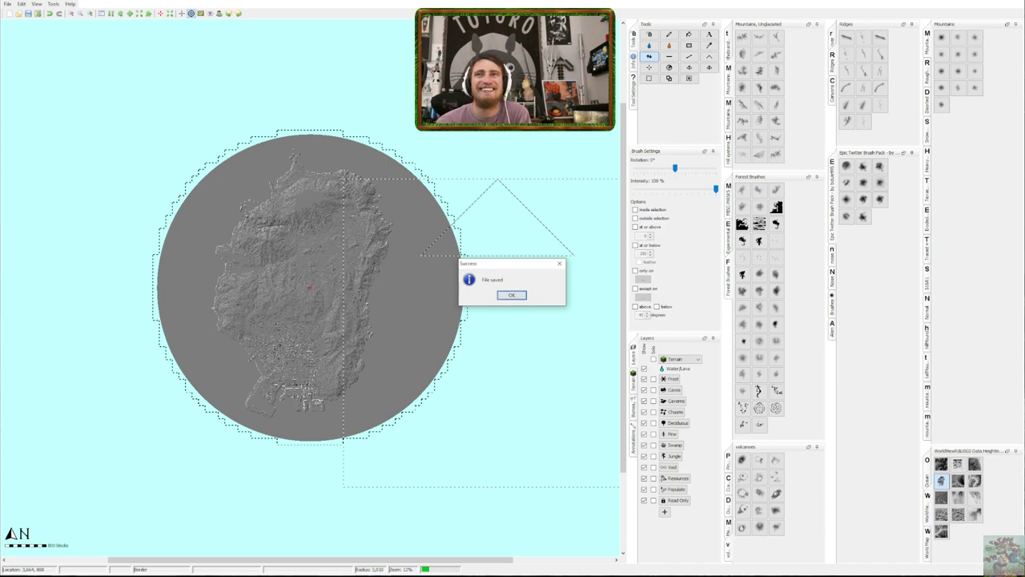
pyautogui.click(512, 295)
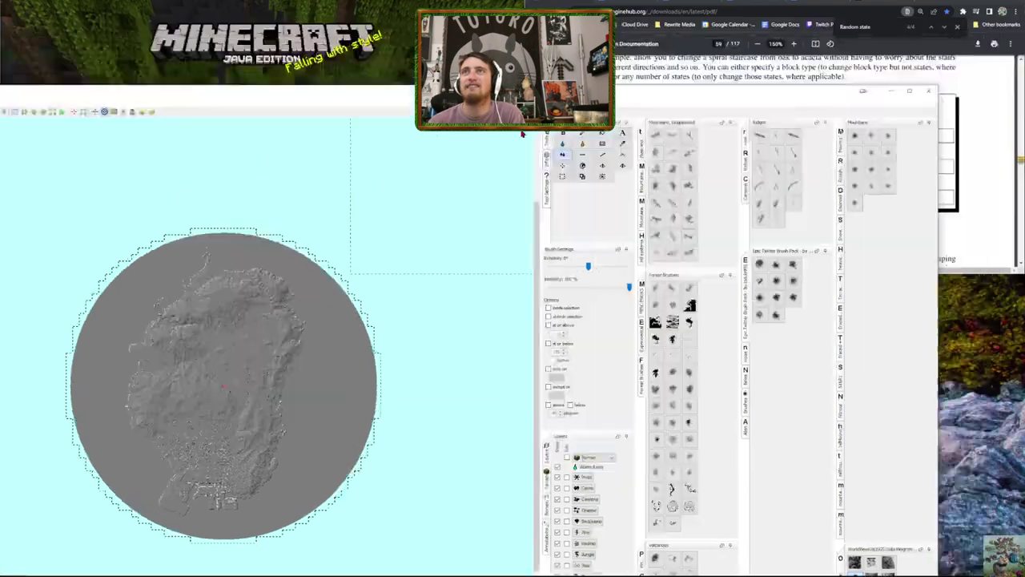
# Switch to Minecraft and look for the exported GTAV world in the singleplayer world list
pyautogui.keyDown('shift'); pyautogui.moveTo(521, 134); pyautogui.dragTo(609, 357); pyautogui.keyUp('shift')
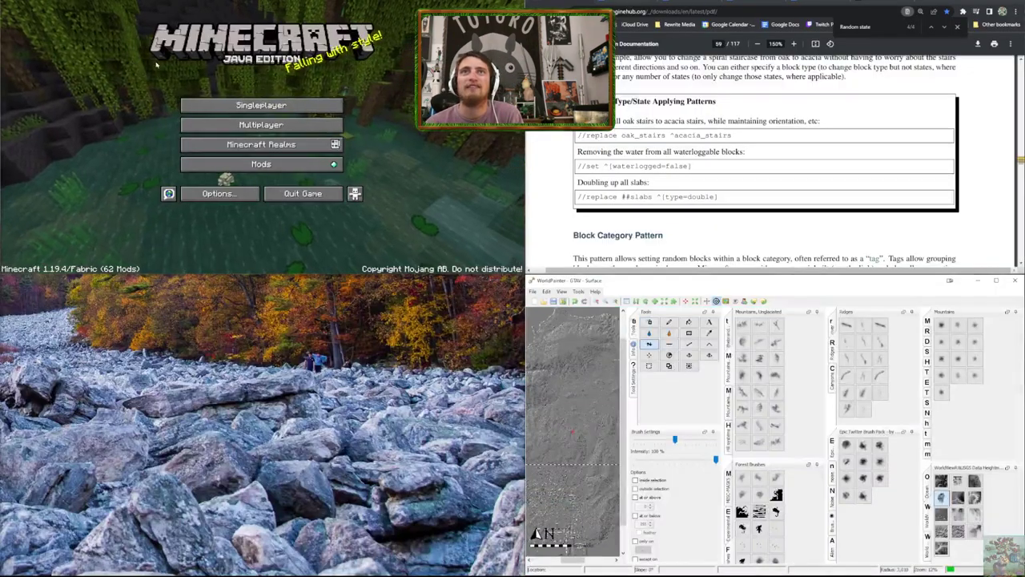
pyautogui.click(192, 106)
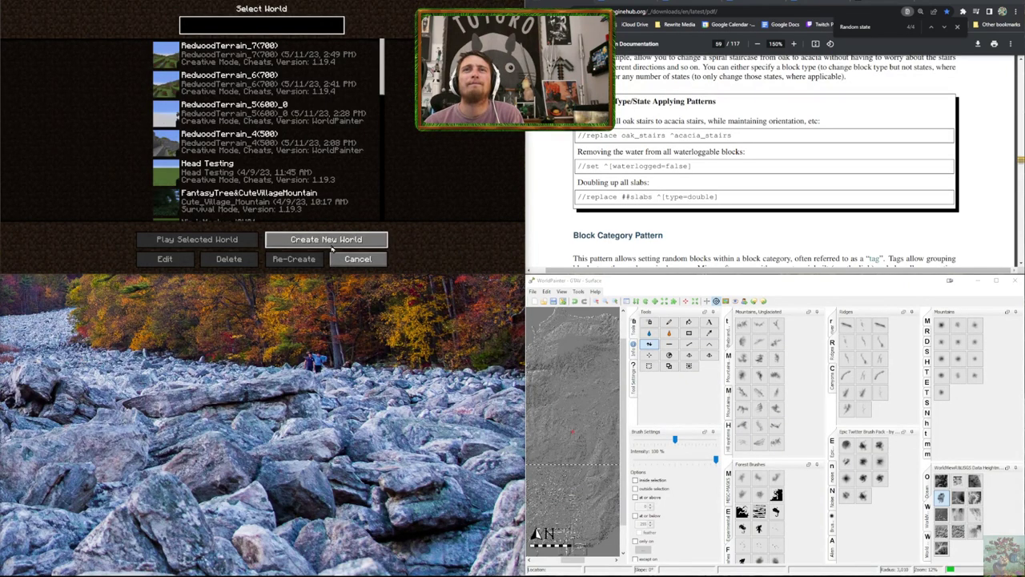
pyautogui.click(358, 259)
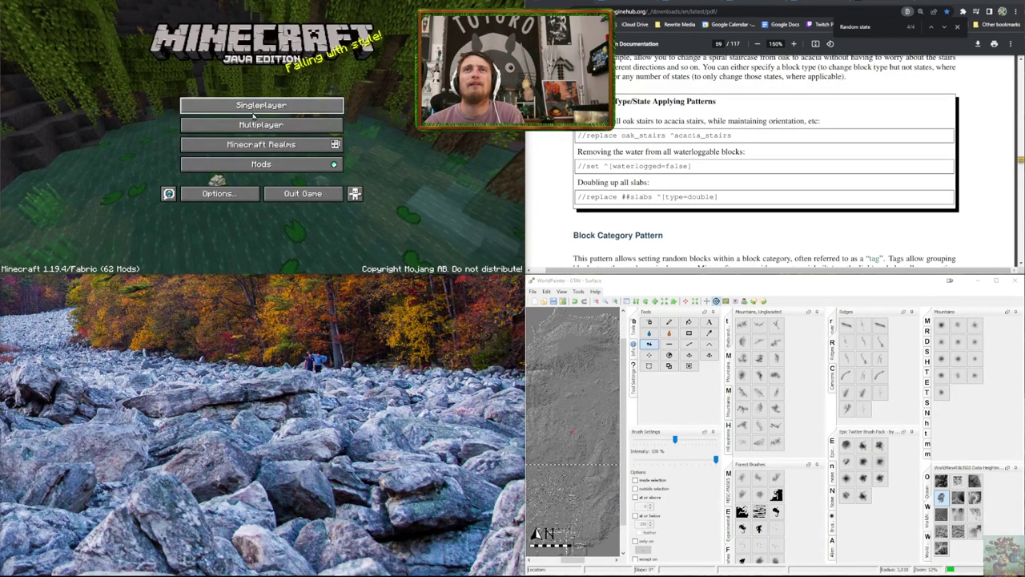
pyautogui.click(217, 102)
pyautogui.scroll(-15, 217, 101)
pyautogui.scroll(5, 219, 102)
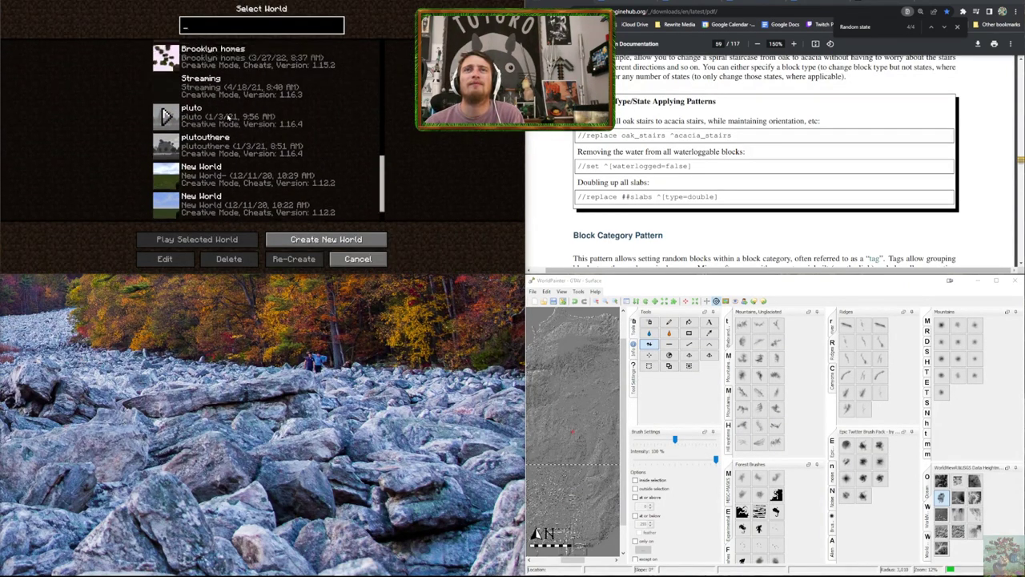
pyautogui.scroll(-5, 231, 123)
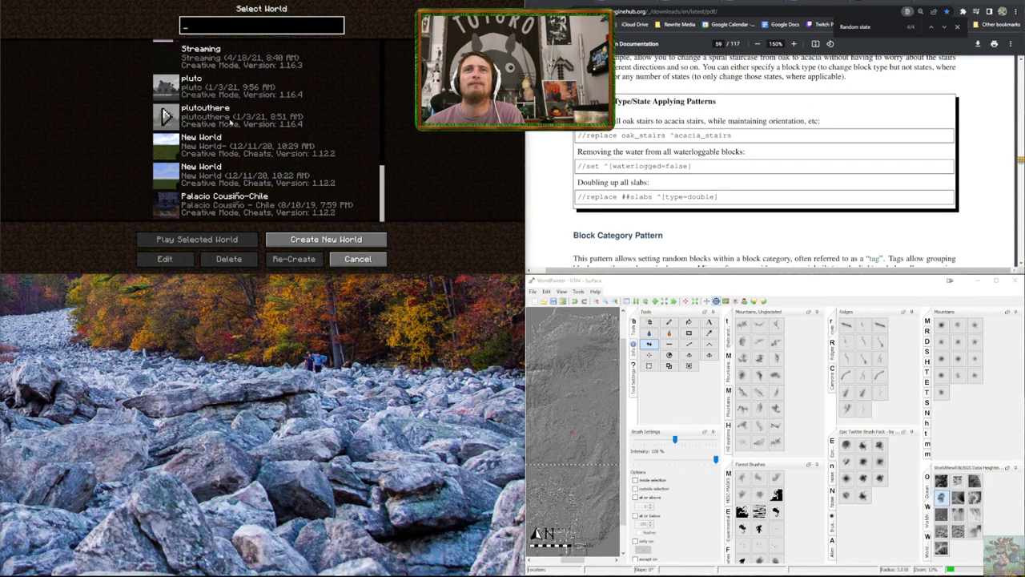
pyautogui.scroll(15, 273, 146)
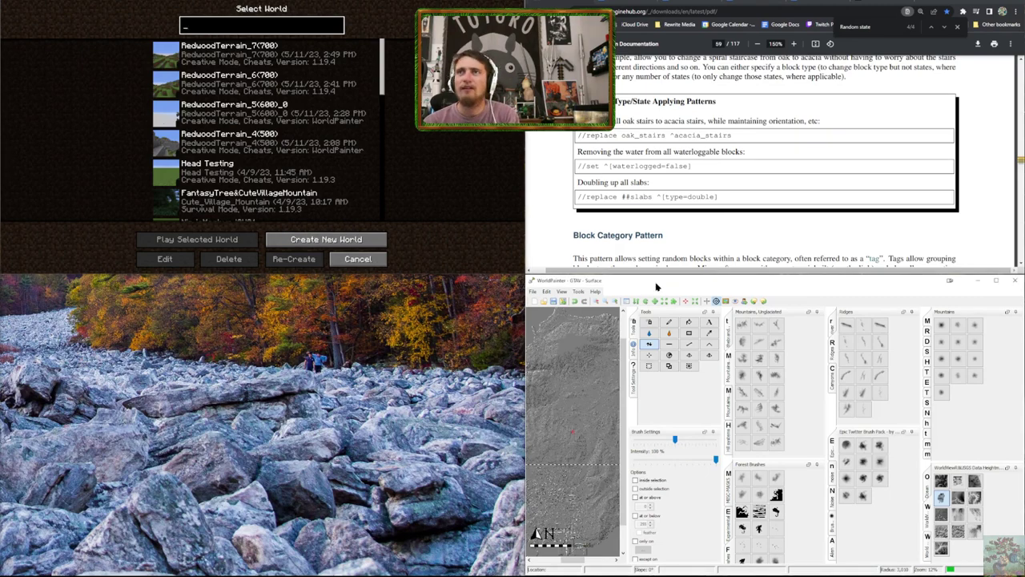
pyautogui.hotkey('ctrl', 'e')
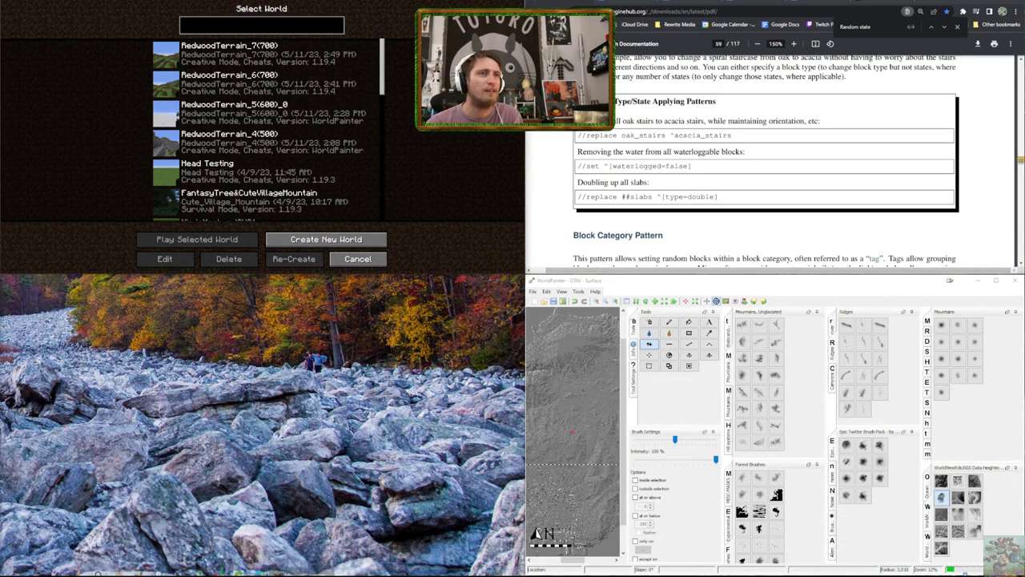
pyautogui.click(358, 259)
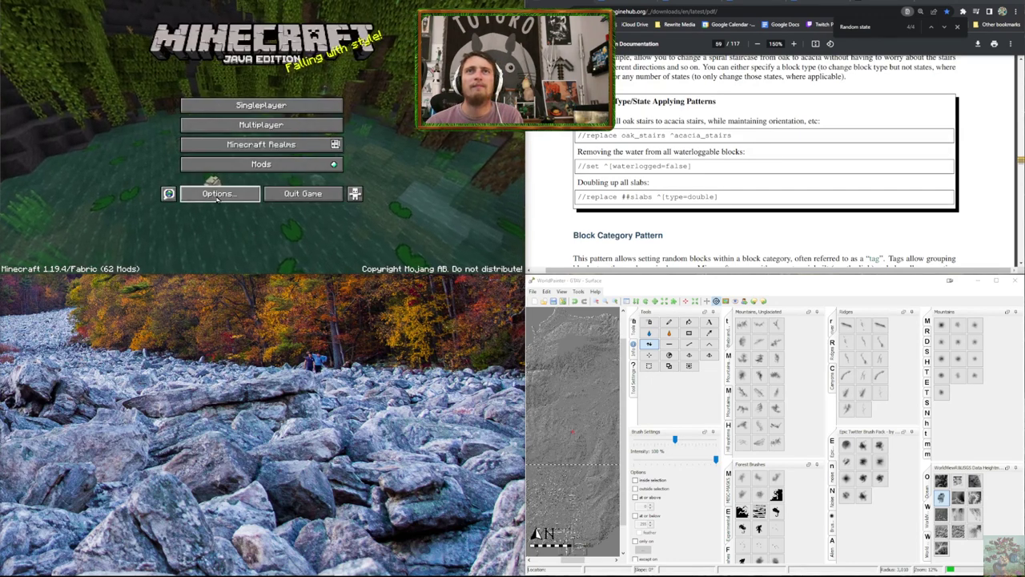
# Open Minecraft's resource packs folder in the file explorer from the game's options
pyautogui.click(217, 193)
pyautogui.click(183, 148)
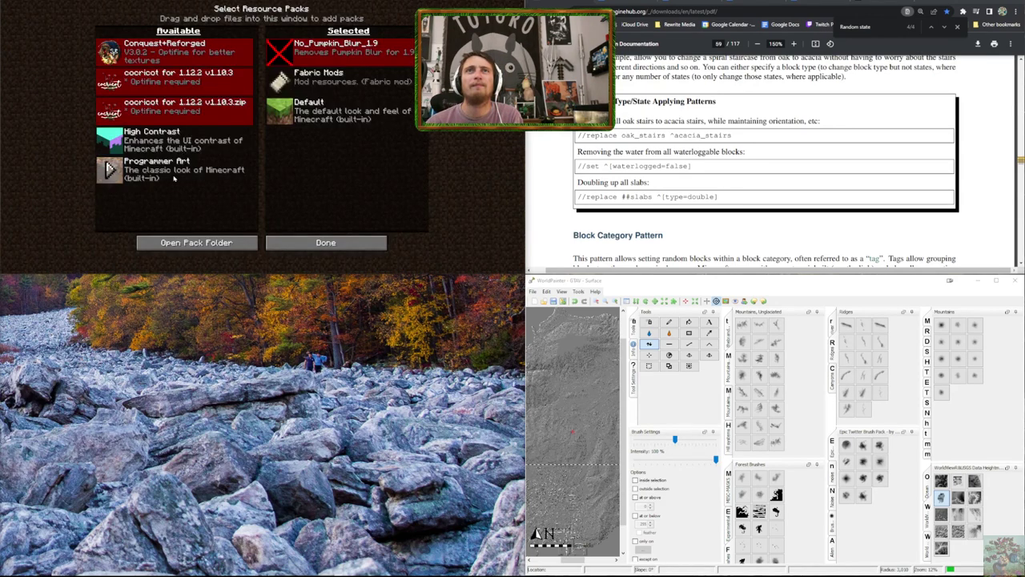
pyautogui.click(197, 242)
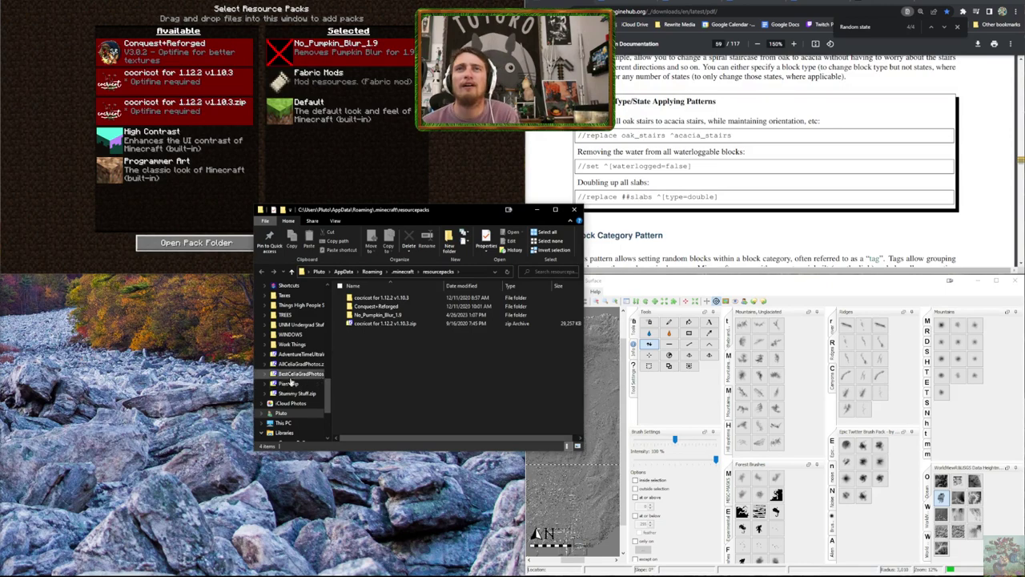
# Open the saves folder inside .minecraft and look through it for the exported GTAV world
pyautogui.click(402, 271)
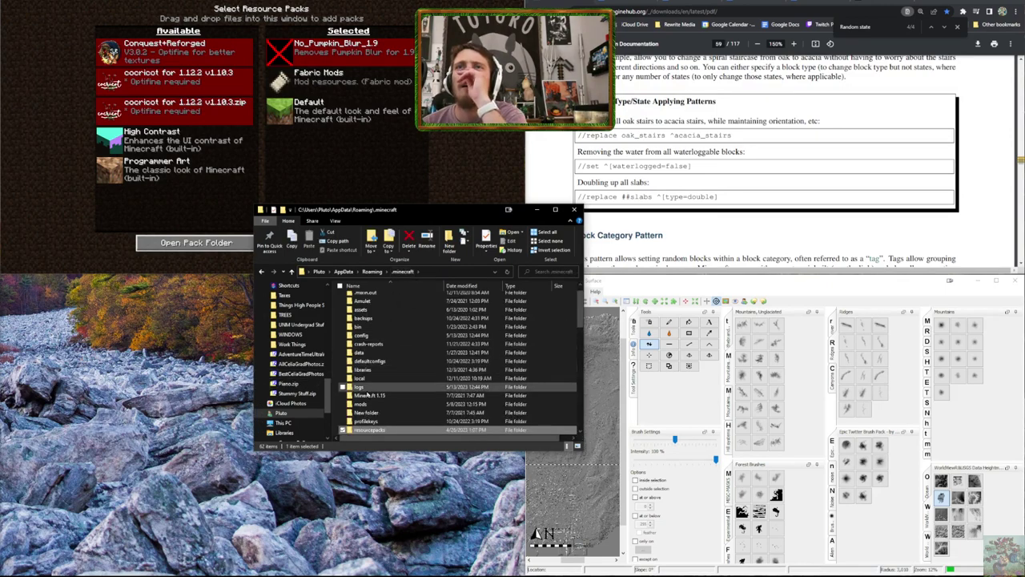
pyautogui.scroll(1, 372, 320)
pyautogui.click(373, 318)
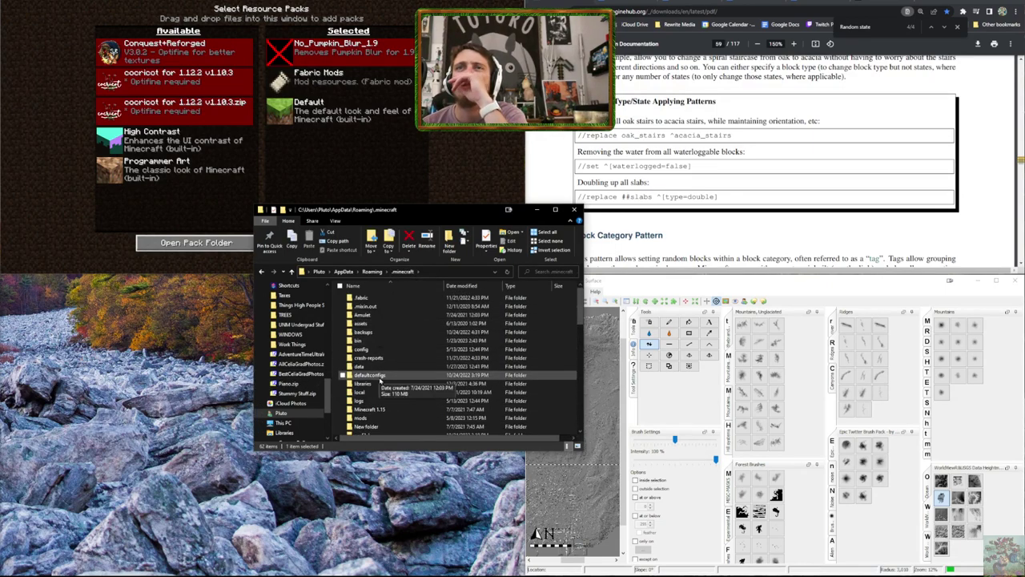
pyautogui.scroll(-4, 375, 337)
pyautogui.click(383, 353)
pyautogui.doubleClick(383, 355)
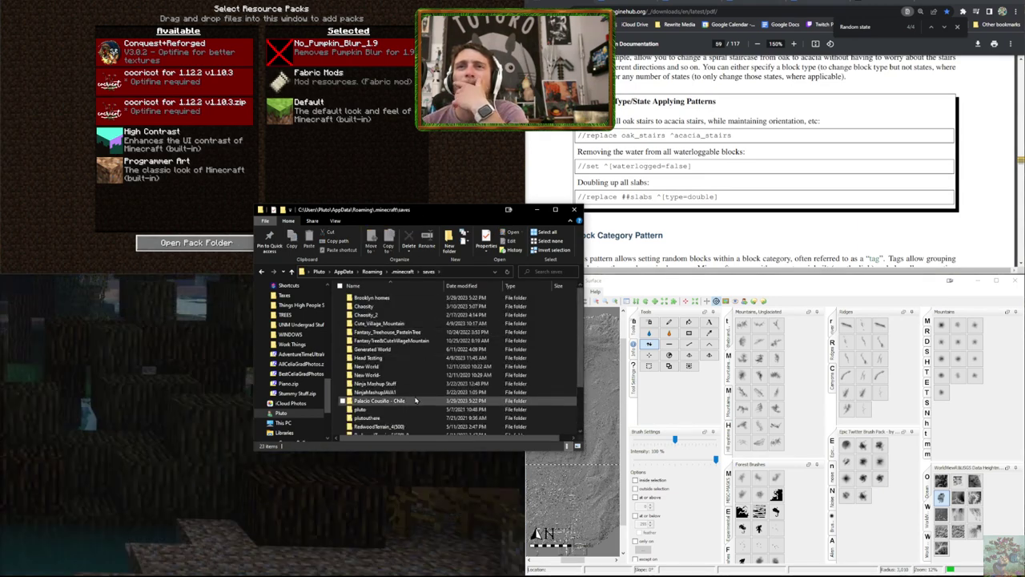
pyautogui.scroll(-2, 413, 400)
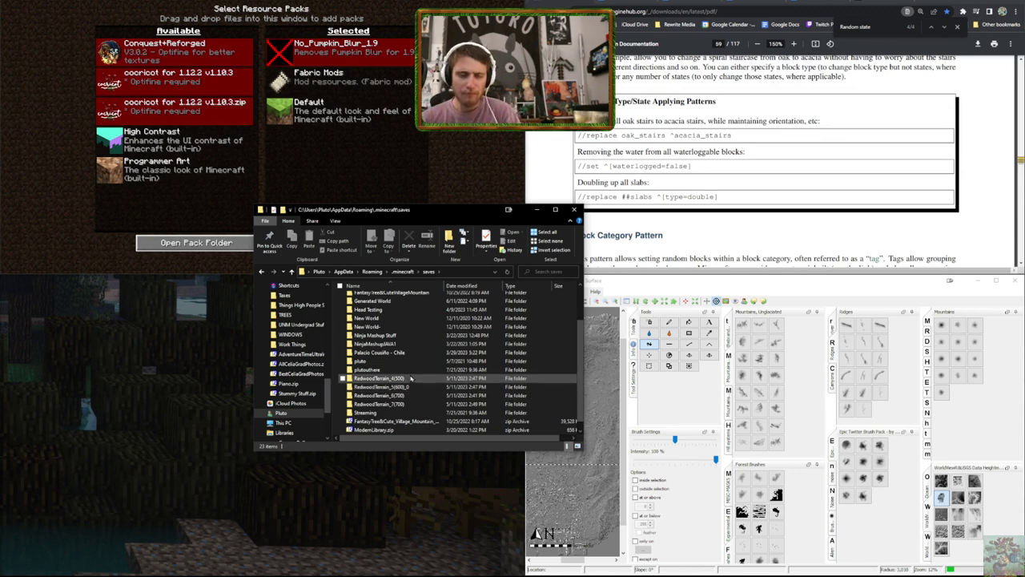
pyautogui.click(400, 302)
pyautogui.scroll(2, 408, 362)
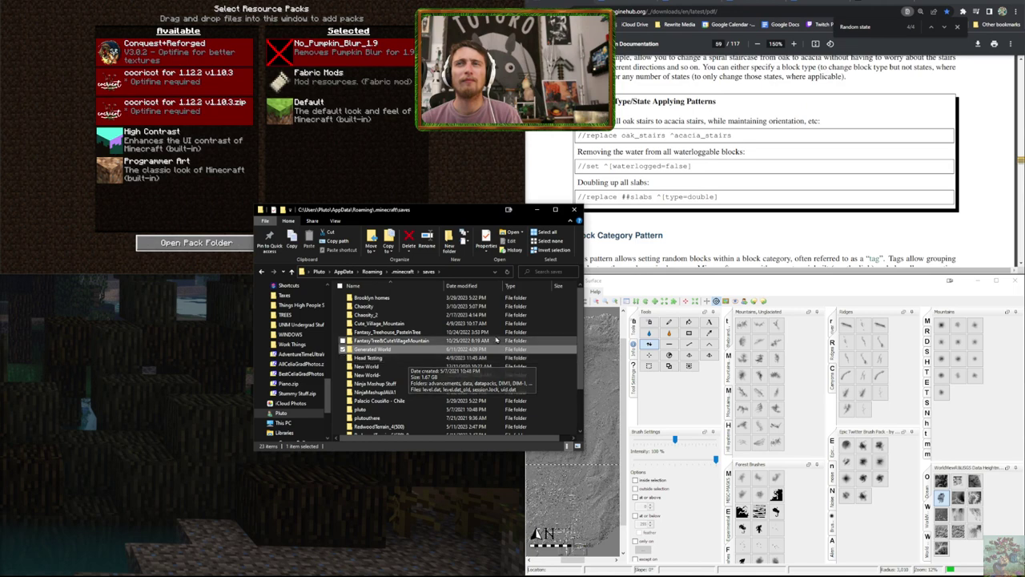
# Switch to WorldPainter and check the directory in the GTAV world's export settings
pyautogui.moveTo(701, 289); pyautogui.dragTo(696, 289)
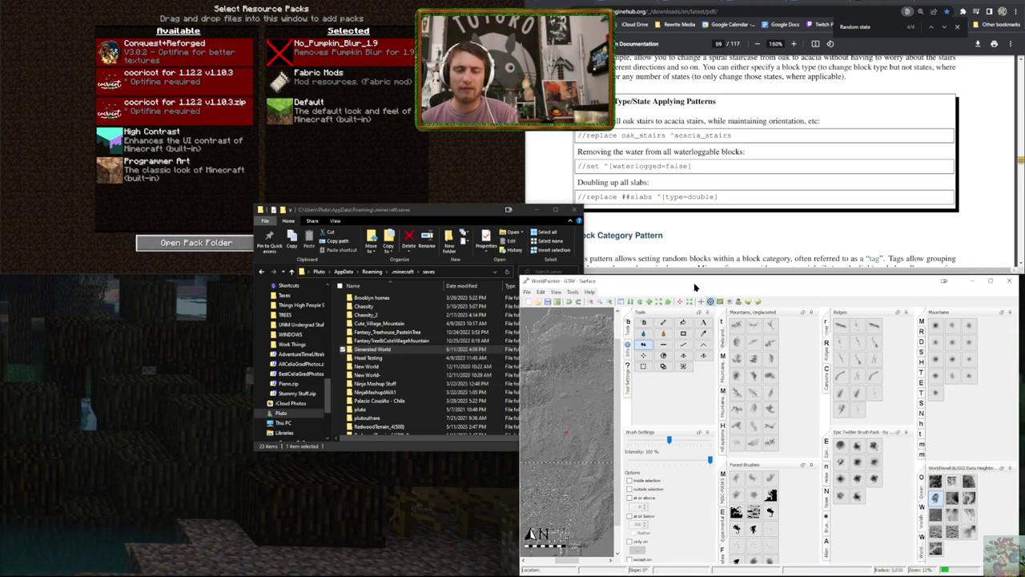
pyautogui.hotkey('ctrl', 'e')
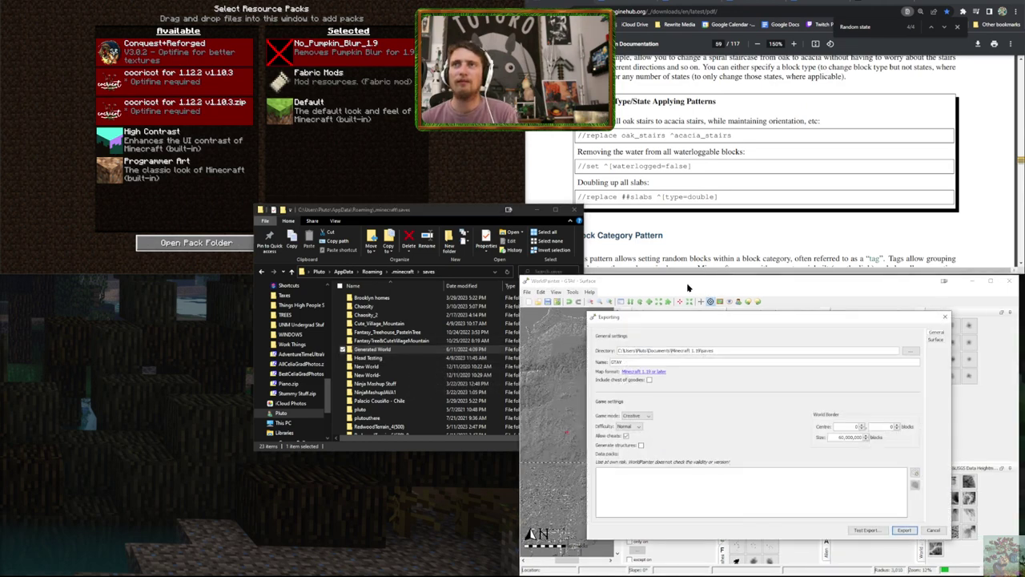
pyautogui.click(945, 316)
pyautogui.click(396, 307)
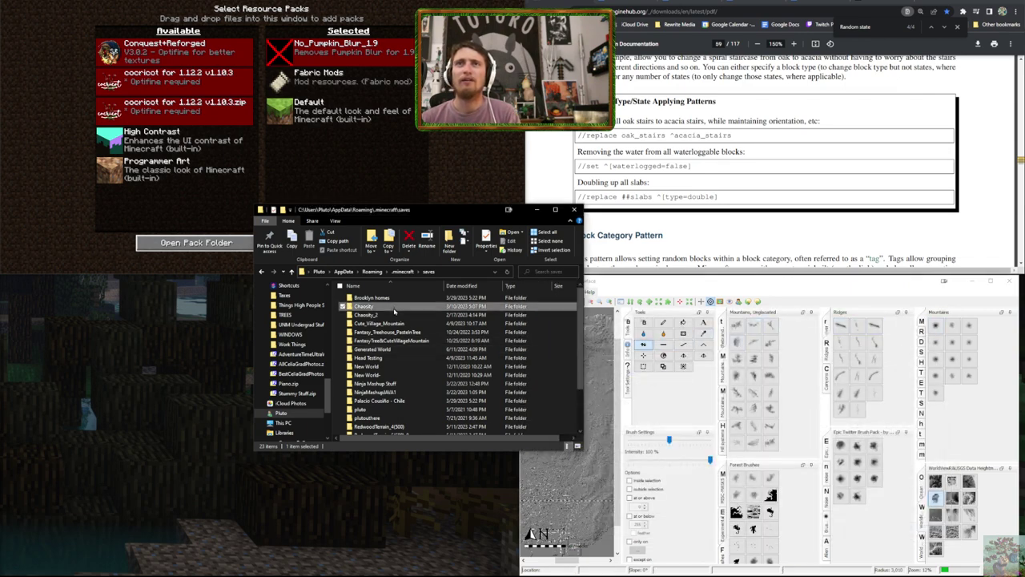
pyautogui.click(674, 292)
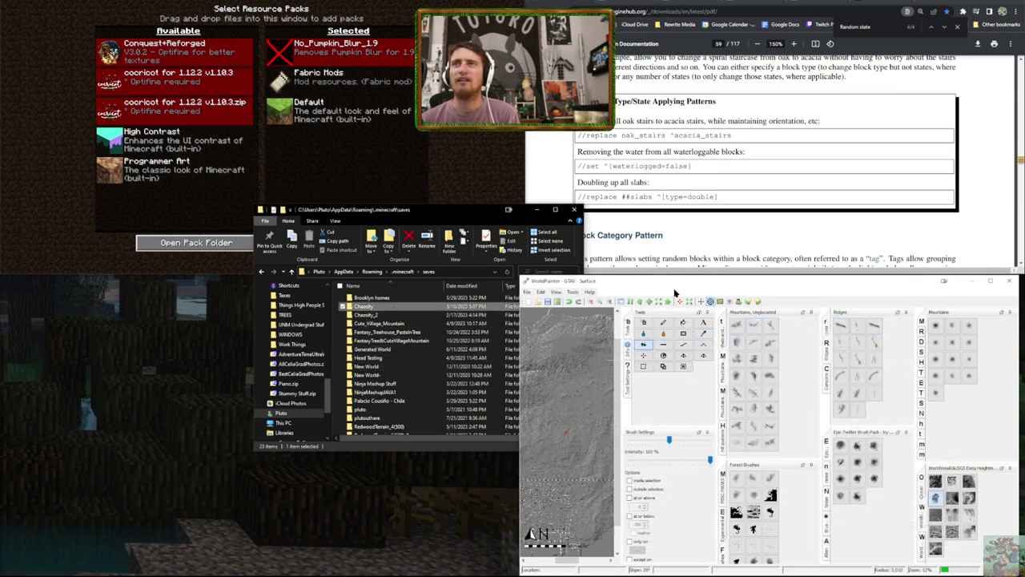
pyautogui.hotkey('ctrl', 'e')
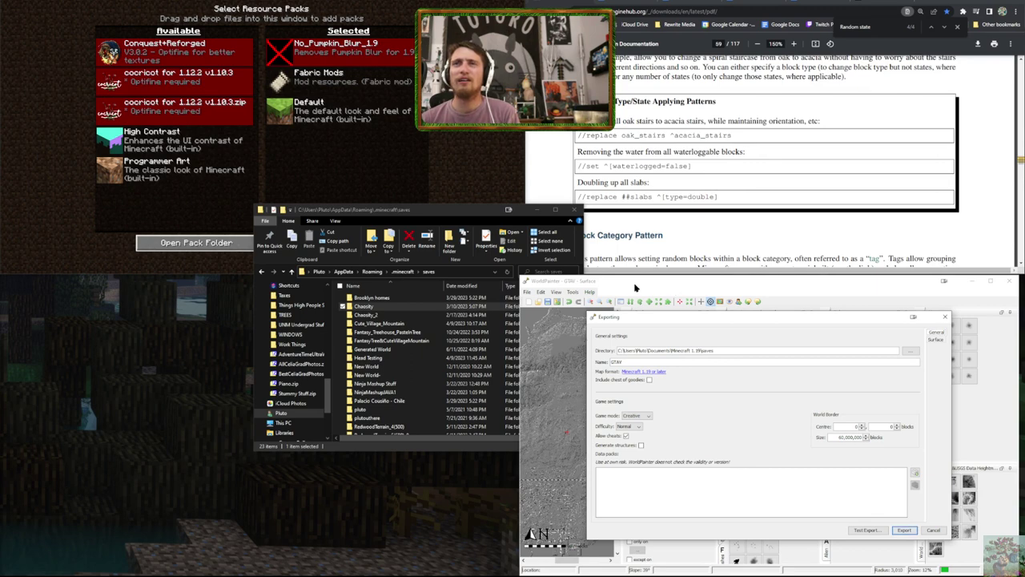
pyautogui.scroll(-2, 415, 385)
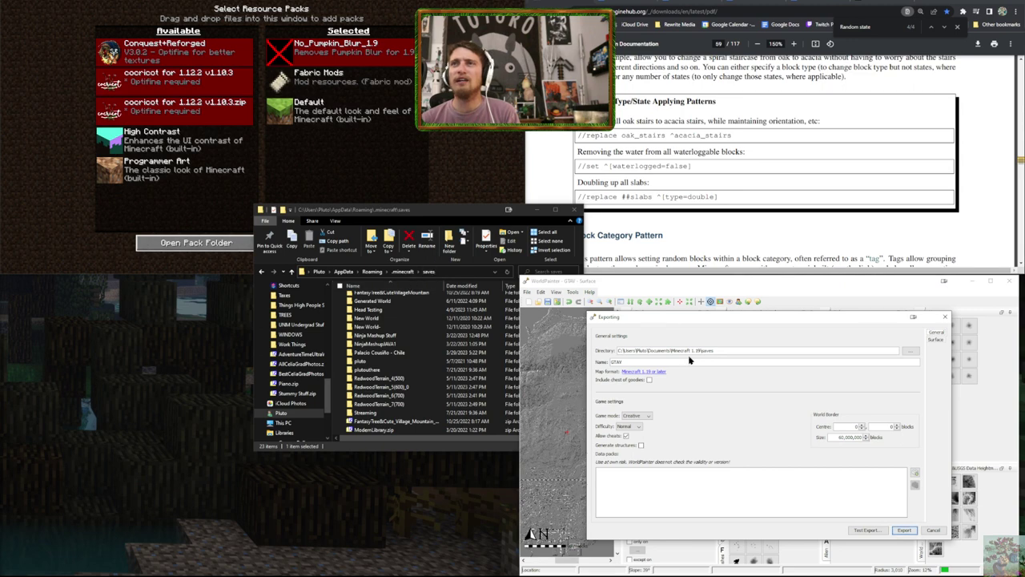
pyautogui.moveTo(663, 350); pyautogui.dragTo(706, 350)
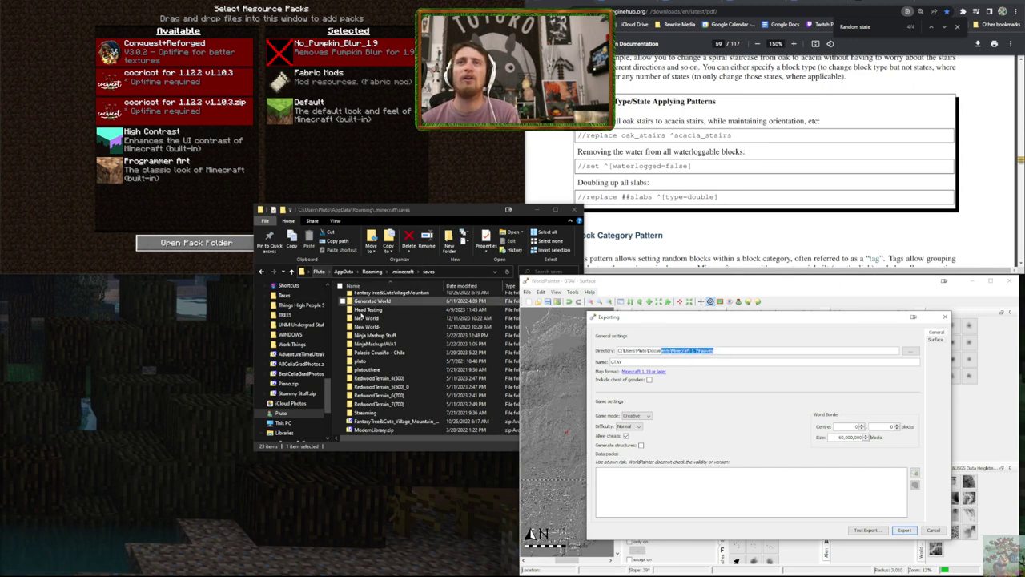
# Move the GTAV world folder from the saves folder of Documents\Minecraft 1.19 to the desktop
pyautogui.scroll(3, 308, 383)
pyautogui.scroll(5, 307, 383)
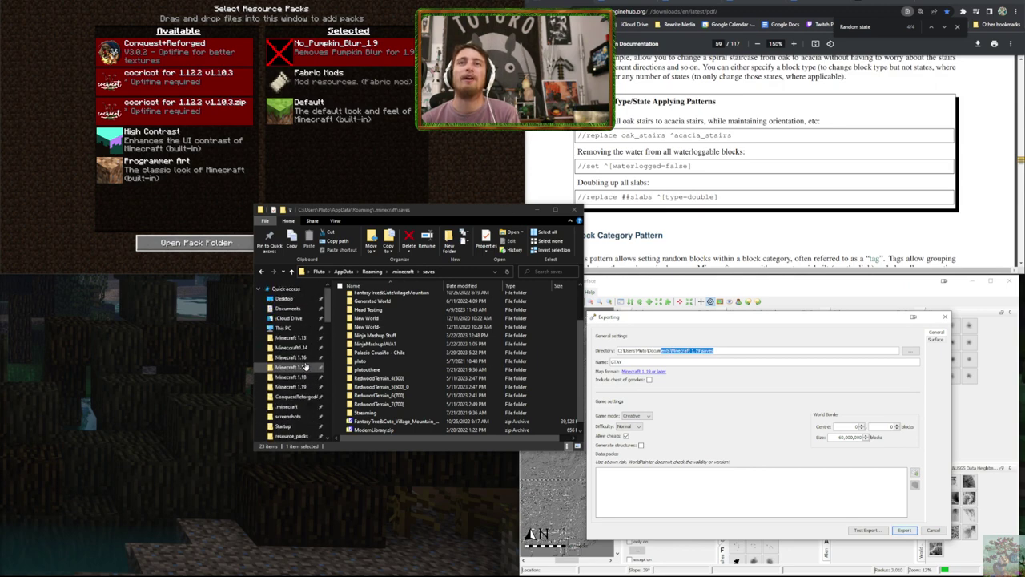
pyautogui.click(295, 386)
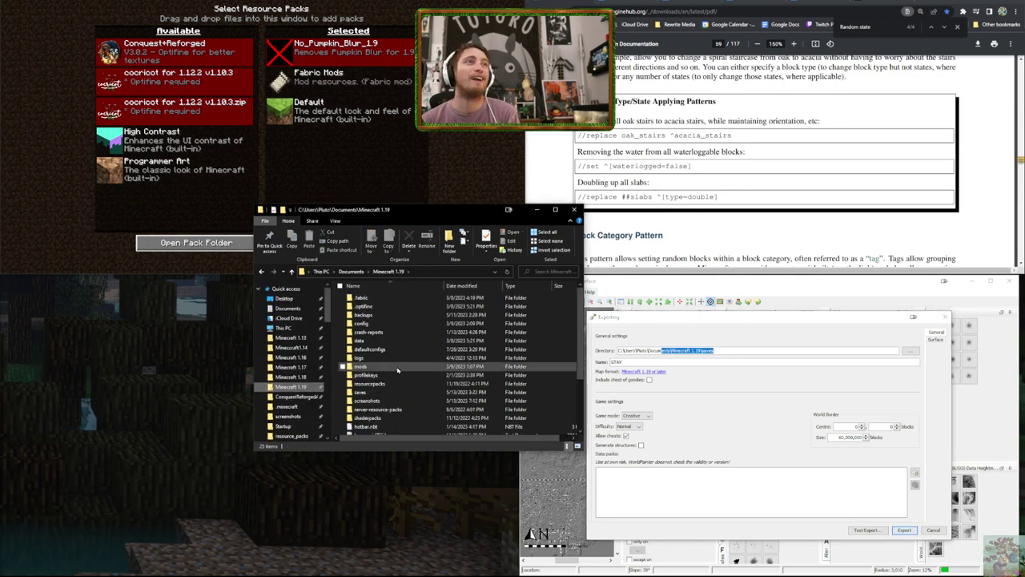
pyautogui.doubleClick(370, 392)
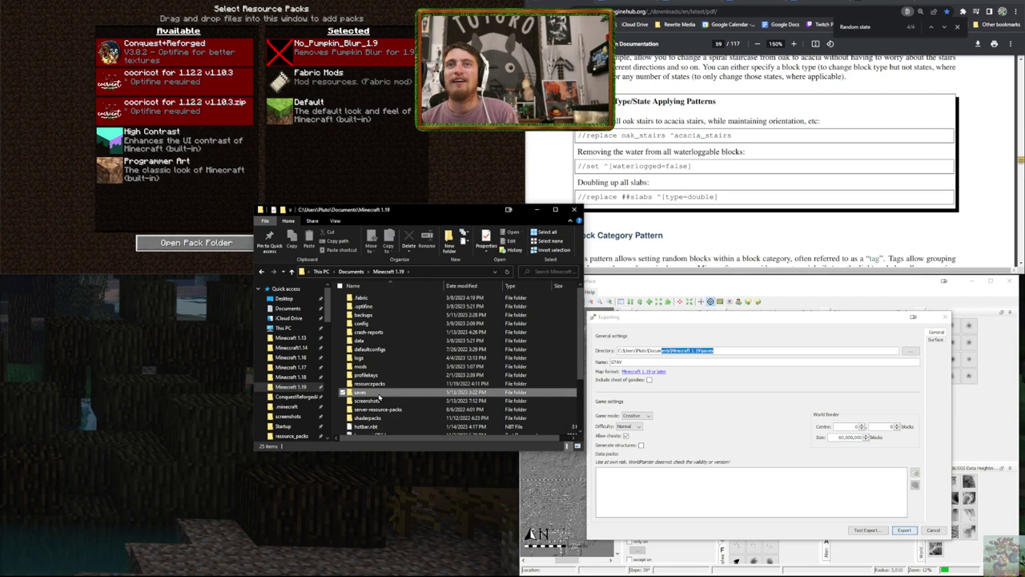
pyautogui.scroll(-12, 394, 365)
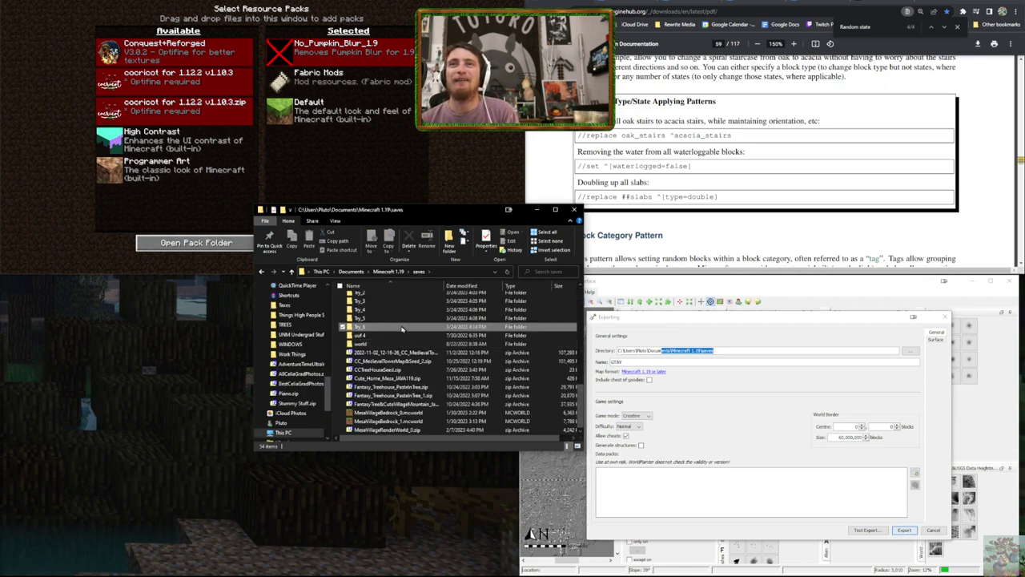
pyautogui.click(393, 387)
pyautogui.press('Home')
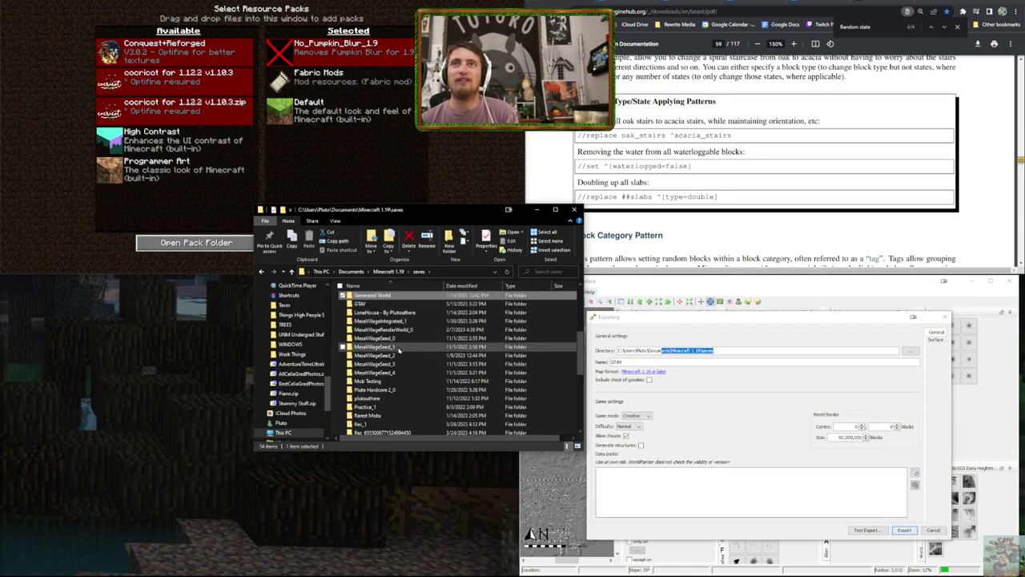
pyautogui.click(384, 305)
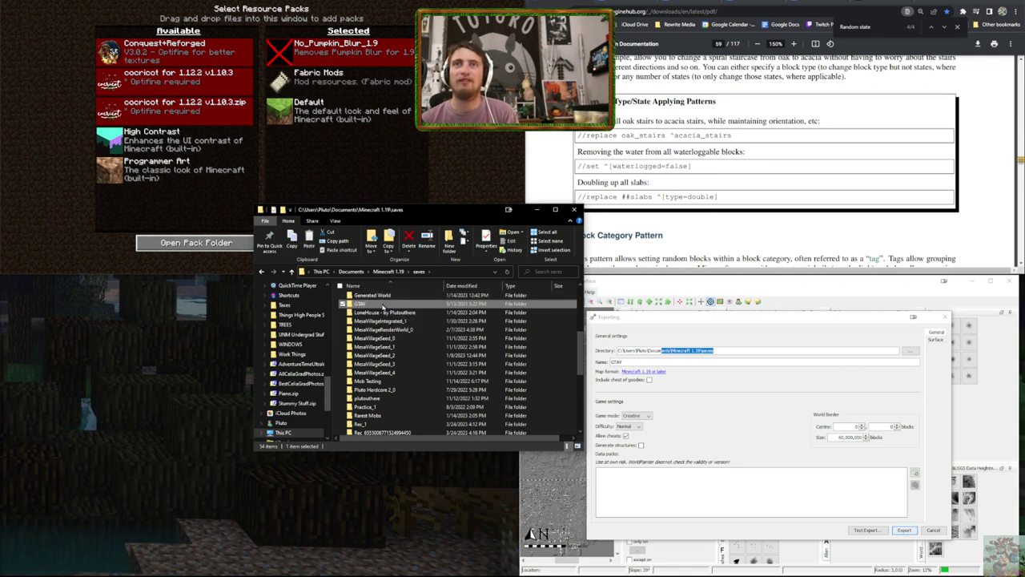
pyautogui.moveTo(383, 307); pyautogui.dragTo(205, 344)
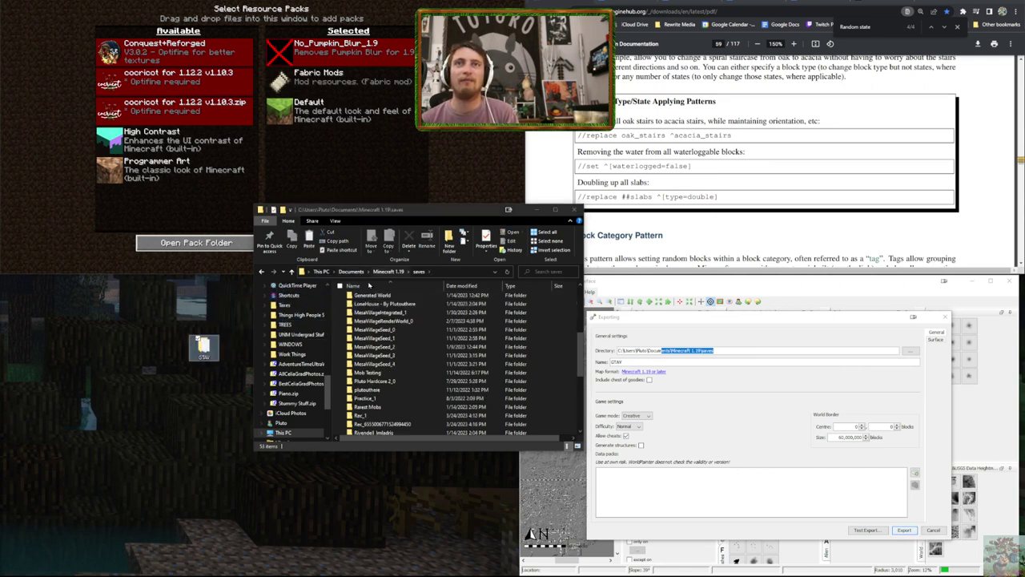
# Move the GTAV folder from the desktop into the saves folder of .minecraft
pyautogui.scroll(6, 376, 320)
pyautogui.click(389, 271)
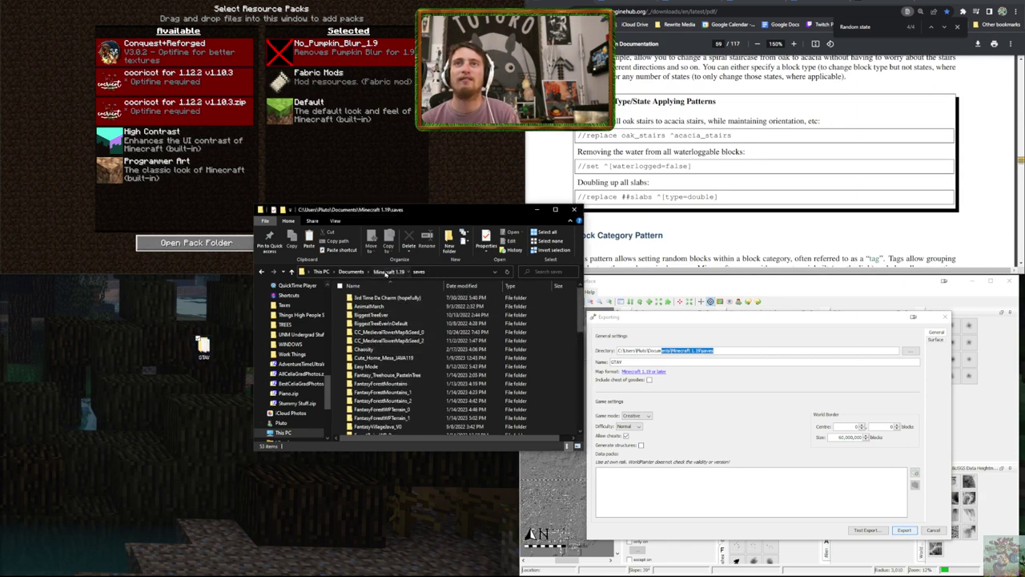
pyautogui.scroll(5, 304, 321)
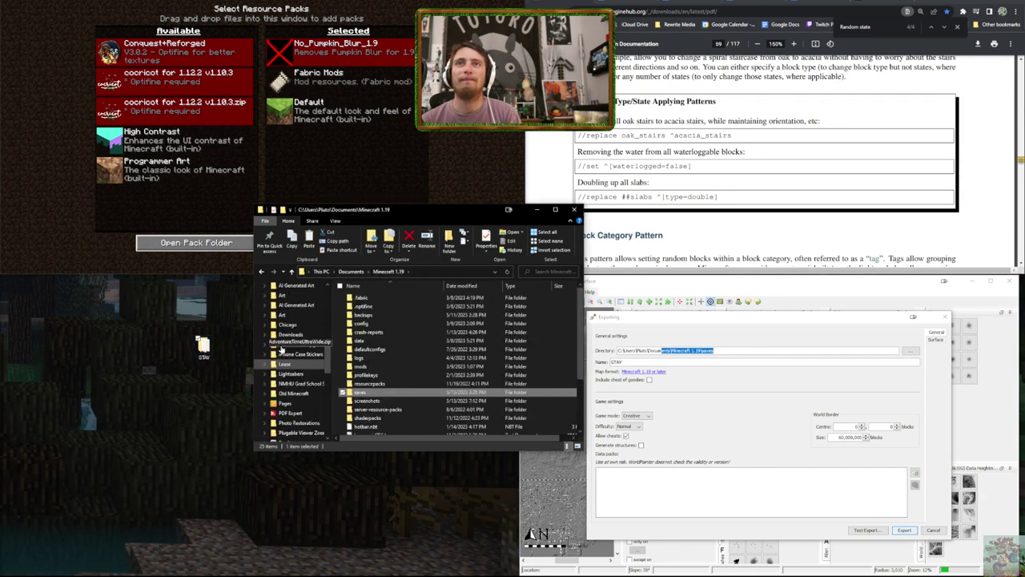
pyautogui.click(304, 411)
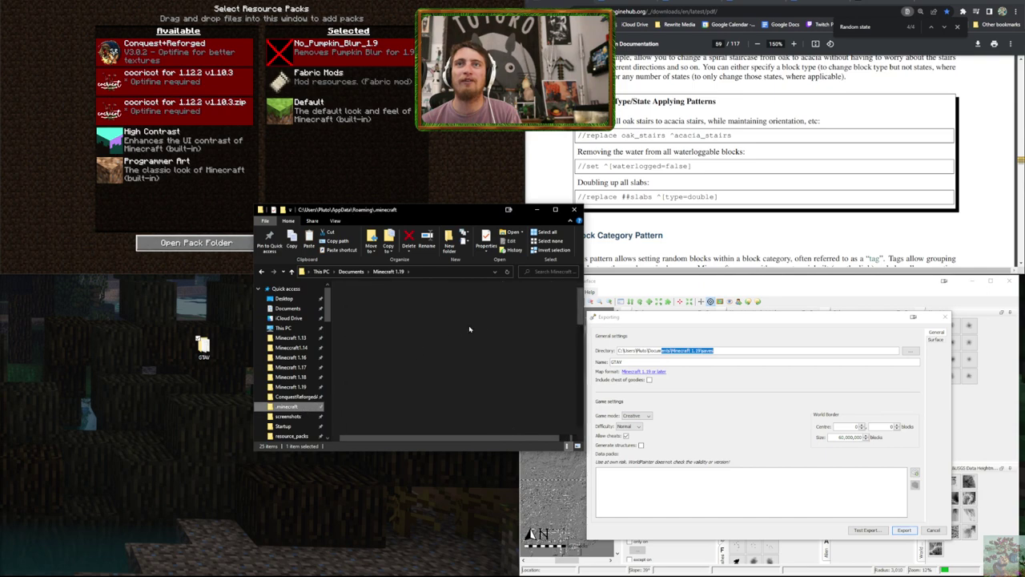
pyautogui.scroll(-3, 384, 376)
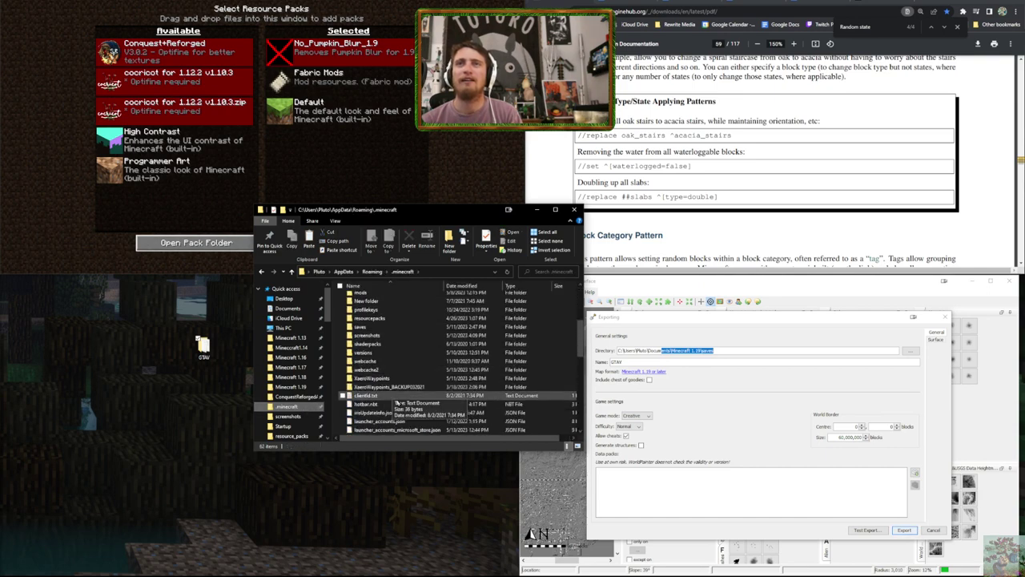
pyautogui.doubleClick(380, 327)
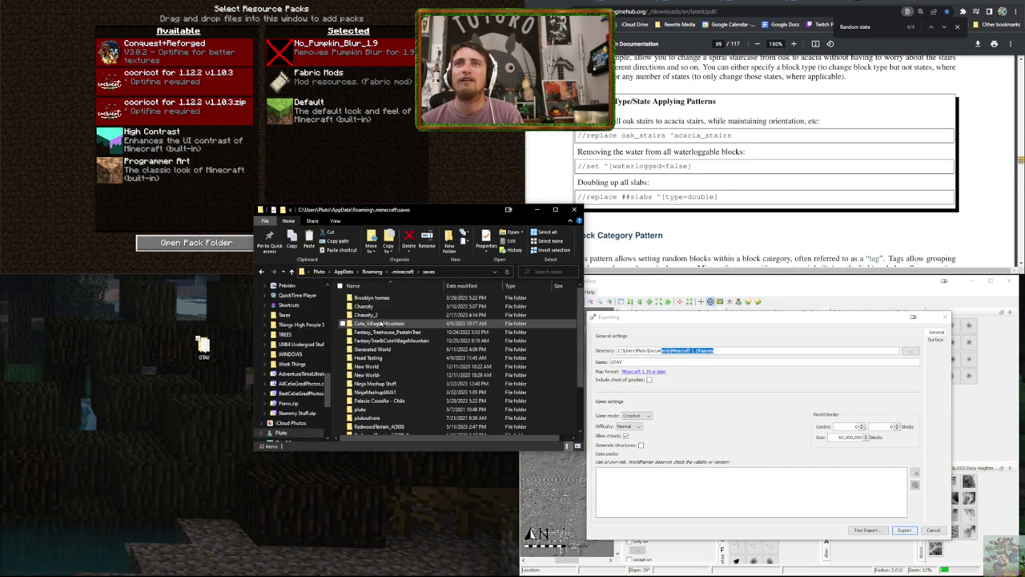
pyautogui.moveTo(214, 361); pyautogui.dragTo(572, 402)
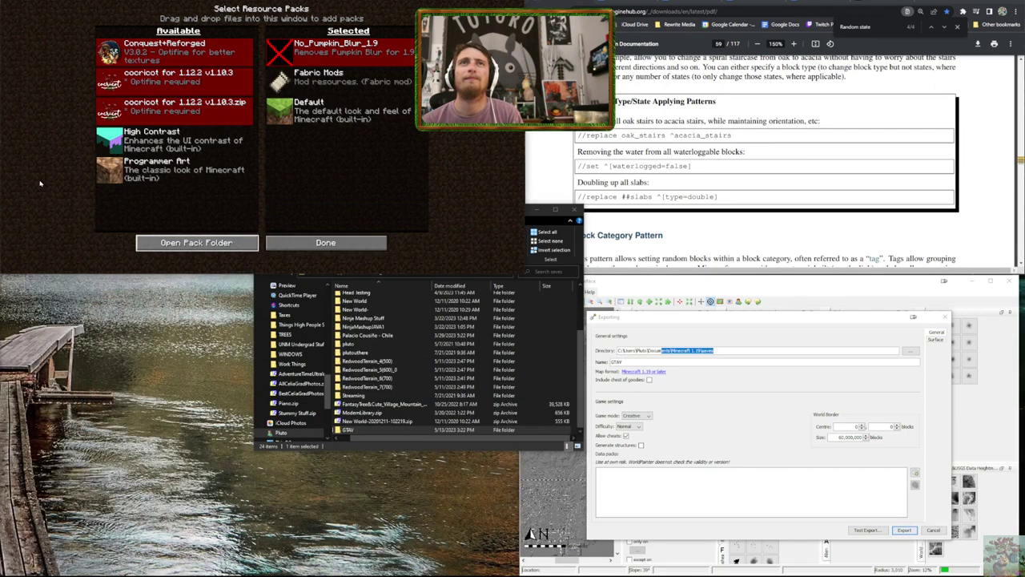
# Leave Minecraft's resource pack options and load the GTAV world from the singleplayer world list
pyautogui.click(324, 243)
pyautogui.click(278, 189)
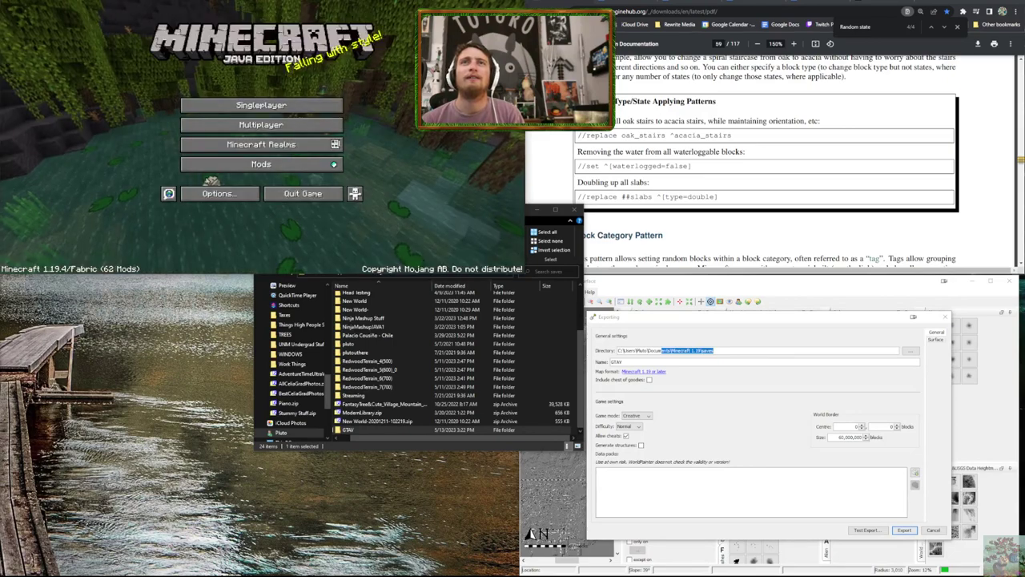
pyautogui.click(200, 102)
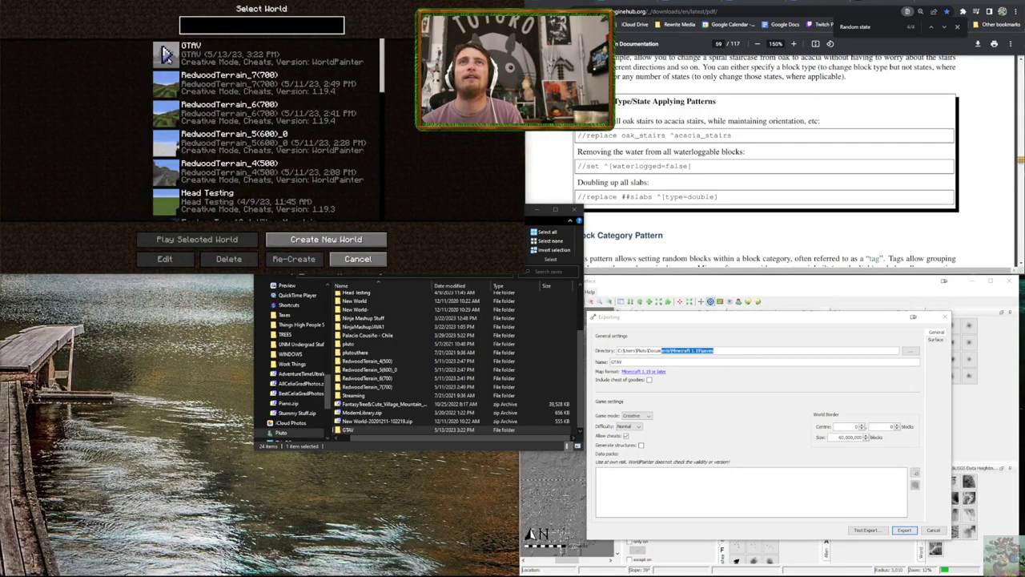
pyautogui.click(166, 55)
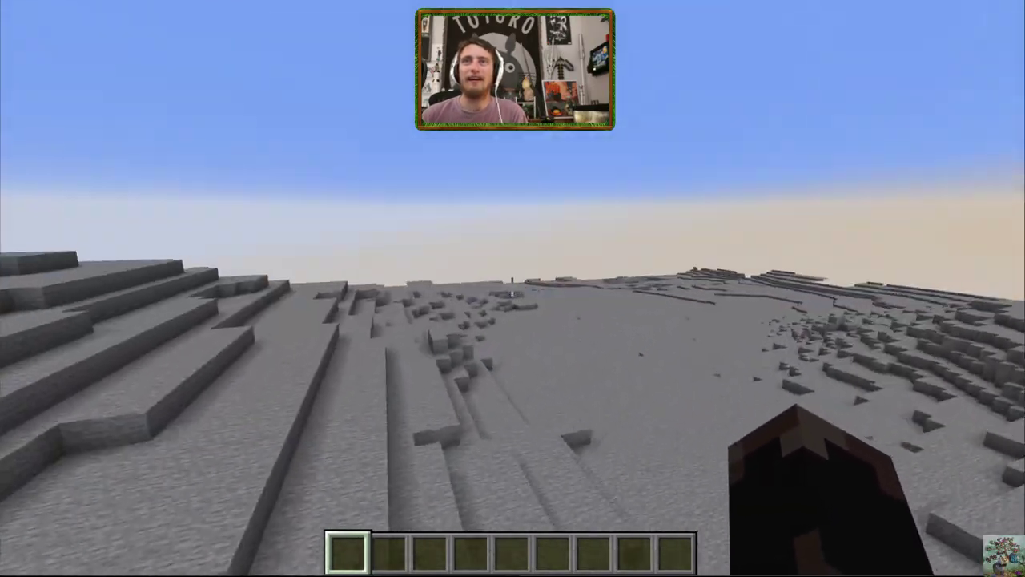
# Change the game mode to Spectator Mode in the GTAV world
pyautogui.scroll(3, 513, 286)
pyautogui.scroll(-3, 513, 286)
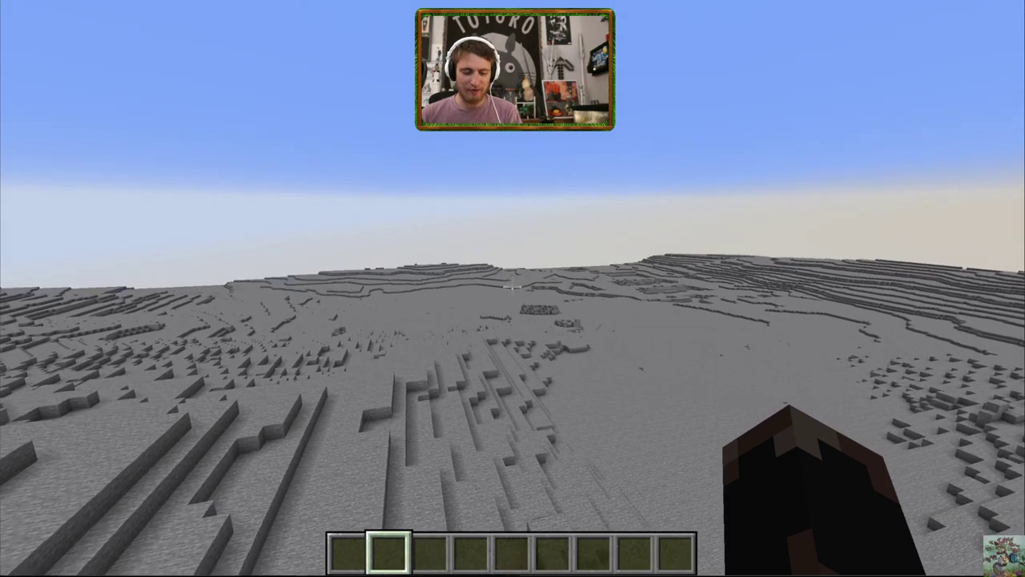
pyautogui.press('F5')
pyautogui.hotkey('F3', 'F4')
pyautogui.press('F5')
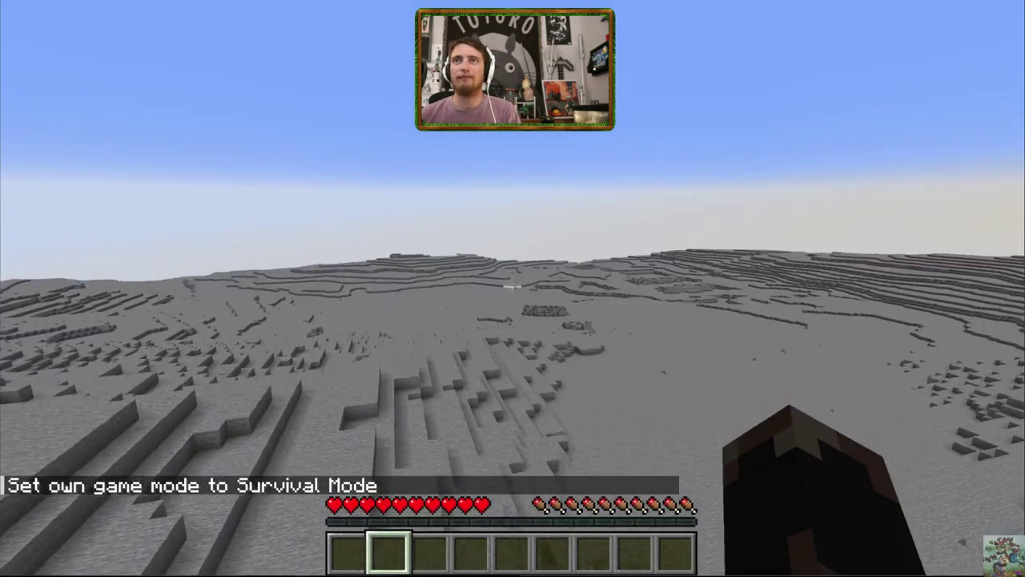
pyautogui.hotkey('F3', 'F4')
pyautogui.press('F4')
pyautogui.press('F4')
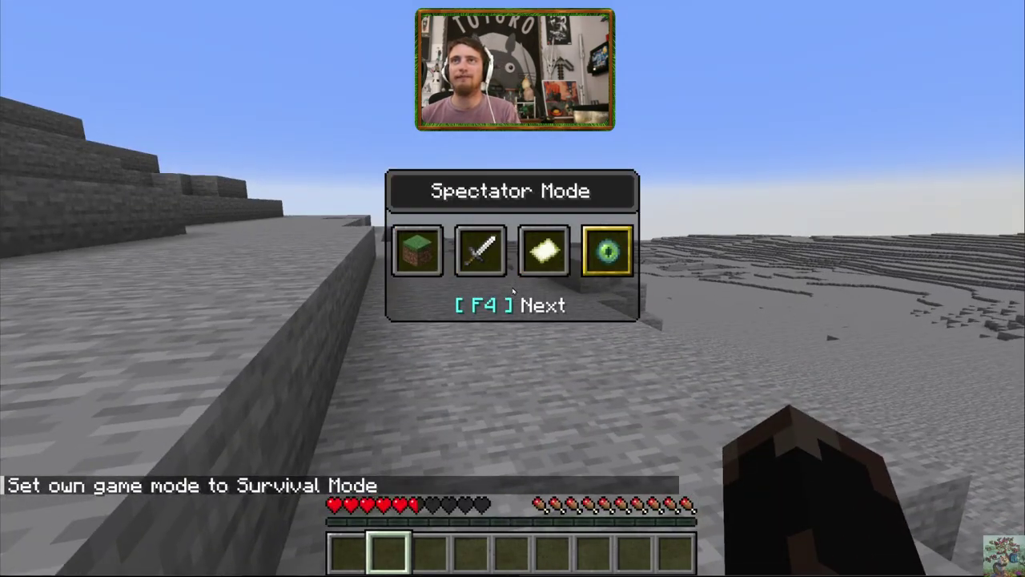
pyautogui.press('F3')
# Fly over the GTAV world in Spectator Mode to examine its mountains, ridges and valleys
pyautogui.press('w')
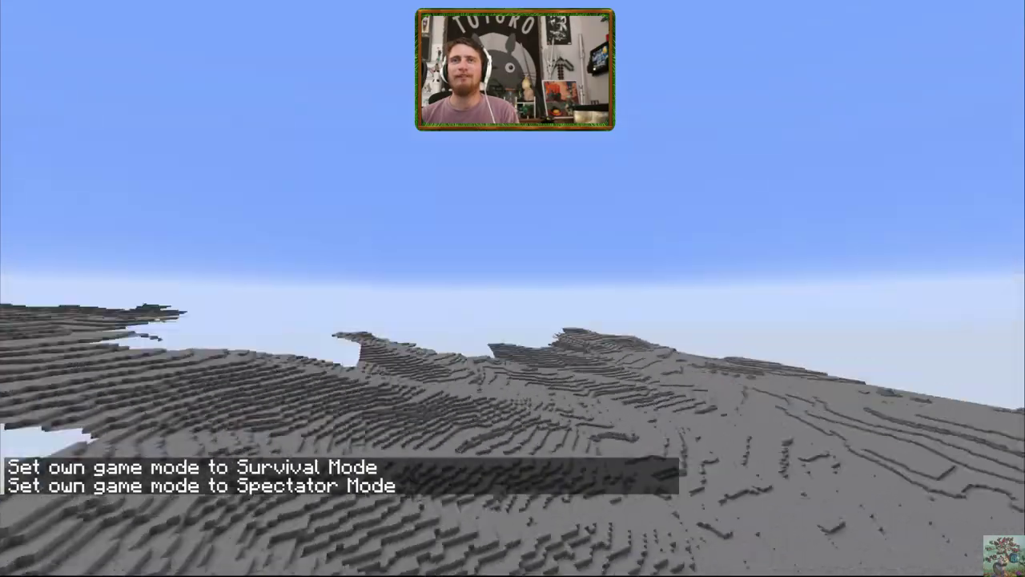
pyautogui.press('w')
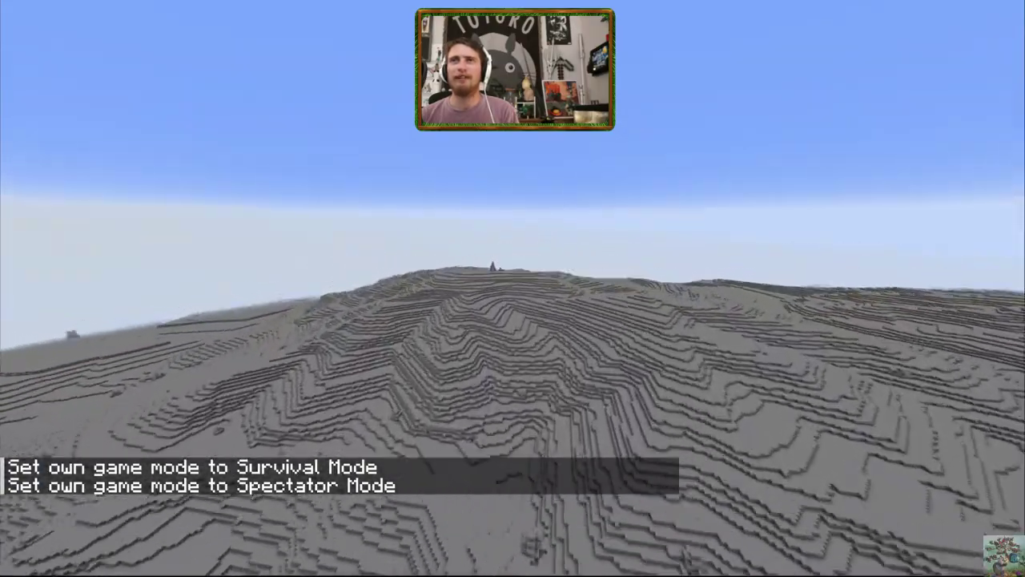
pyautogui.press('w')
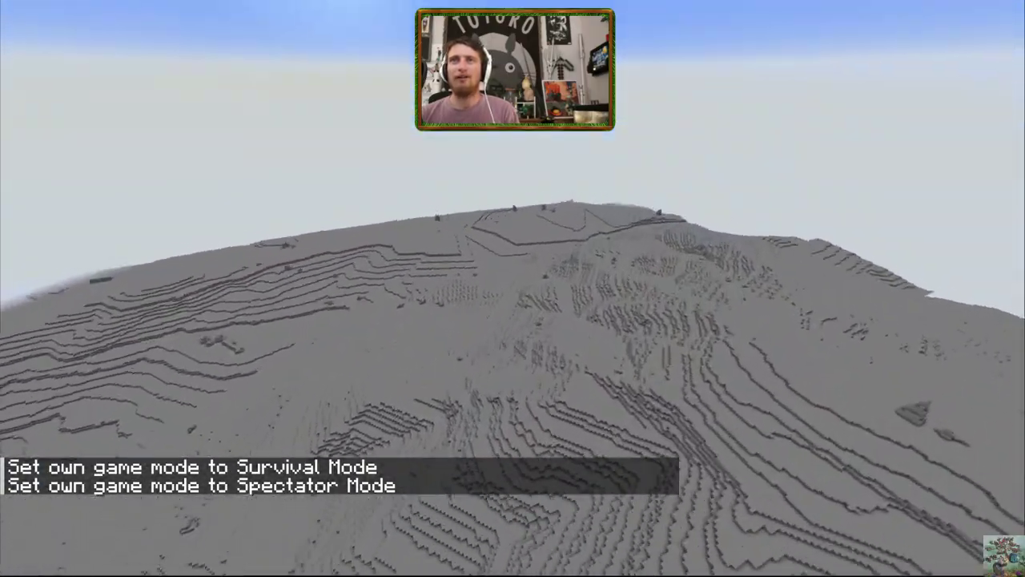
pyautogui.press('w')
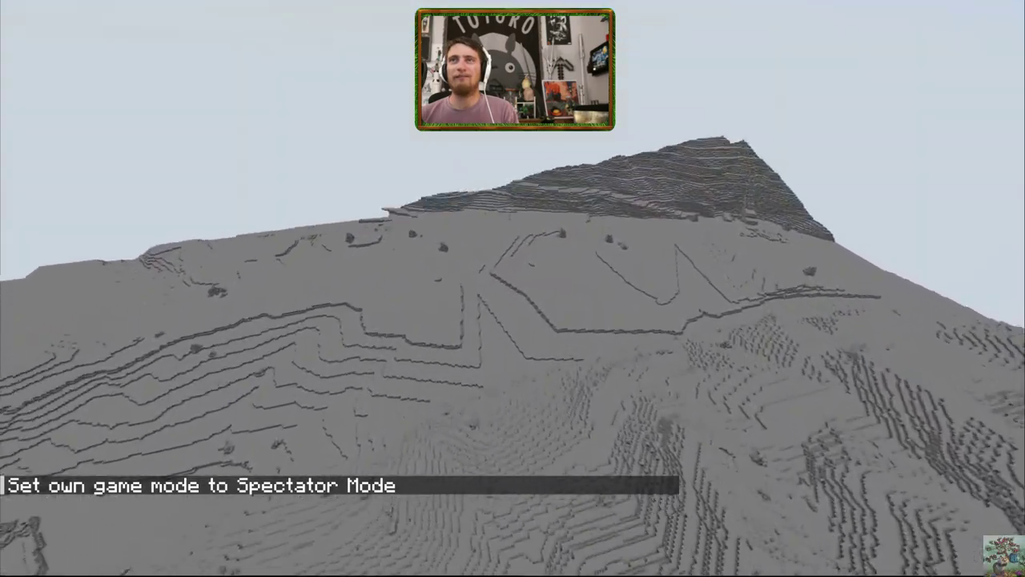
pyautogui.press('w')
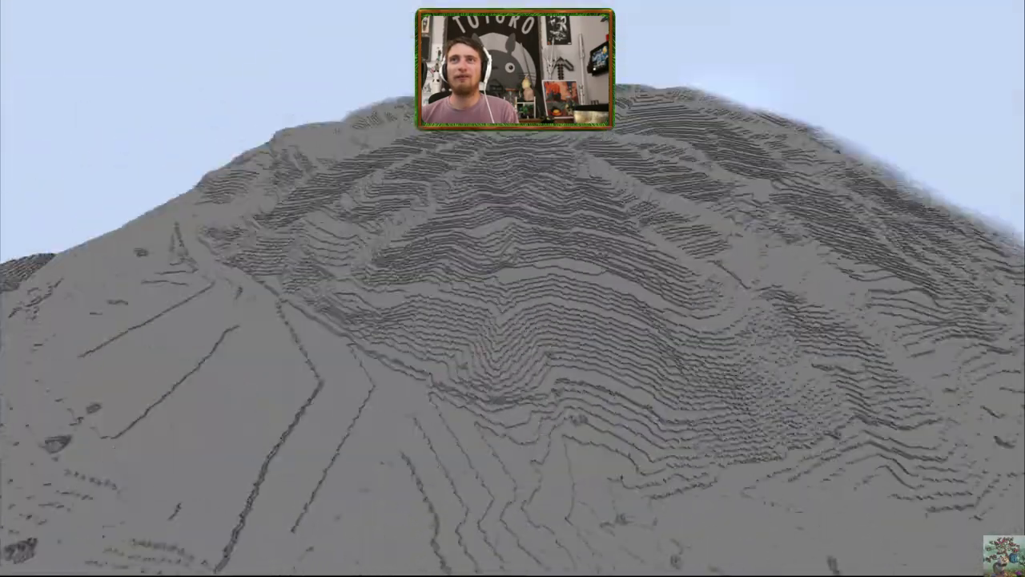
pyautogui.press('w')
pyautogui.press('w')
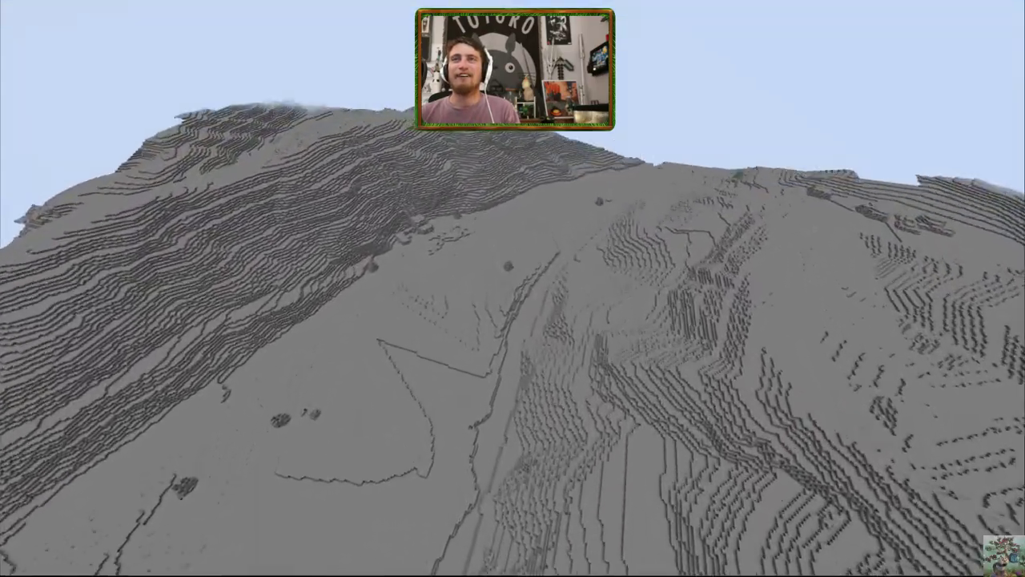
pyautogui.press('w')
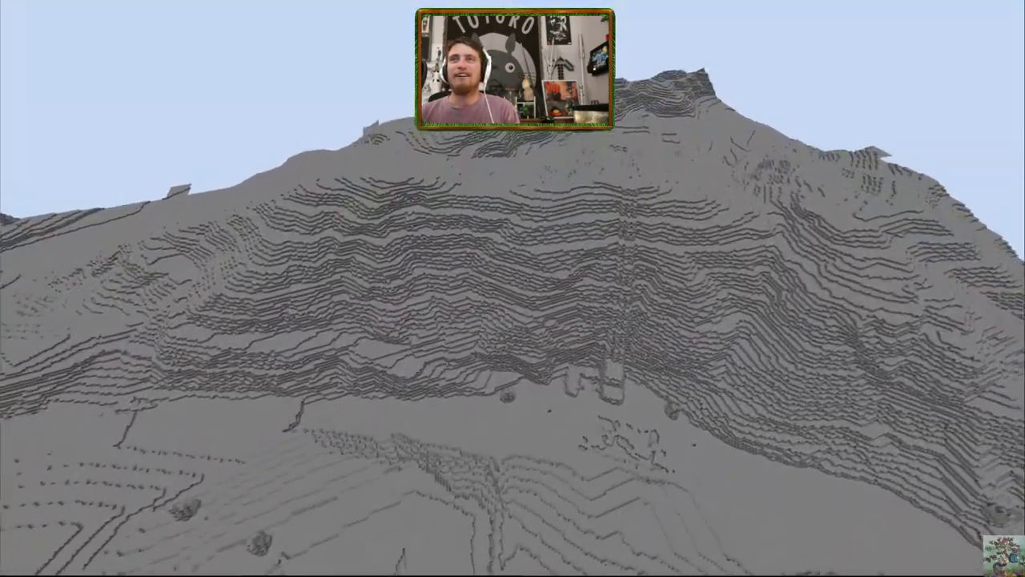
pyautogui.press('w')
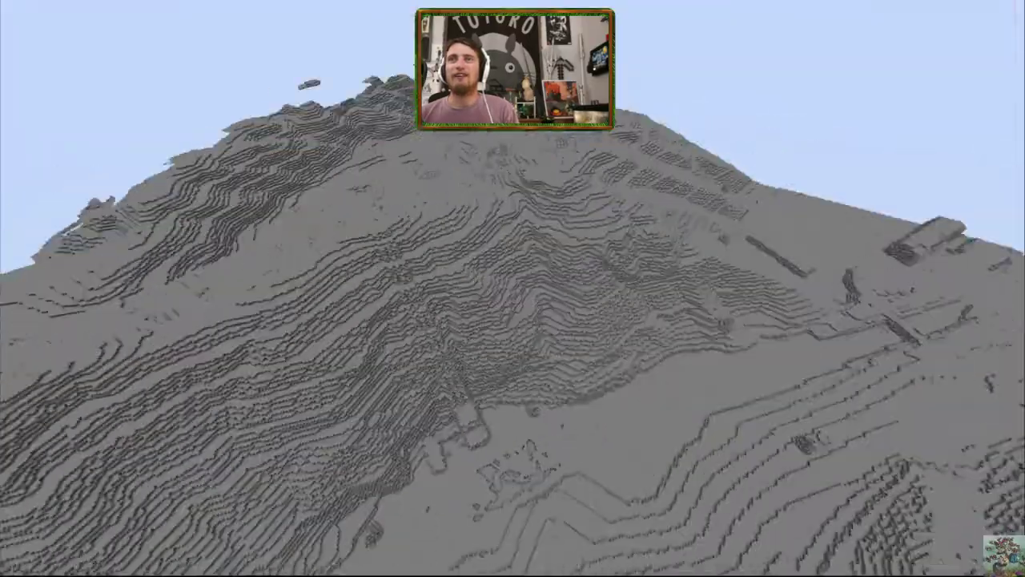
pyautogui.press('w')
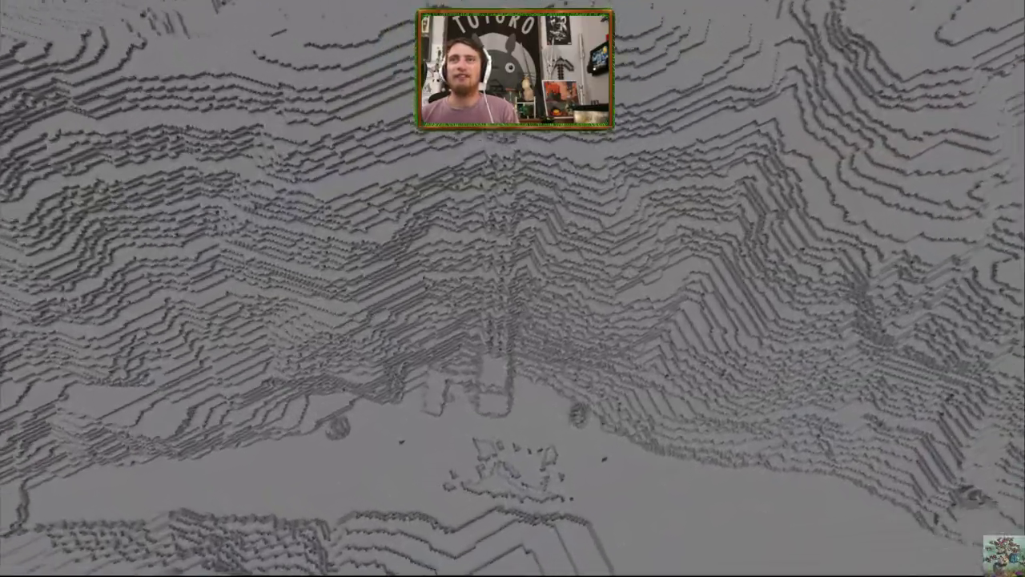
pyautogui.press('w')
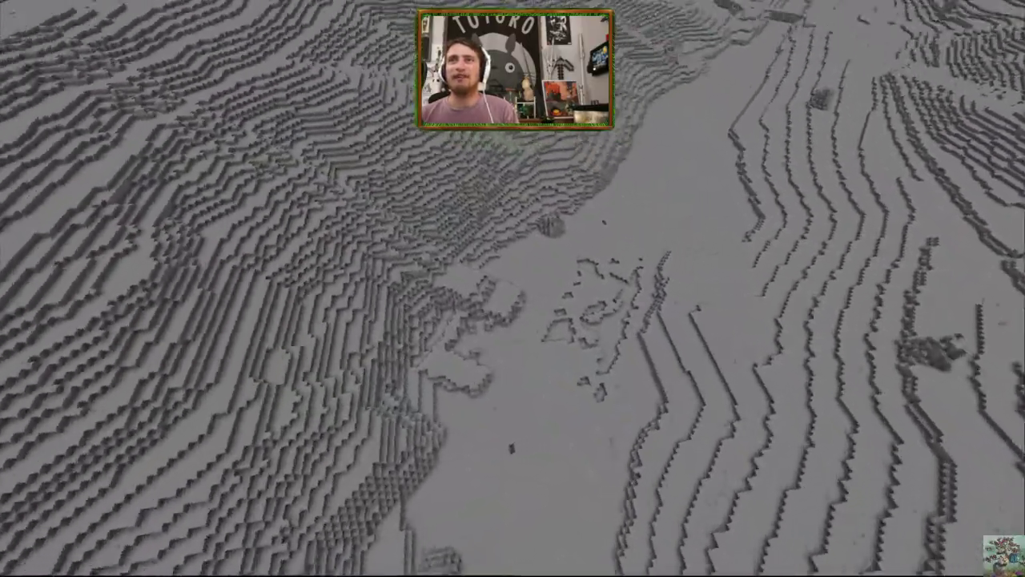
pyautogui.press('w')
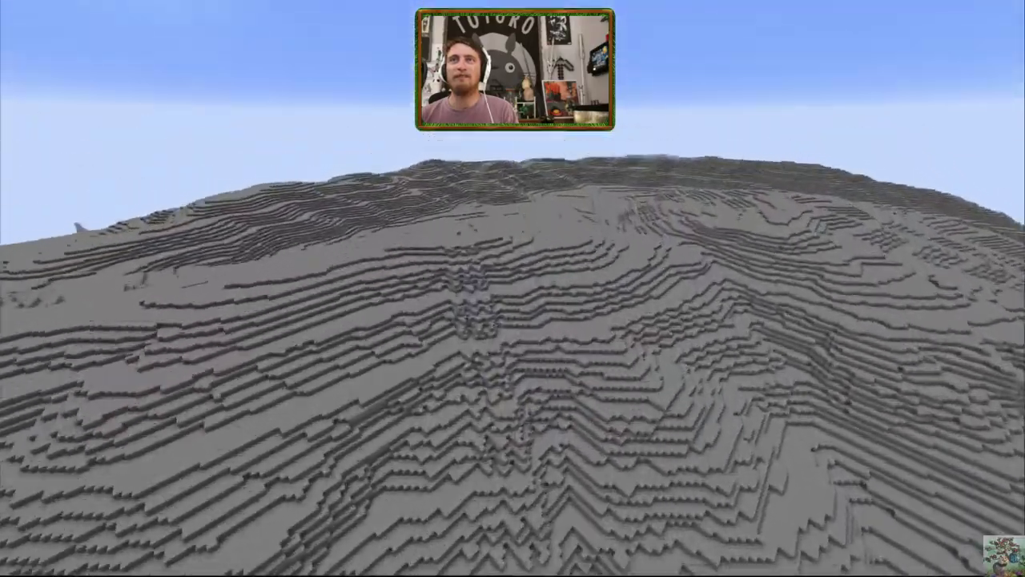
pyautogui.press('w')
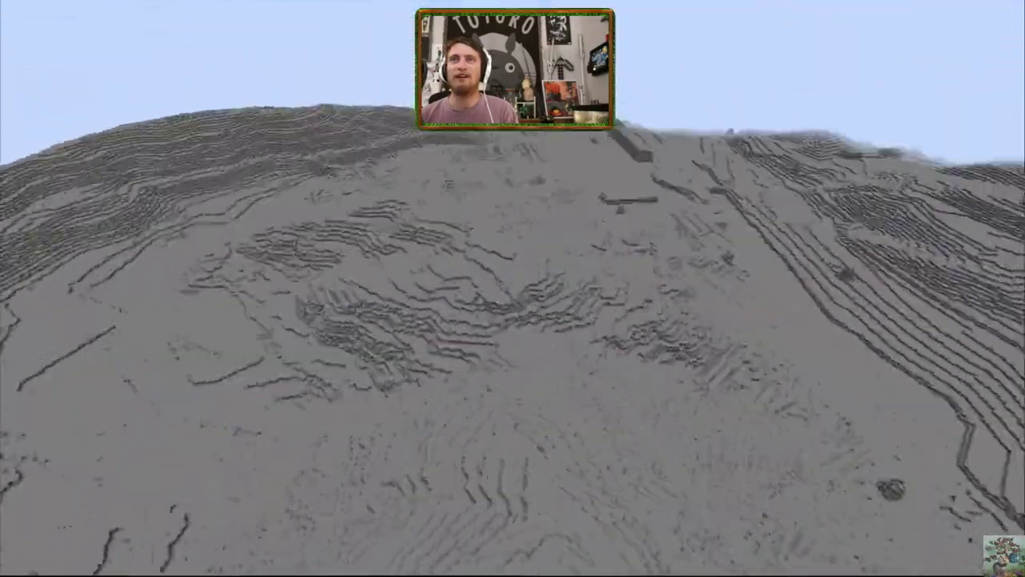
pyautogui.press('w')
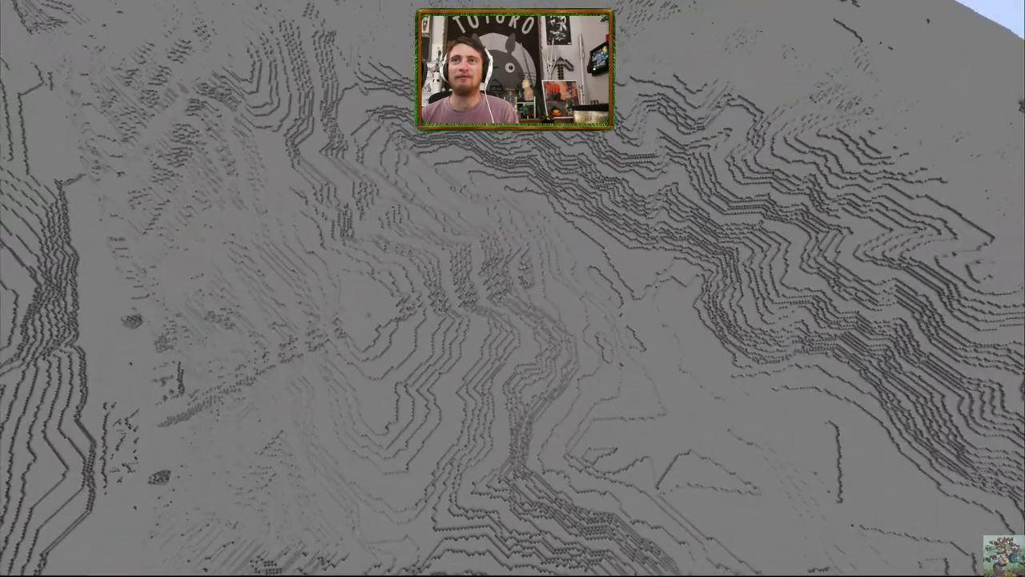
pyautogui.press('w')
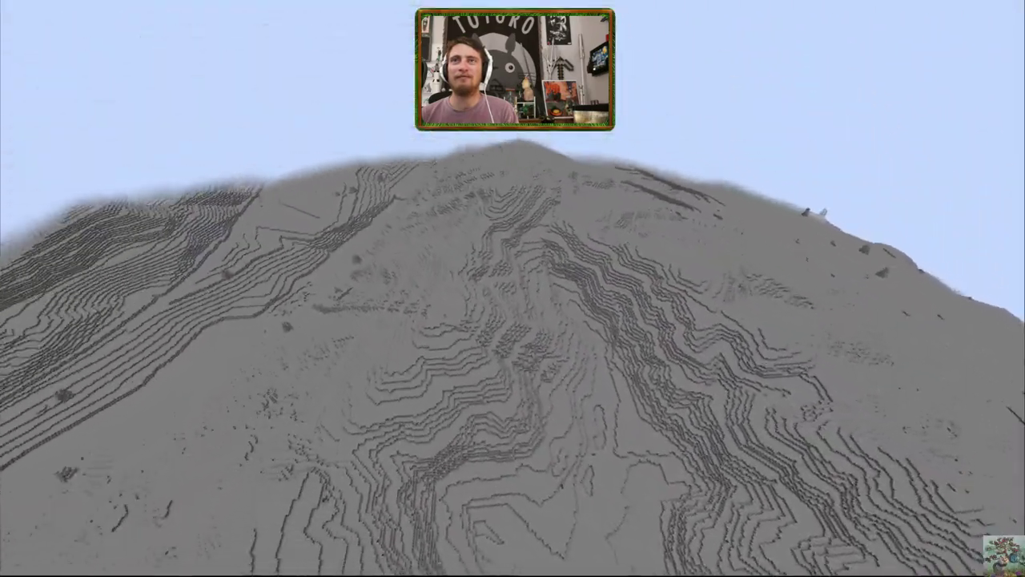
pyautogui.press('w')
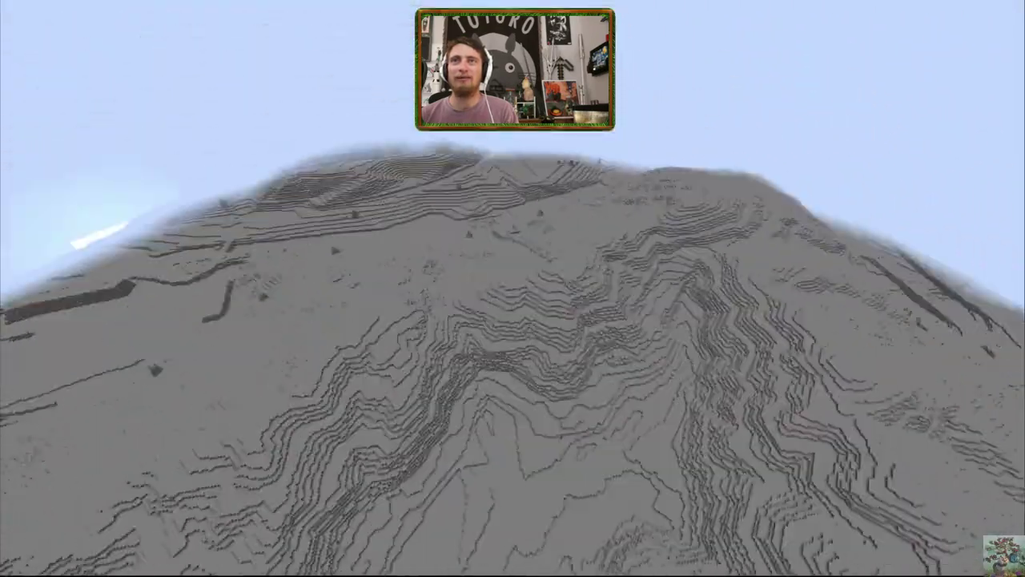
# Fly on to the built-up area of the GTAV world to examine its building and road outlines
pyautogui.press('w')
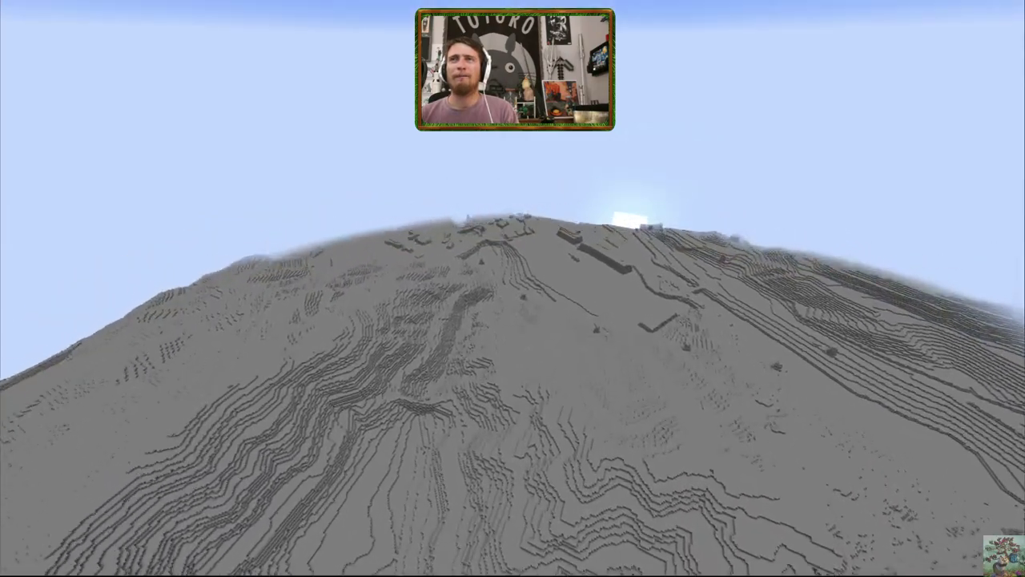
pyautogui.press('w')
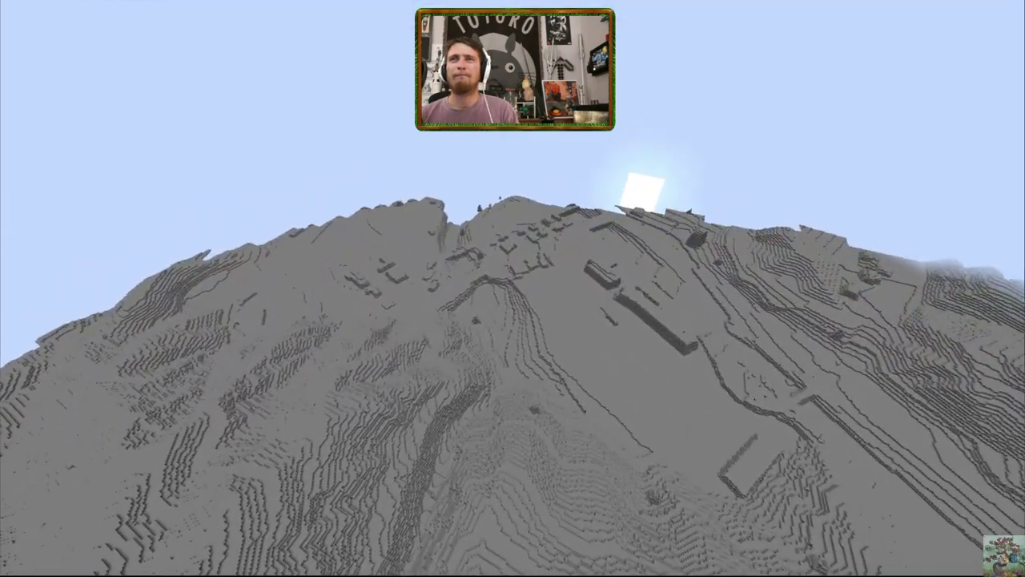
pyautogui.press('w')
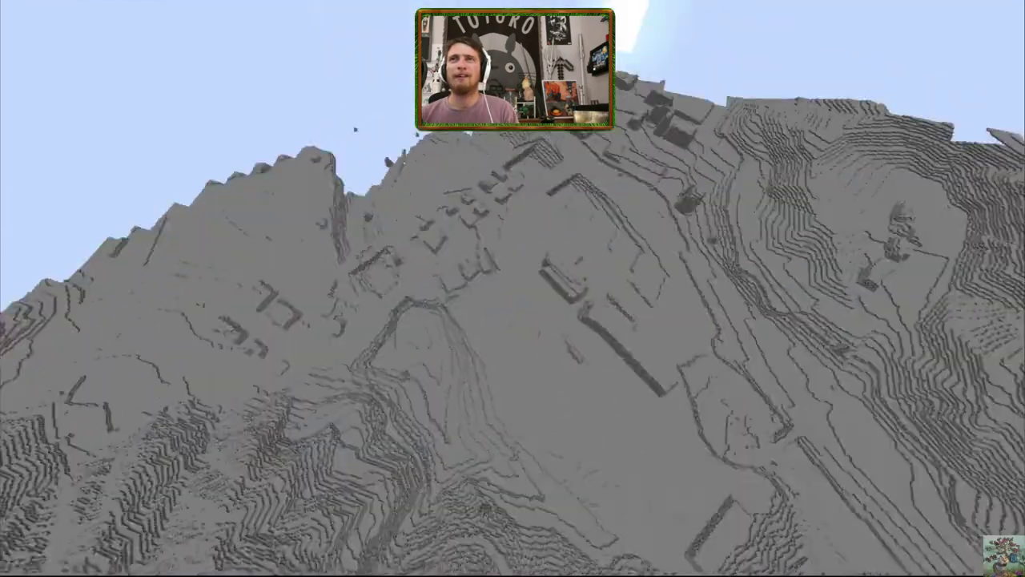
pyautogui.press('w')
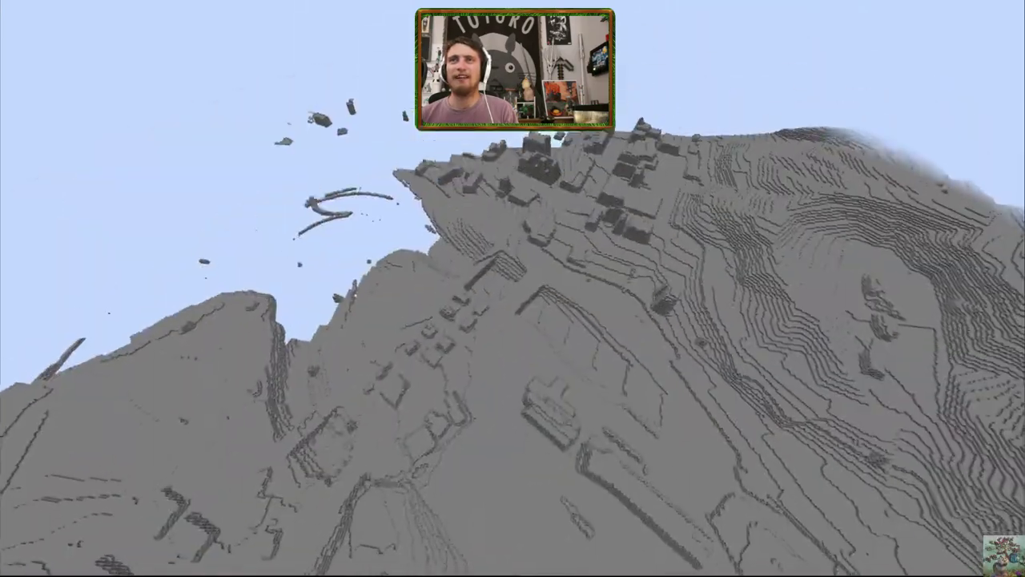
pyautogui.press('w')
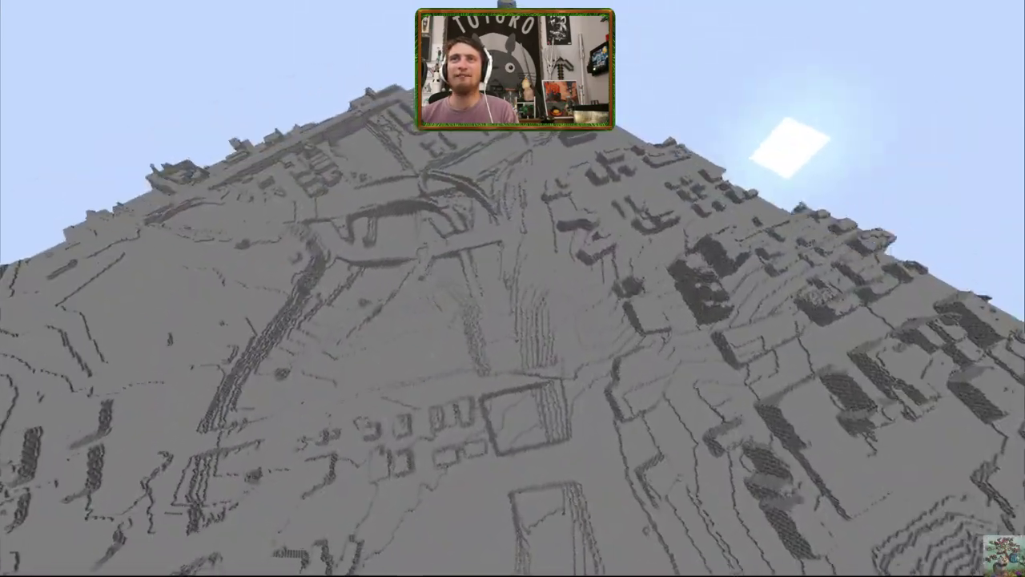
pyautogui.press('w')
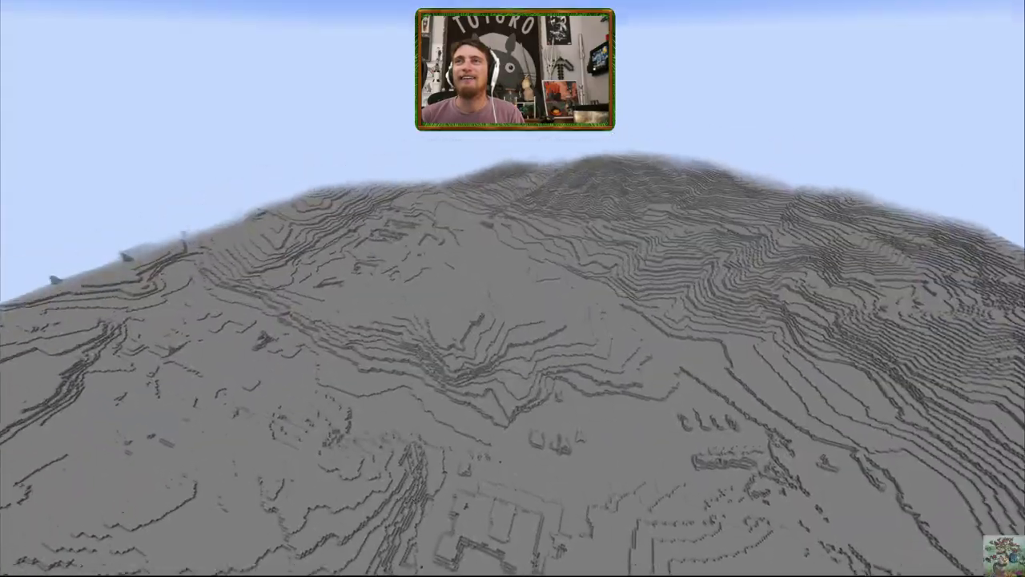
# Check the render distance in Minecraft's video settings and return to the GTAV world
pyautogui.press('Escape')
pyautogui.click(401, 335)
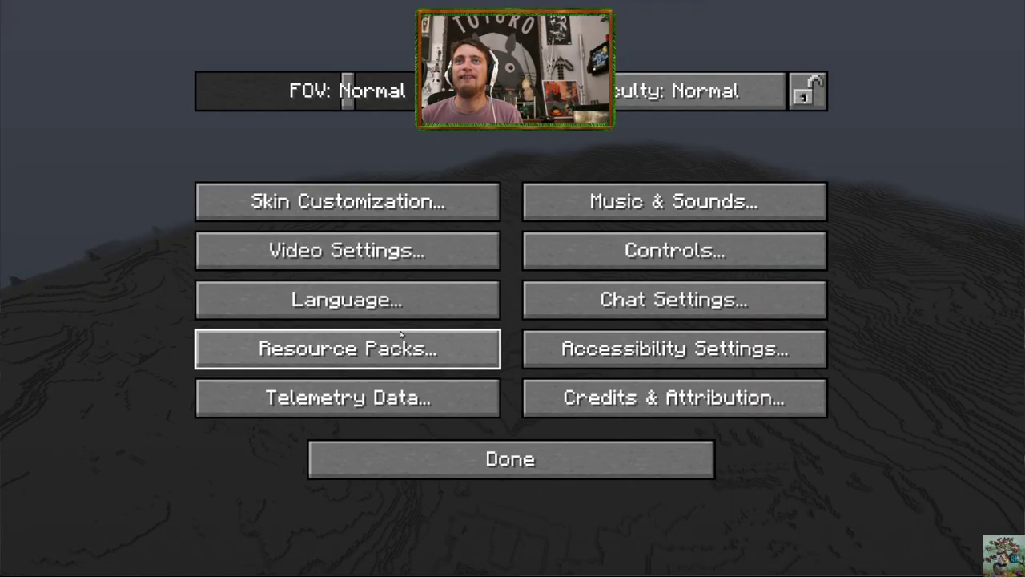
pyautogui.click(403, 254)
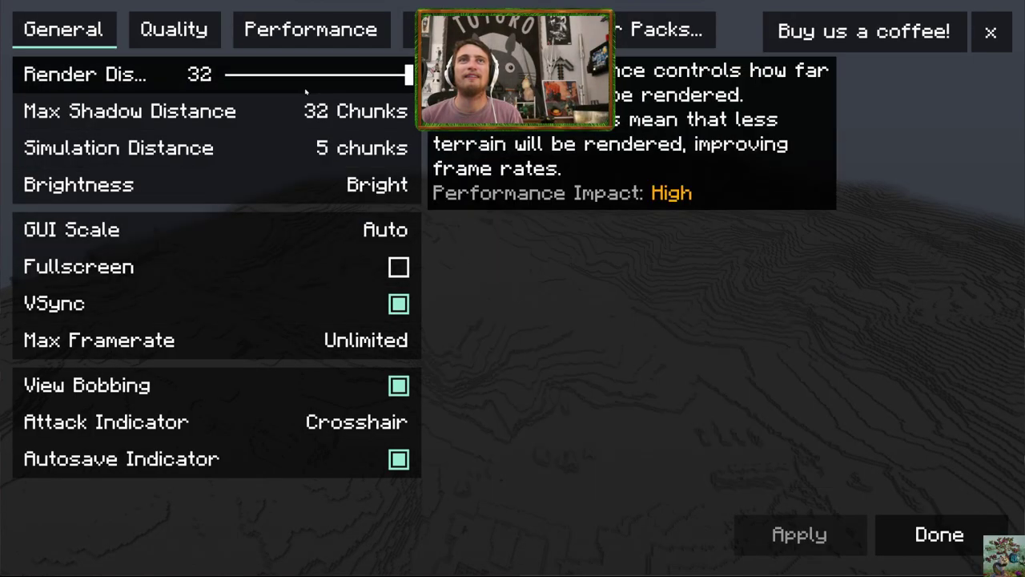
pyautogui.press('Escape')
pyautogui.press('Escape')
pyautogui.press('Escape')
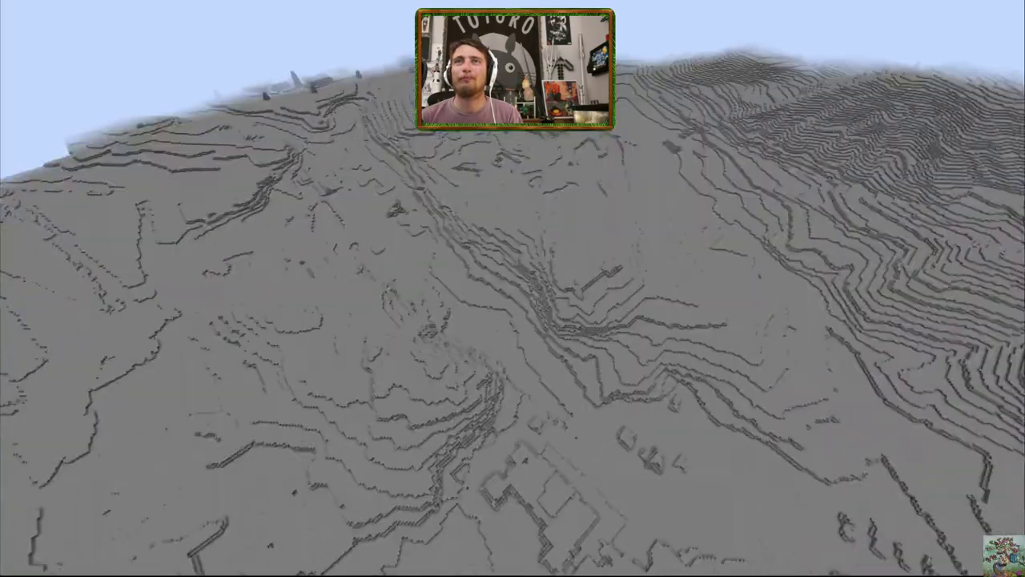
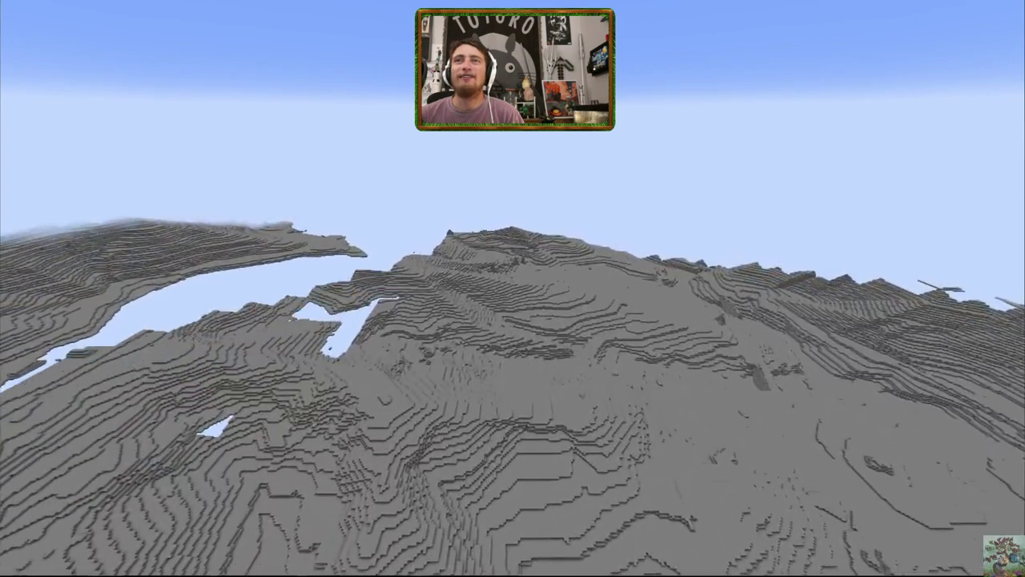
# Take Minecraft out of fullscreen and close WorldPainter's Exporting dialog
pyautogui.press('t')
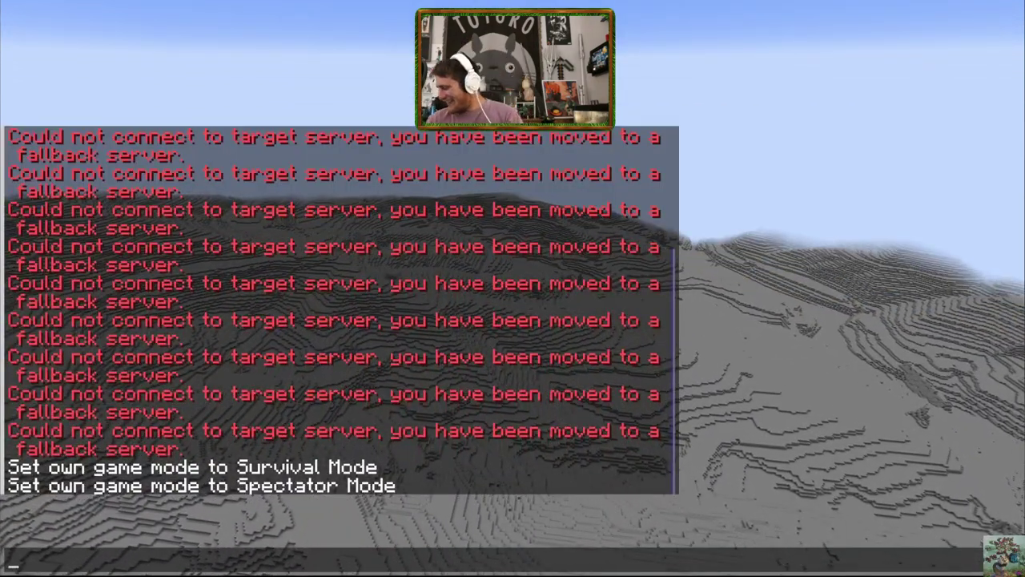
pyautogui.press('F11')
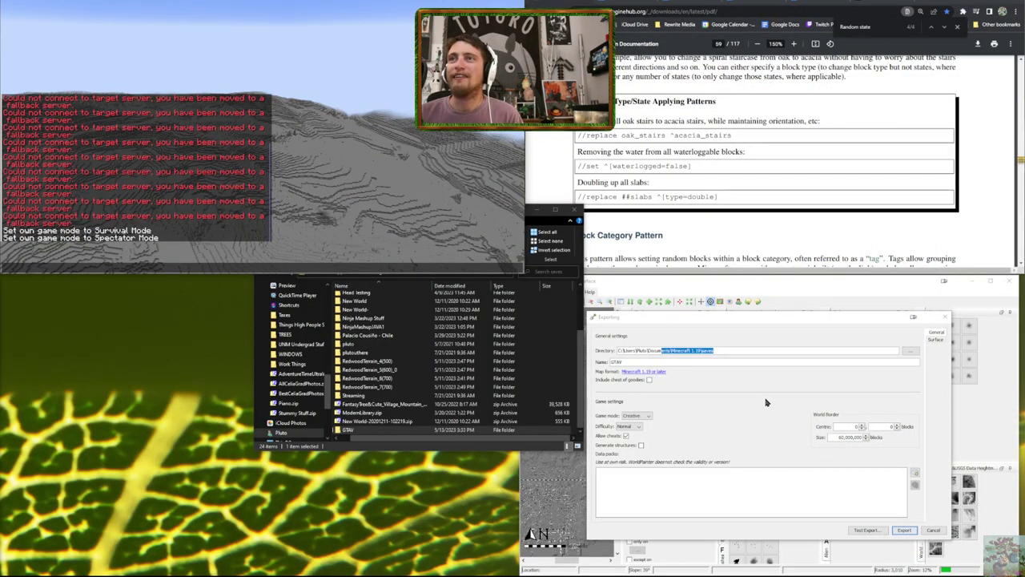
pyautogui.click(945, 317)
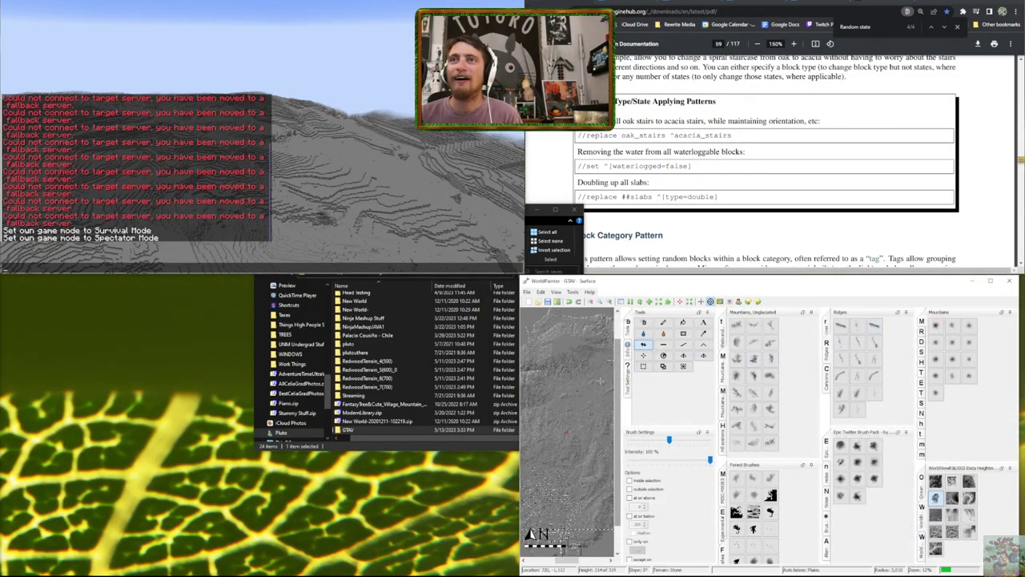
# Check the web search on how far across the Breath of the Wild map is, and enlarge WorldPainter to fill the screen
pyautogui.moveTo(789, 287); pyautogui.dragTo(271, 468)
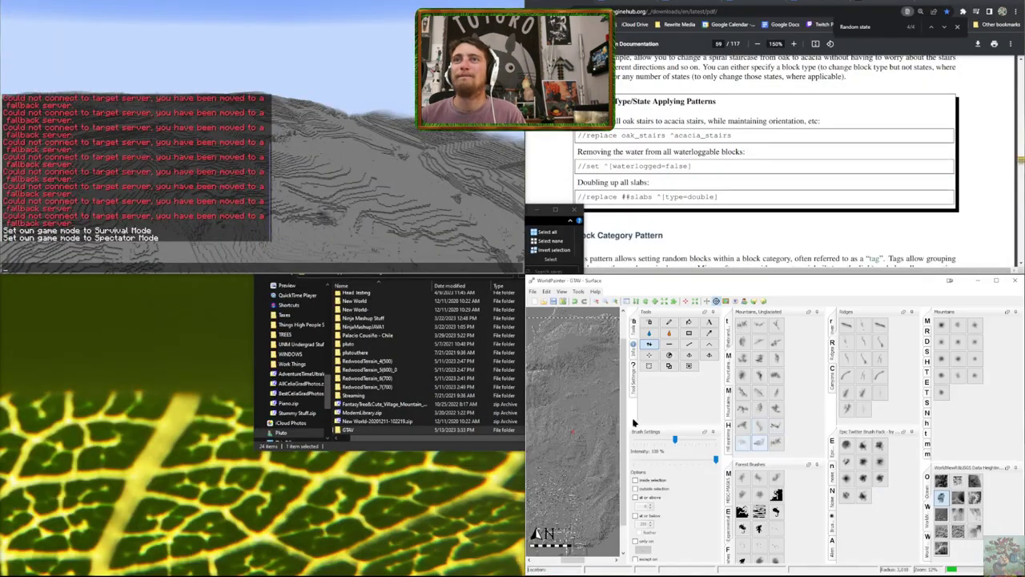
pyautogui.click(276, 286)
pyautogui.moveTo(409, 212); pyautogui.dragTo(330, 324)
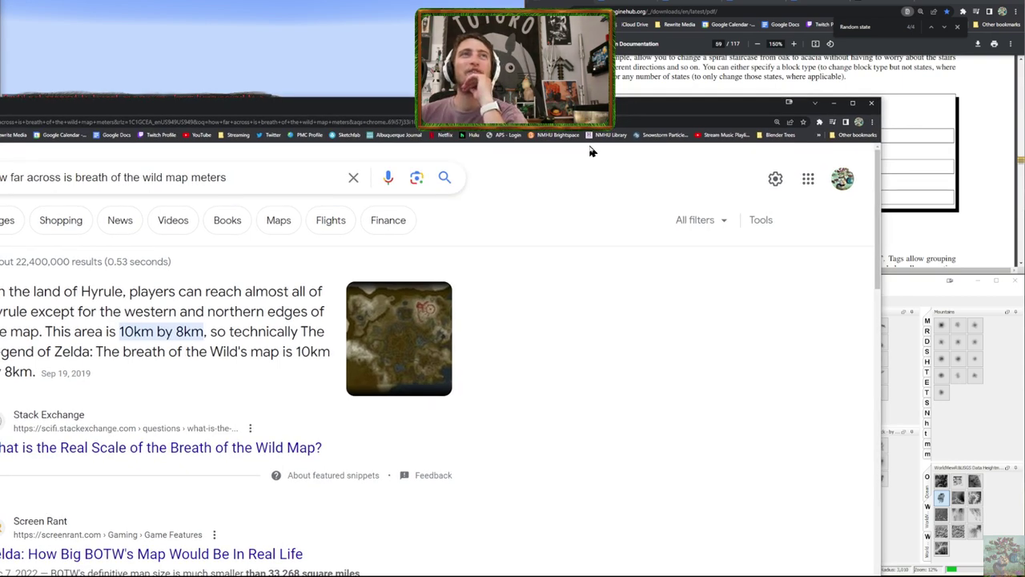
pyautogui.keyDown('shift'); pyautogui.moveTo(366, 196); pyautogui.dragTo(324, 315); pyautogui.keyUp('shift')
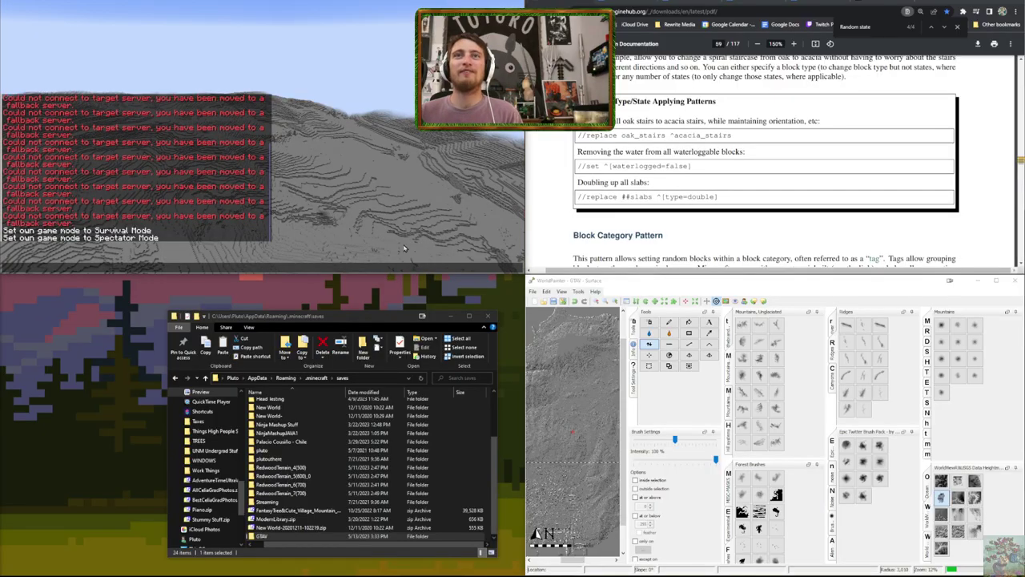
pyautogui.moveTo(776, 293); pyautogui.dragTo(464, 4)
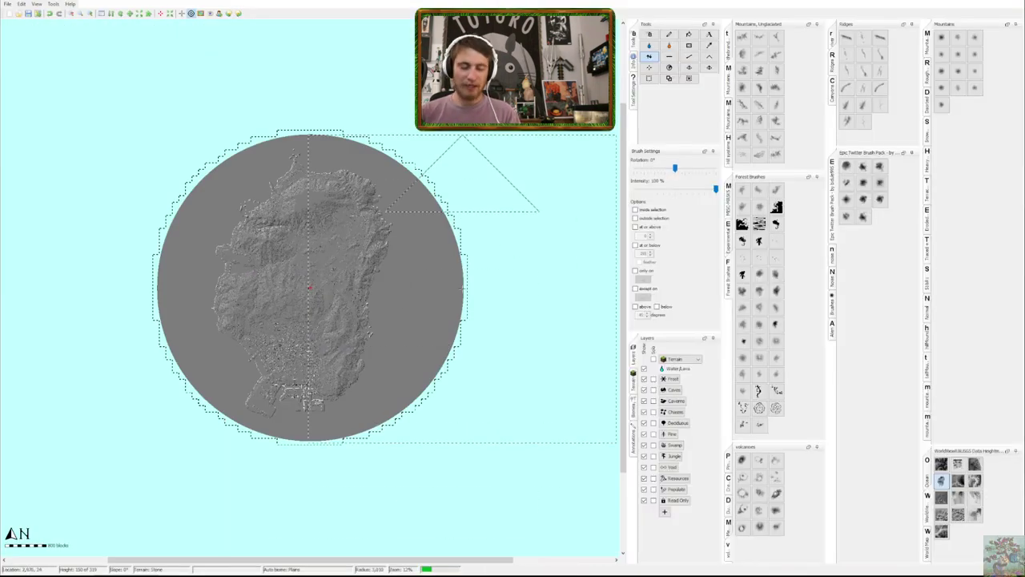
# Start a new world named BOTW with the circular world option off and a width of 5000 blocks
pyautogui.hotkey('ctrl', 'n')
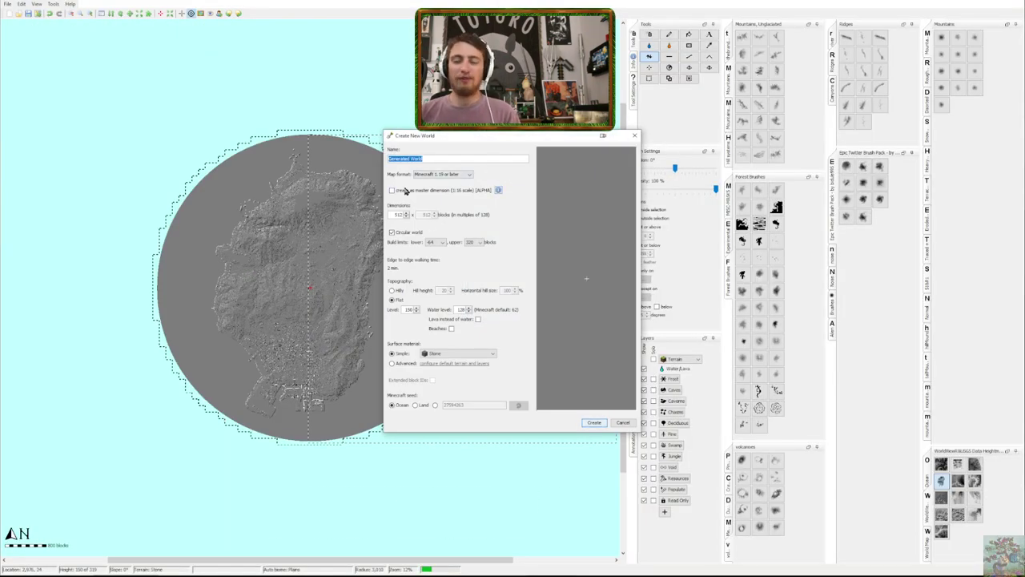
pyautogui.write('BOTW')
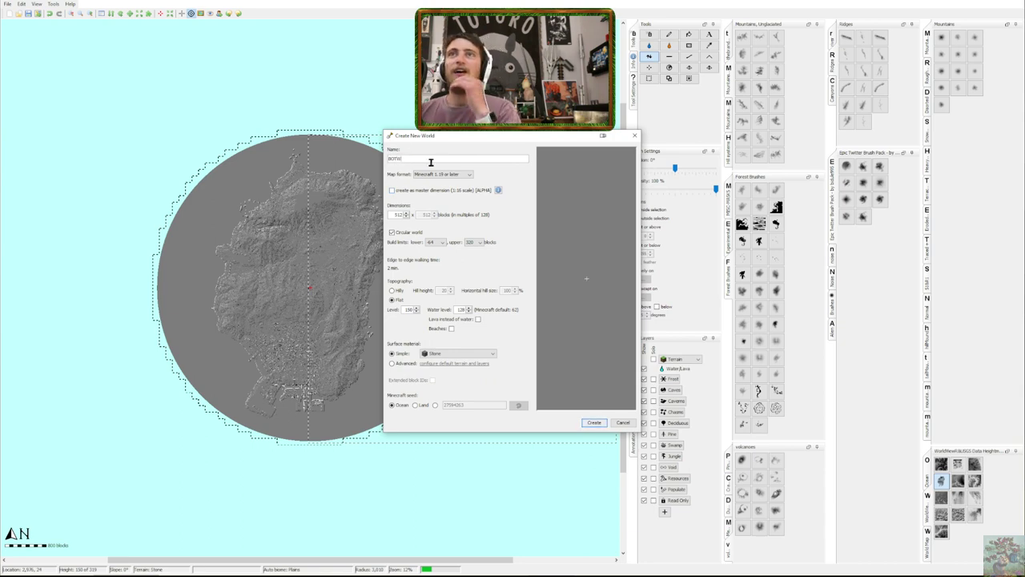
pyautogui.click(393, 232)
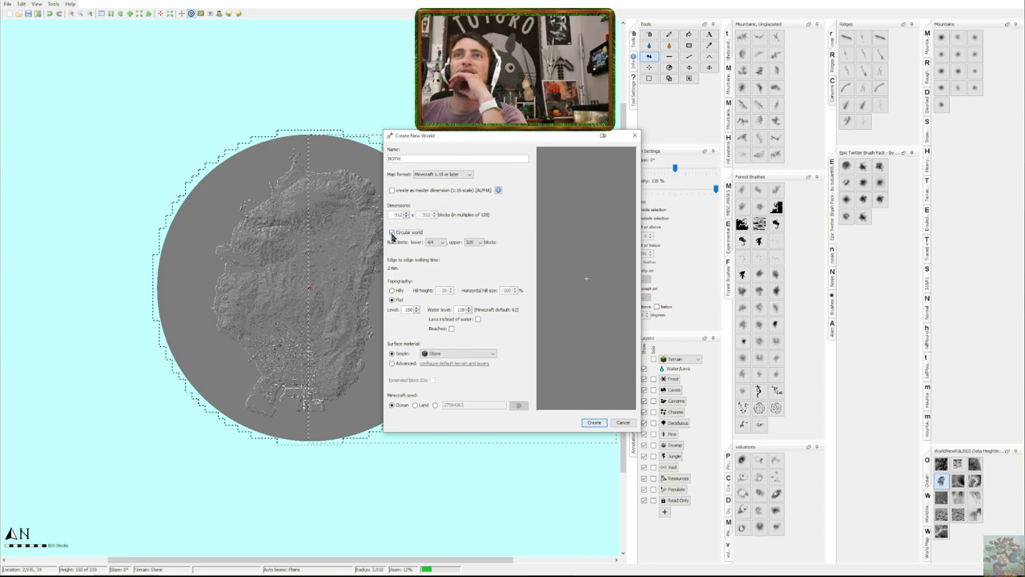
pyautogui.doubleClick(395, 214)
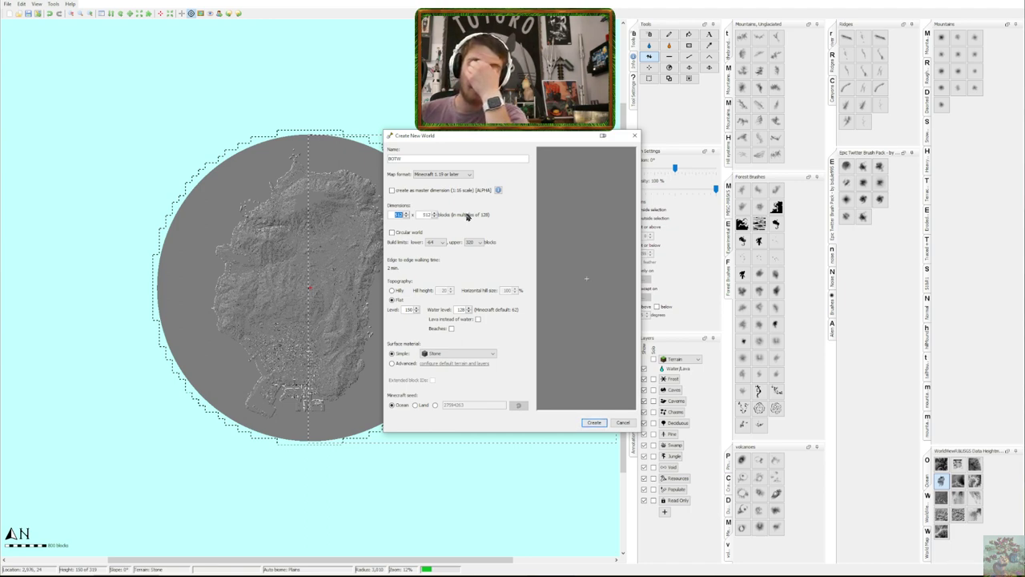
pyautogui.write('5')
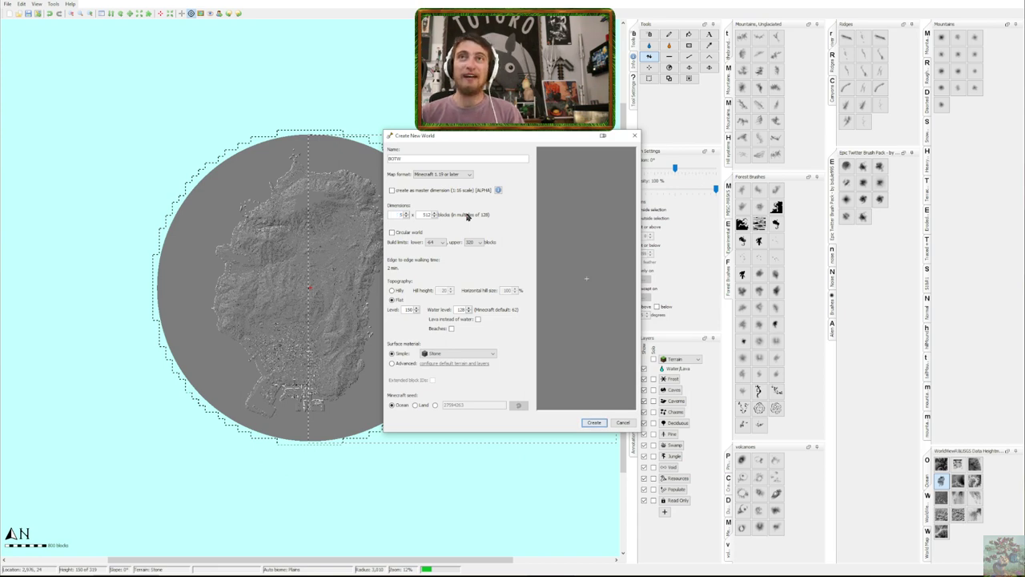
pyautogui.write('000')
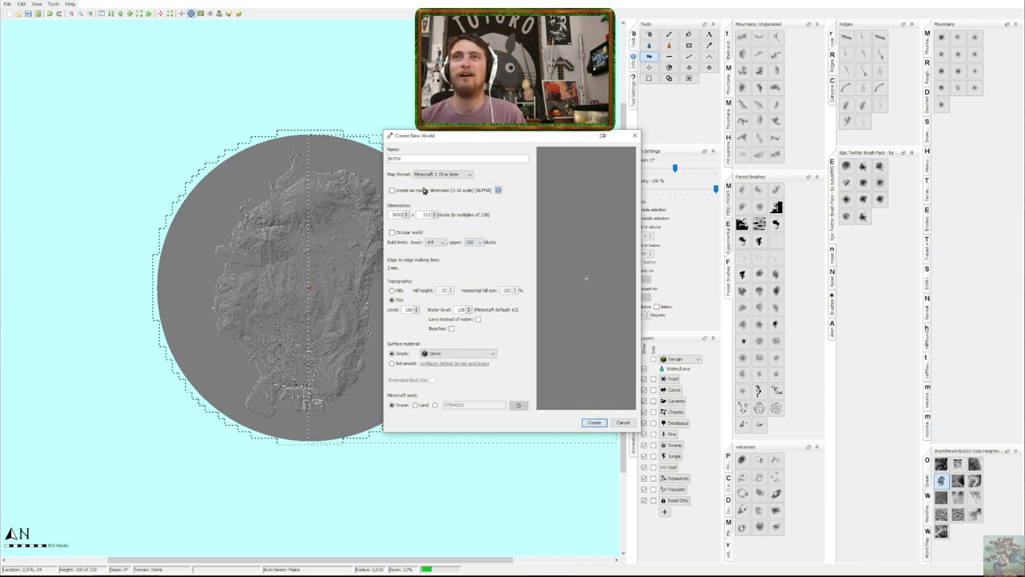
pyautogui.moveTo(422, 217); pyautogui.dragTo(463, 214)
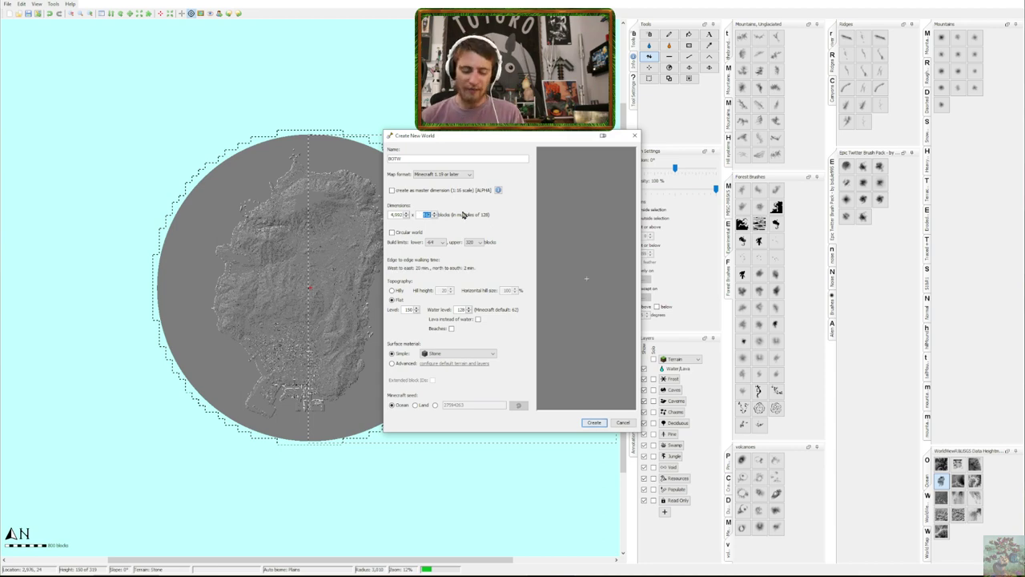
# Set the new world's dimensions to 4,992 by 4,992 blocks and create the square world
pyautogui.write('5000')
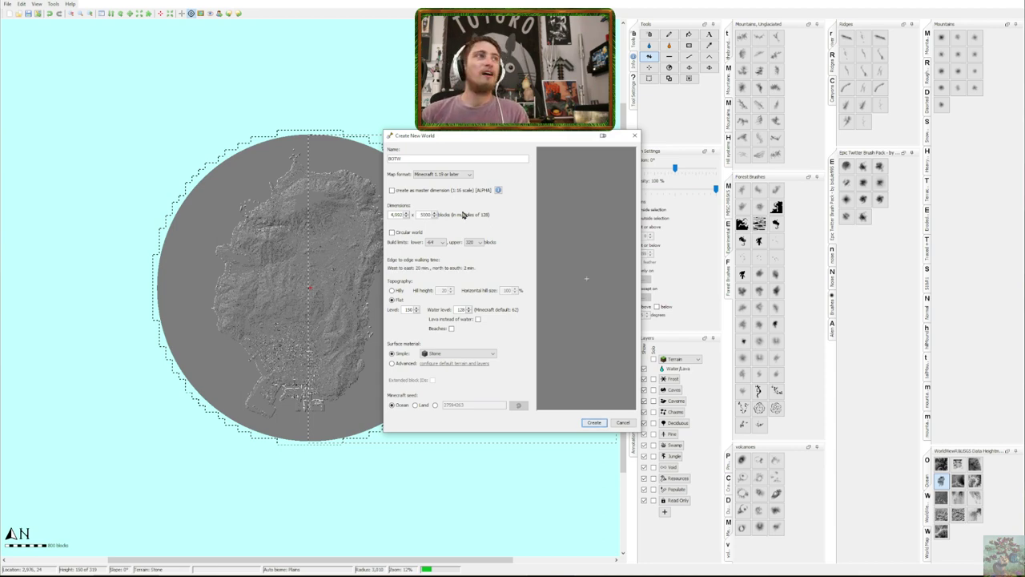
pyautogui.press('Tab')
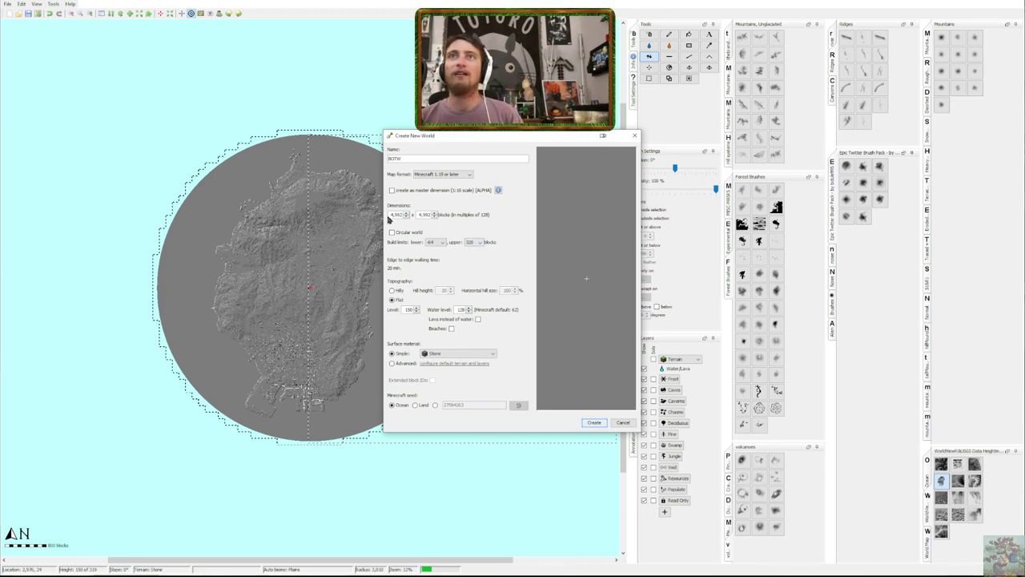
pyautogui.doubleClick(393, 214)
pyautogui.write('5')
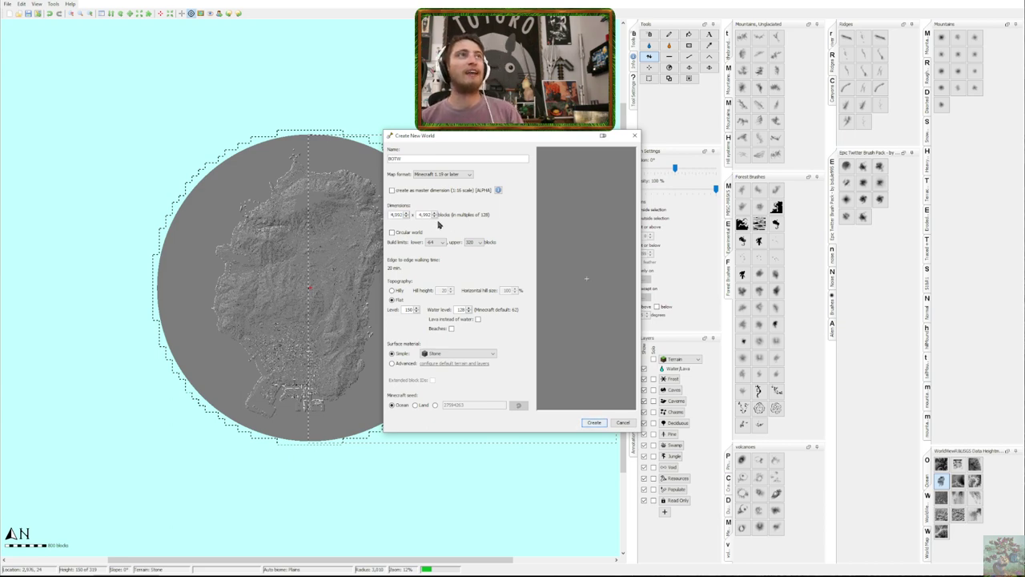
pyautogui.click(406, 212)
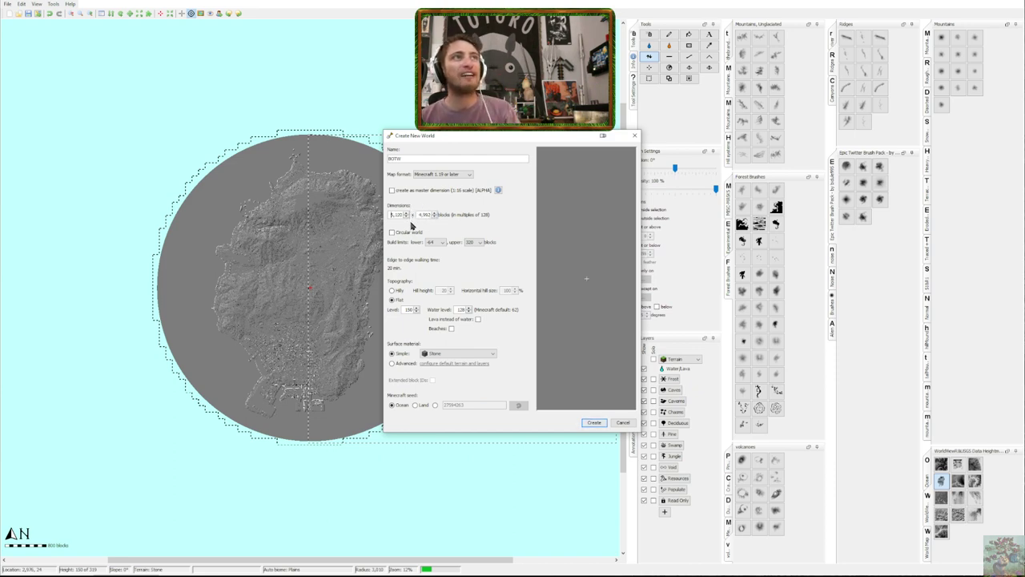
pyautogui.click(407, 216)
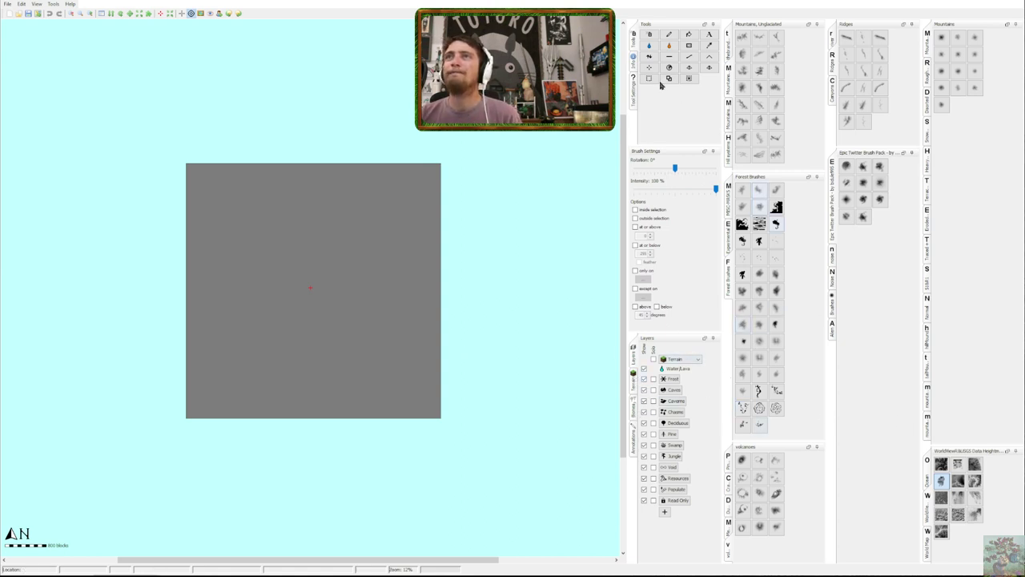
# Try to raise terrain across the square world with the height tool and a resized heightmap brush centred on the map
pyautogui.click(649, 56)
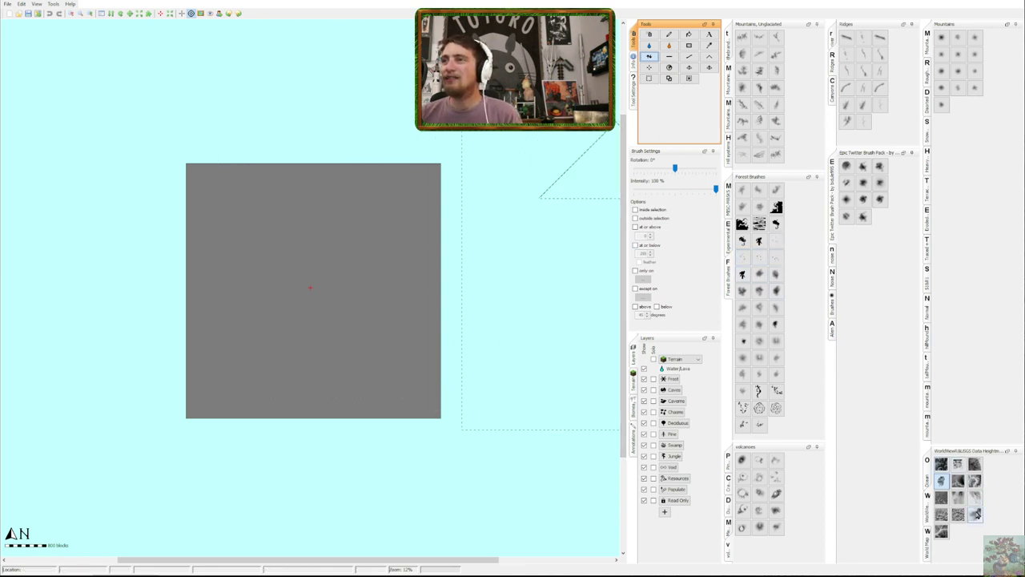
pyautogui.click(958, 466)
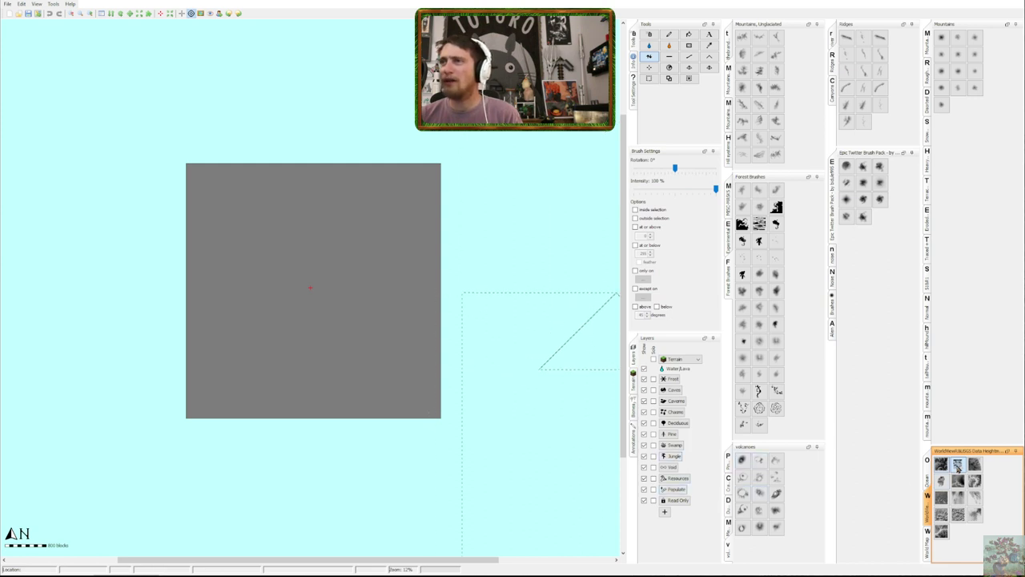
pyautogui.click(316, 284)
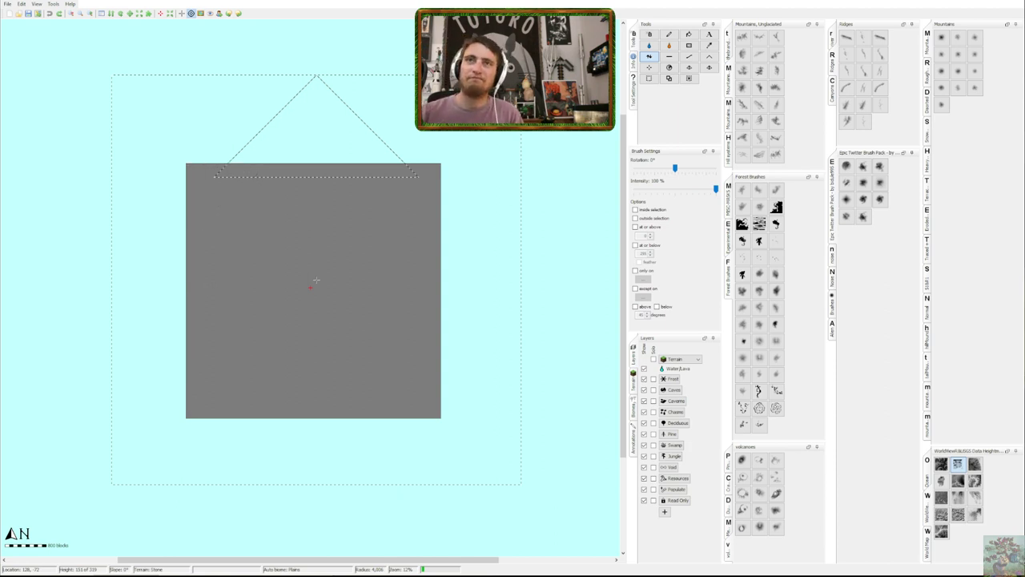
pyautogui.scroll(-2, 315, 280)
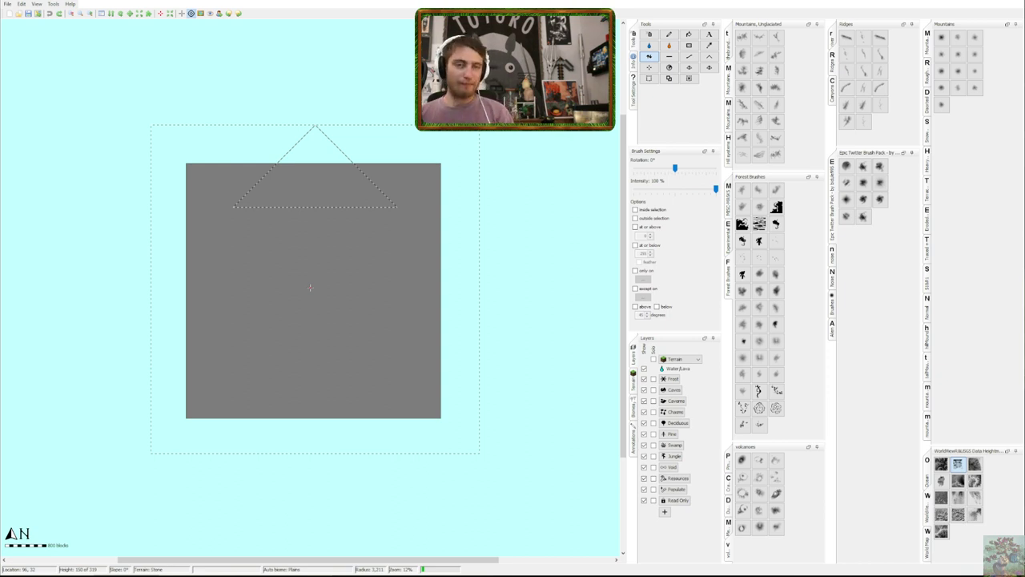
pyautogui.scroll(1, 310, 286)
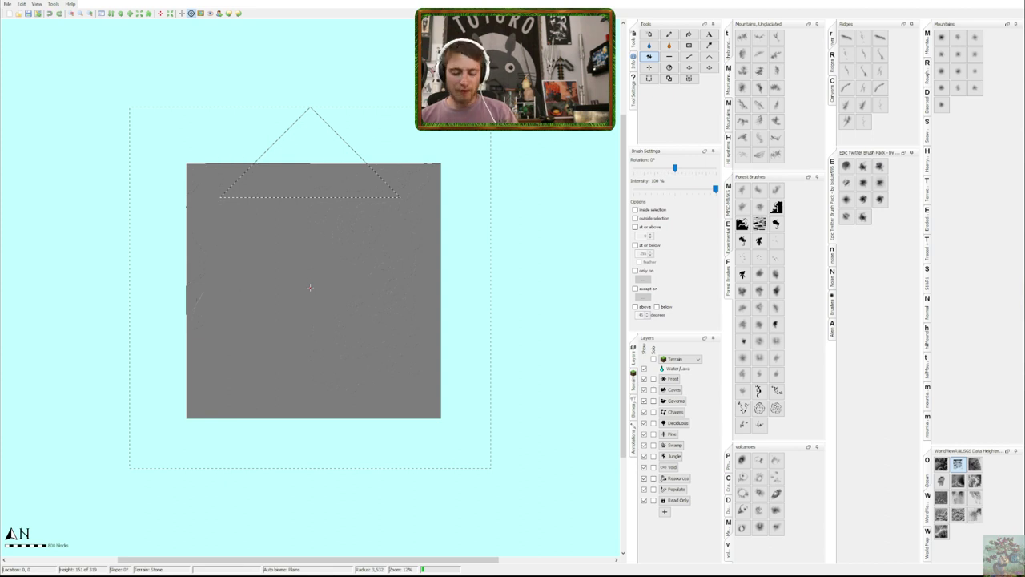
# Start another new world and name it BOTW
pyautogui.hotkey('ctrl', 'n')
pyautogui.click(518, 293)
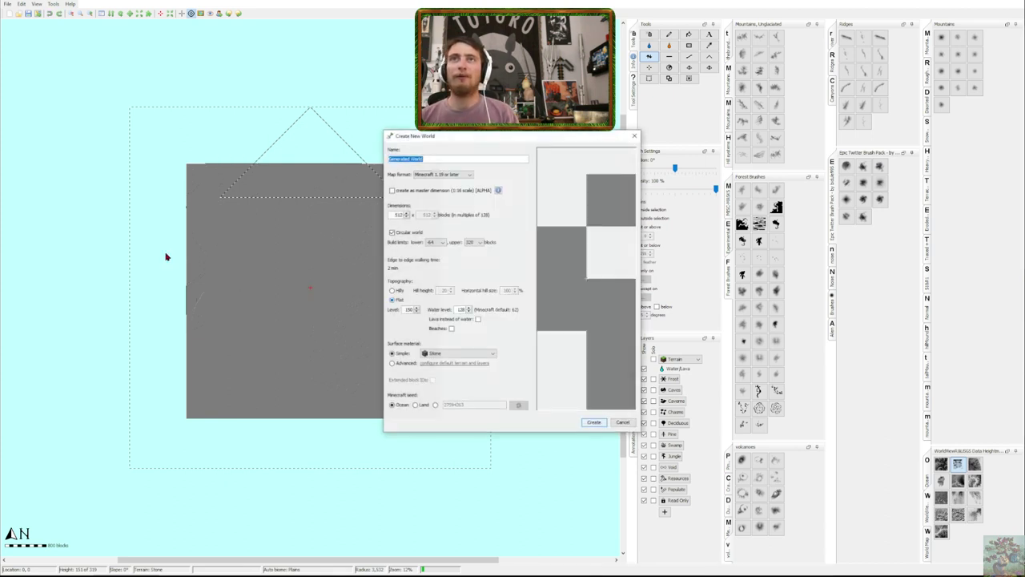
pyautogui.write('BTC')
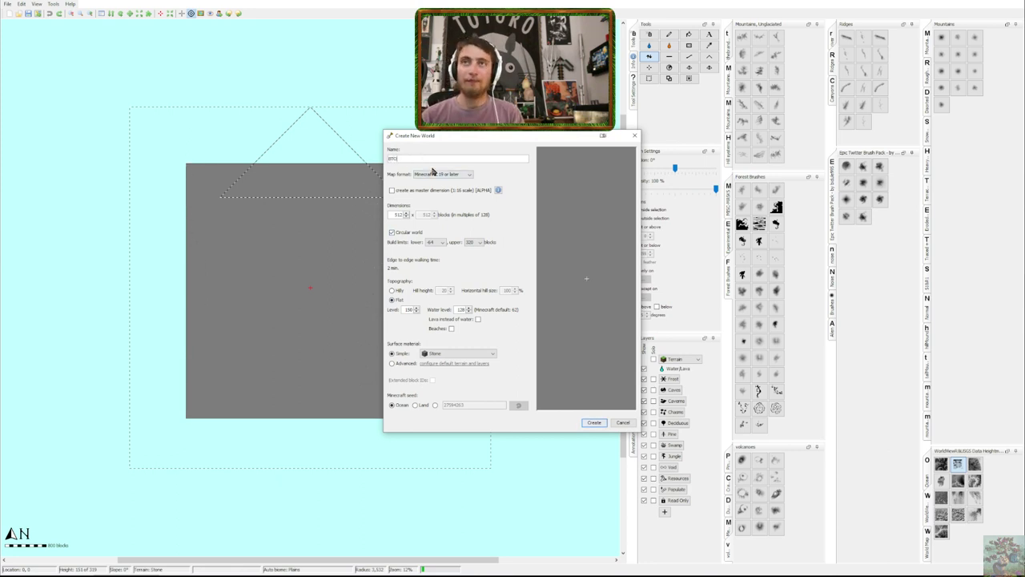
pyautogui.press('BackSpace')
pyautogui.write('OTW')
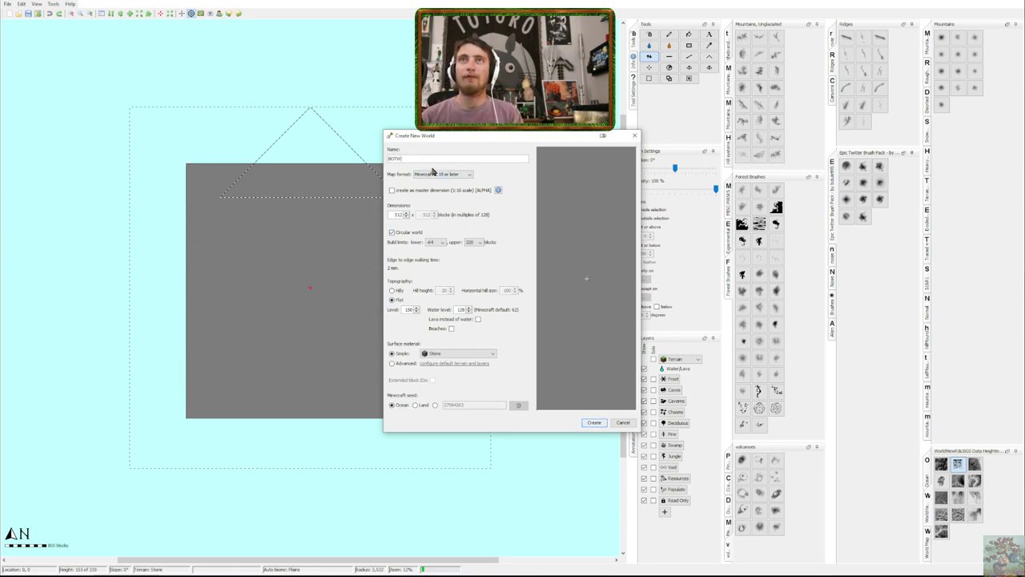
# Turn off the circular world option and set the world's dimensions to 5000 by 5000 blocks
pyautogui.doubleClick(395, 214)
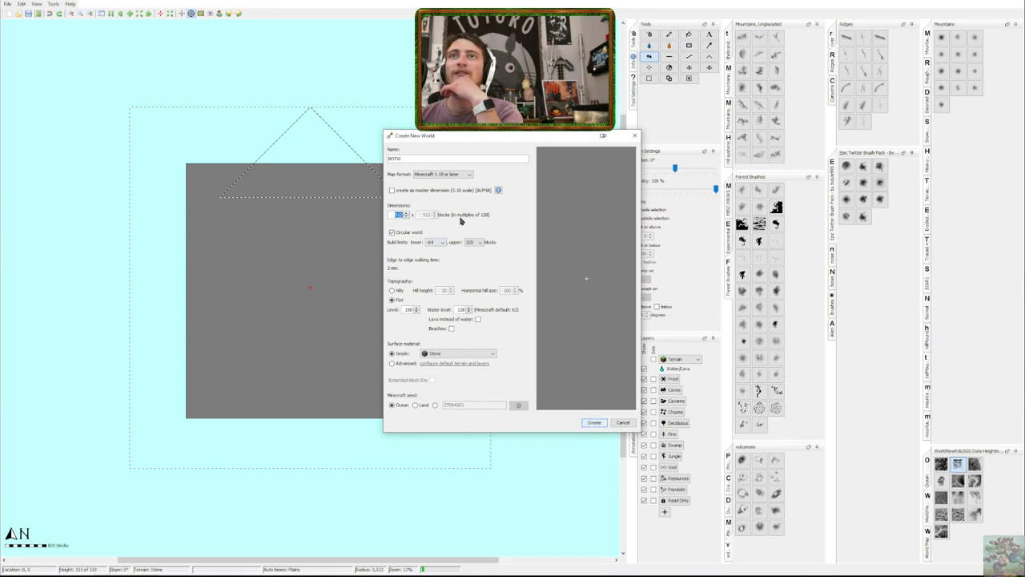
pyautogui.write('5000')
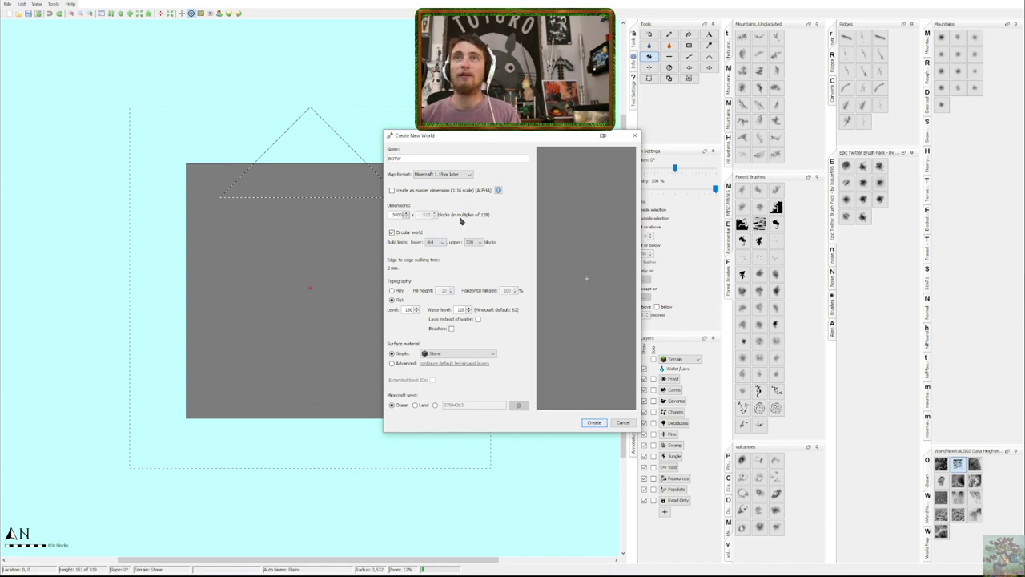
pyautogui.click(393, 232)
pyautogui.doubleClick(426, 215)
pyautogui.write('5')
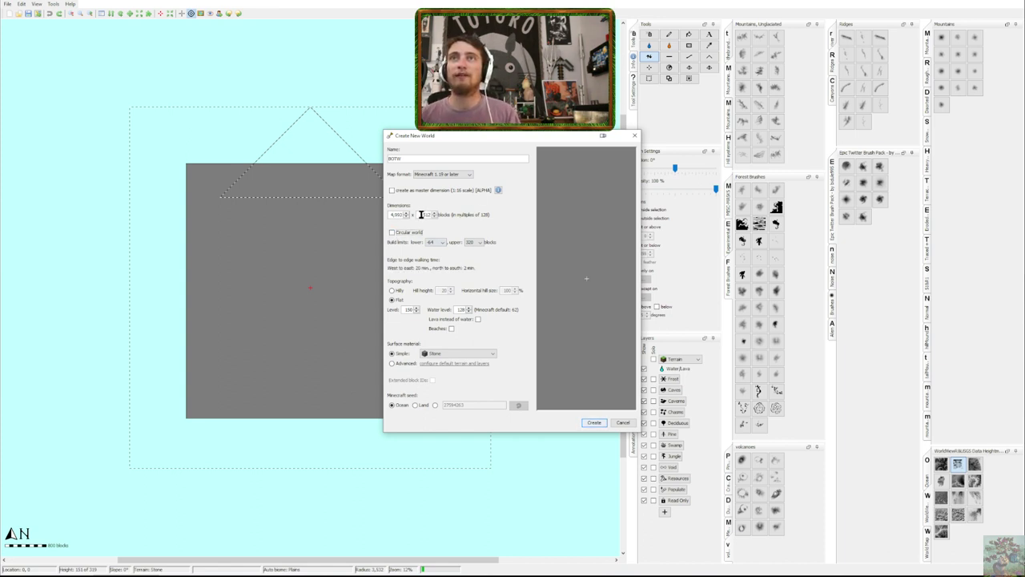
pyautogui.write('000')
pyautogui.press('Tab')
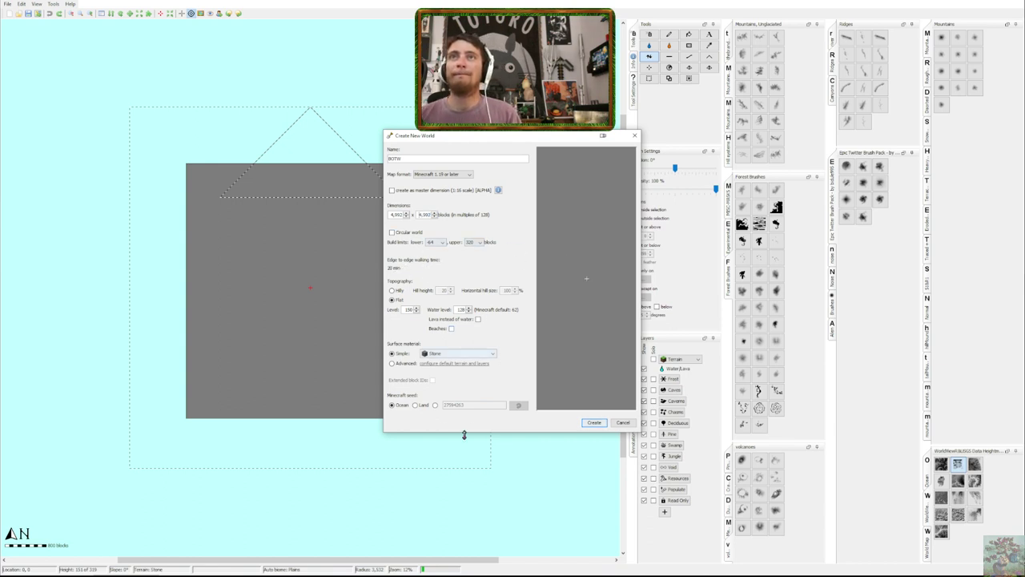
# Set both the flat terrain level and the water level to 0, and create the world
pyautogui.doubleClick(409, 309)
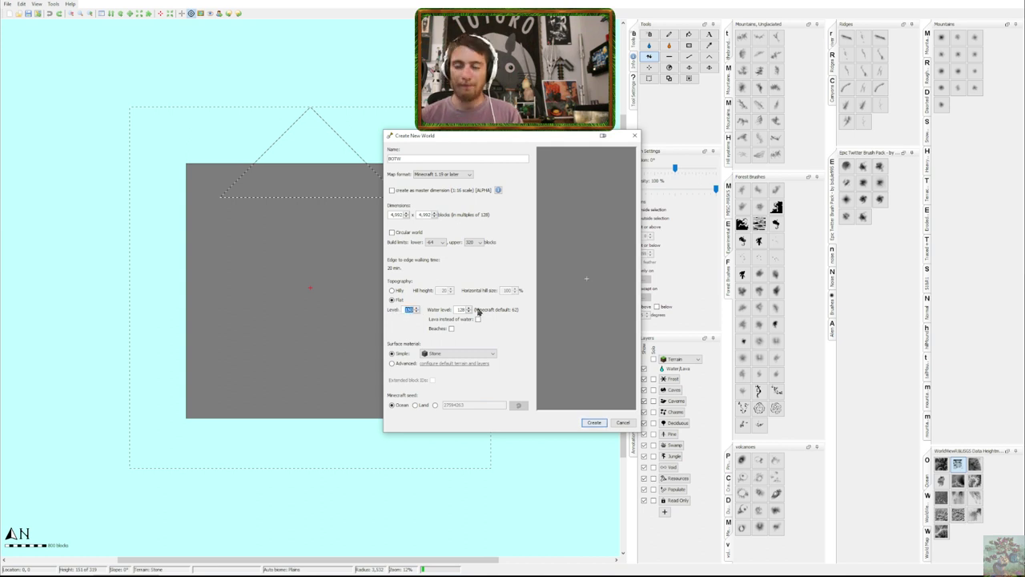
pyautogui.write('0')
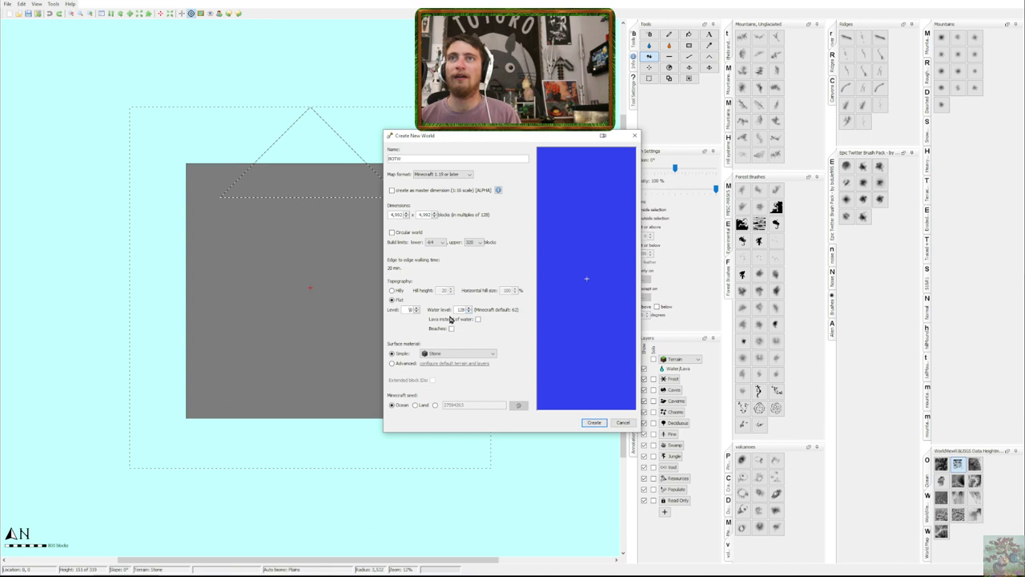
pyautogui.doubleClick(461, 309)
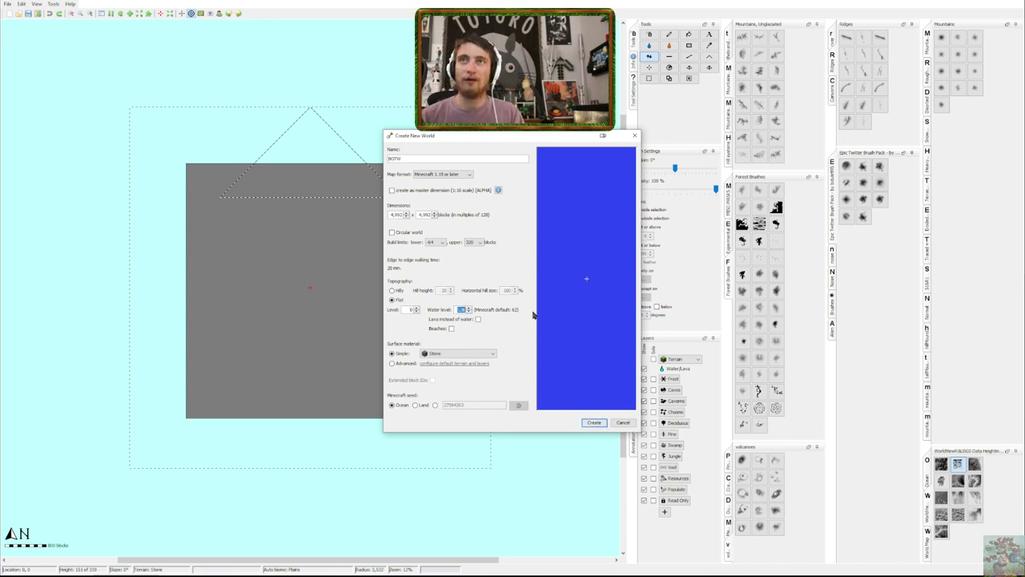
pyautogui.write('0')
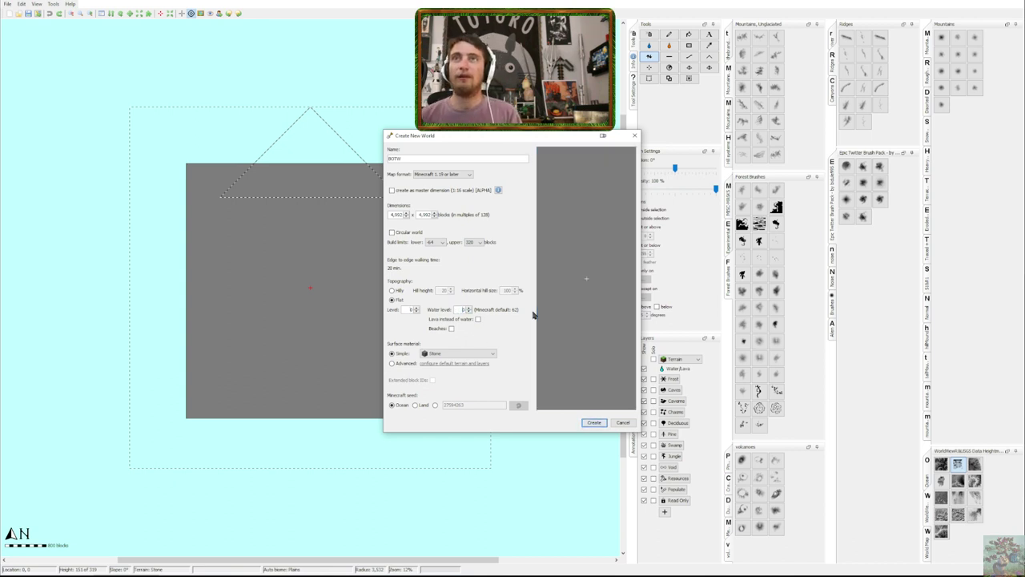
pyautogui.click(593, 422)
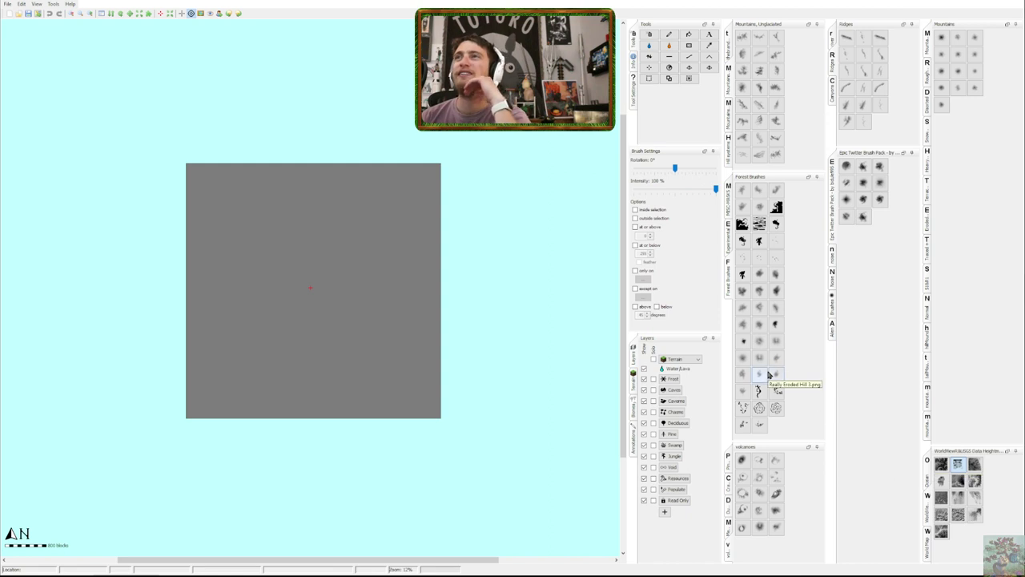
# Raise the terrain across the whole world with the height tool and the resized heightmap brush centred on the map
pyautogui.click(960, 483)
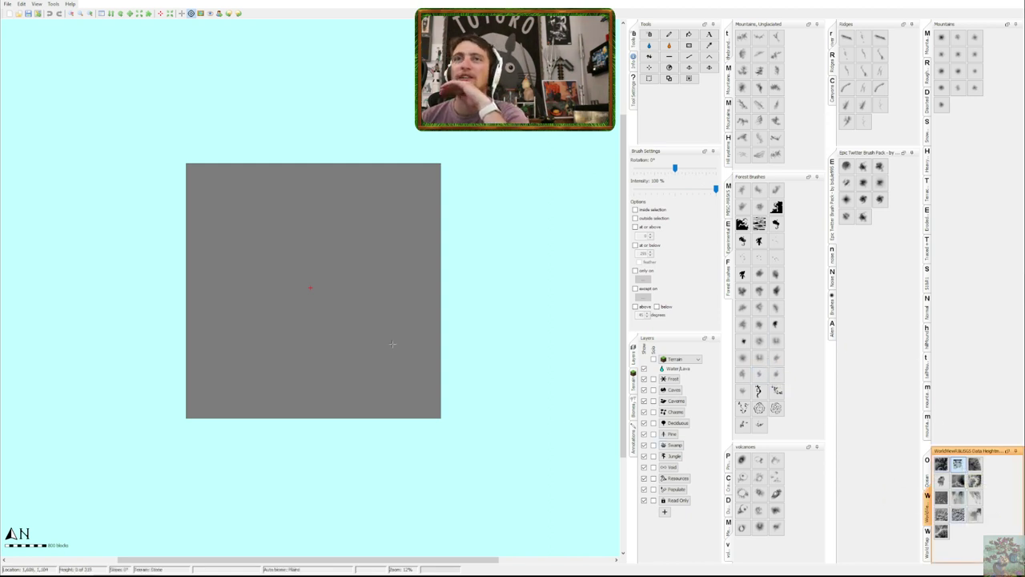
pyautogui.press('r')
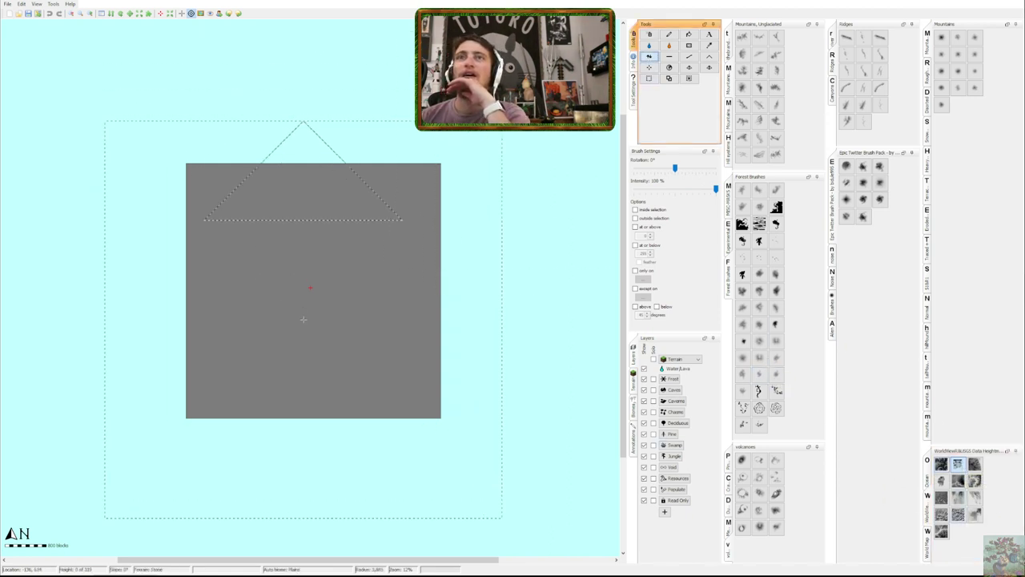
pyautogui.scroll(-2, 308, 282)
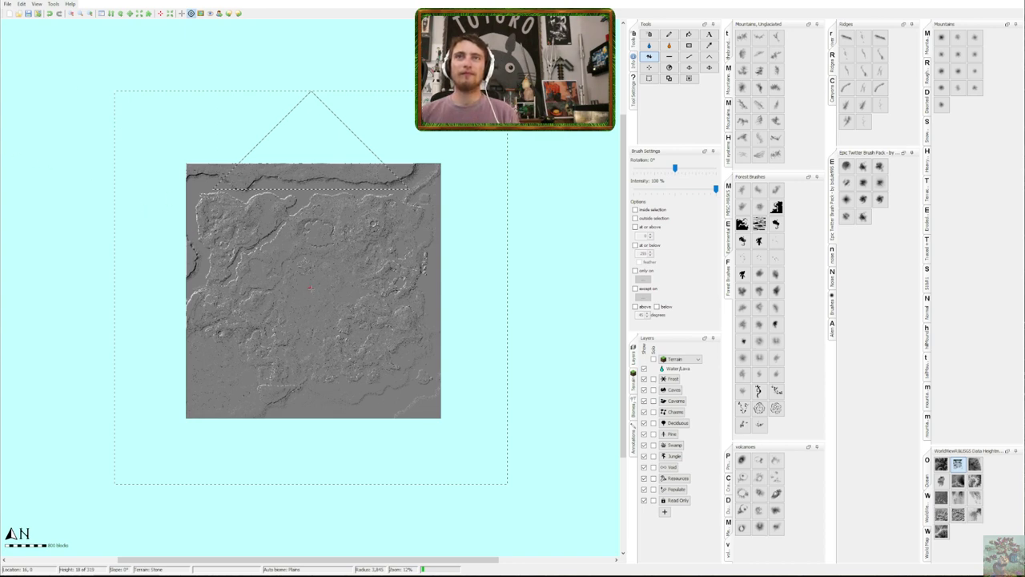
# Open the world's Minecraft export settings and set the surface's underground material to Stone
pyautogui.hotkey('ctrl', 'e')
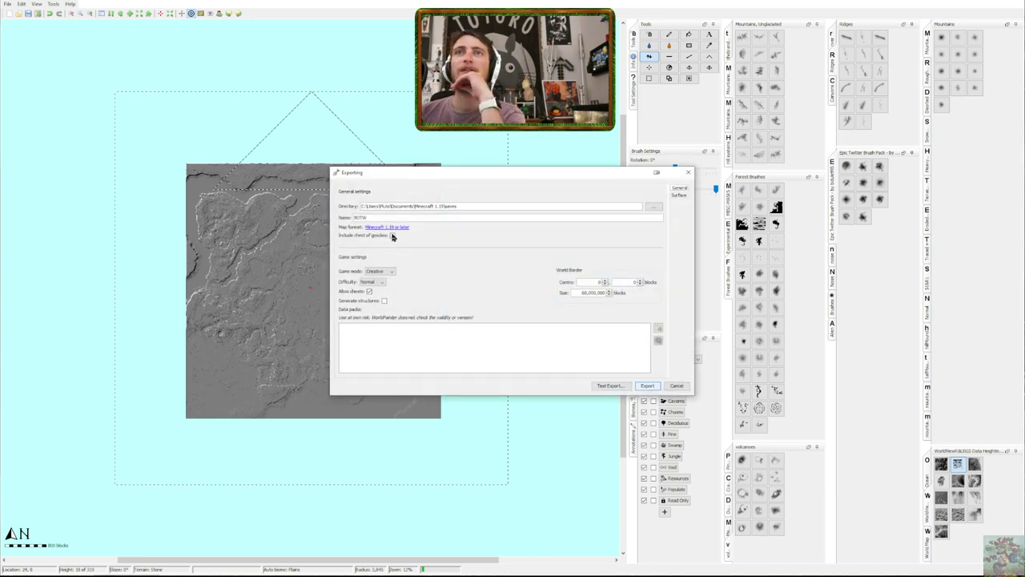
pyautogui.click(678, 195)
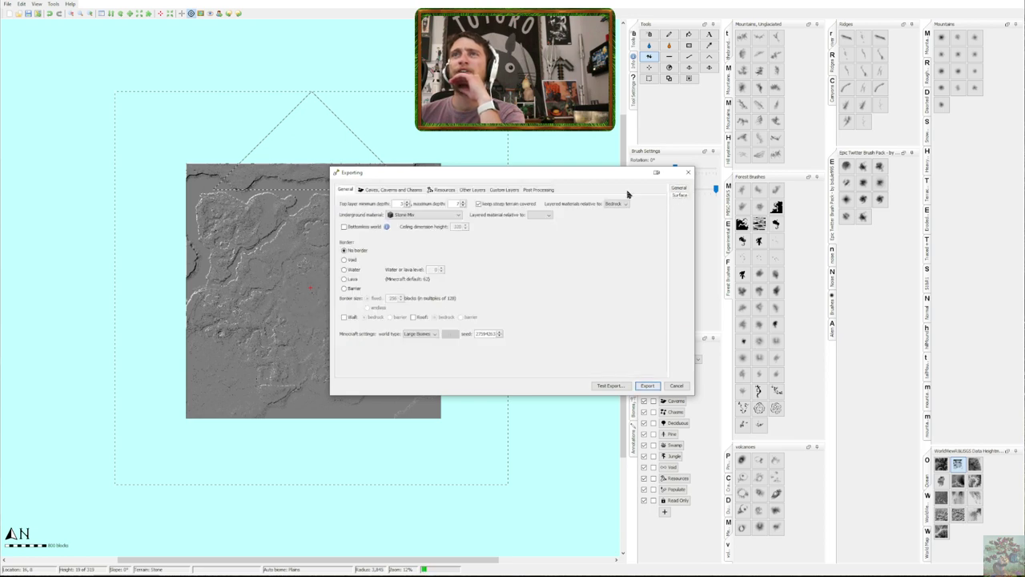
pyautogui.click(408, 216)
pyautogui.click(409, 216)
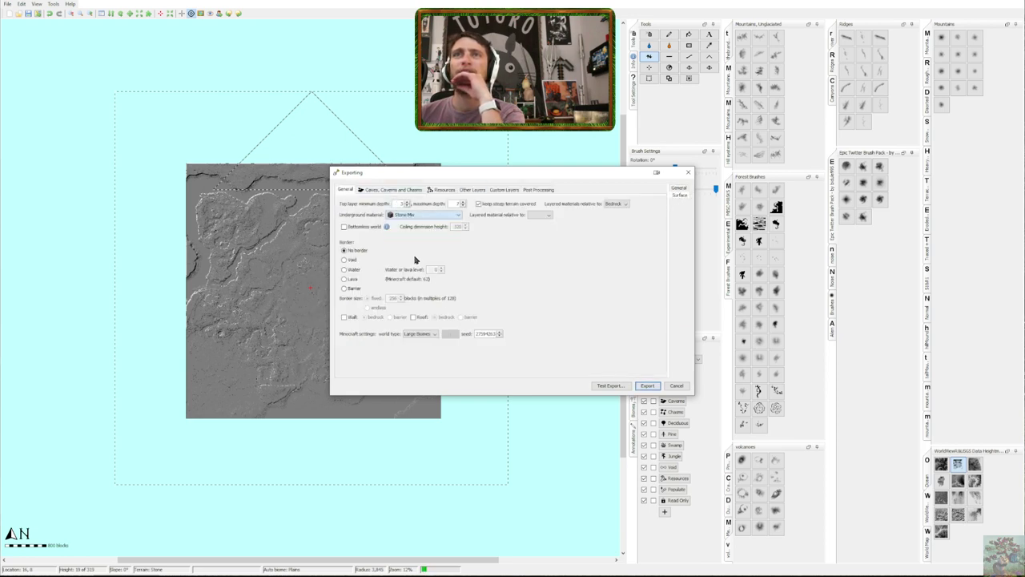
pyautogui.click(413, 216)
pyautogui.scroll(-5, 420, 243)
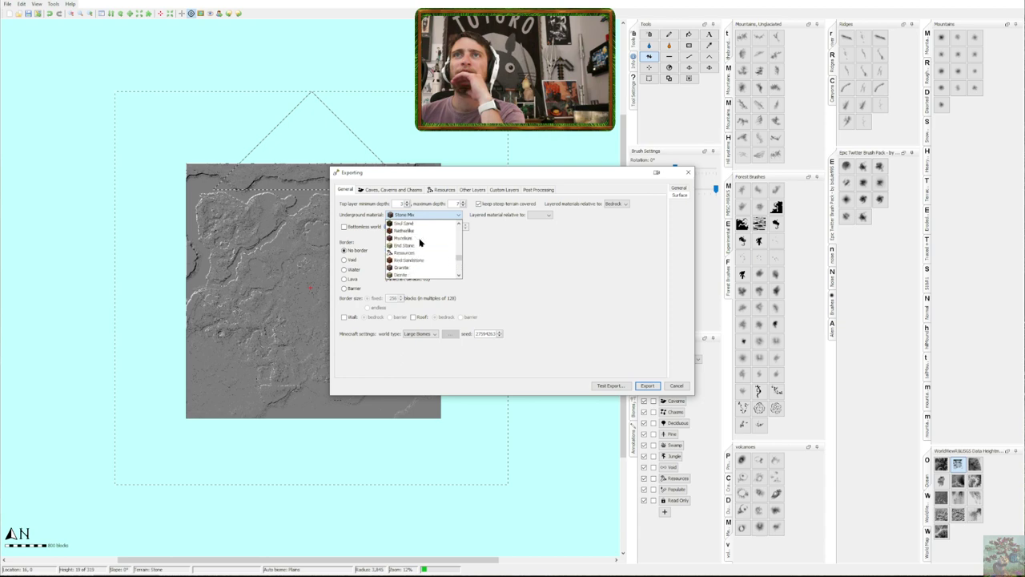
pyautogui.scroll(-6, 420, 243)
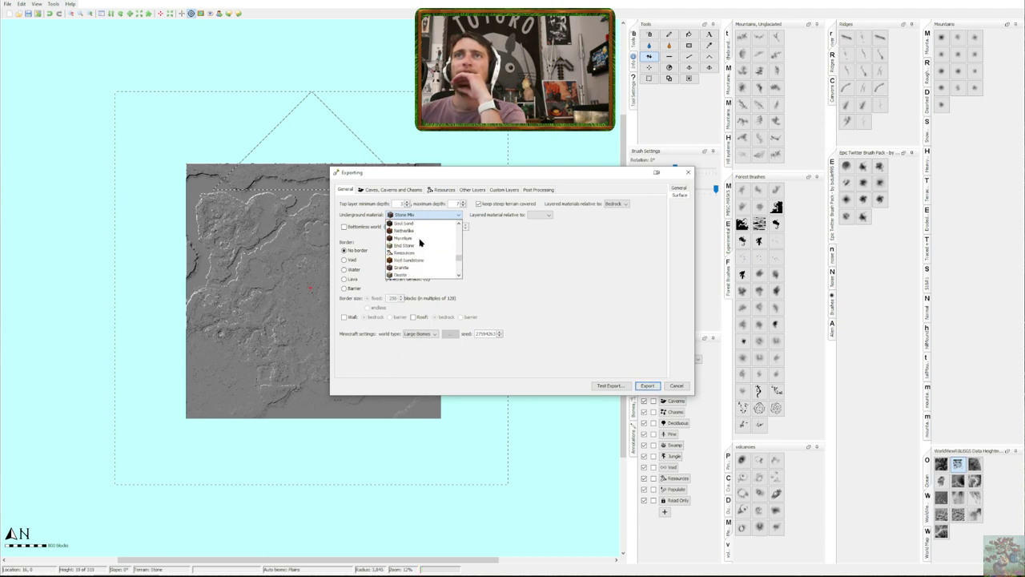
pyautogui.scroll(3, 421, 244)
pyautogui.scroll(-3, 423, 254)
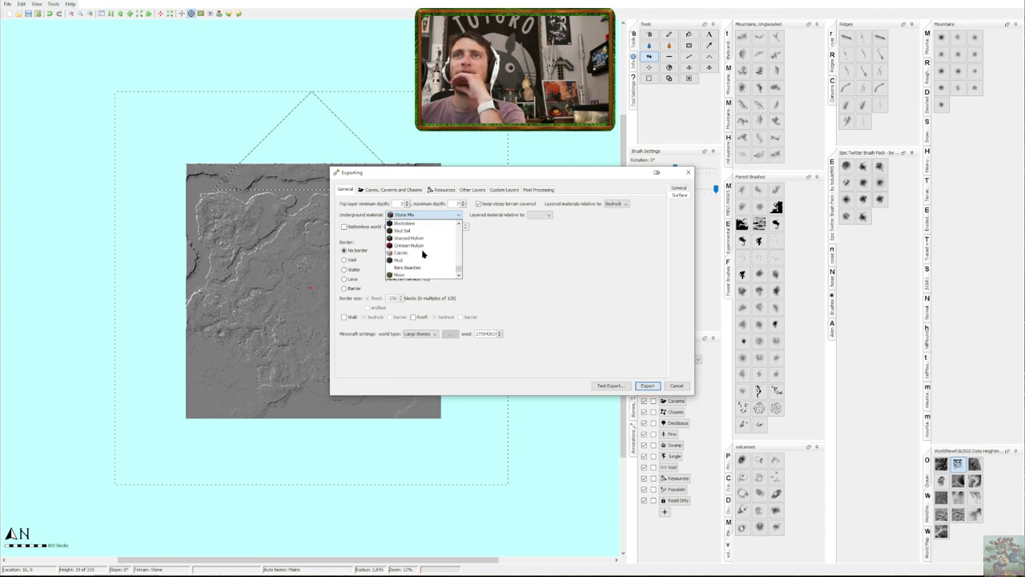
pyautogui.scroll(4, 423, 254)
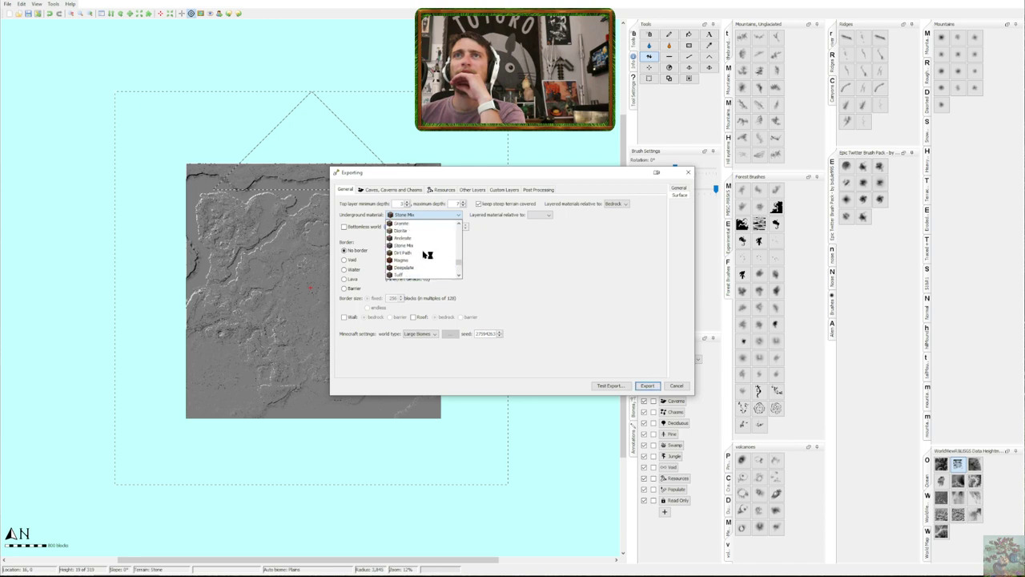
pyautogui.scroll(5, 423, 254)
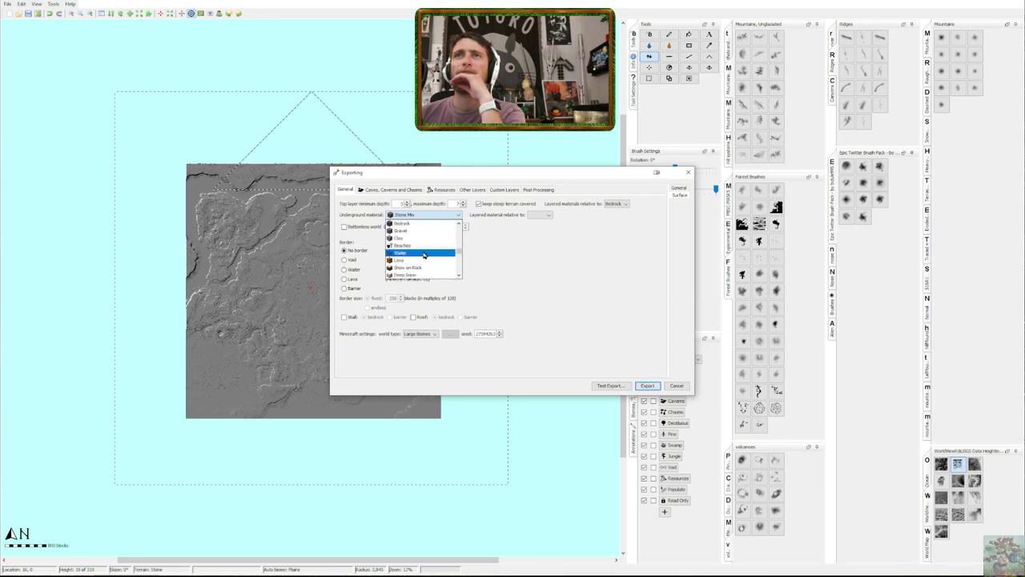
pyautogui.scroll(3, 423, 254)
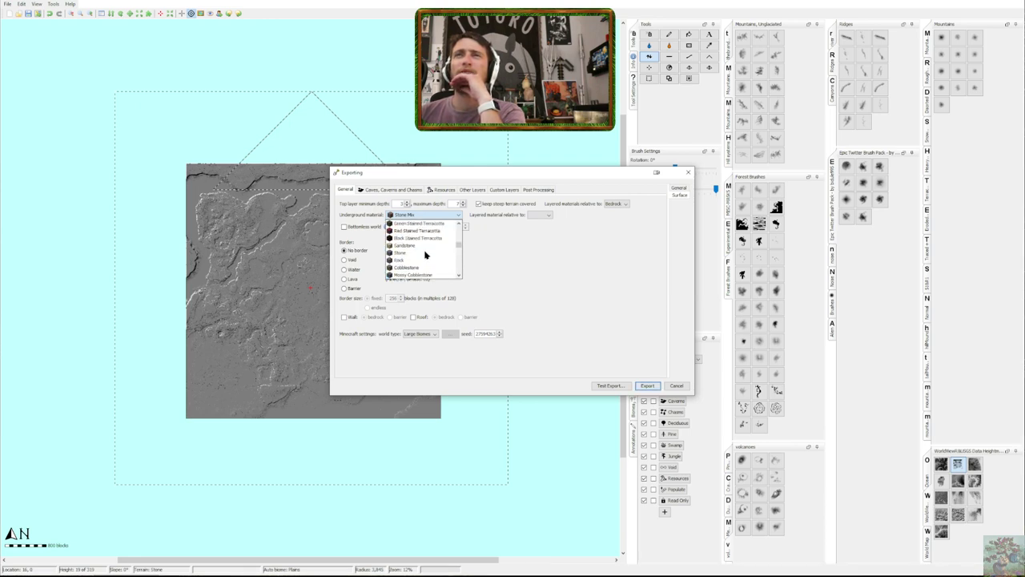
pyautogui.click(422, 254)
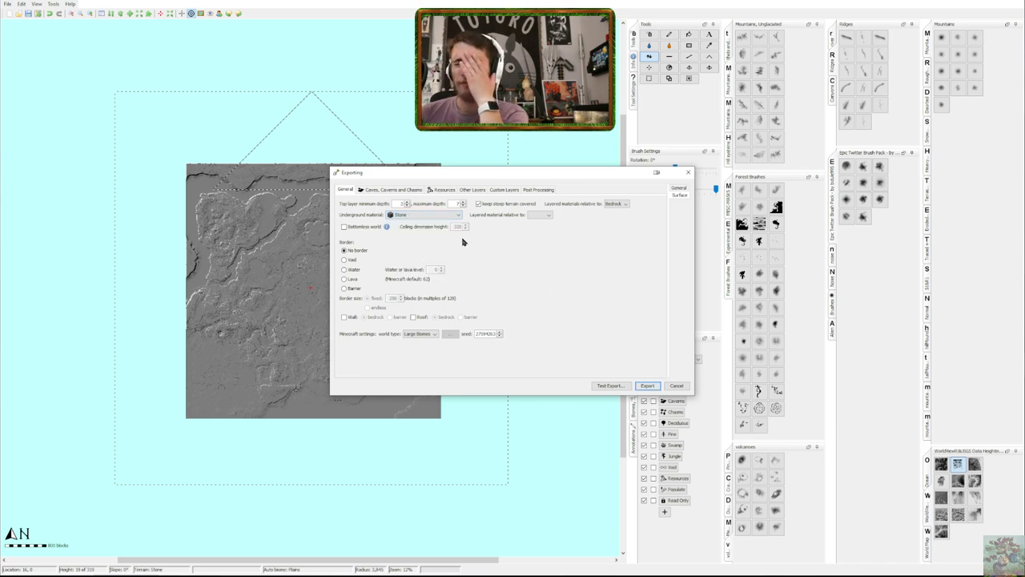
# Export the BOTW world to Minecraft with the current settings and dismiss the finished export's report
pyautogui.click(647, 386)
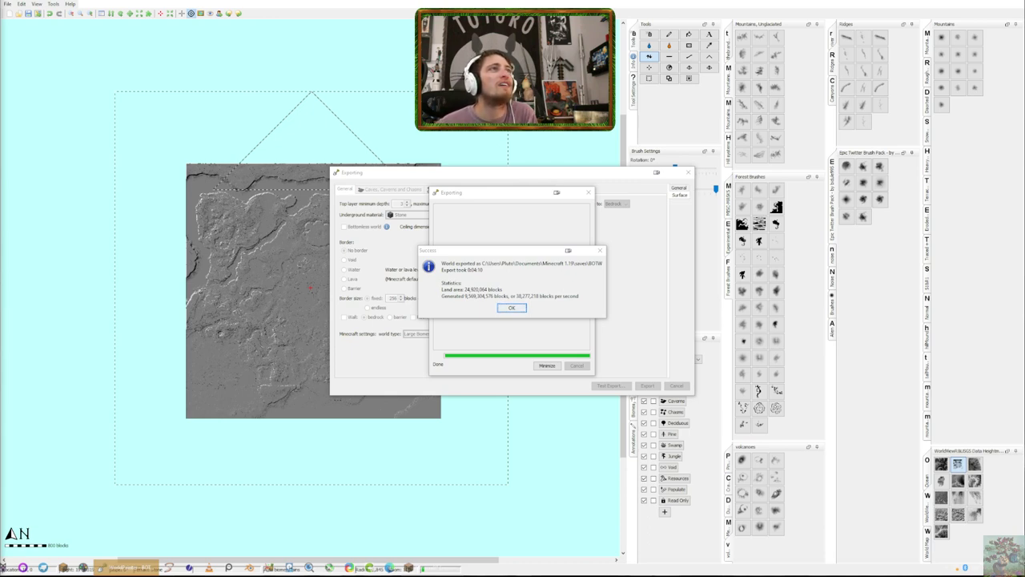
pyautogui.hotkey('alt', 'Tab')
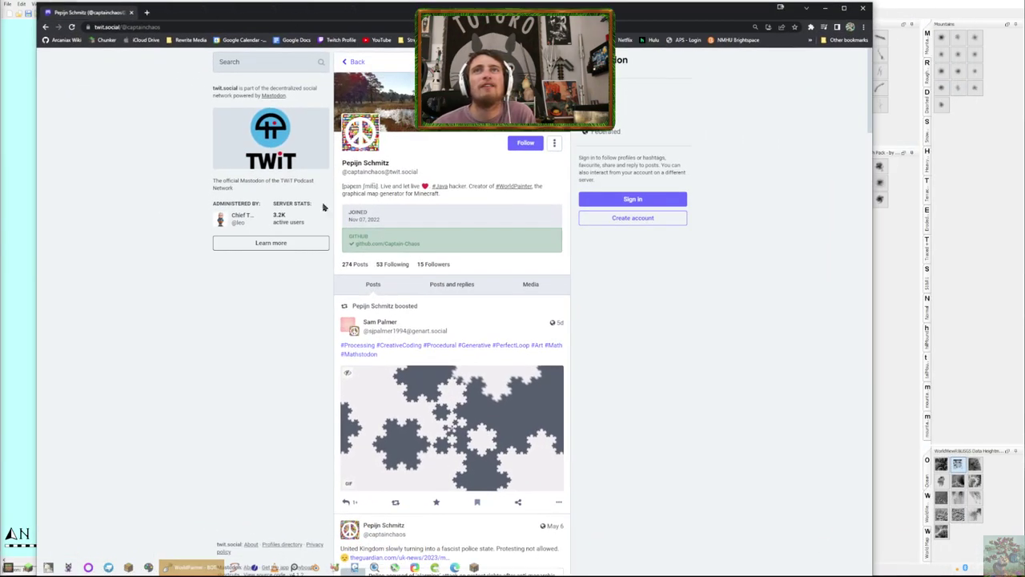
pyautogui.moveTo(462, 440)
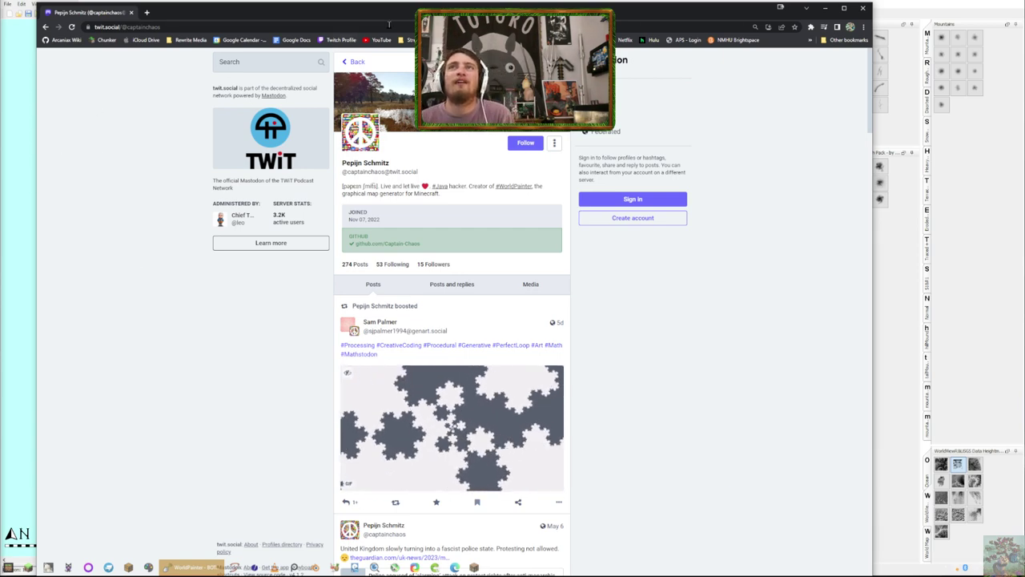
pyautogui.press('super+Down')
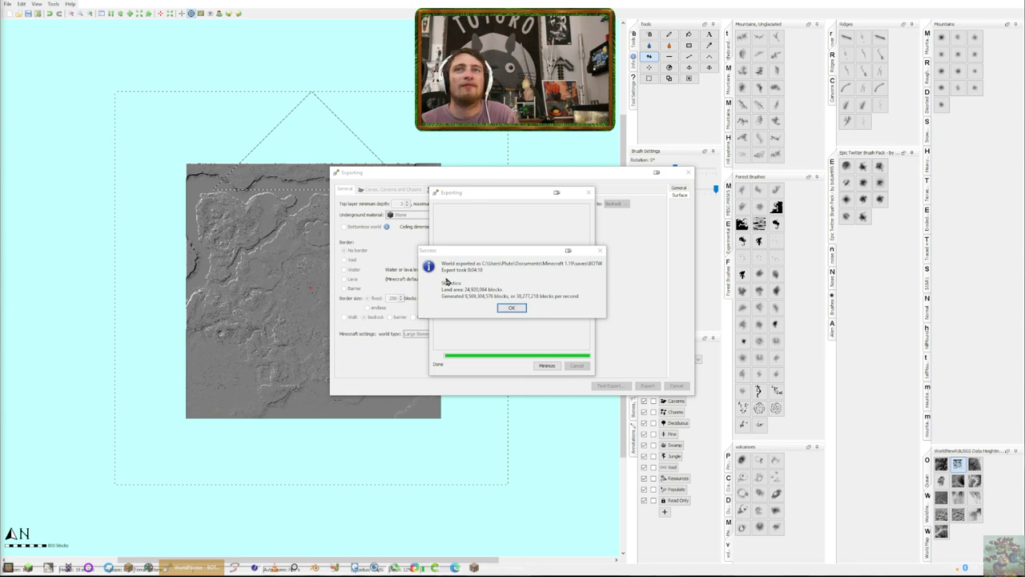
pyautogui.click(512, 308)
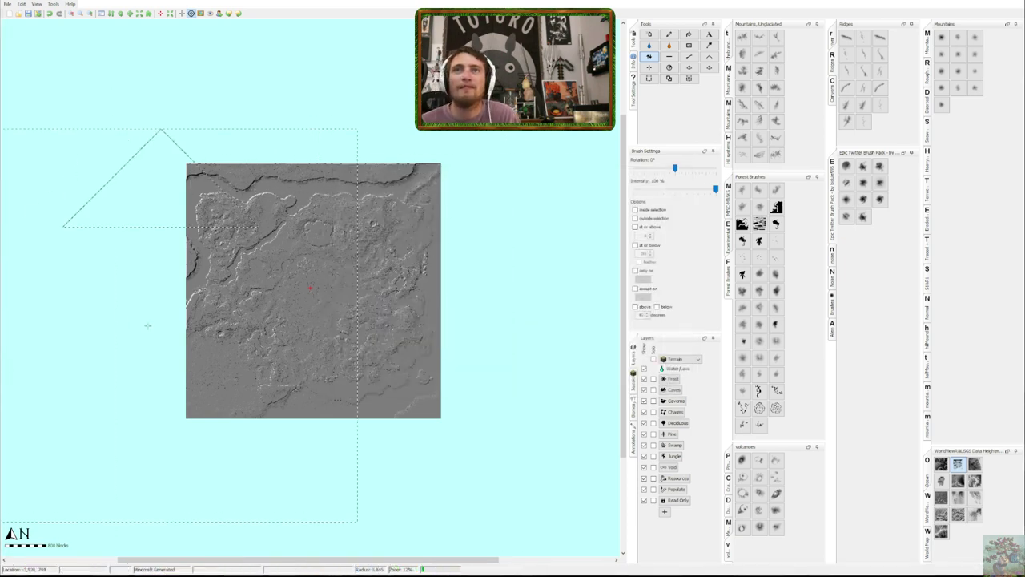
# Switch to Minecraft, then save and quit the running world to the title screen
pyautogui.moveTo(192, 569)
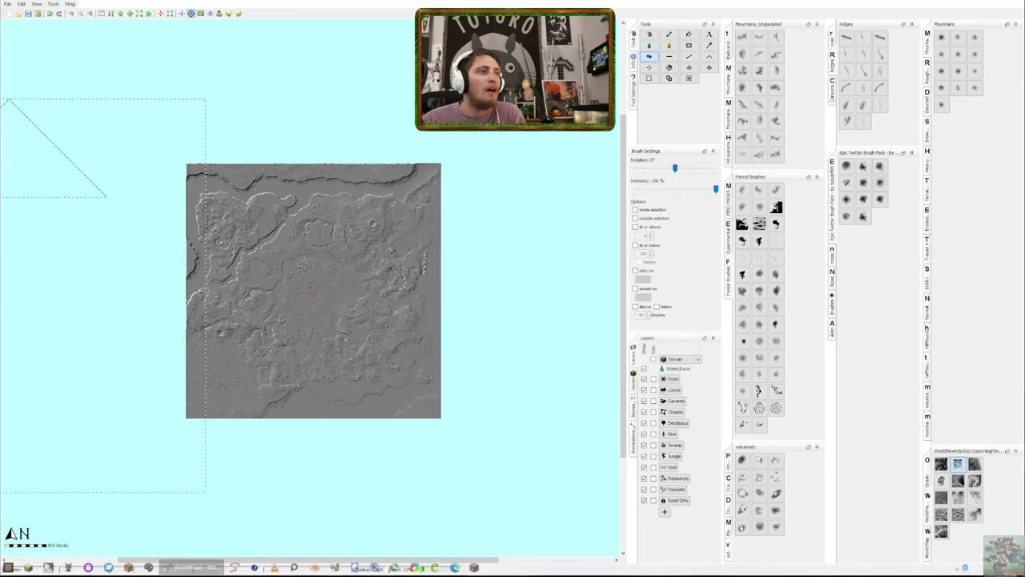
pyautogui.click(192, 567)
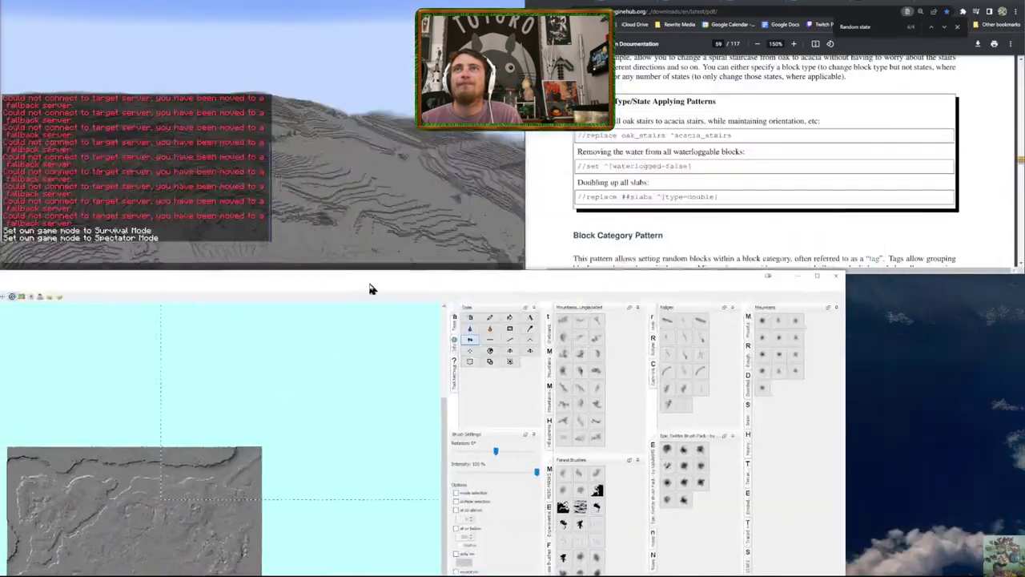
pyautogui.moveTo(678, 373); pyautogui.dragTo(689, 376)
pyautogui.moveTo(234, 1); pyautogui.dragTo(241, 320)
pyautogui.press('Escape')
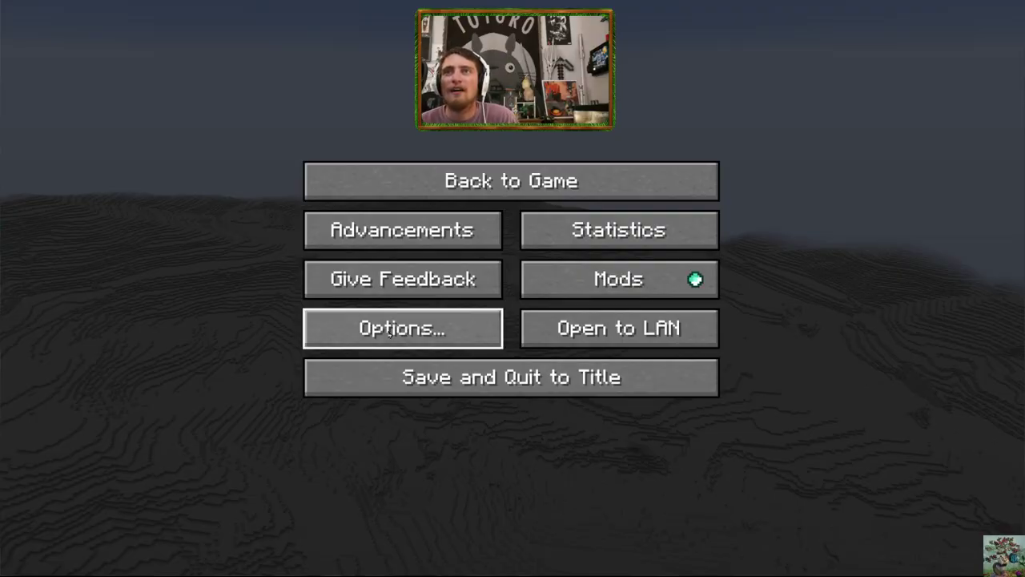
pyautogui.click(475, 388)
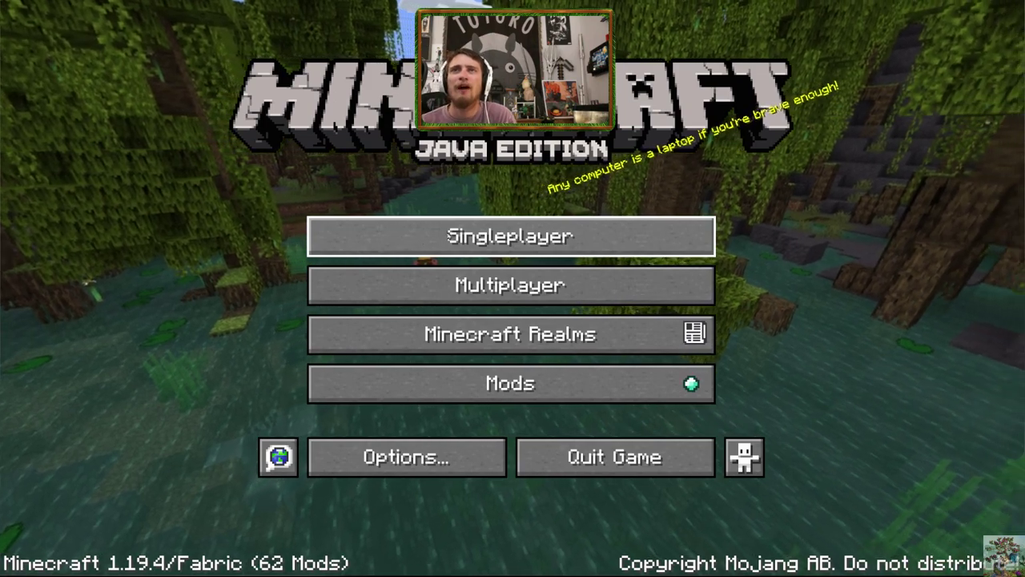
# Open Minecraft's resource pack settings and its pack folder in a file browser window
pyautogui.click(511, 237)
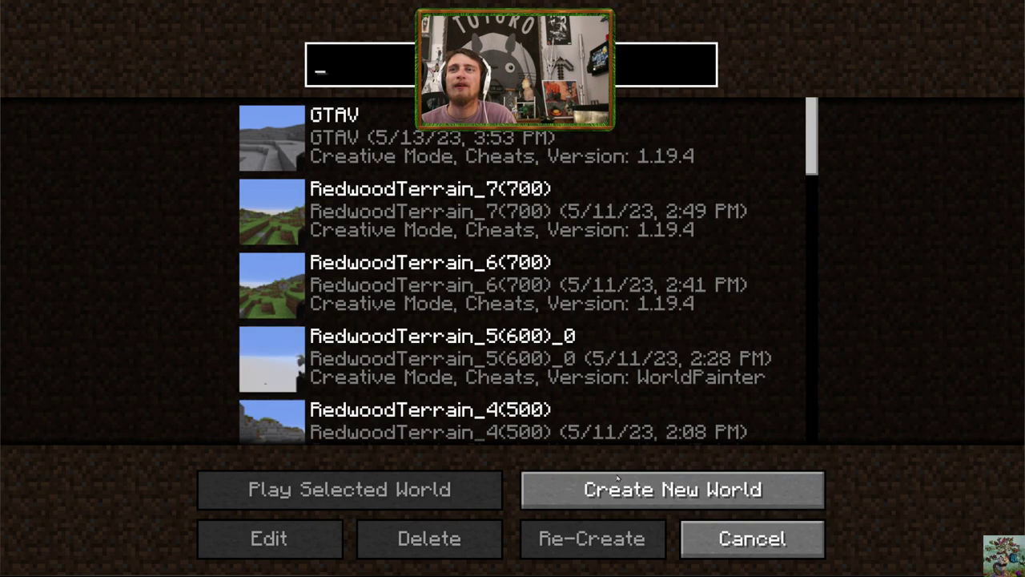
pyautogui.click(725, 538)
pyautogui.click(404, 458)
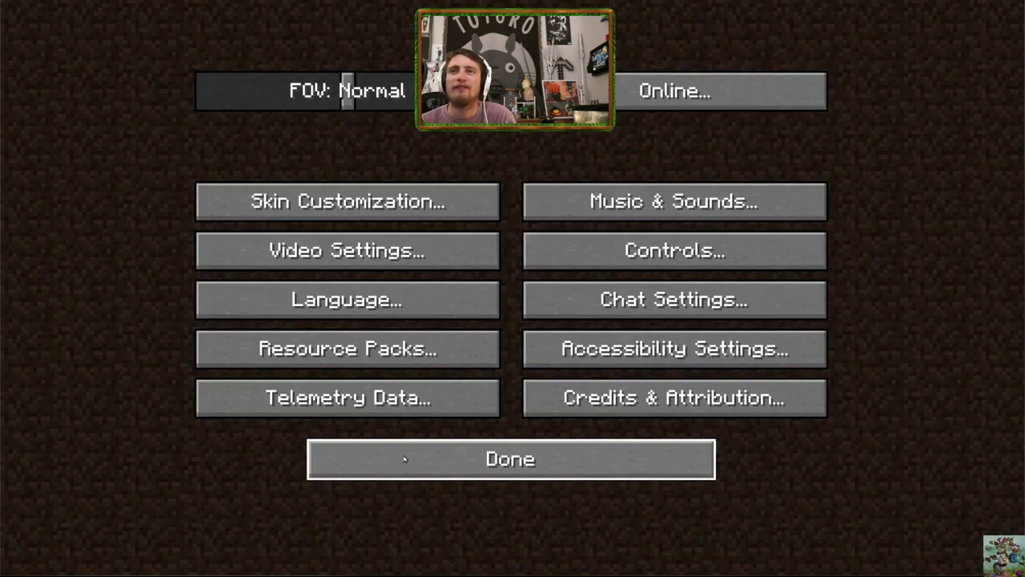
pyautogui.click(347, 396)
pyautogui.press('Escape')
pyautogui.click(348, 349)
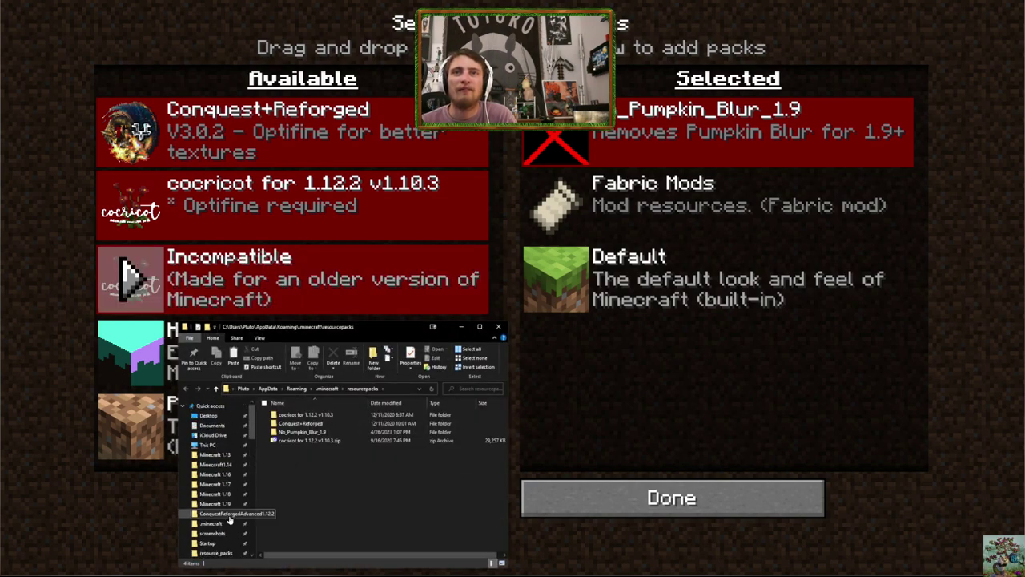
# Browse to the saves folder of Minecraft 1.19 and select the exported BOTW world folder
pyautogui.click(231, 501)
pyautogui.click(315, 509)
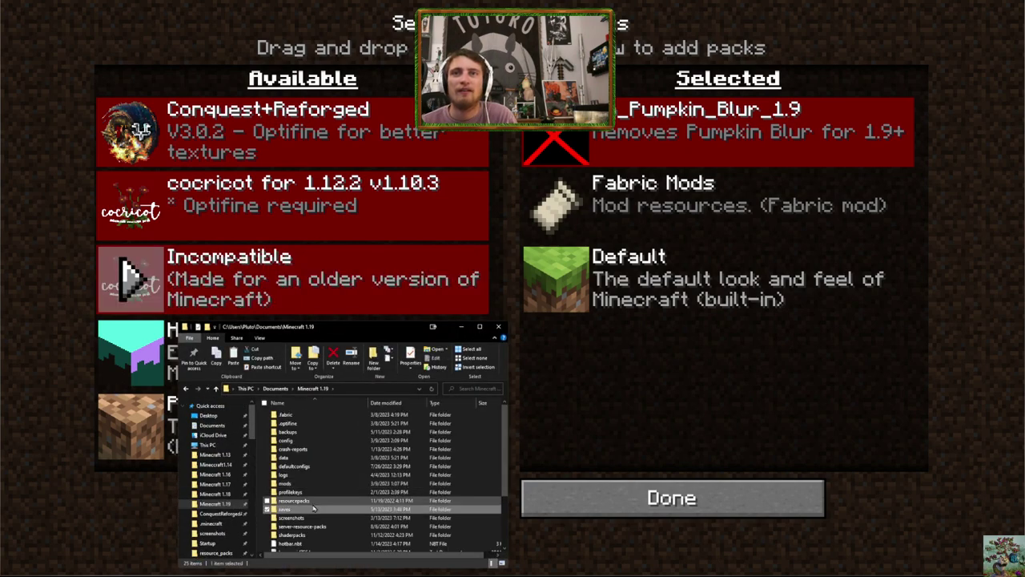
pyautogui.doubleClick(315, 509)
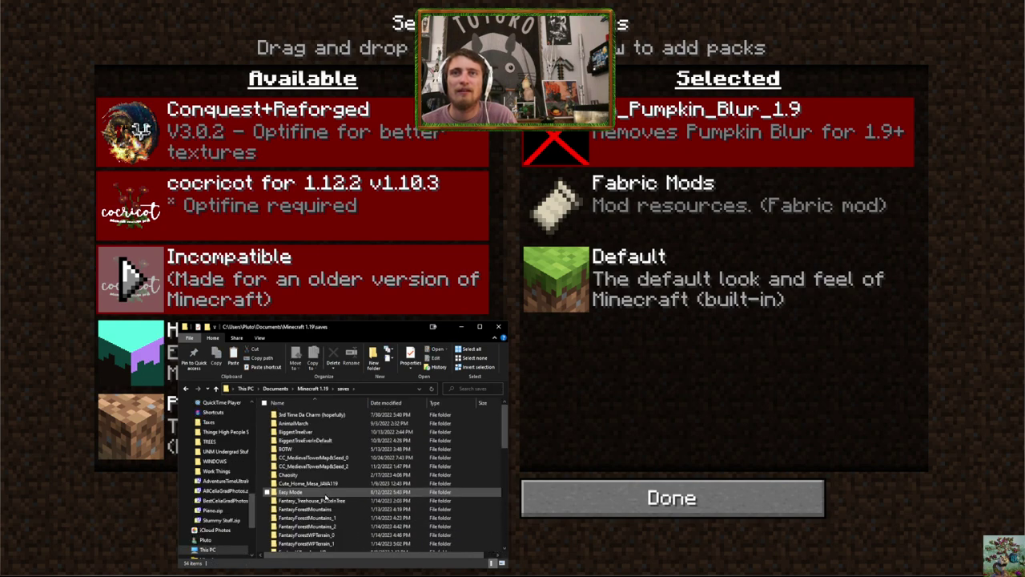
pyautogui.click(320, 449)
pyautogui.rightClick(320, 450)
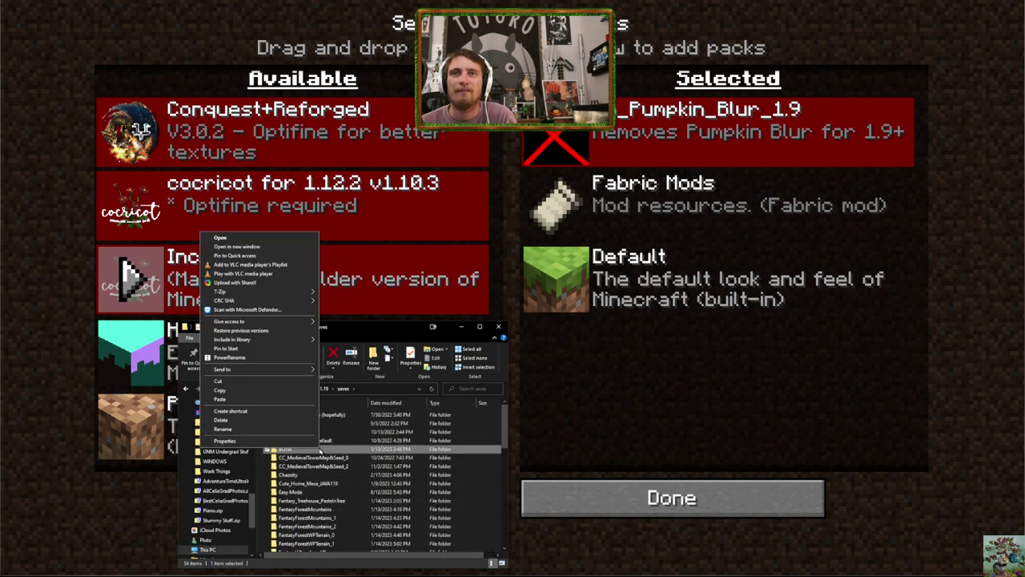
pyautogui.press('Escape')
pyautogui.press('F2')
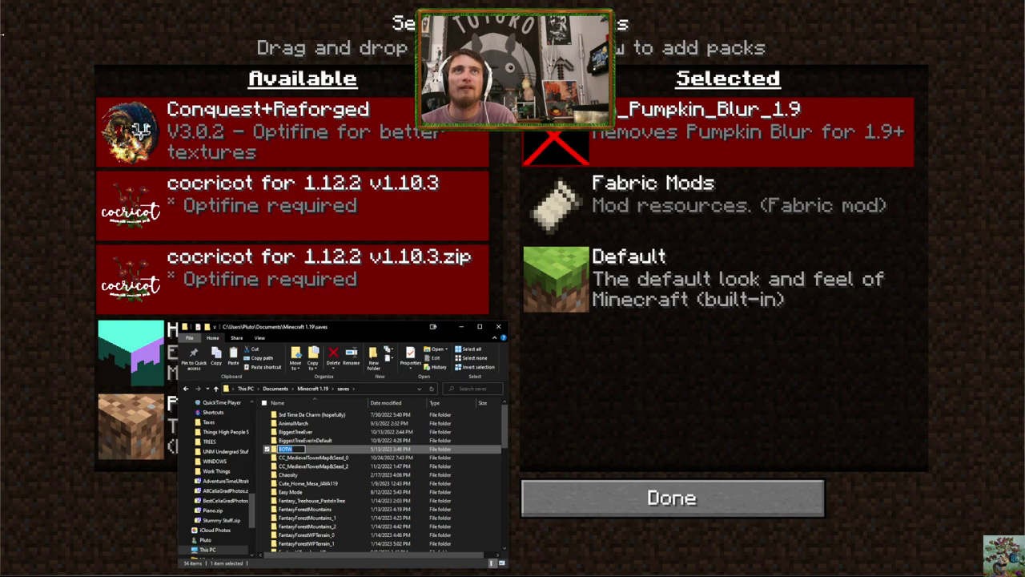
pyautogui.click(176, 48)
# Leave full screen and move the BOTW folder by way of the desktop into the .minecraft saves folder
pyautogui.press('F11')
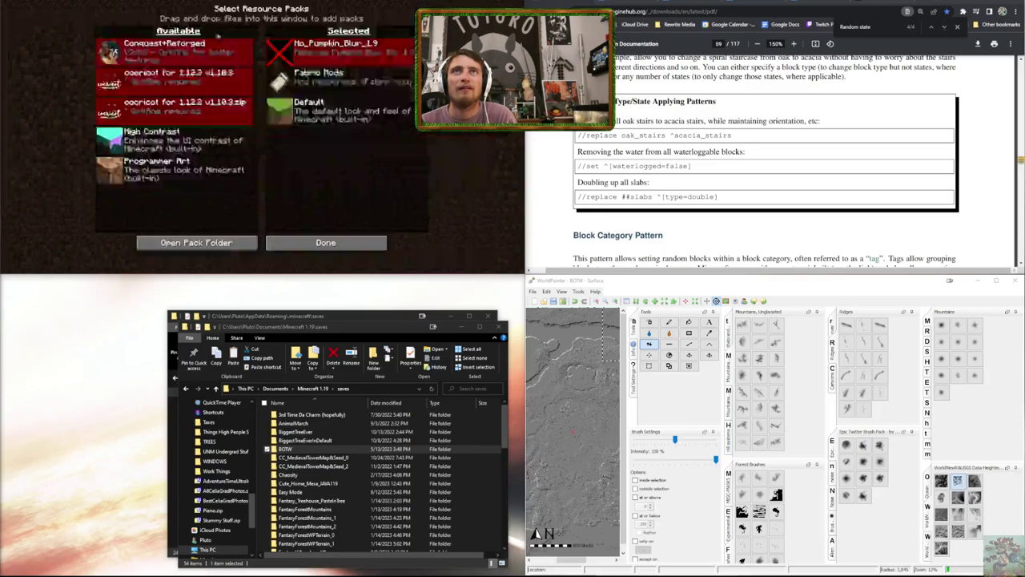
pyautogui.moveTo(303, 451); pyautogui.dragTo(116, 421)
pyautogui.click(320, 314)
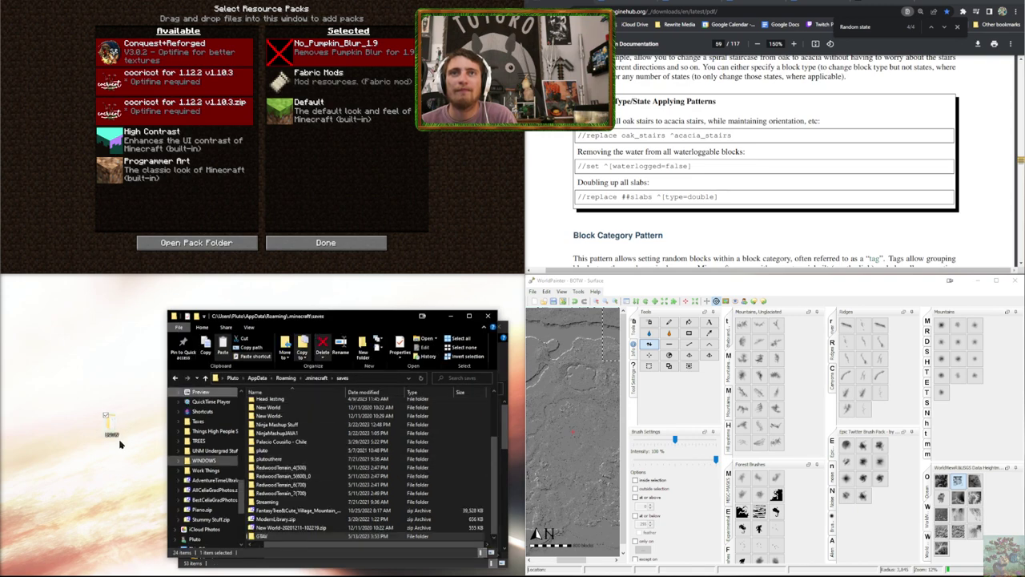
pyautogui.click(119, 431)
pyautogui.moveTo(118, 430); pyautogui.dragTo(489, 502)
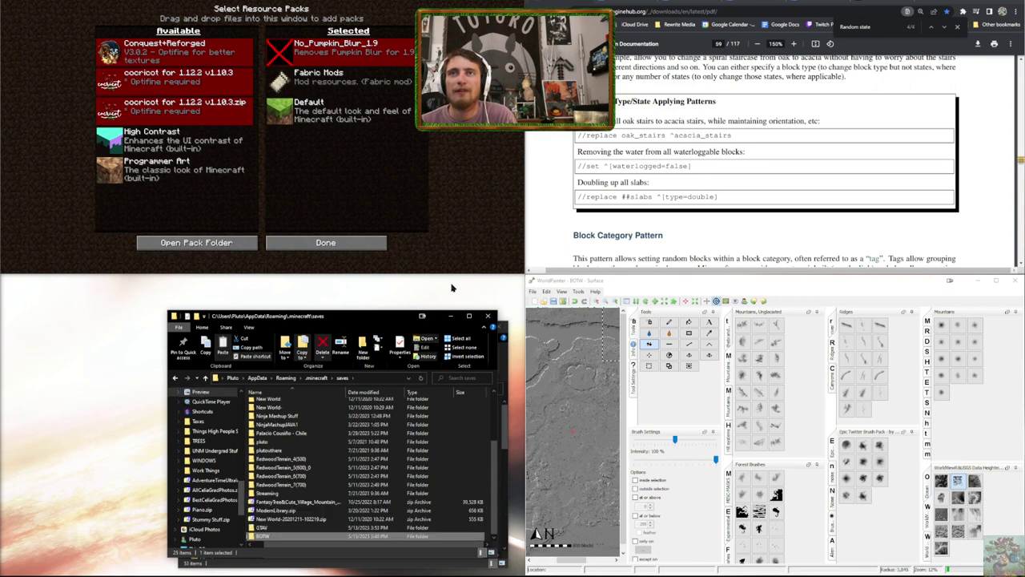
# Load the BOTW world from Minecraft's singleplayer world list and show the game in full screen
pyautogui.click(309, 242)
pyautogui.click(272, 194)
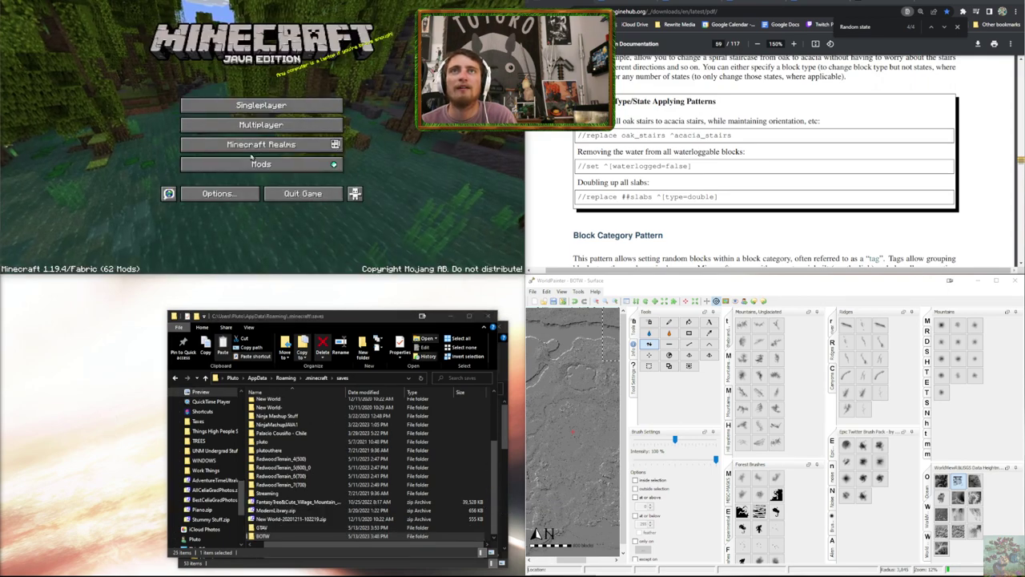
pyautogui.click(241, 103)
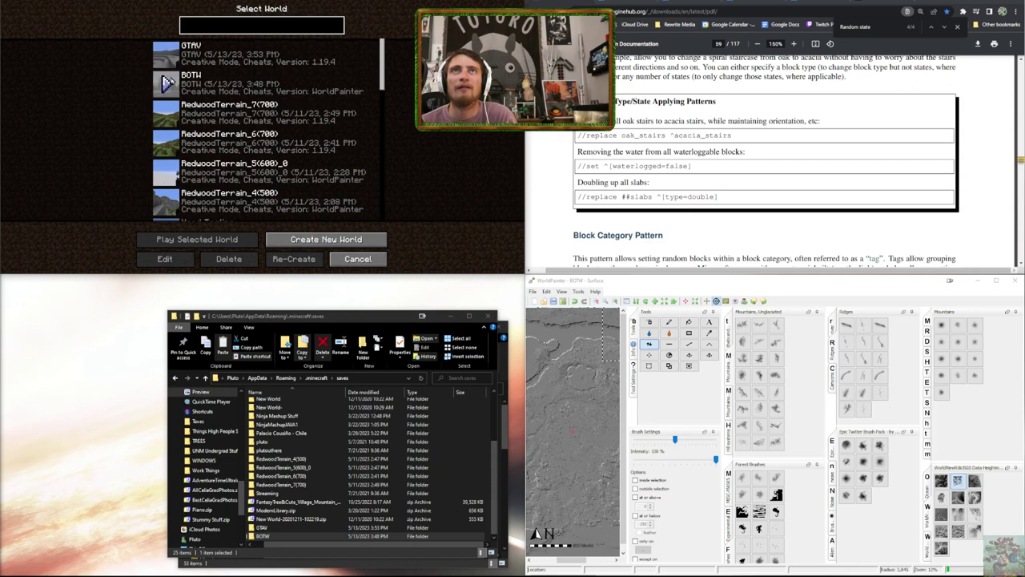
pyautogui.click(168, 83)
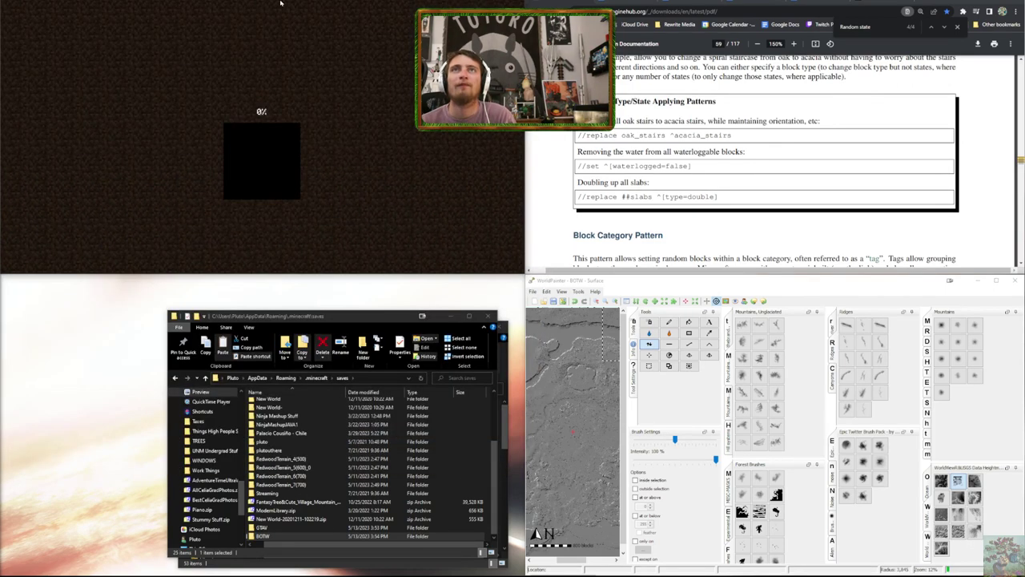
pyautogui.moveTo(280, 2); pyautogui.dragTo(293, 350)
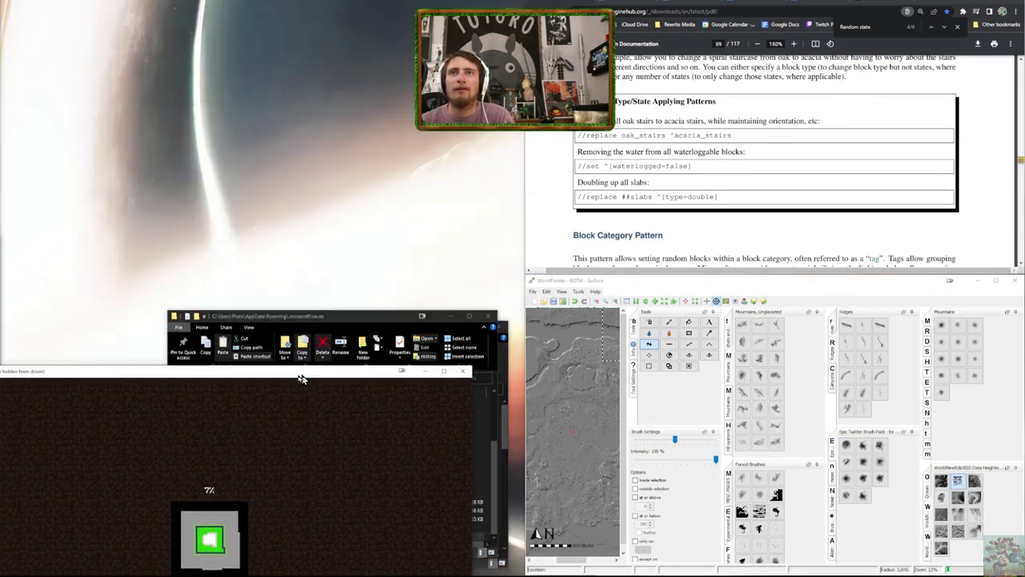
pyautogui.press('F11')
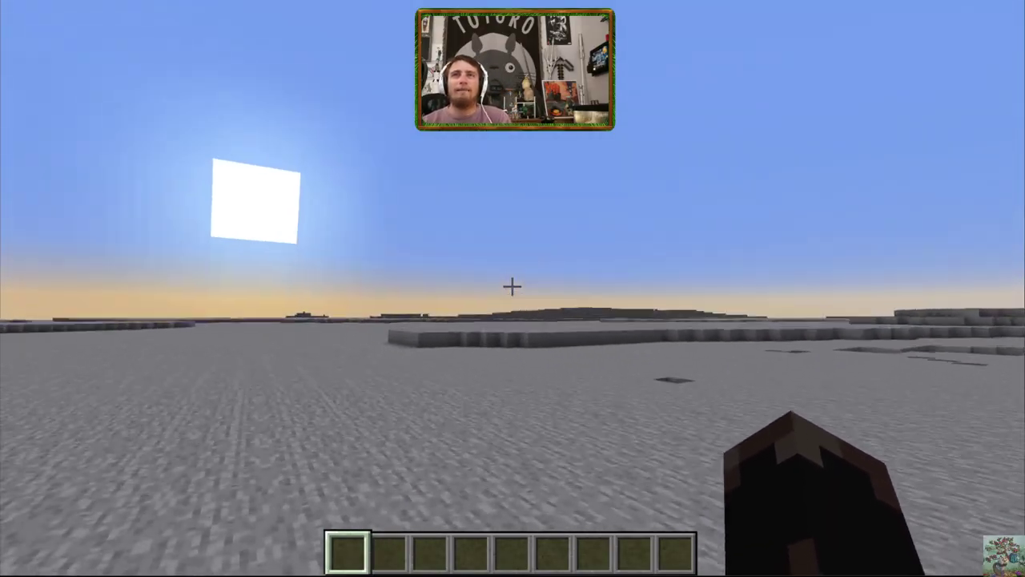
# Switch the player's game mode to Spectator and close the chat
pyautogui.press('2')
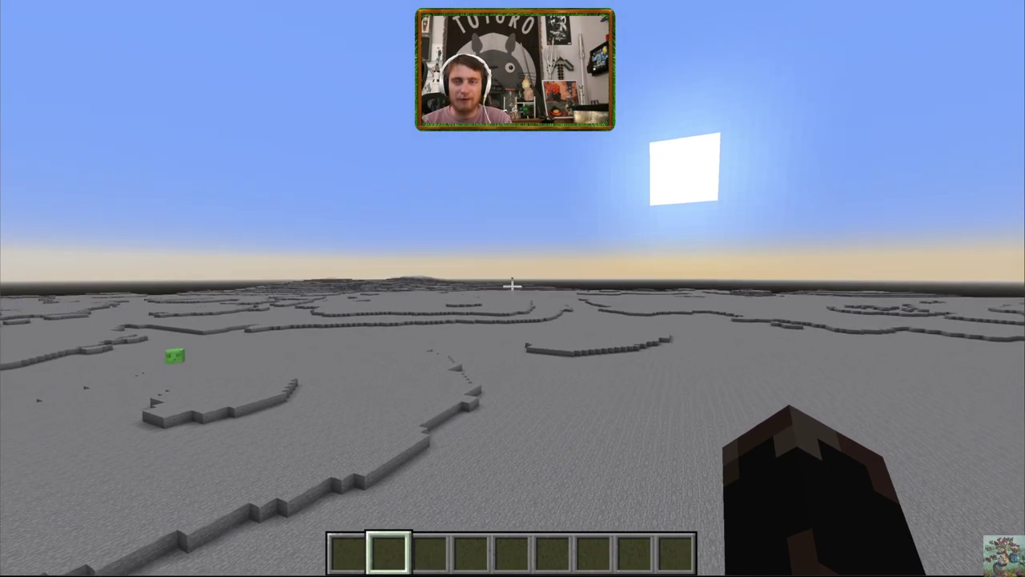
pyautogui.hotkey('F3', 'F4')
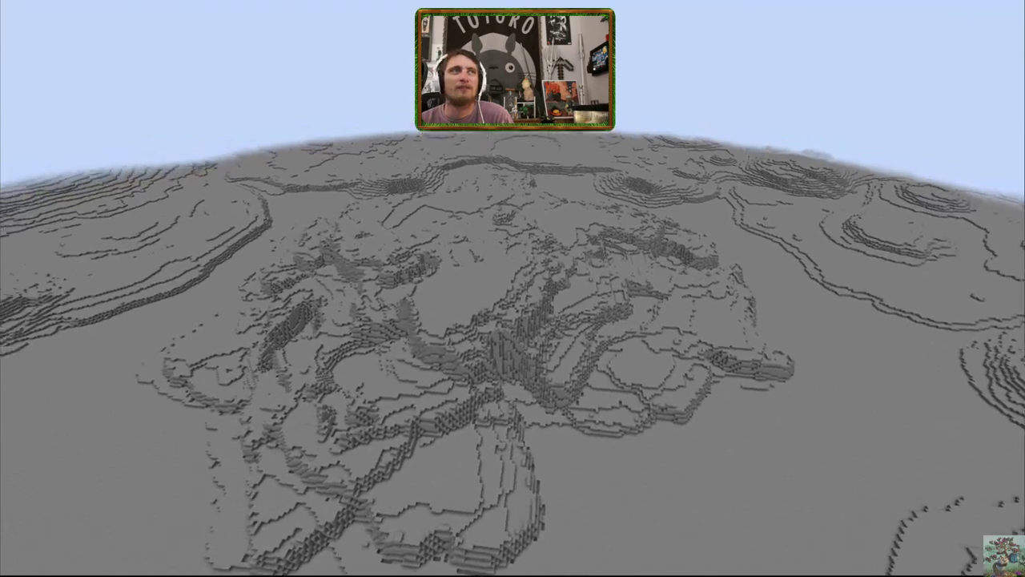
pyautogui.press('t')
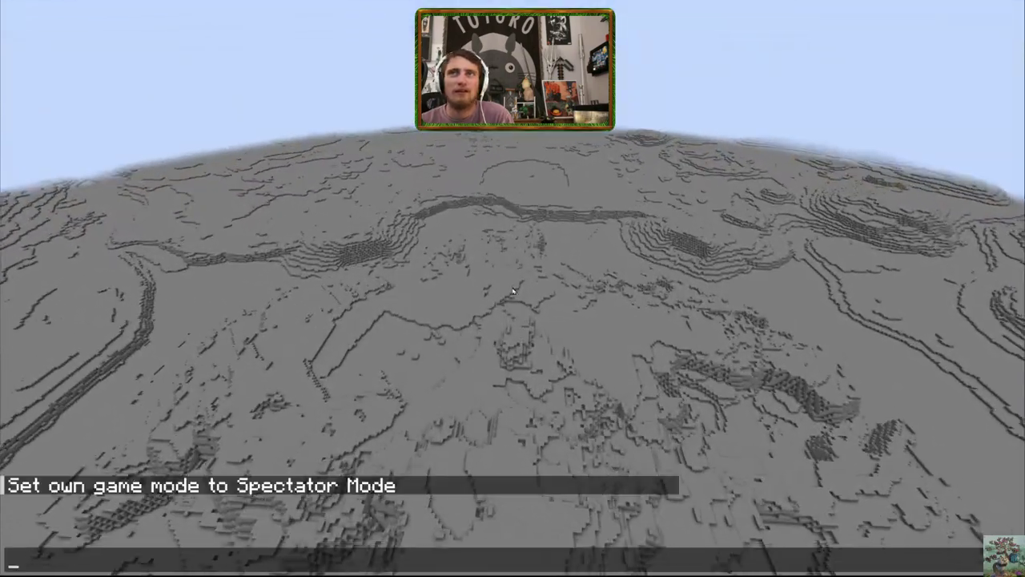
pyautogui.press('Escape')
# Turn on the minimap in the minimap mod's settings and return to the world
pyautogui.press('Escape')
pyautogui.click(617, 278)
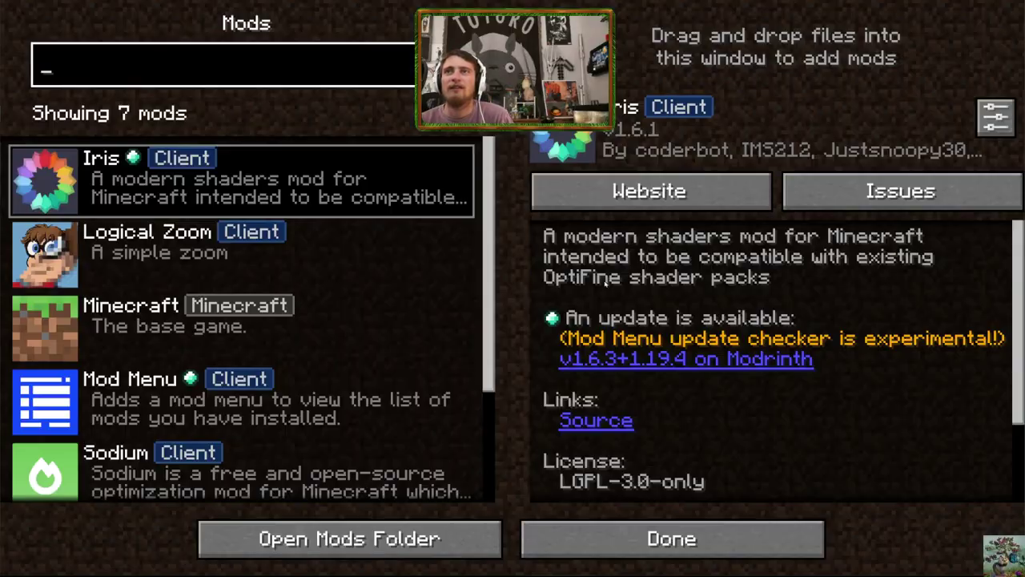
pyautogui.click(74, 439)
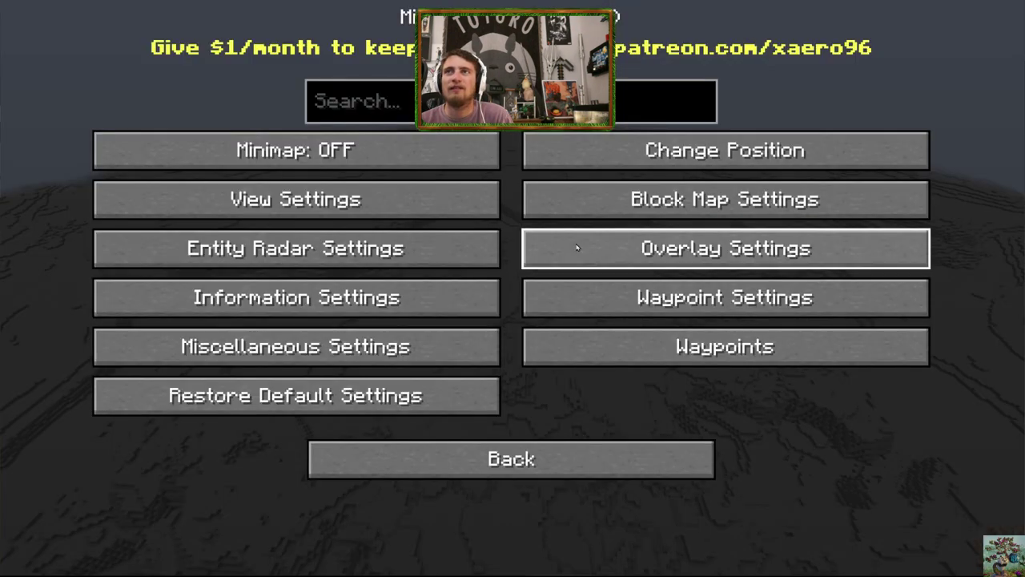
pyautogui.press('Escape')
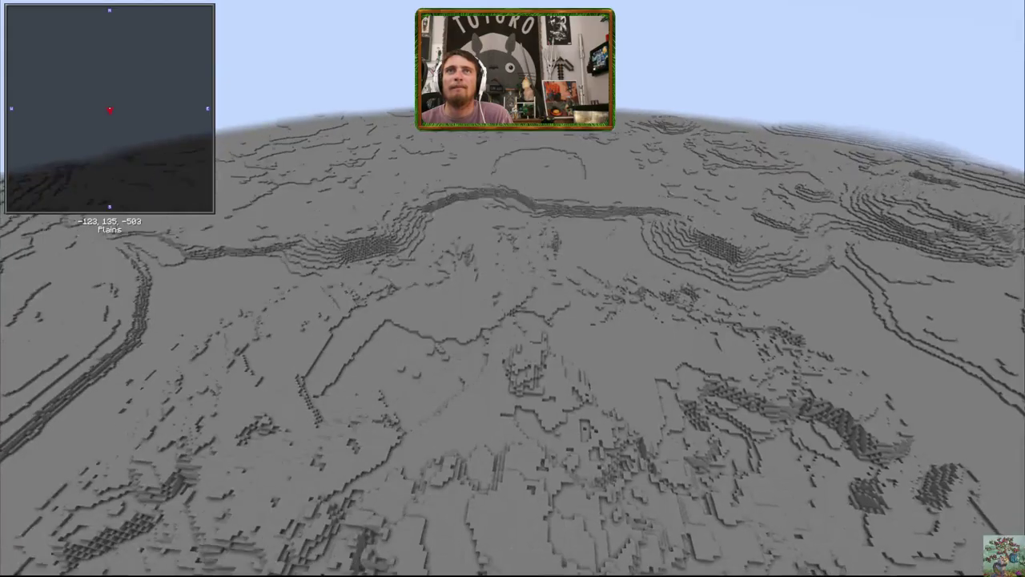
# Fly over the exported terrain to examine its mountains, cliffs and plateaus from above
pyautogui.press('w')
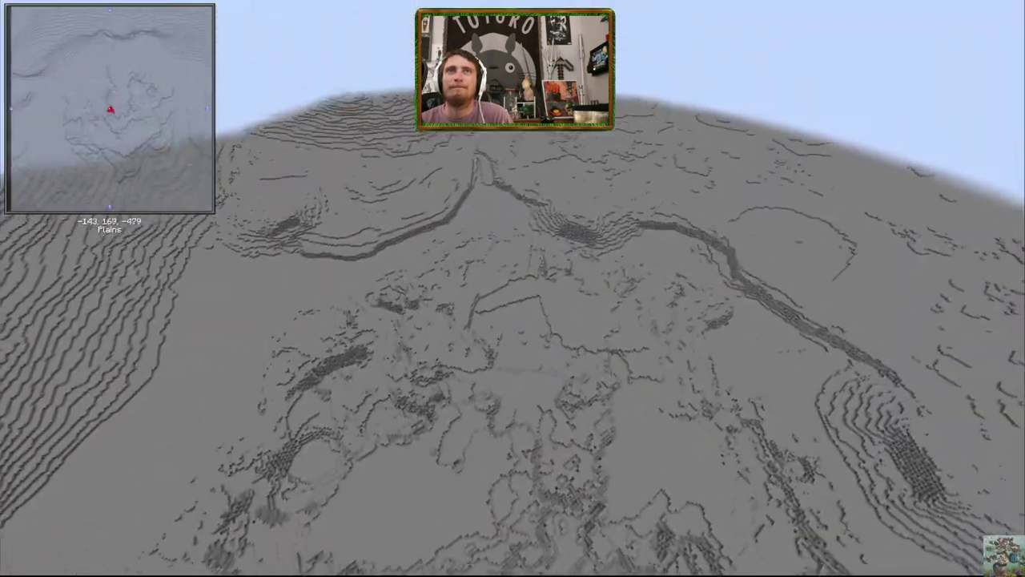
pyautogui.press('w')
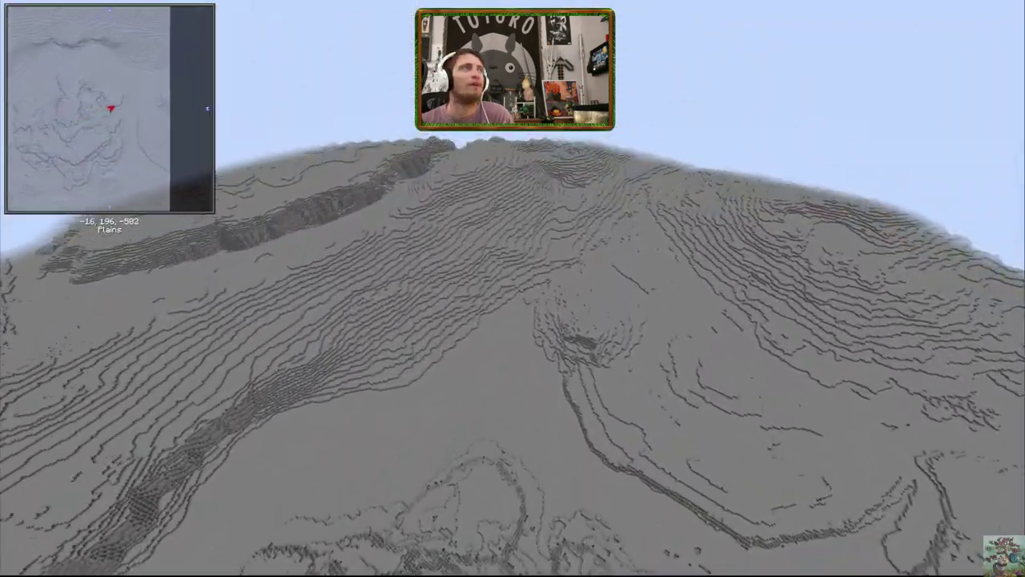
pyautogui.press('w')
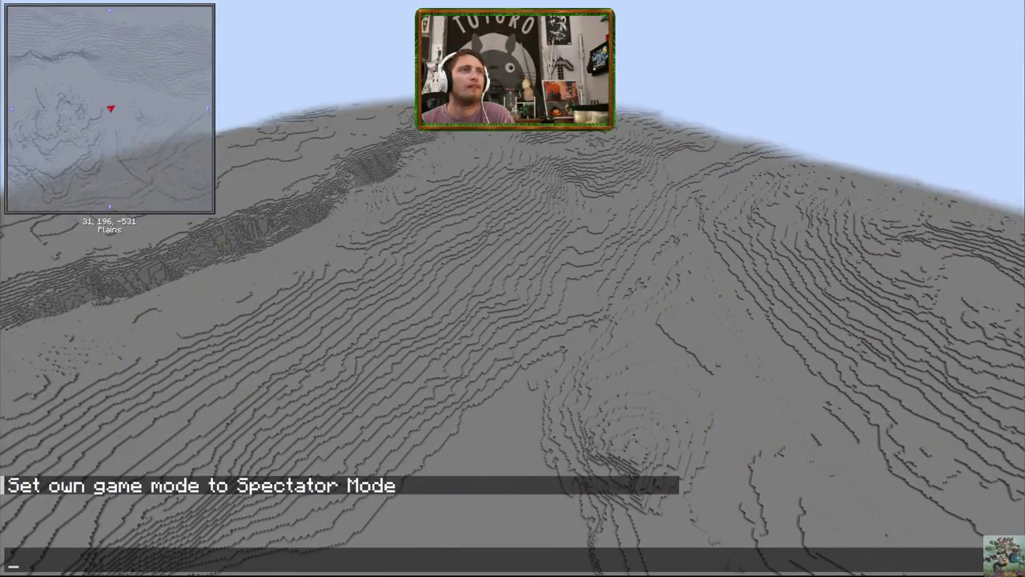
pyautogui.press('w')
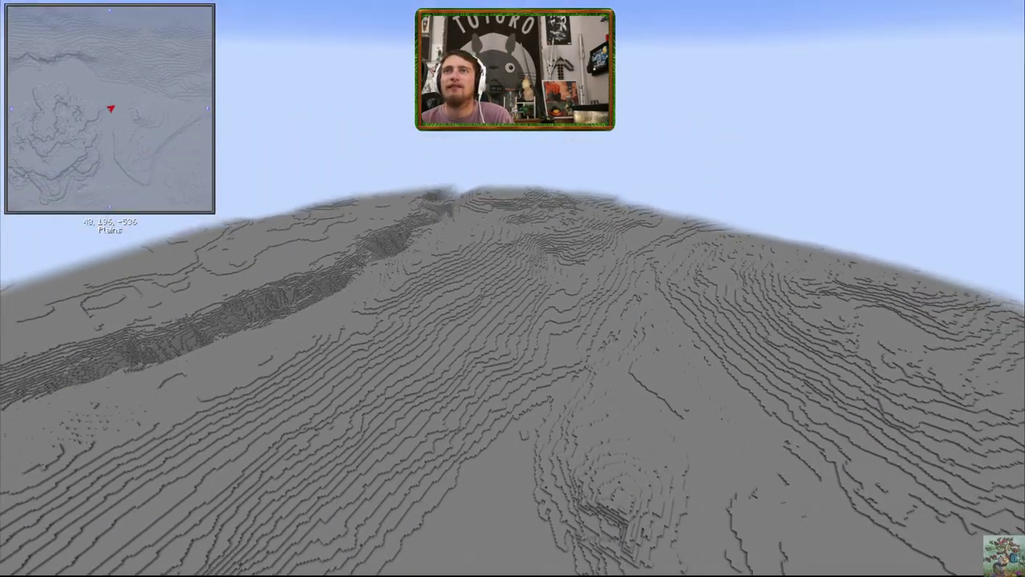
pyautogui.press('space')
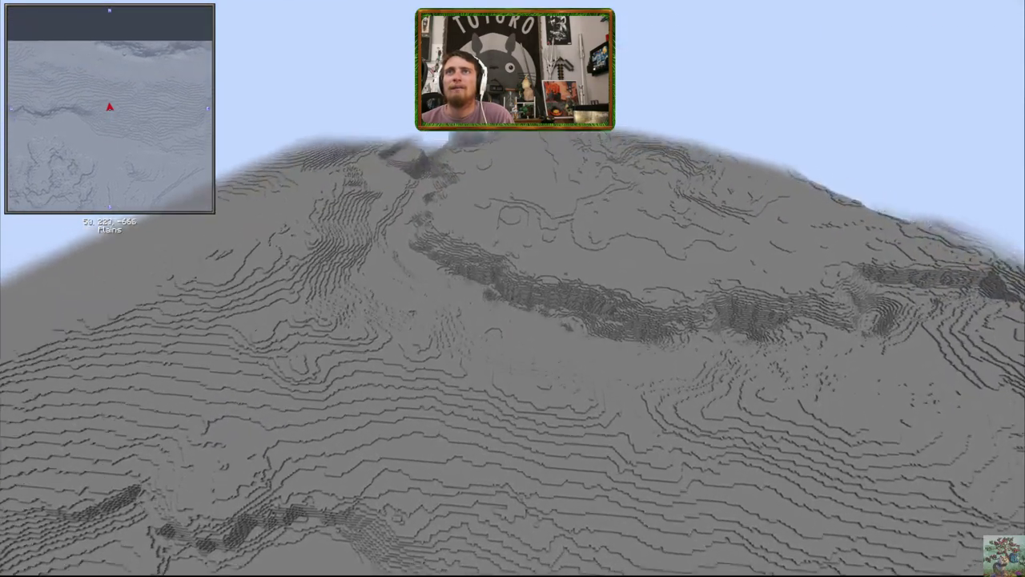
# Fly east over the long cliff line and terraced plains to examine how their contours carried over from the heightmap
pyautogui.press('w')
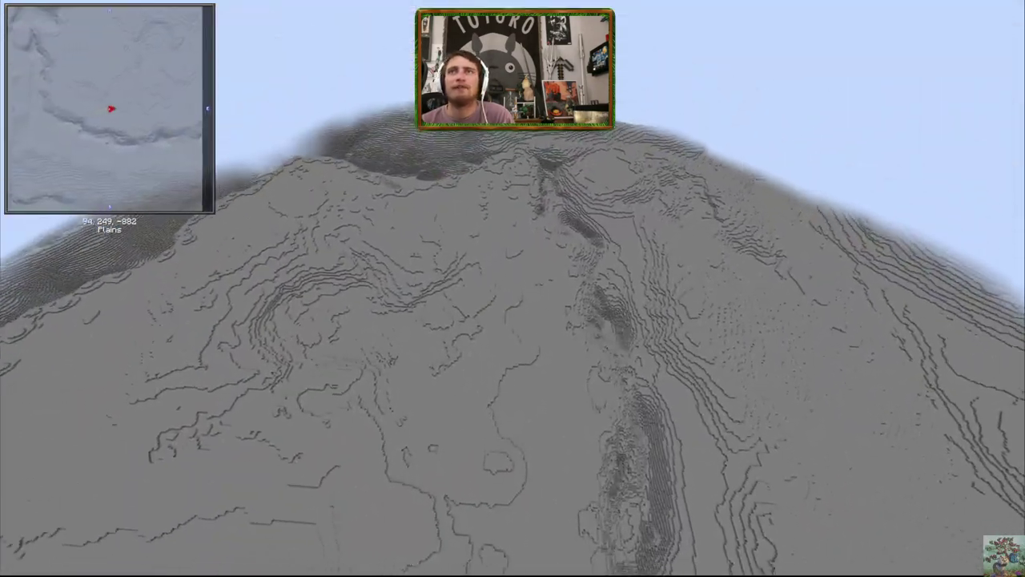
pyautogui.press('w')
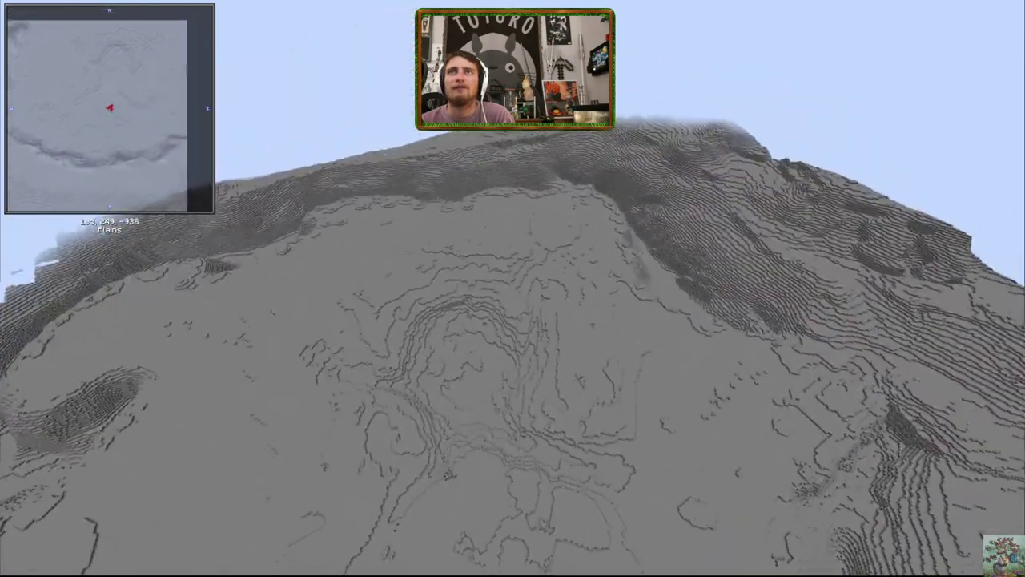
pyautogui.press('w')
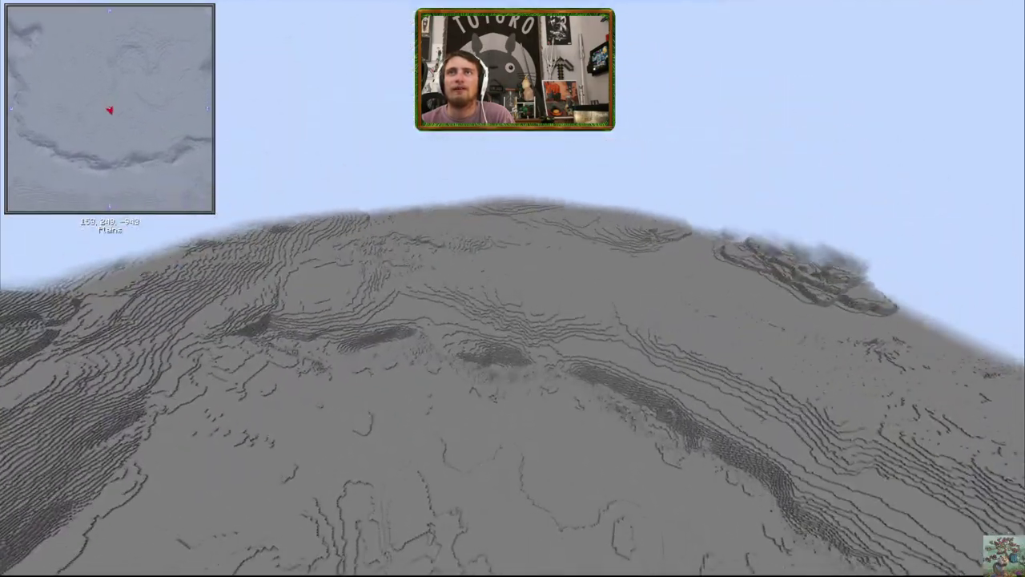
pyautogui.press('w')
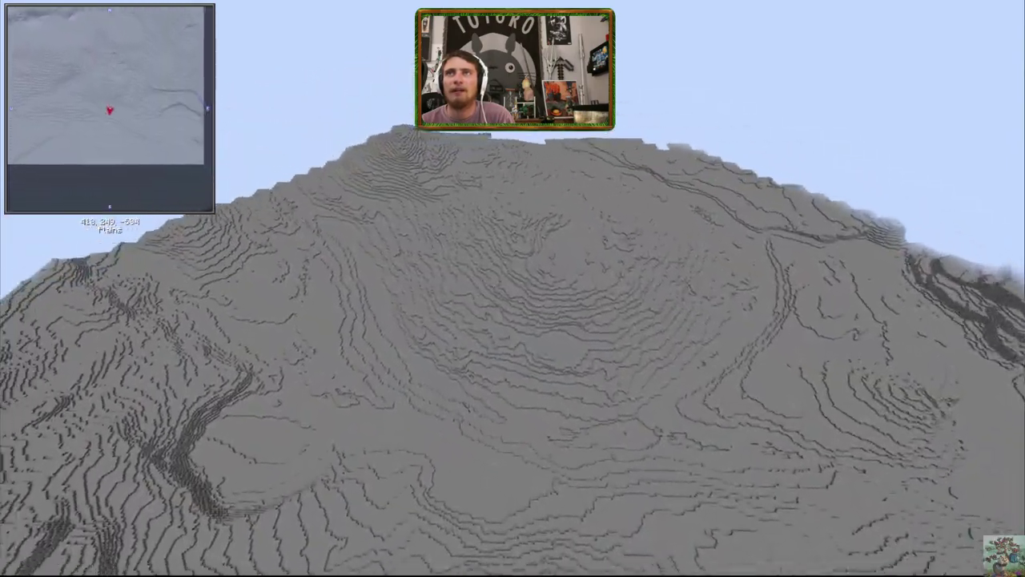
pyautogui.press('w')
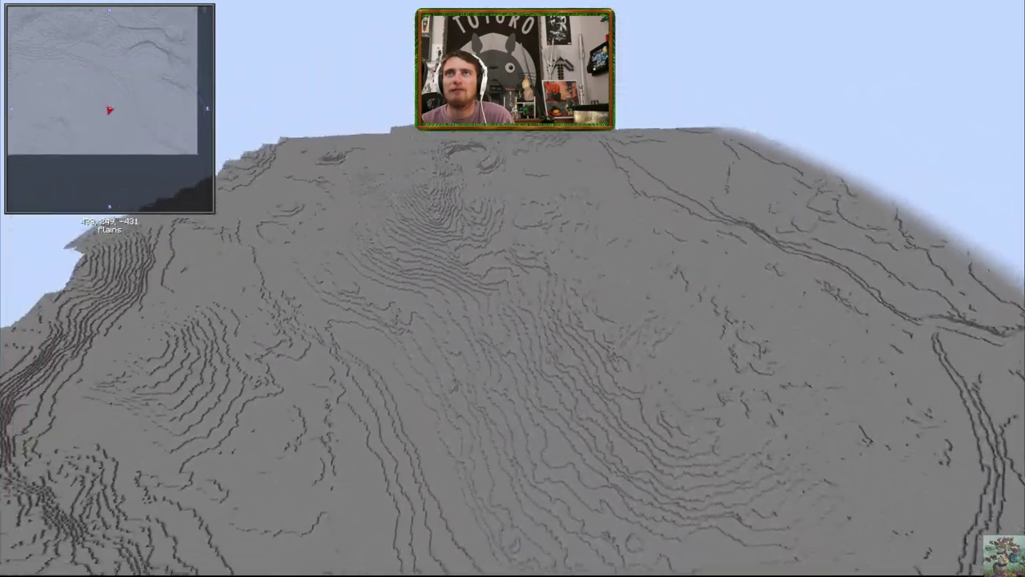
pyautogui.press('w')
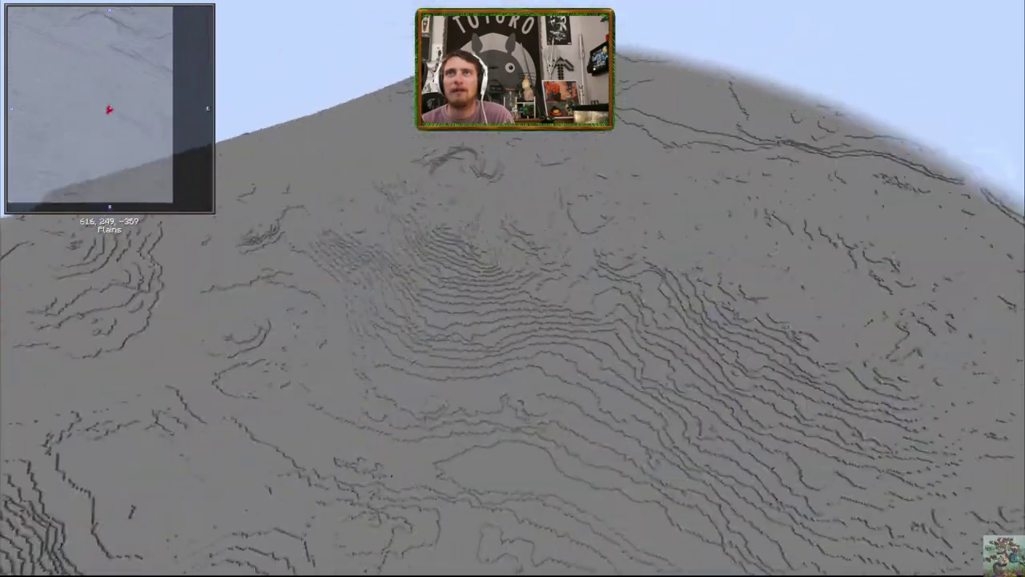
pyautogui.press('w')
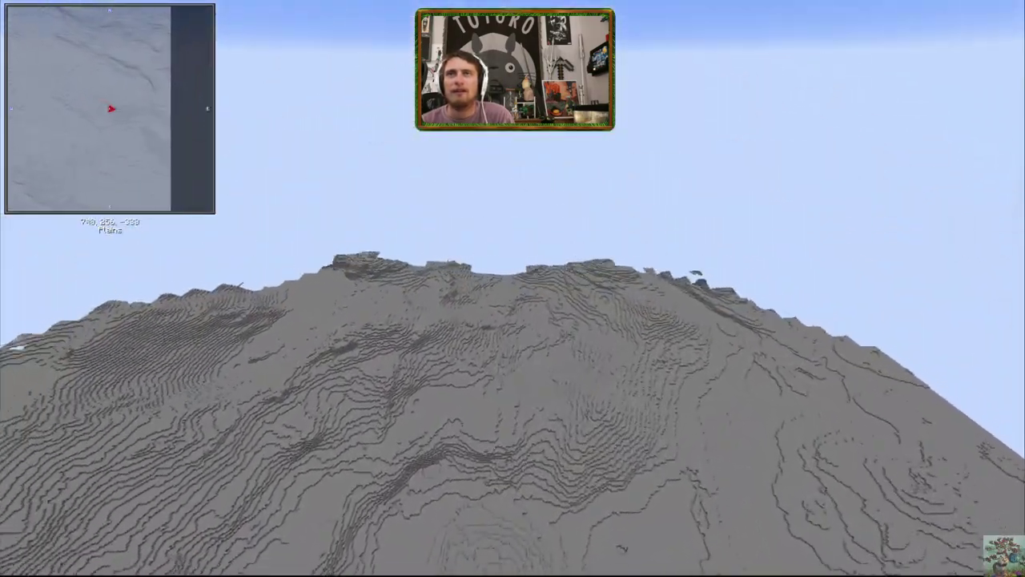
# Fly high across the eastern plateau and circle the flat basin to examine the steep cliffs enclosing it
pyautogui.press('w')
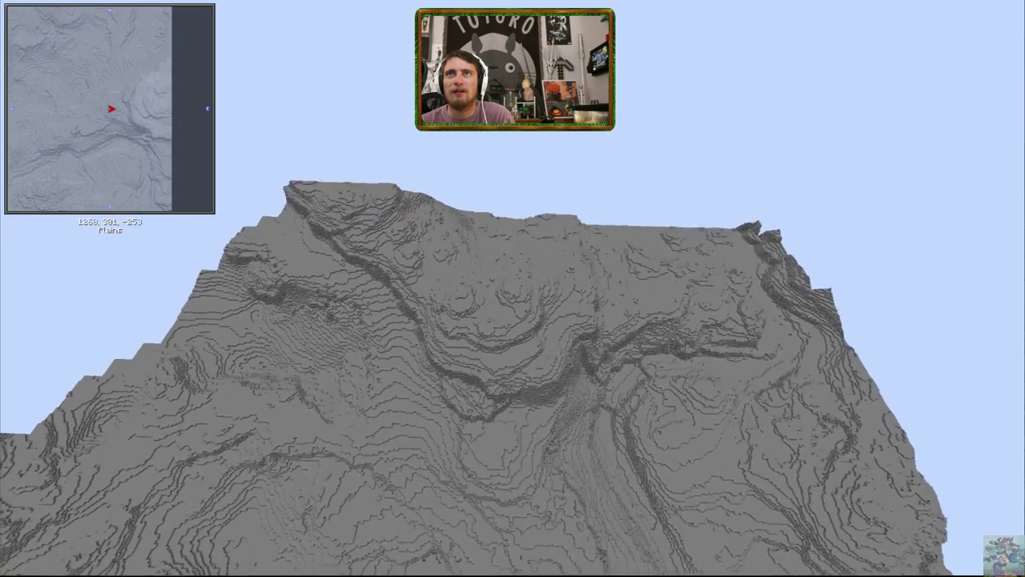
pyautogui.press('w')
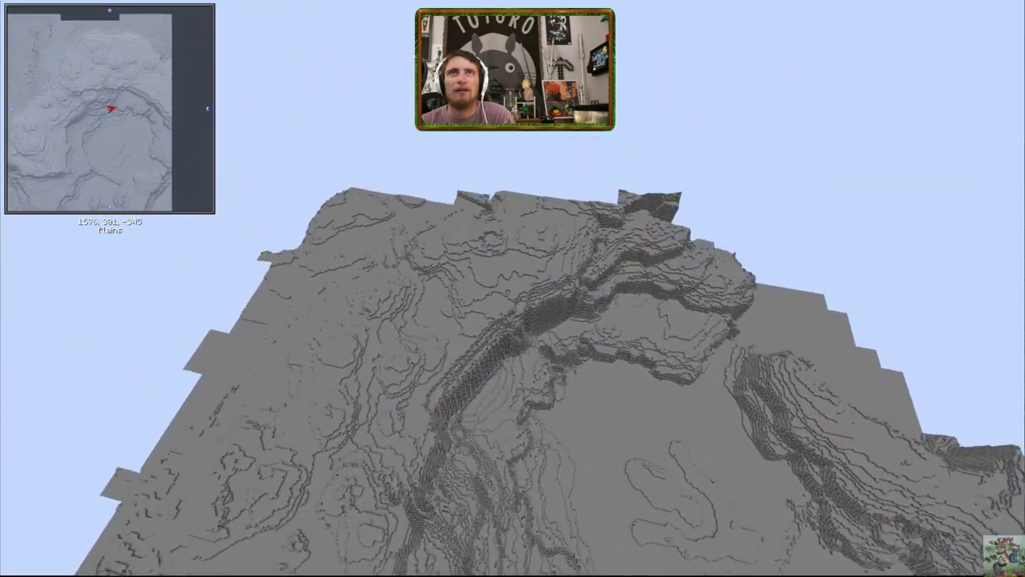
pyautogui.press('w')
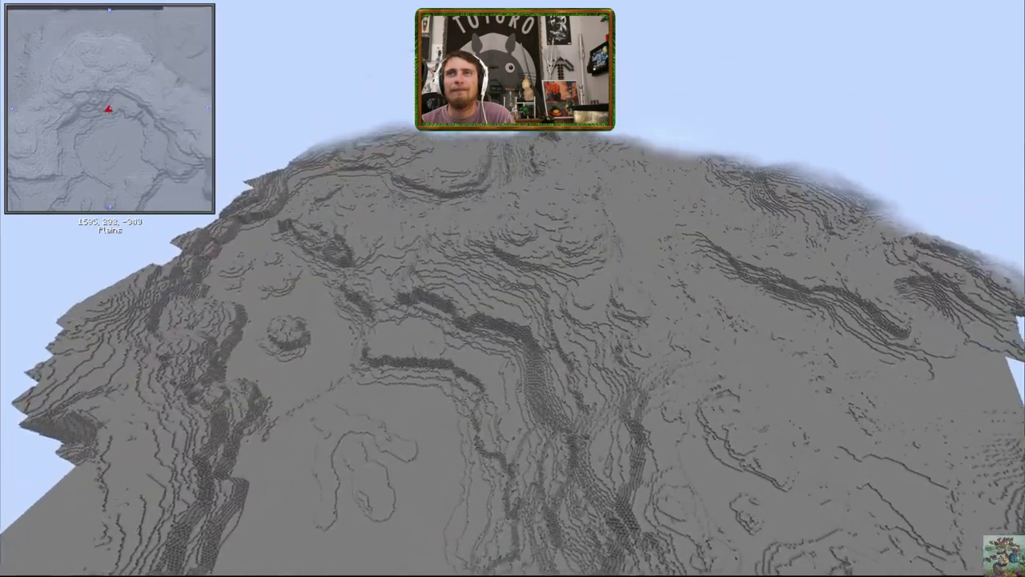
pyautogui.press('shift')
pyautogui.press('w')
pyautogui.press('shift')
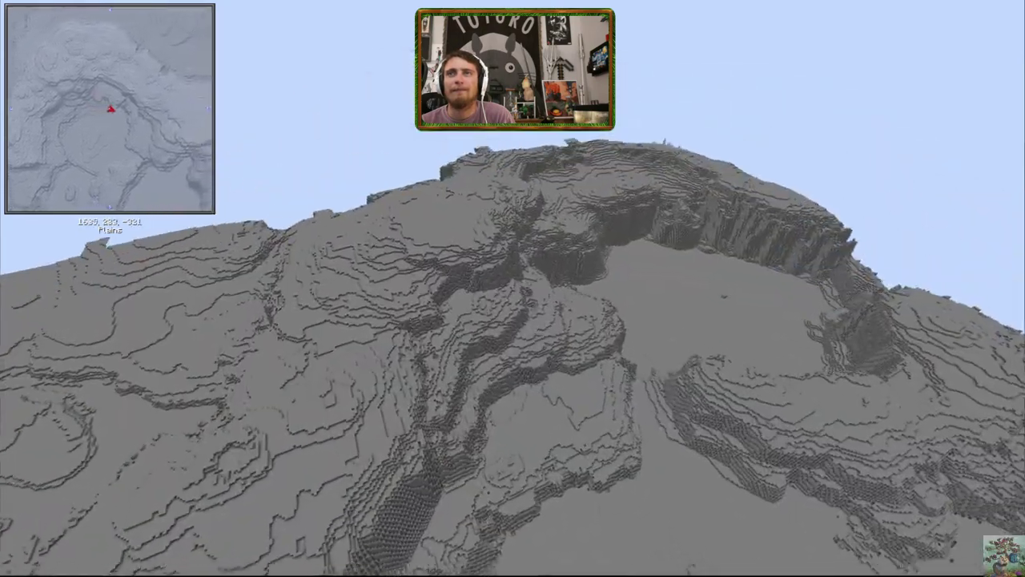
pyautogui.press('w')
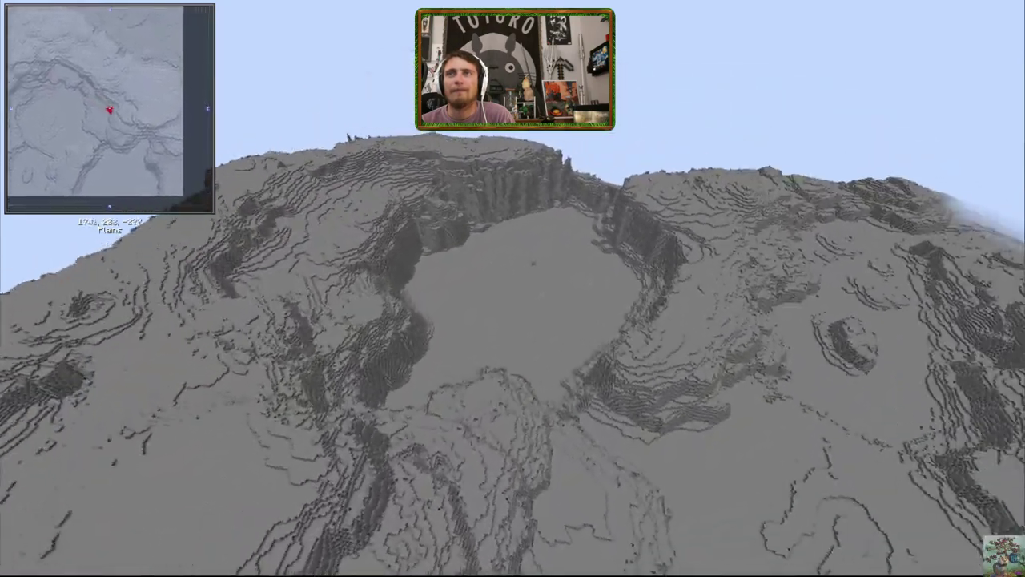
# Fly south from the basin to examine the ridges, valleys and mountain slopes beyond it
pyautogui.press('w')
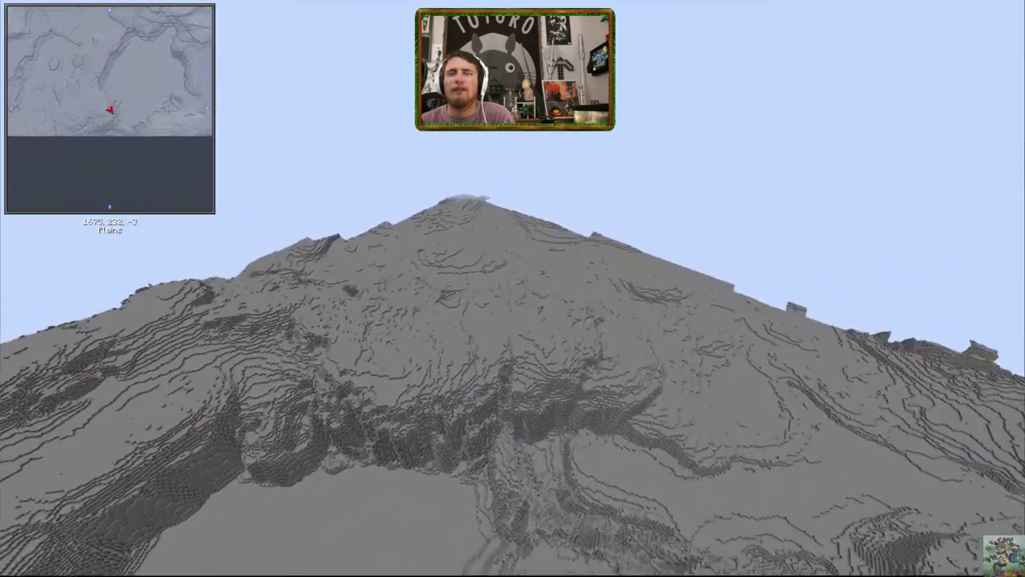
pyautogui.press('w')
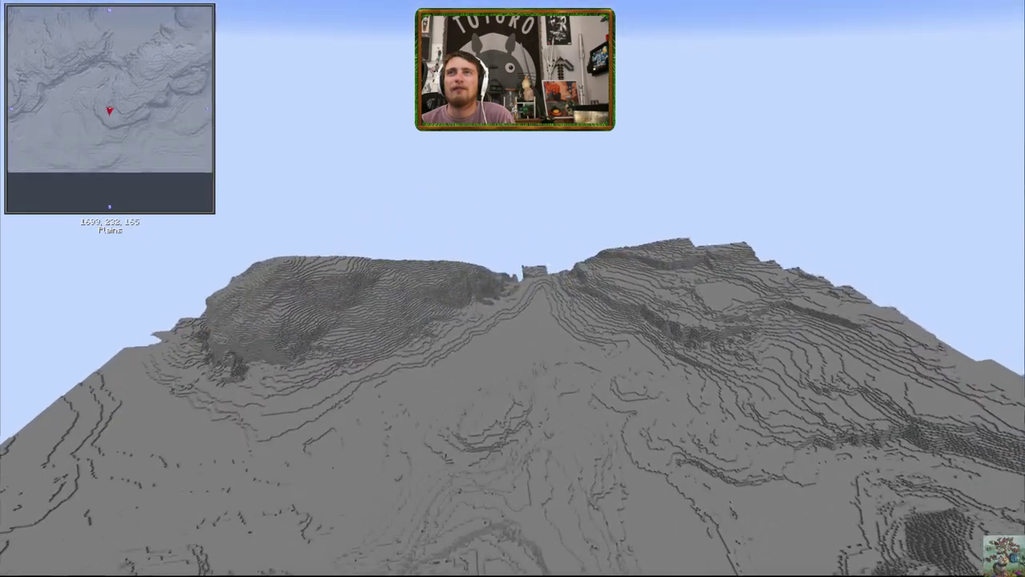
pyautogui.press('w')
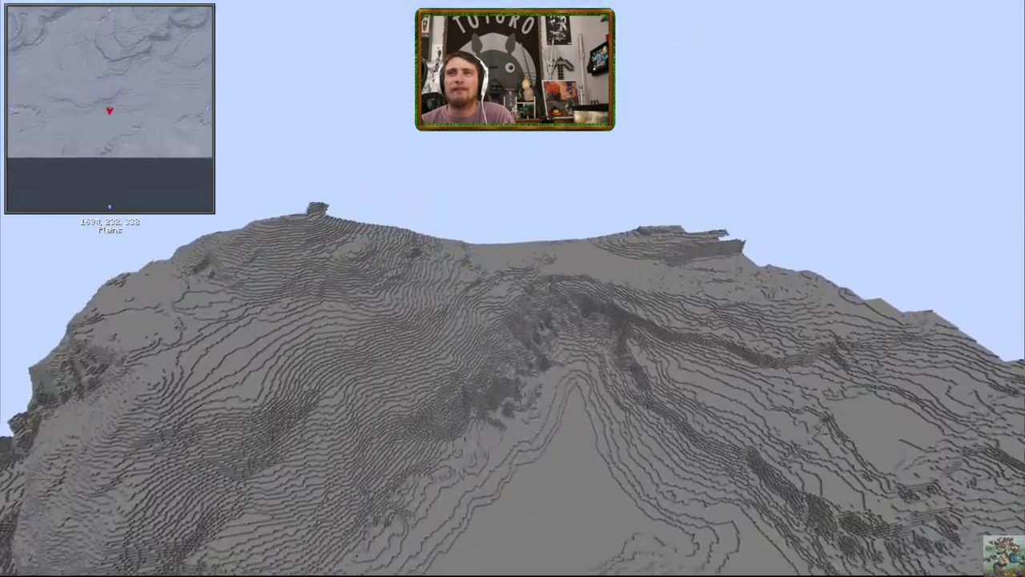
pyautogui.press('w')
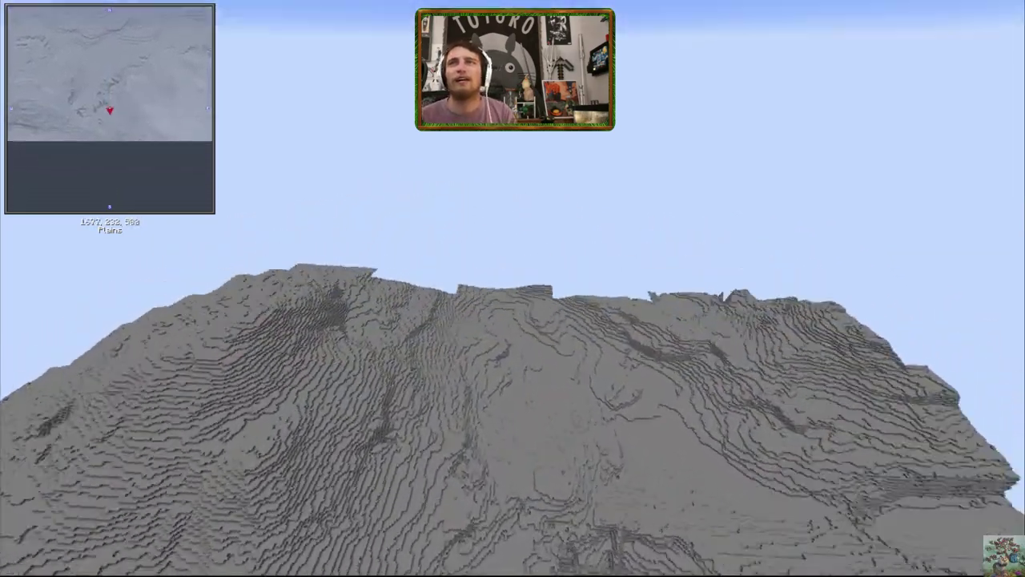
pyautogui.press('w')
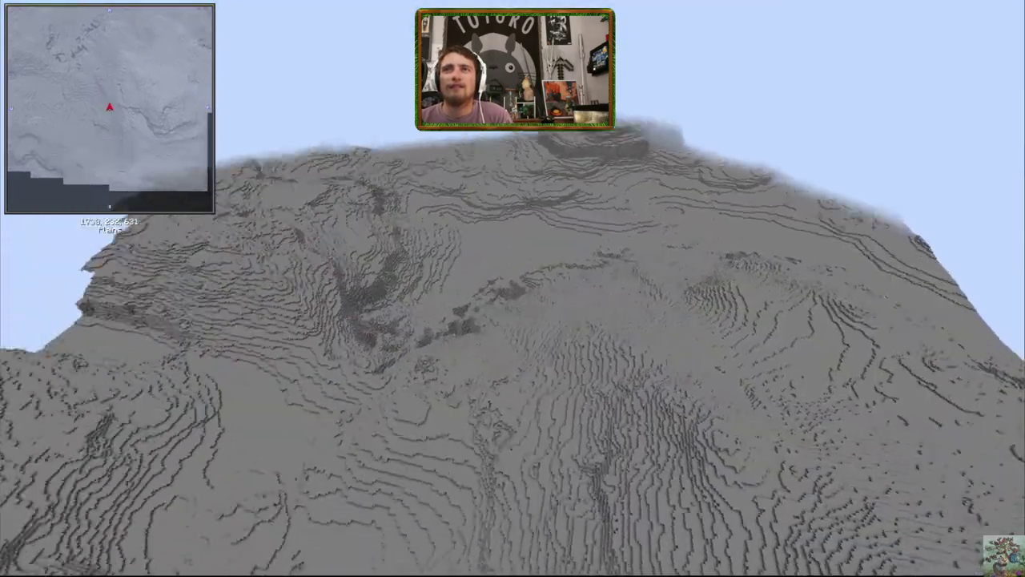
pyautogui.press('w')
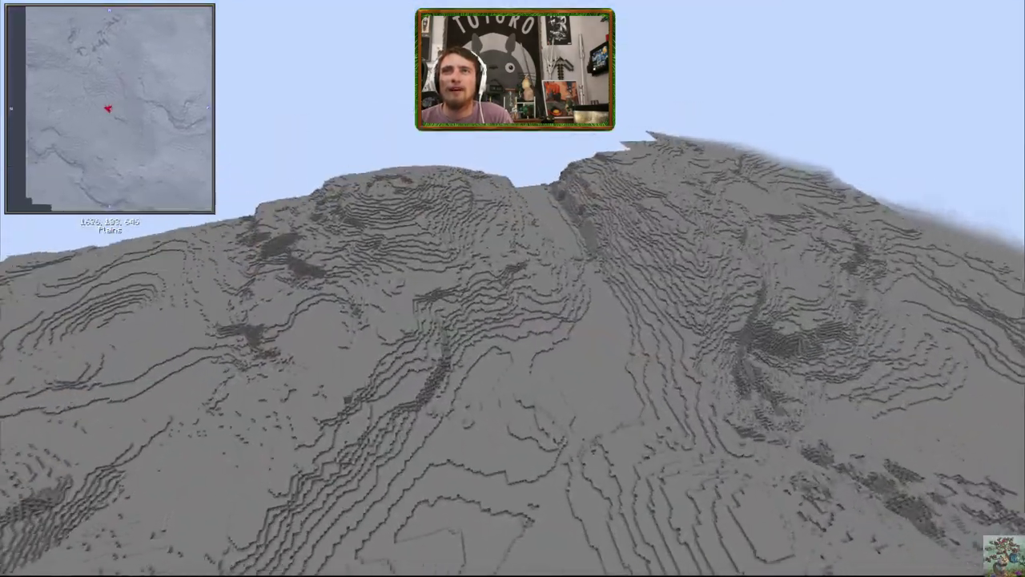
pyautogui.press('w')
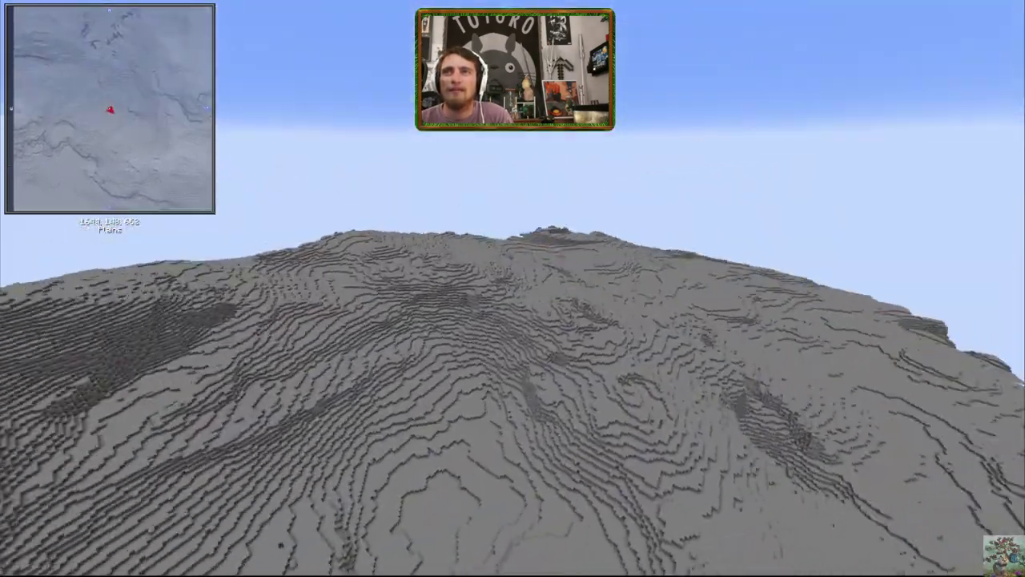
# Fly low over the southern hills and valley floor to inspect the stepped slopes and cliff faces up close
pyautogui.press('w')
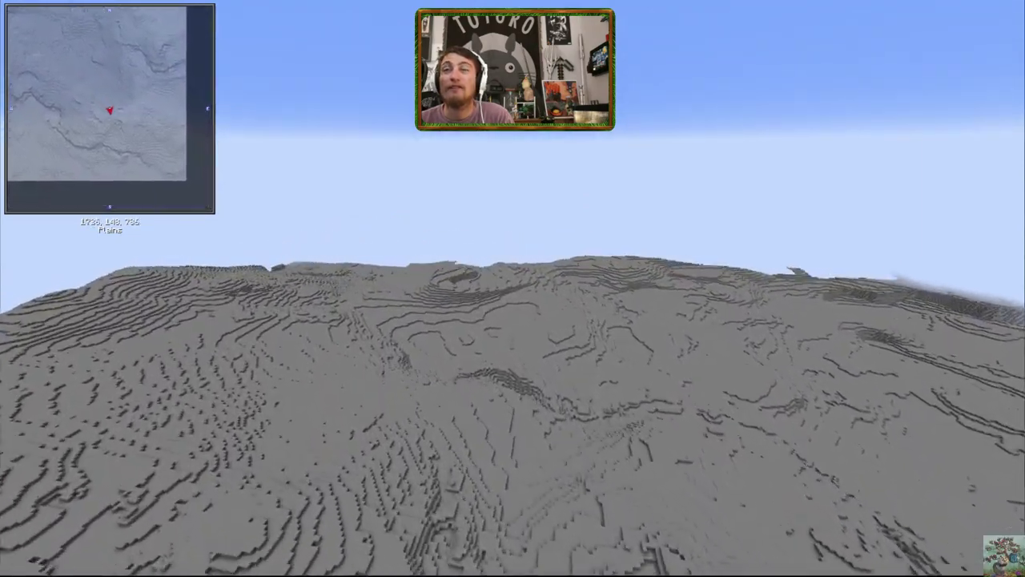
pyautogui.press('w')
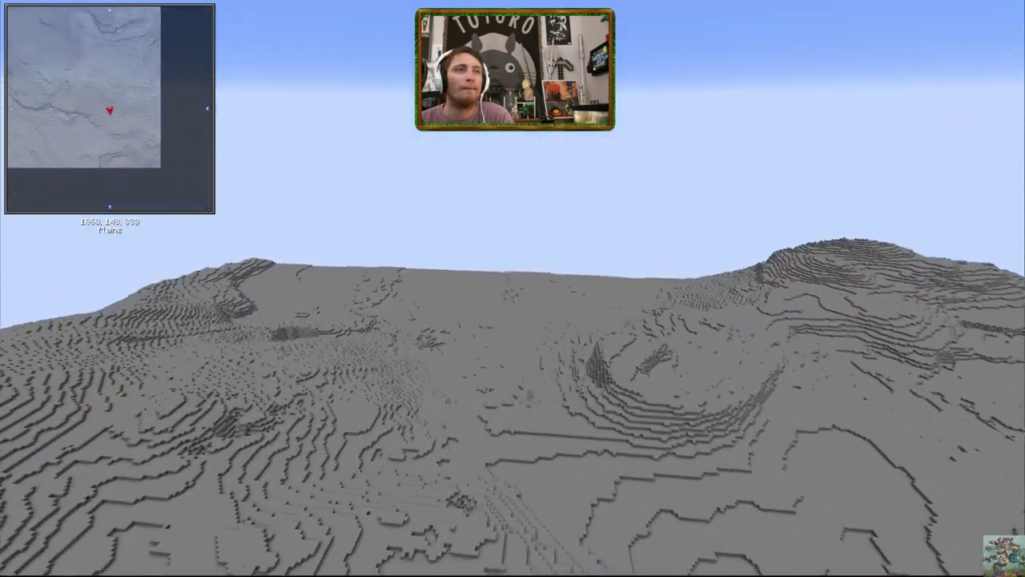
pyautogui.press('w')
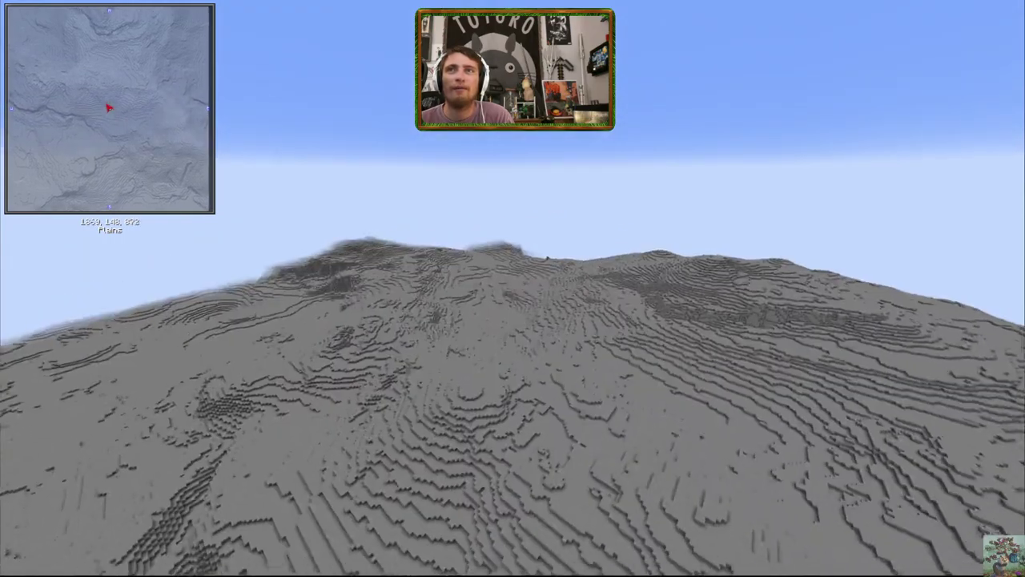
pyautogui.press('w')
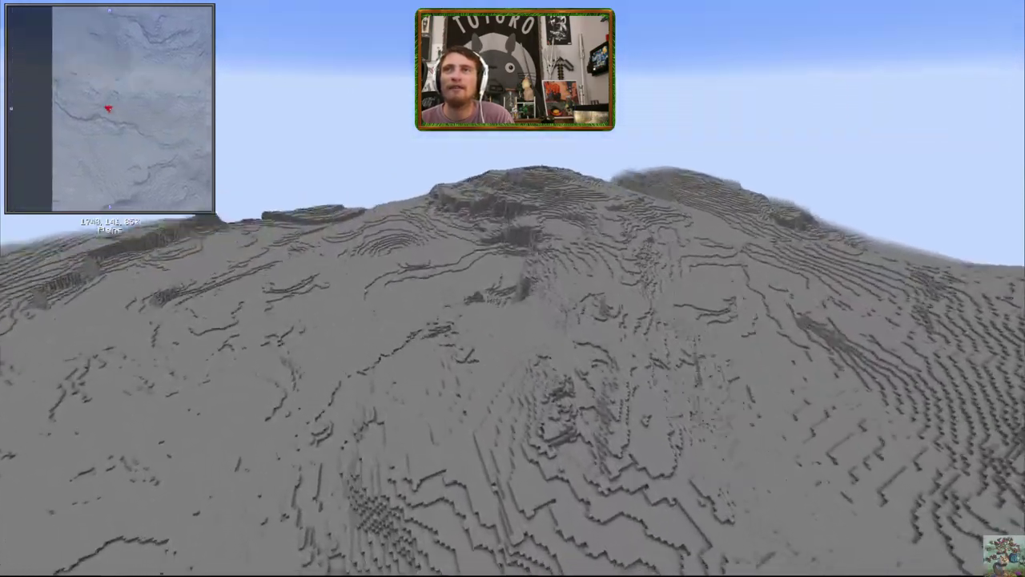
pyautogui.press('w')
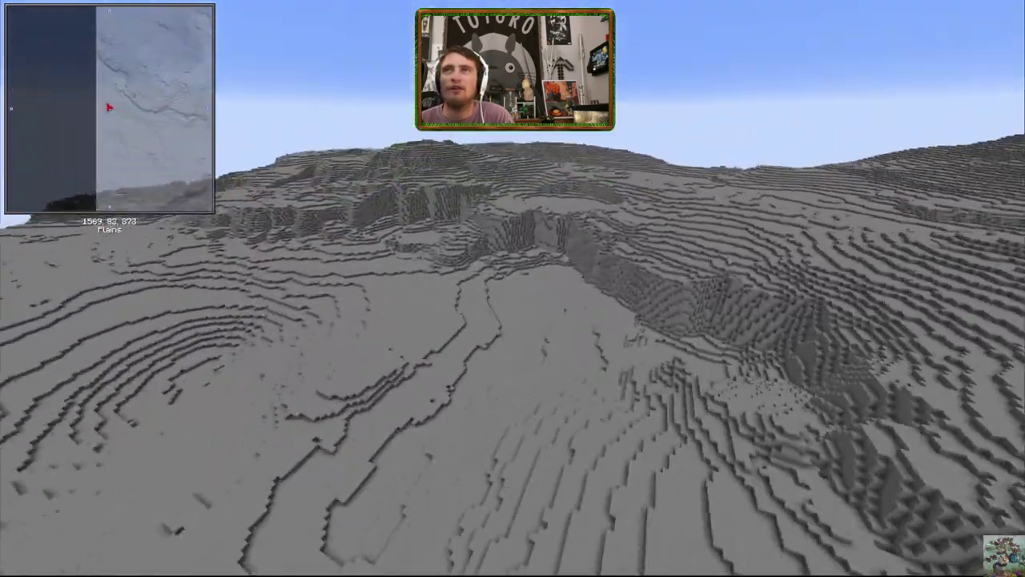
pyautogui.press('w')
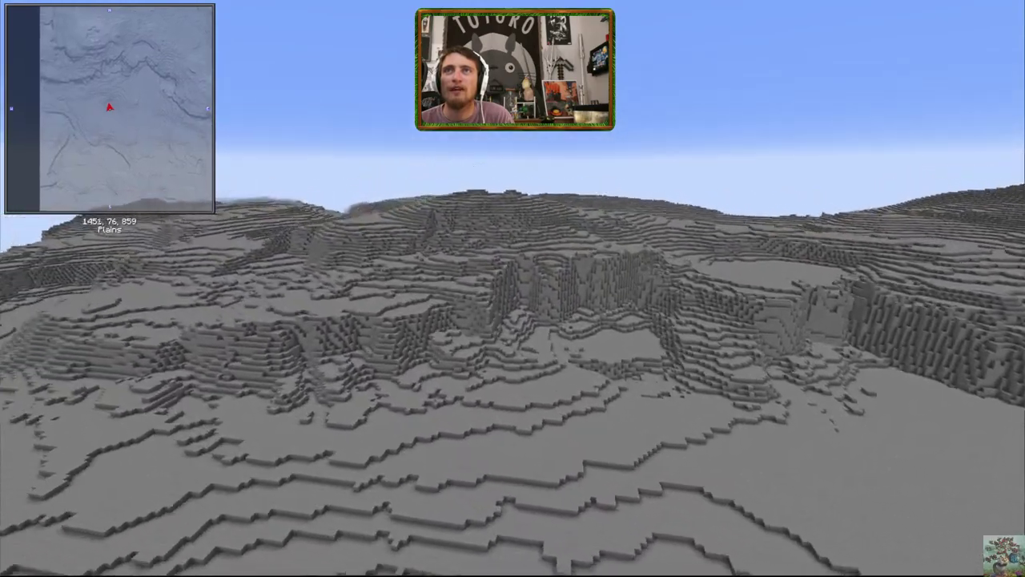
pyautogui.press('w')
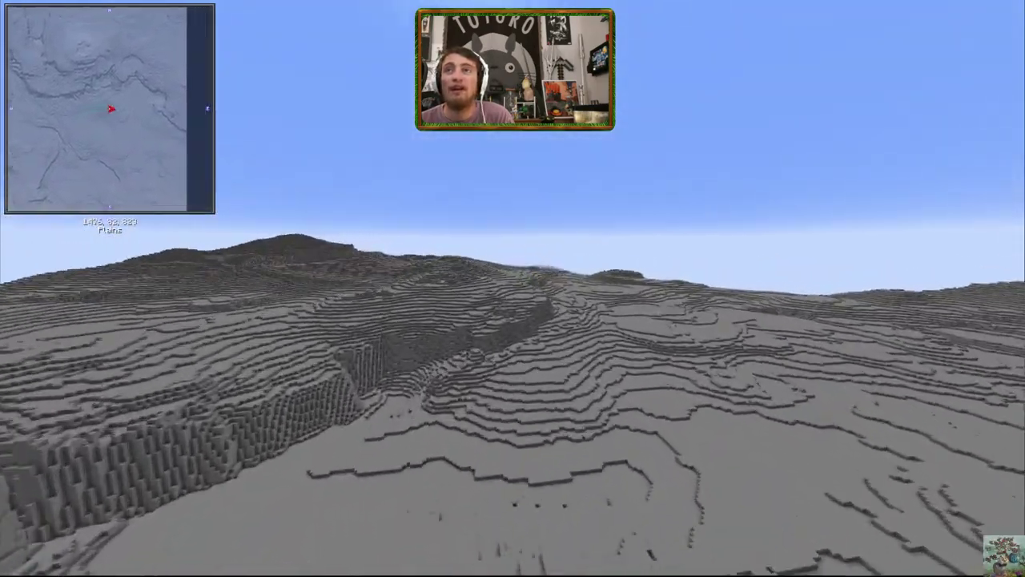
# Fly southeast over the hills to inspect the narrow gully in the mountainside and the flat land beyond
pyautogui.press('w')
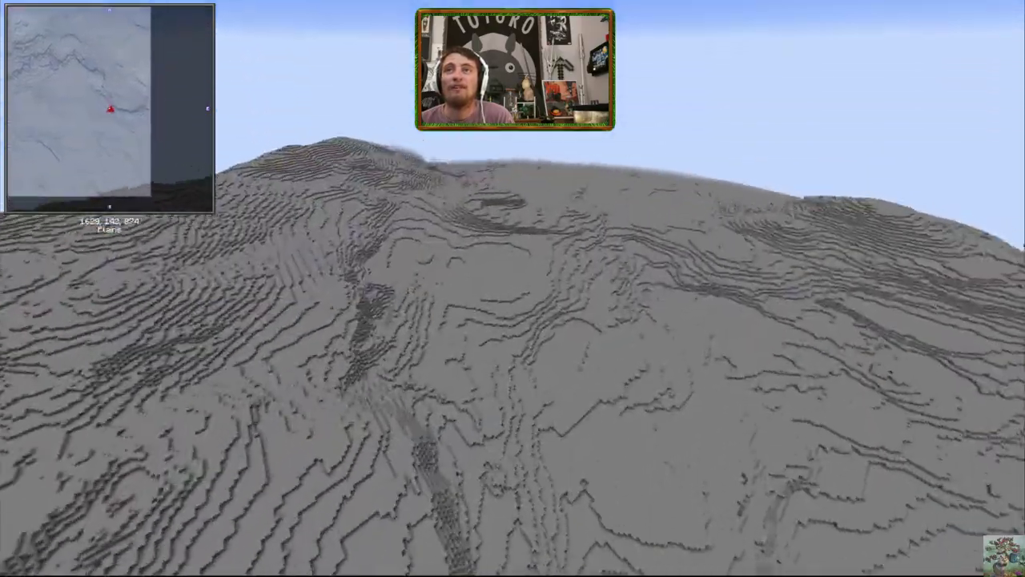
pyautogui.press('w')
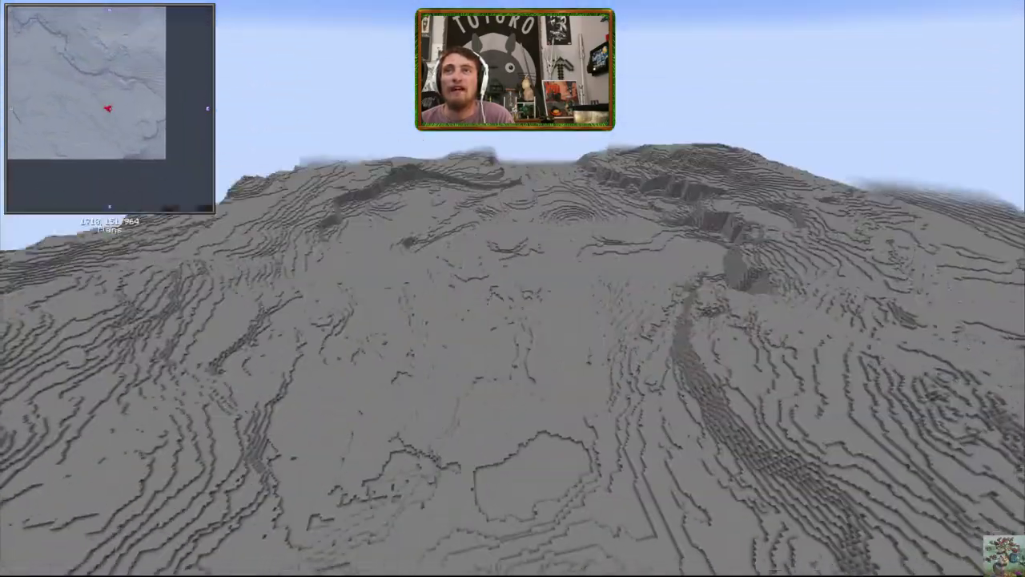
pyautogui.press('w')
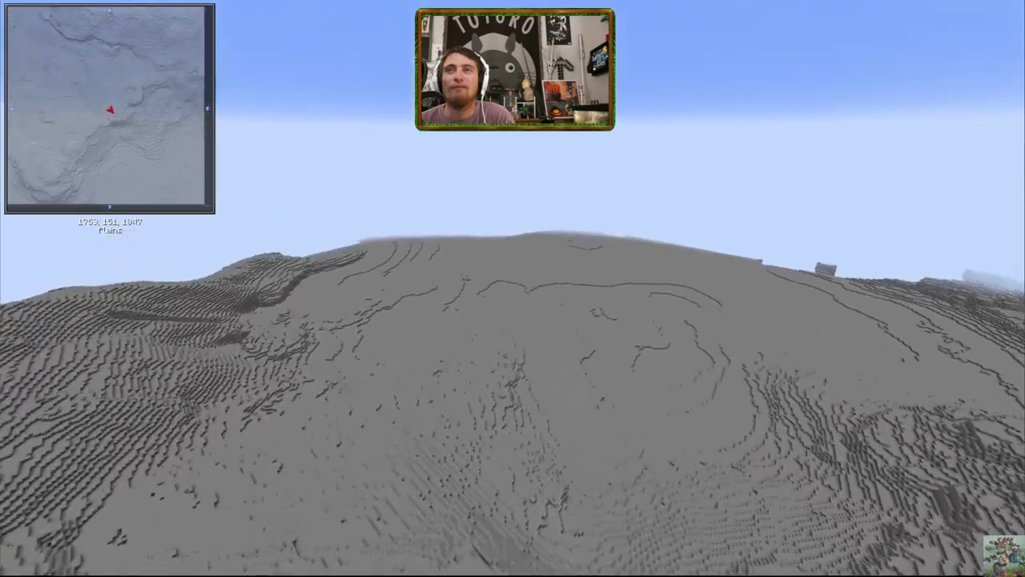
pyautogui.press('w')
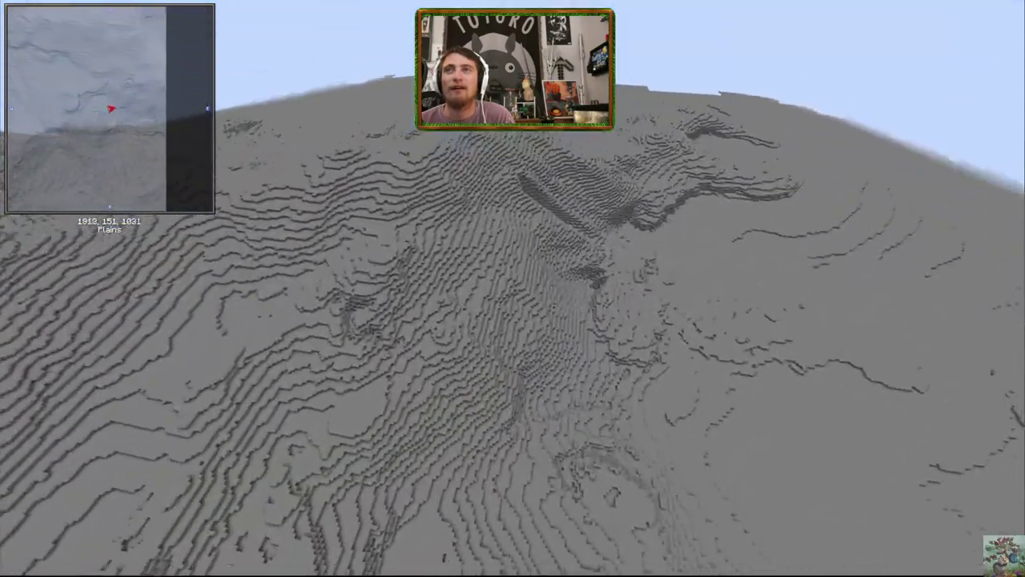
pyautogui.press('w')
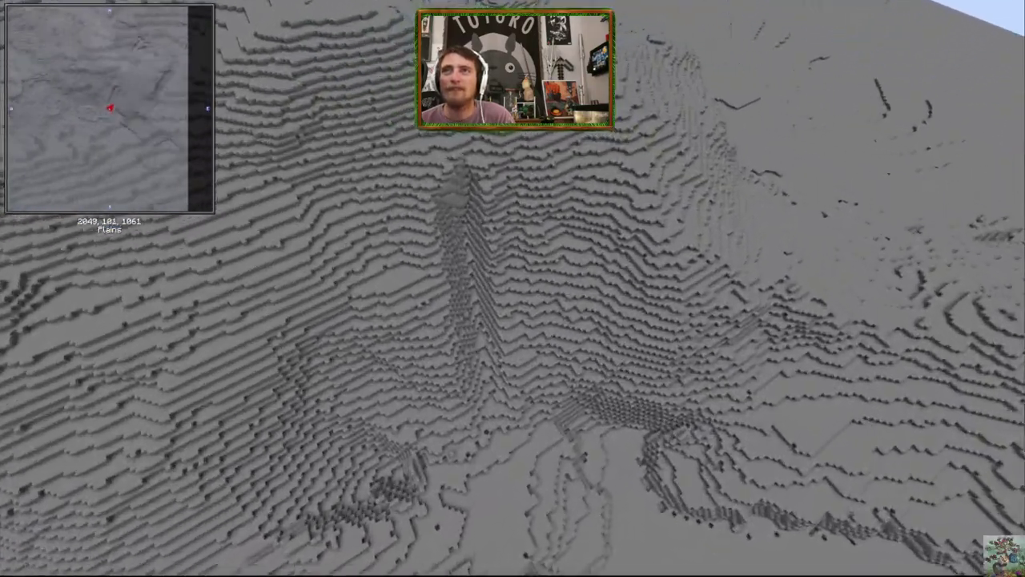
pyautogui.press('w')
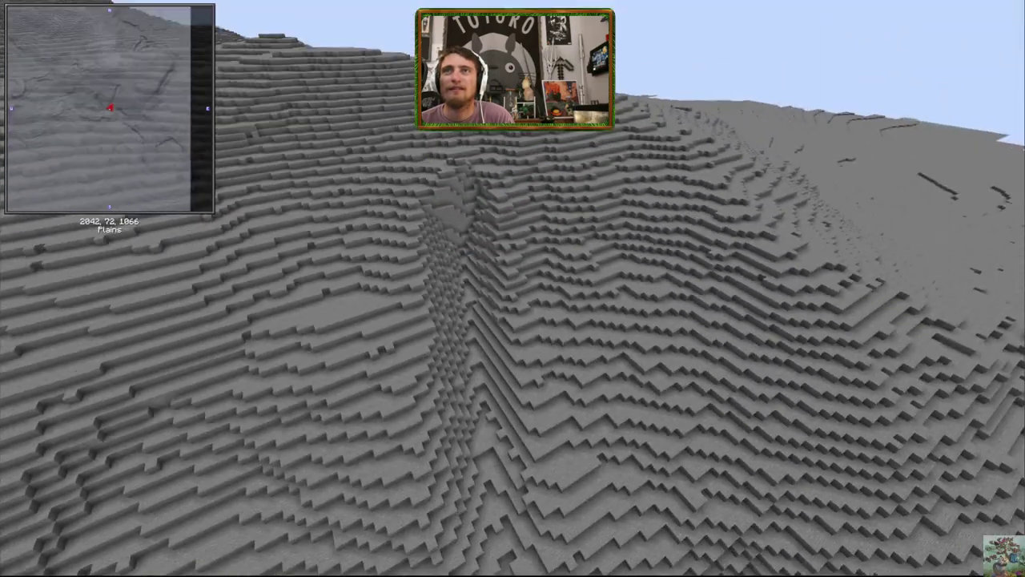
pyautogui.press('space')
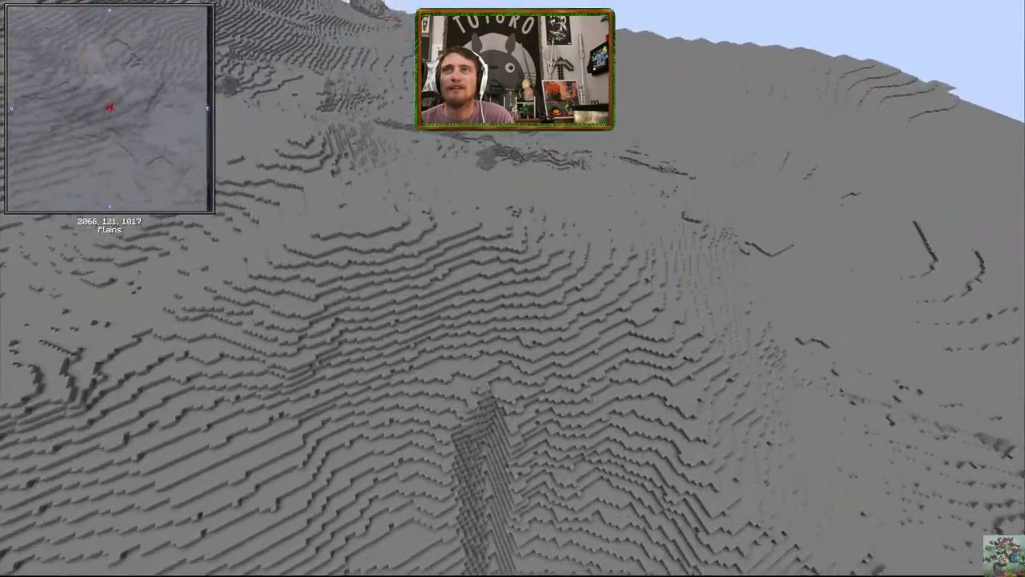
pyautogui.press('w')
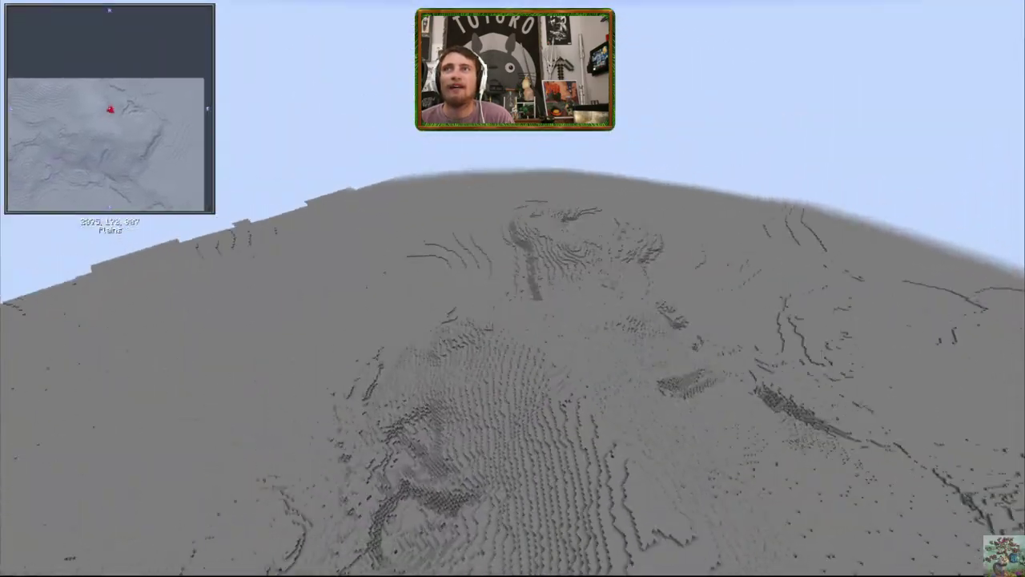
pyautogui.press('w')
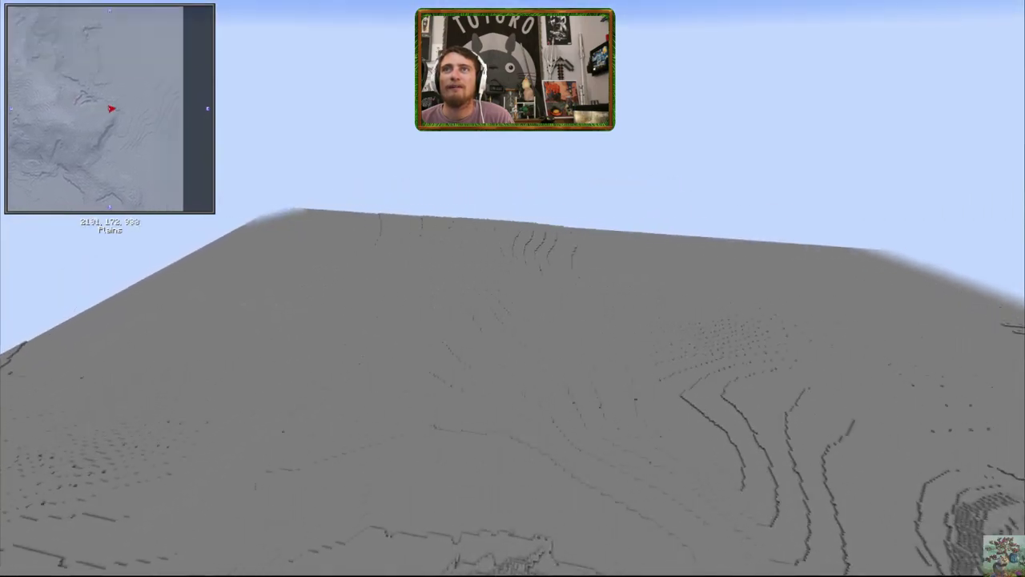
# Fly over the eastern flat land and turn north to examine the contoured slopes and stepped hills along it
pyautogui.press('w')
pyautogui.press('w')
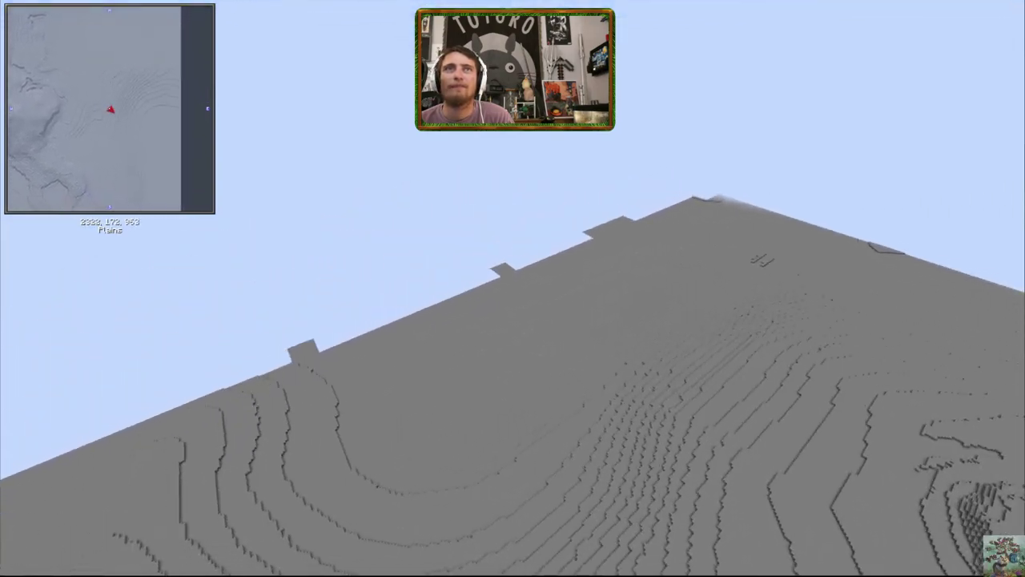
pyautogui.press('w')
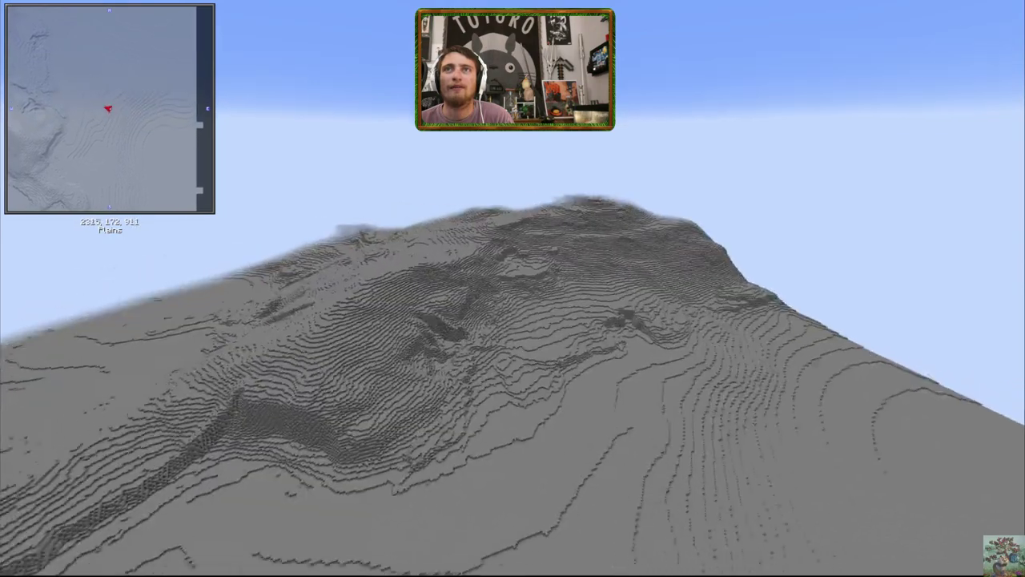
pyautogui.press('w')
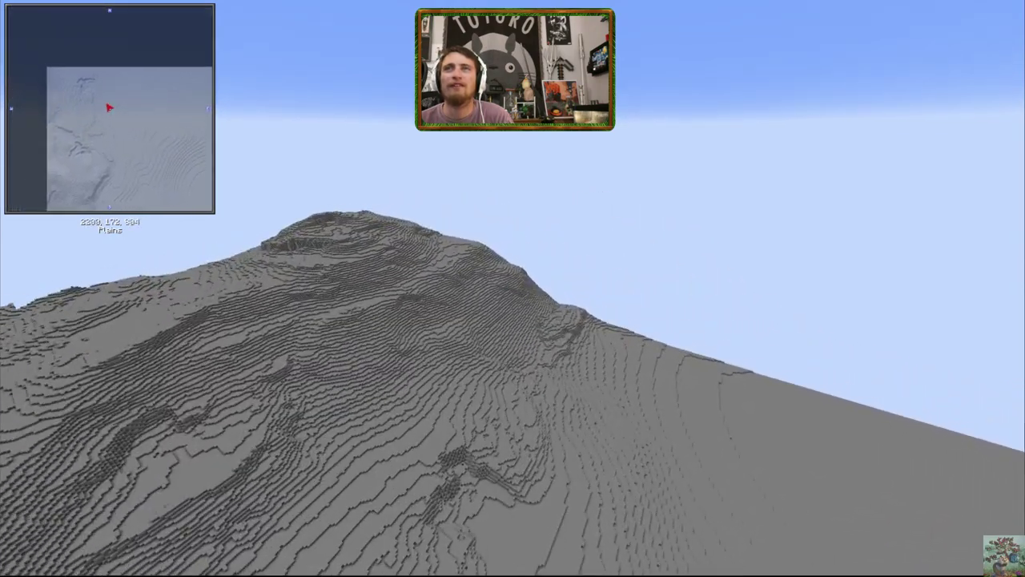
pyautogui.press('w')
pyautogui.press('w')
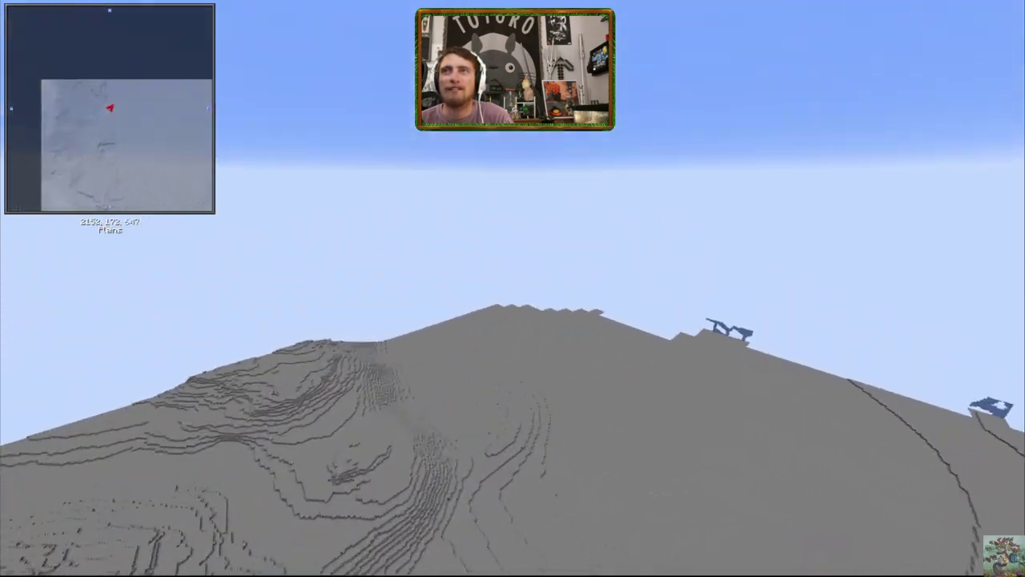
pyautogui.press('w')
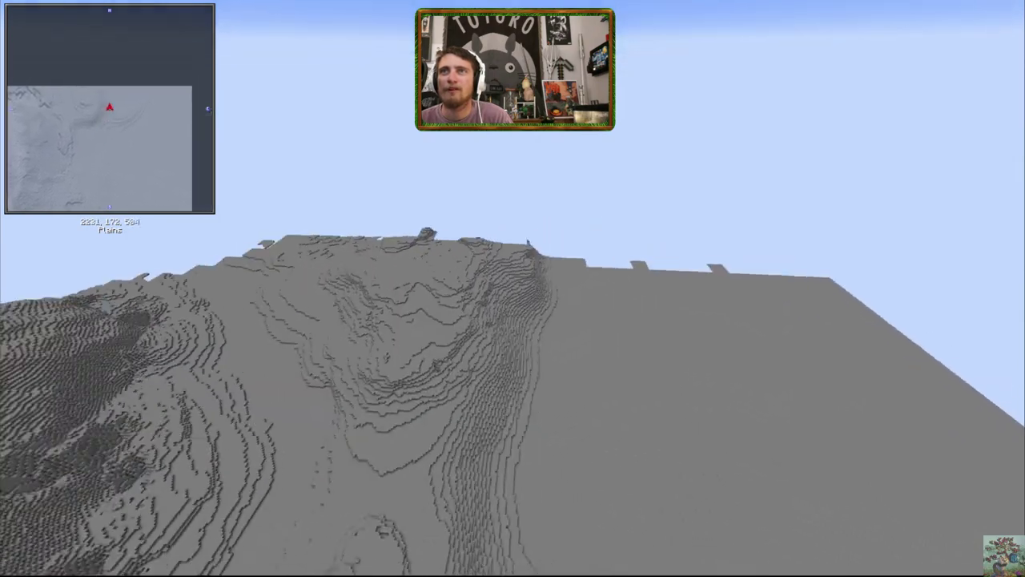
# Fly north along the plateau's eastern edge to inspect its cliffs and the tall rock pillars standing beside it
pyautogui.press('w')
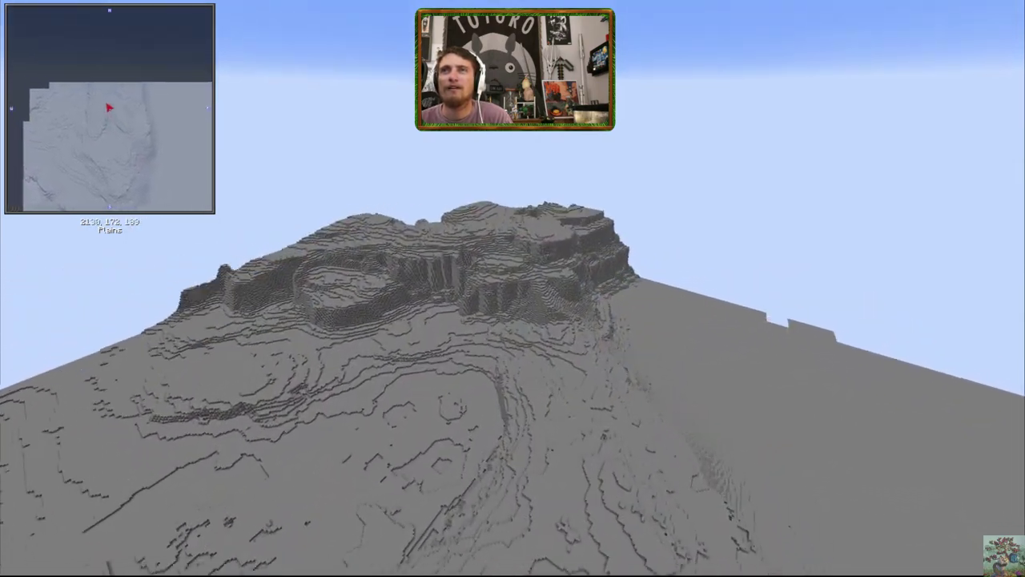
pyautogui.press('w')
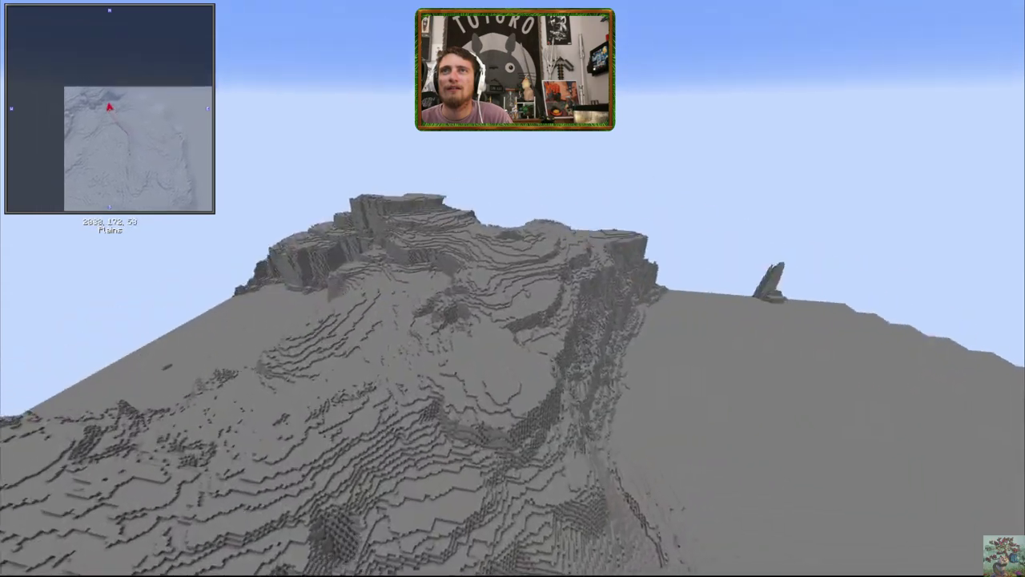
pyautogui.press('w')
pyautogui.press('w')
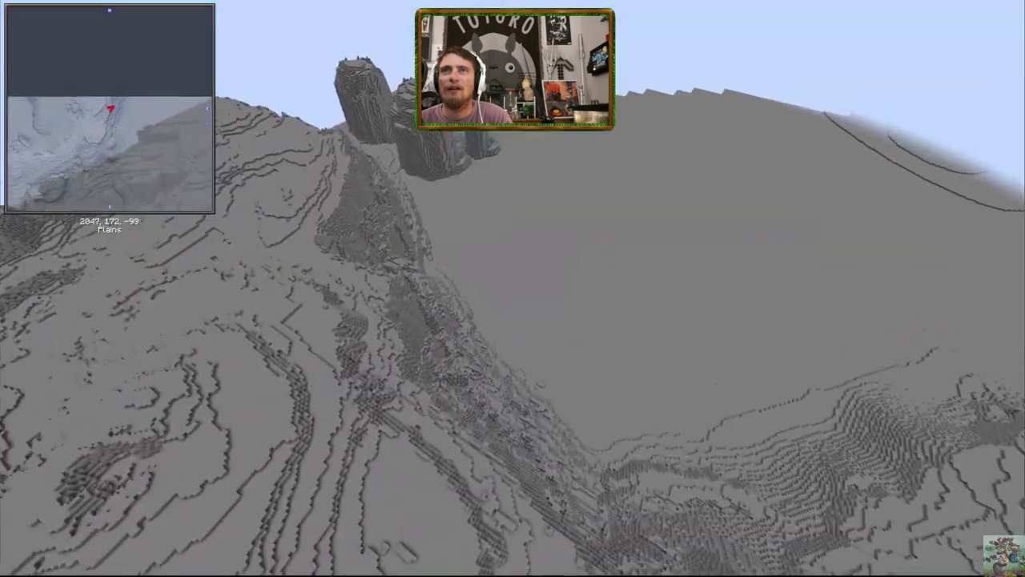
pyautogui.press('w')
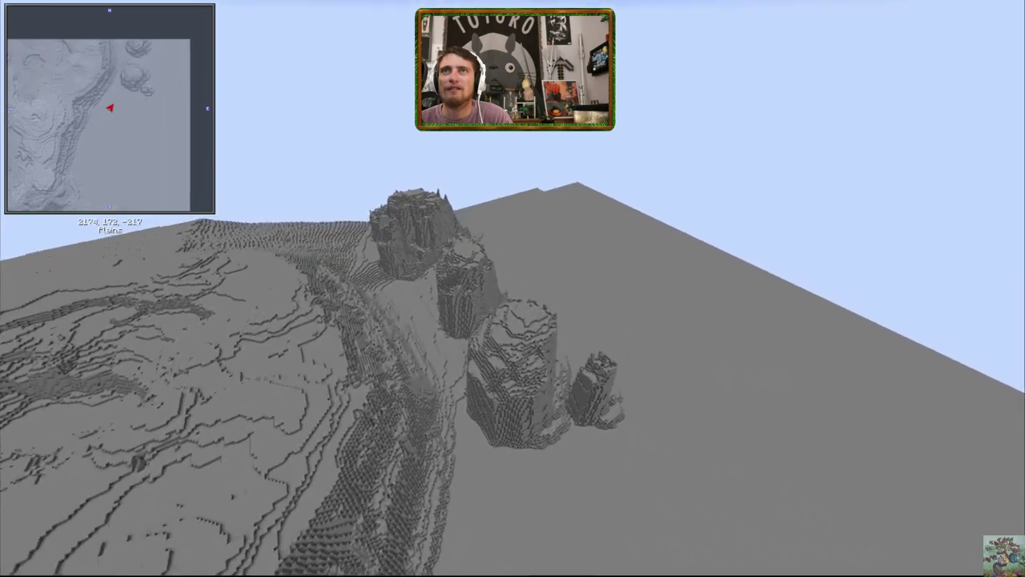
pyautogui.press('w')
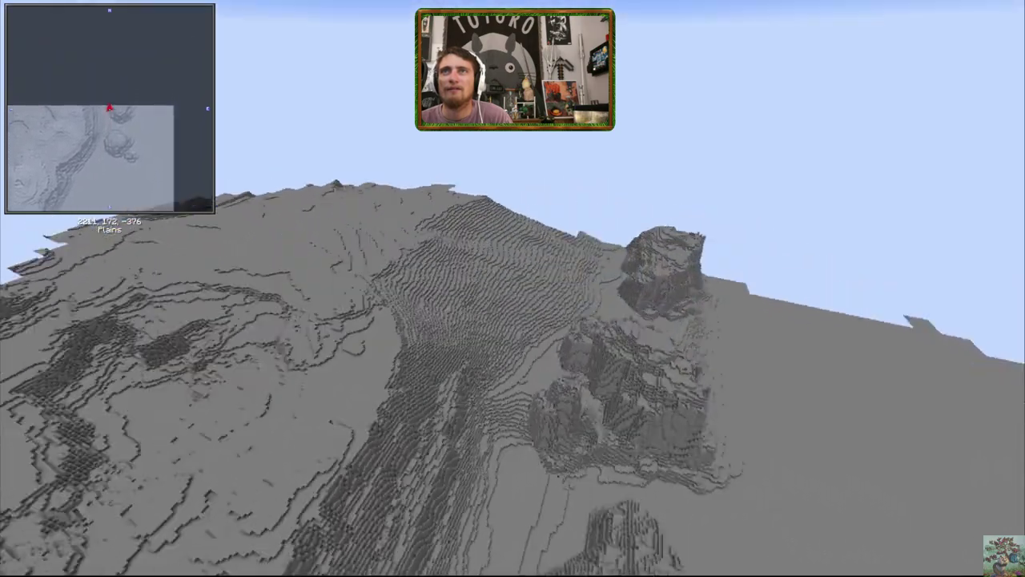
pyautogui.press('w')
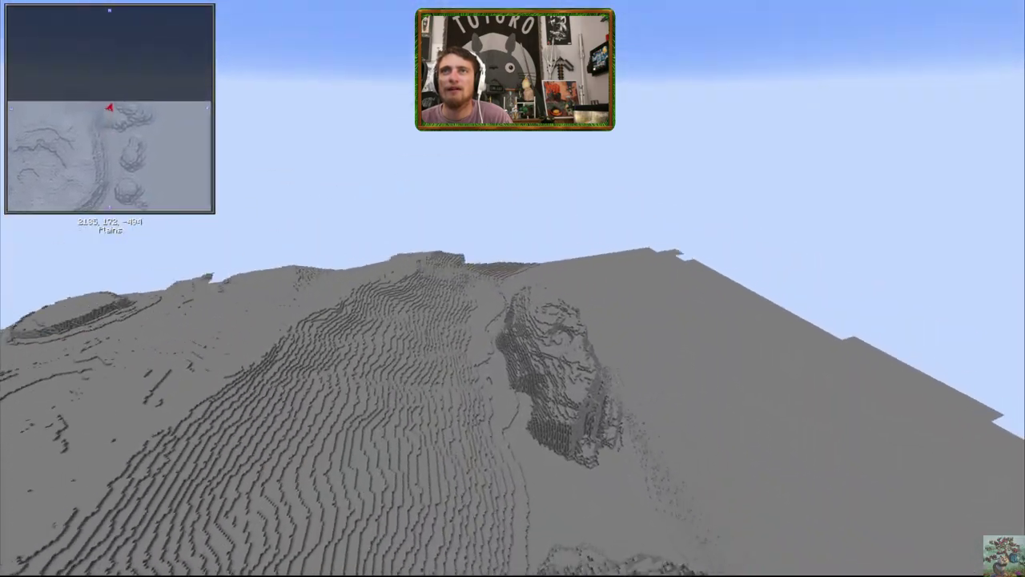
# Follow the long slope northeast and cross the northern flats to examine the gentle ridges and shallow terraces
pyautogui.press('w')
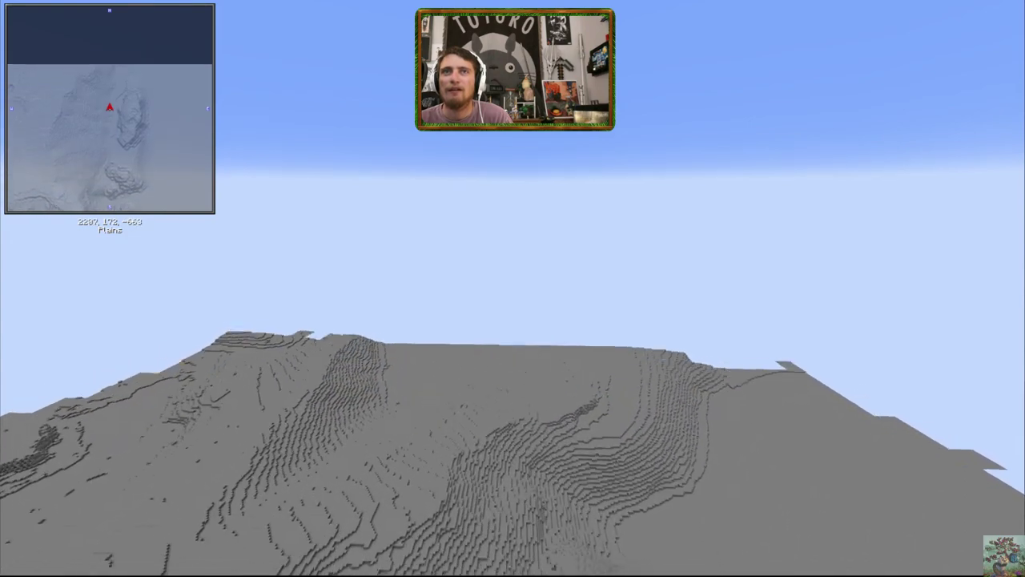
pyautogui.press('w')
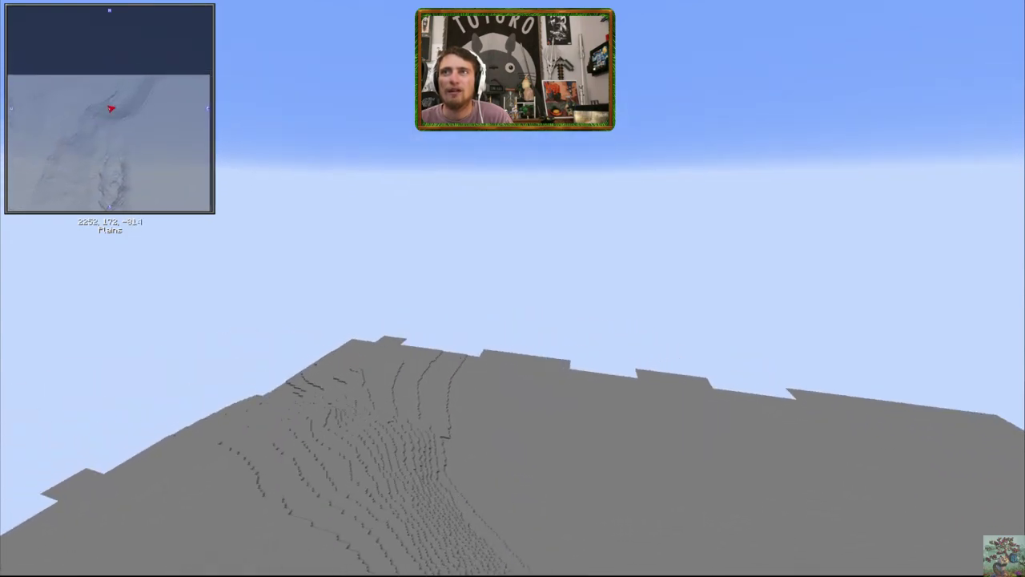
pyautogui.press('w')
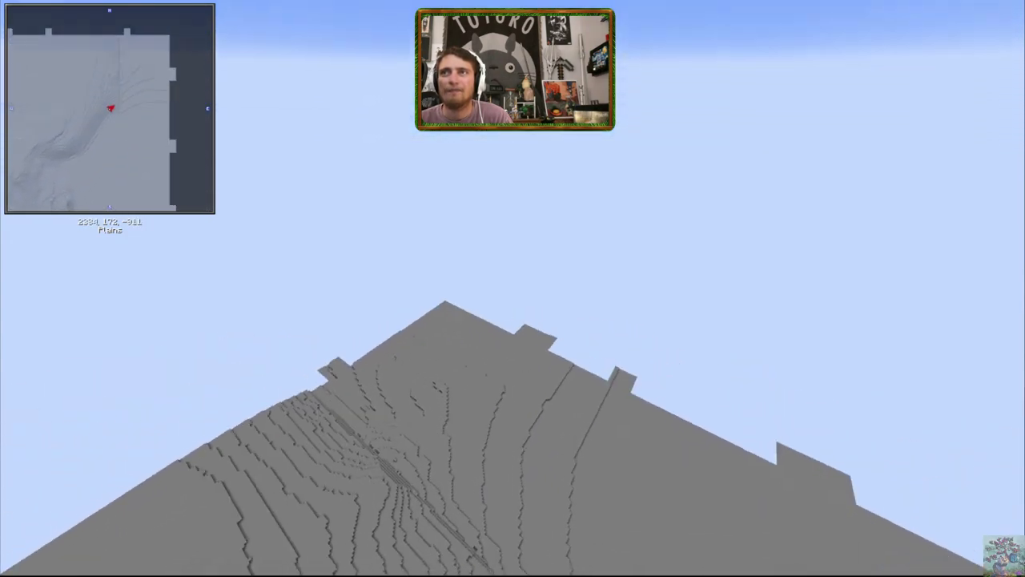
pyautogui.press('w')
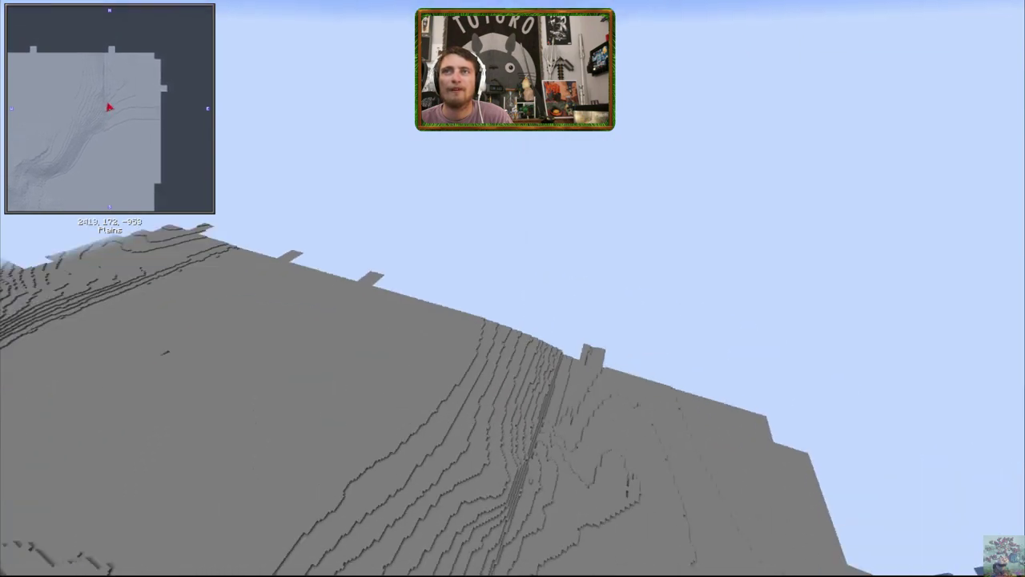
pyautogui.press('w')
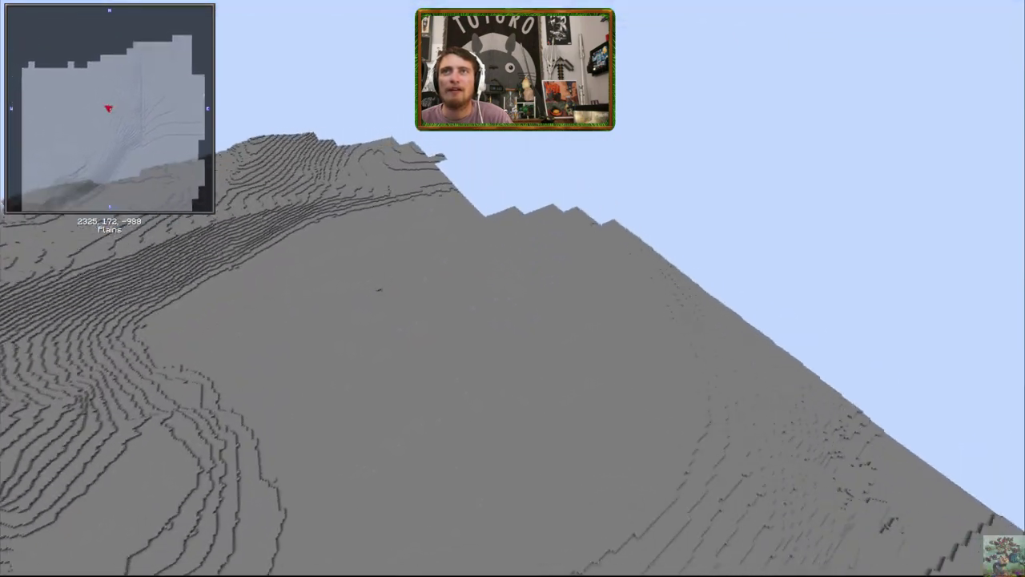
pyautogui.press('w')
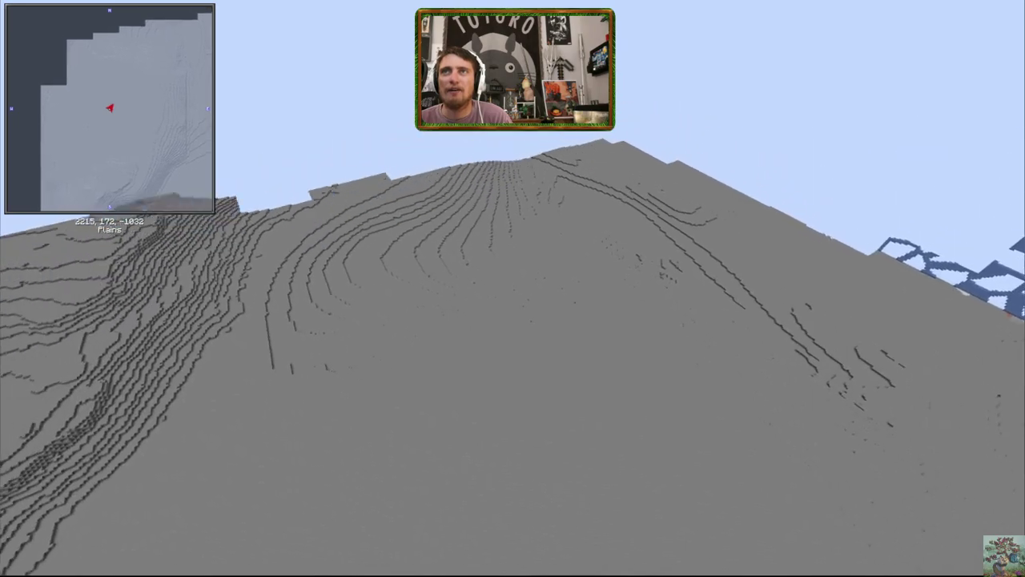
pyautogui.press('w')
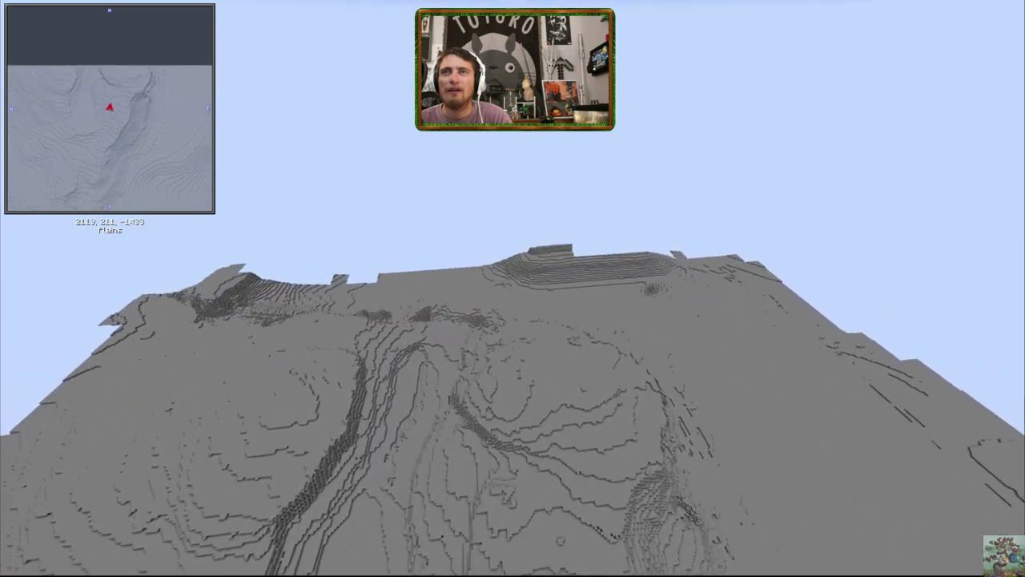
# Fly north to the raised rectangular platform and descend to its edge to inspect the stepped stone blocks up close
pyautogui.press('w')
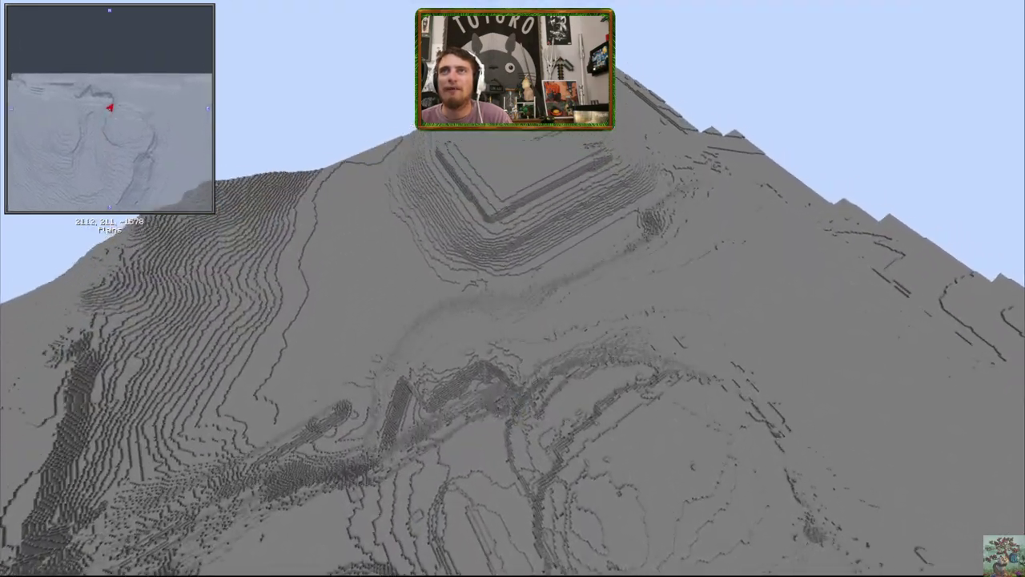
pyautogui.press('w')
pyautogui.press('shift')
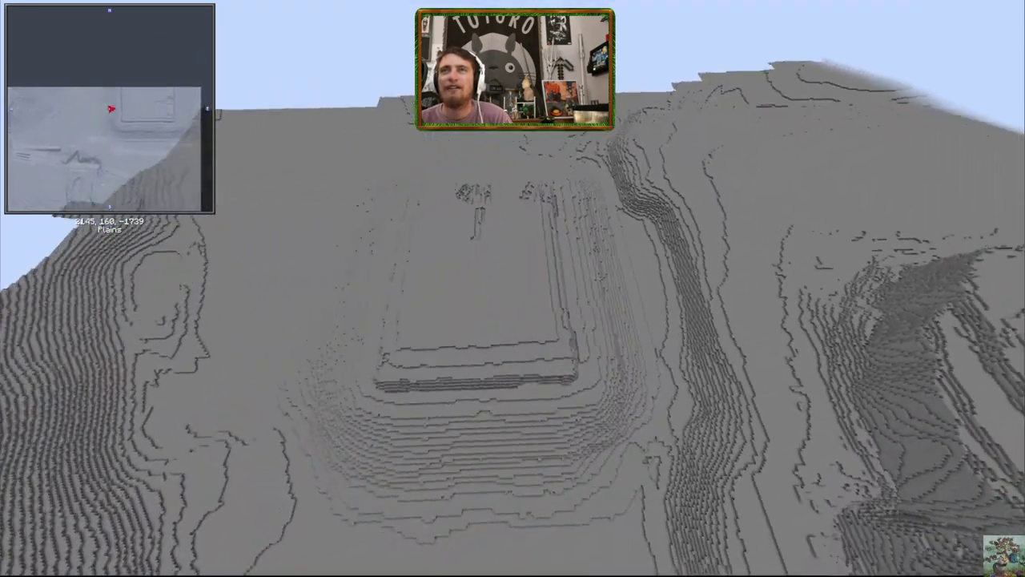
pyautogui.press('w')
pyautogui.press('shift')
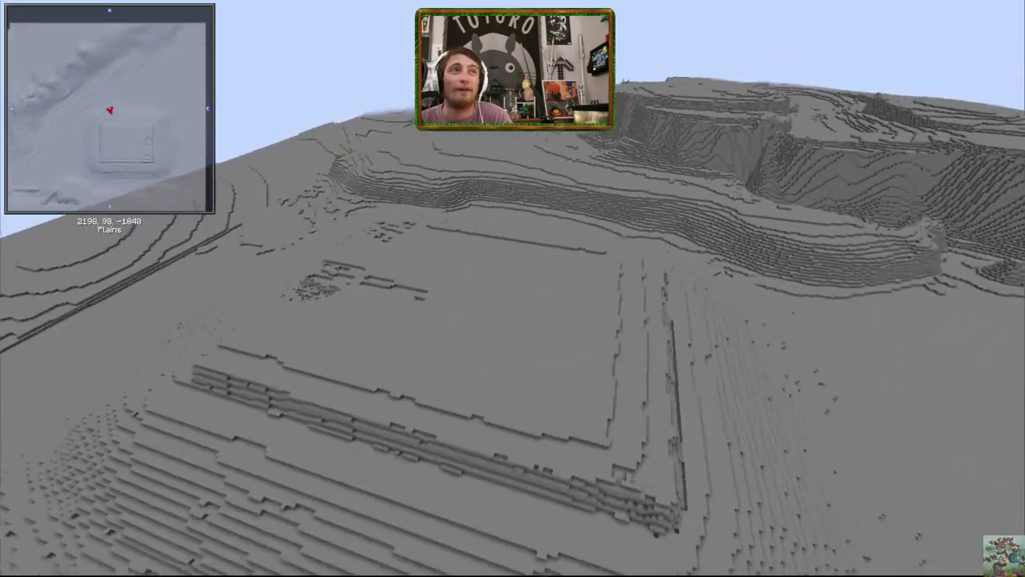
pyautogui.press('w')
pyautogui.press('shift')
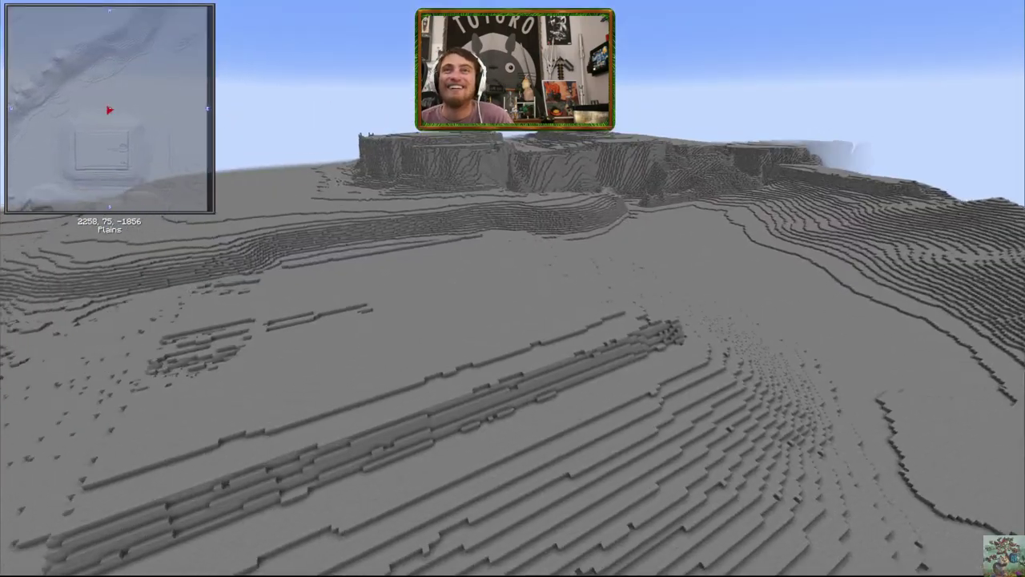
pyautogui.press('w')
pyautogui.press('shift')
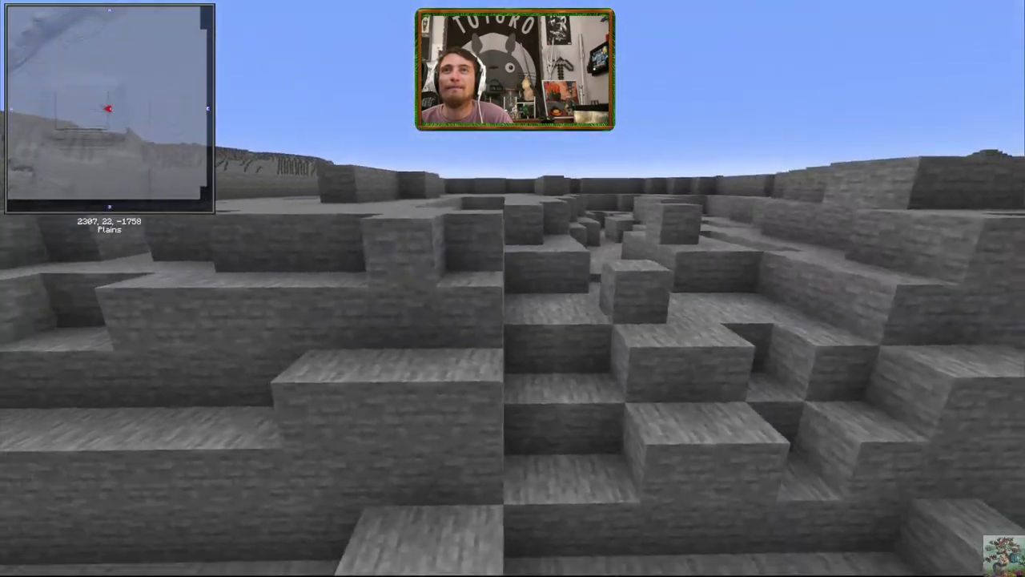
# Rise above the rectangular platform and fly across it to examine its outline and terraced sides
pyautogui.press('space')
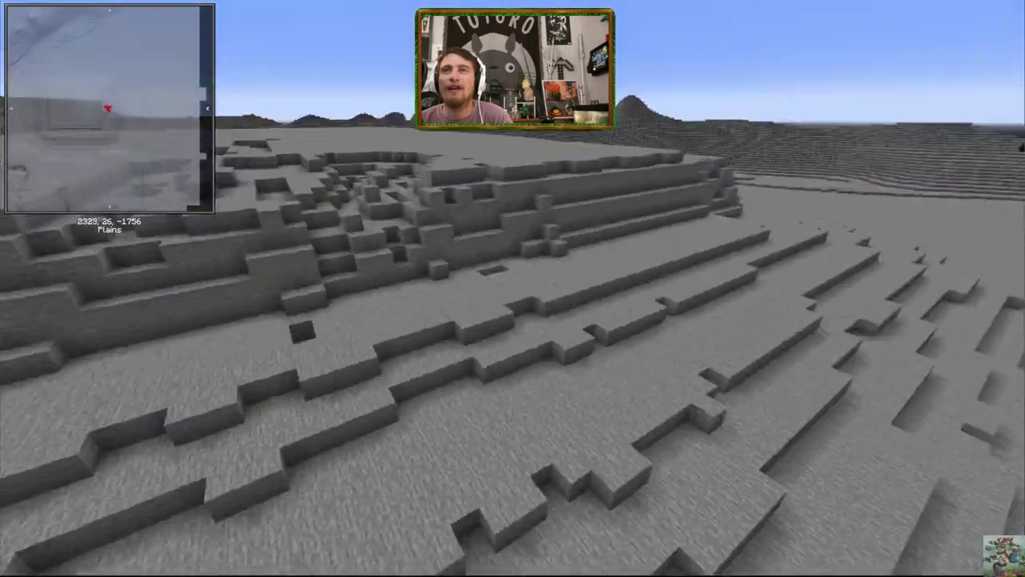
pyautogui.press('w')
pyautogui.press('space')
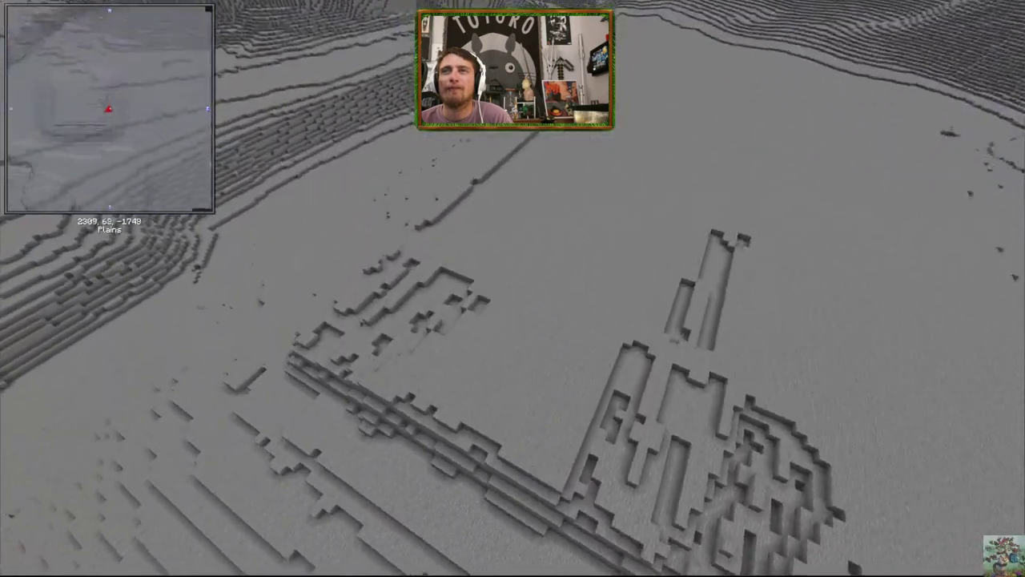
pyautogui.press('w')
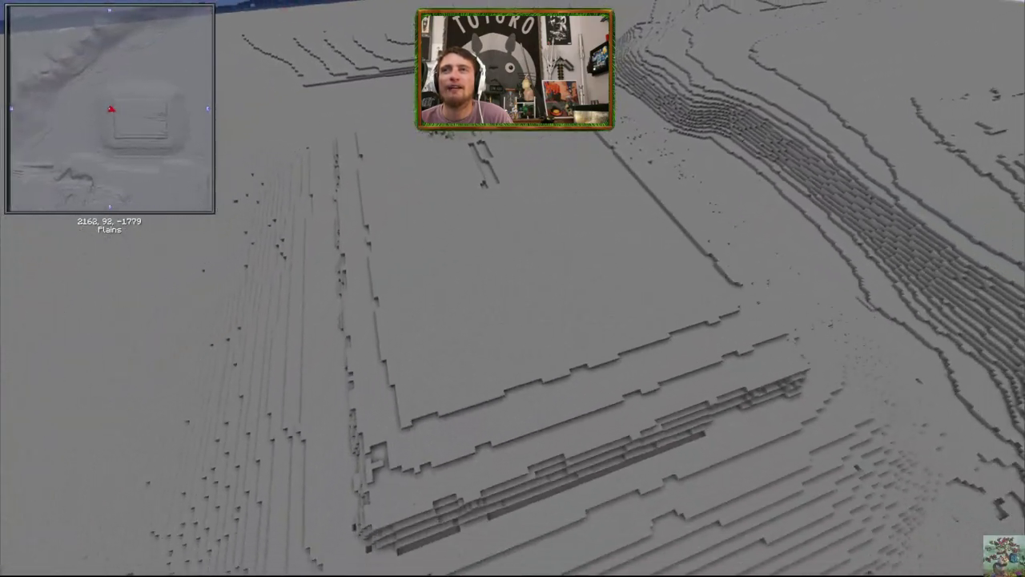
# Fly southeast to the world's eastern border to inspect the wall of water where the exported terrain ends
pyautogui.press('w')
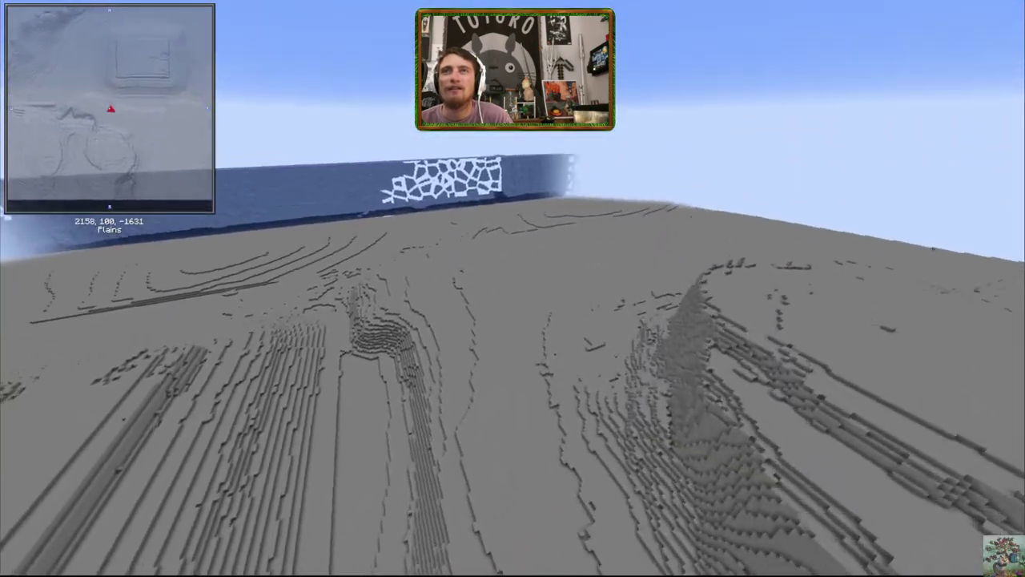
pyautogui.press('w')
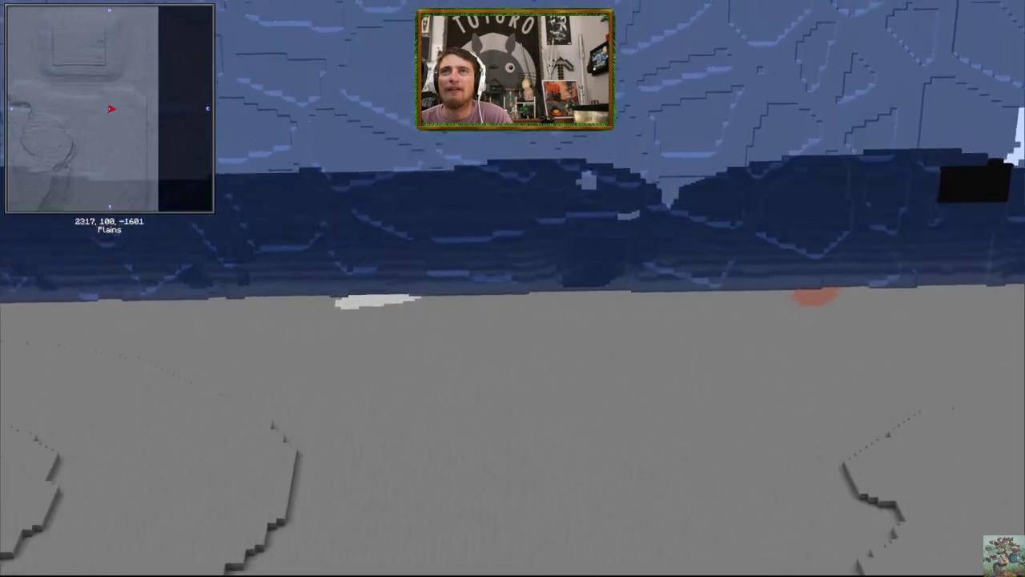
pyautogui.press('w')
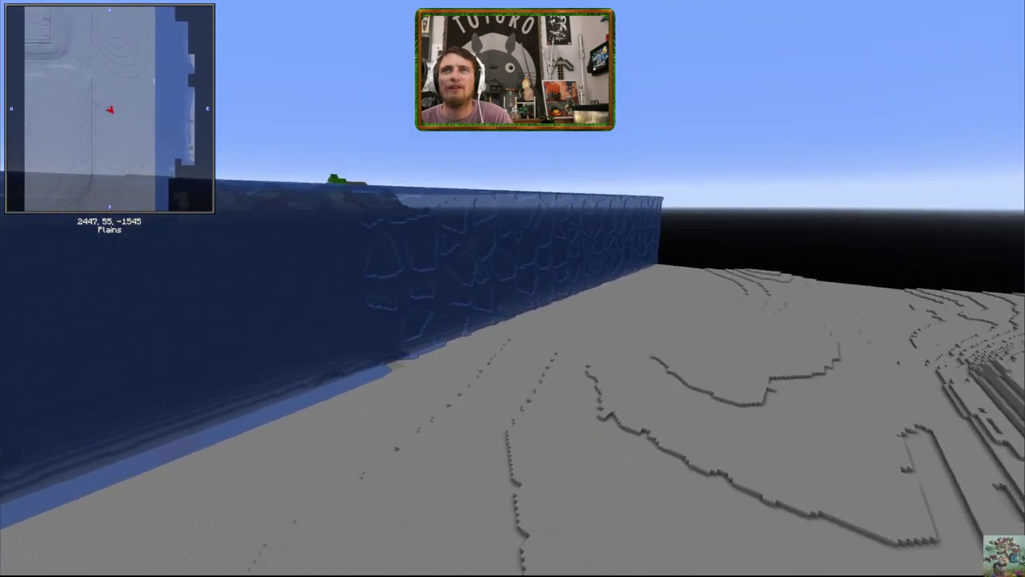
pyautogui.press('w')
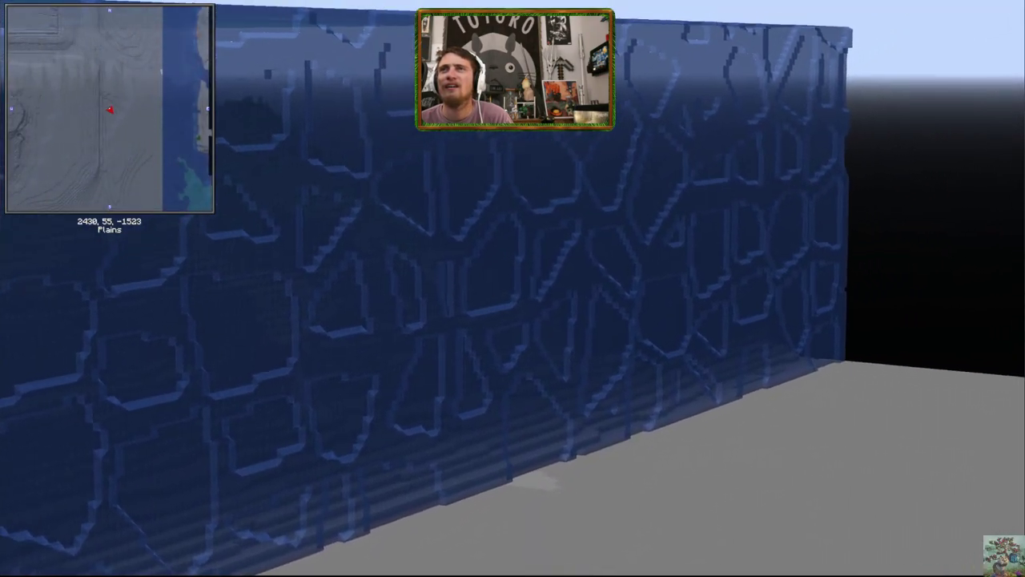
pyautogui.press('w')
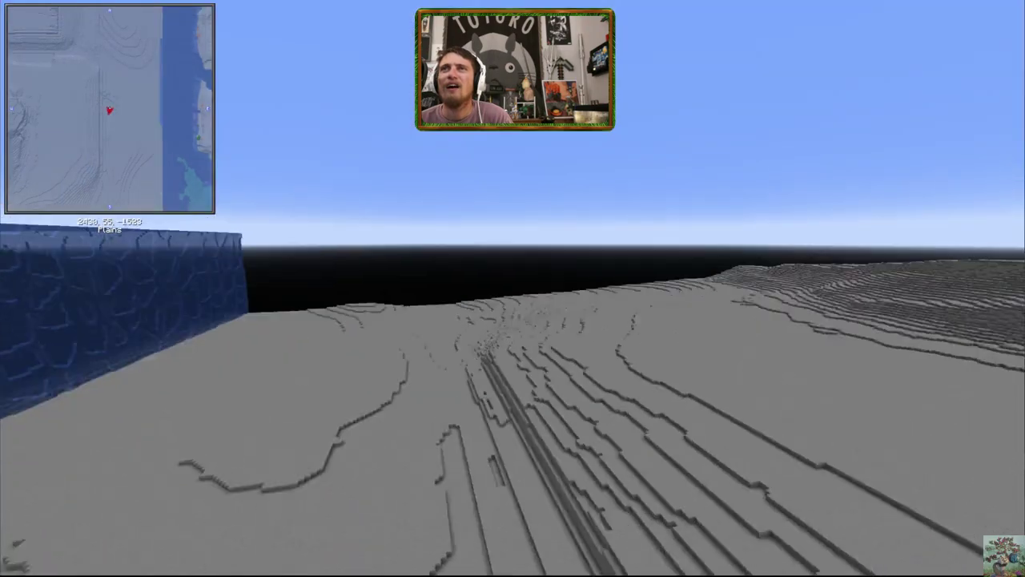
# Fly southwest past the steep-sided mesa and across the southern flats to inspect the surrounding slopes from low height
pyautogui.press('w')
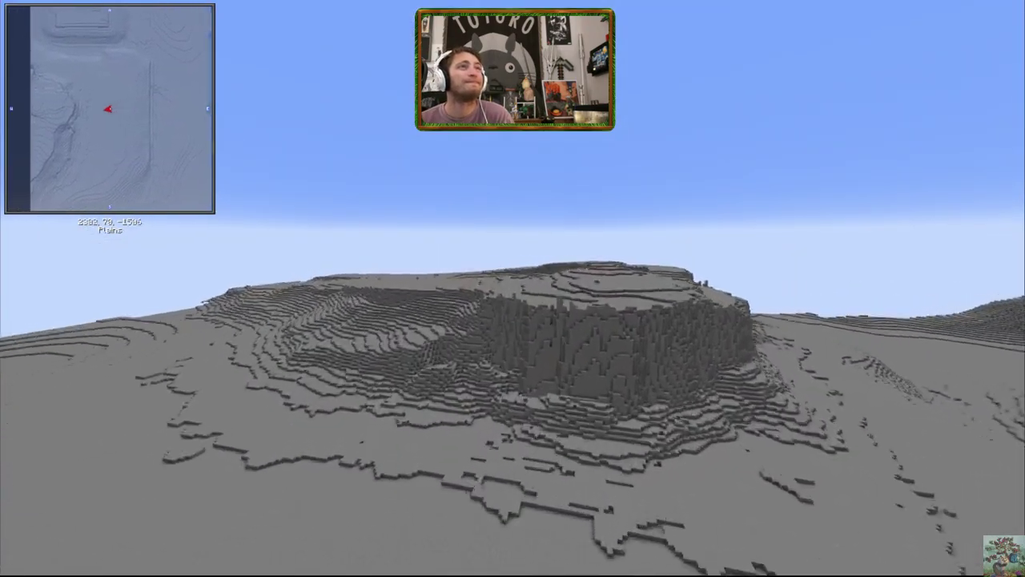
pyautogui.press('w')
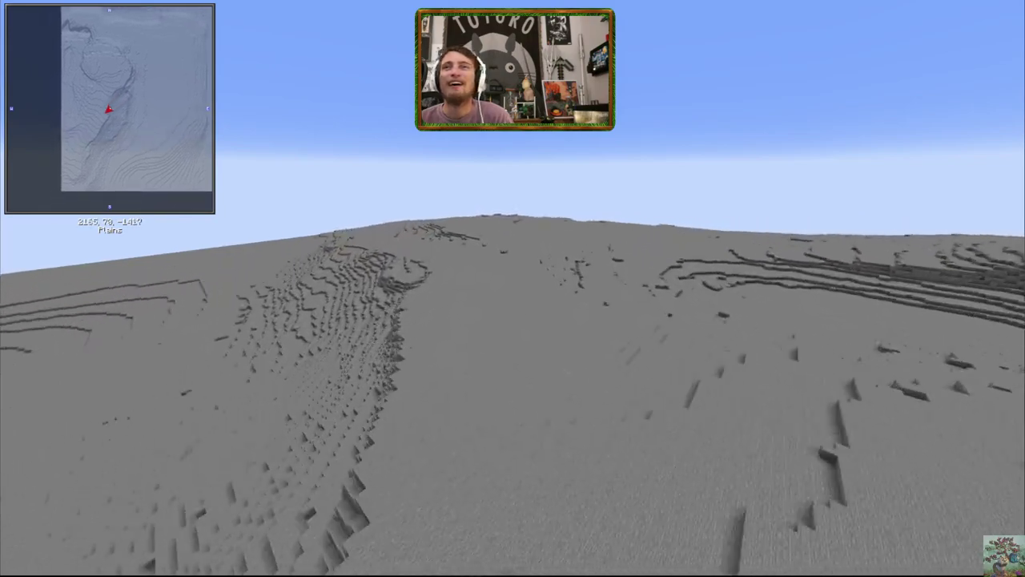
pyautogui.press('w')
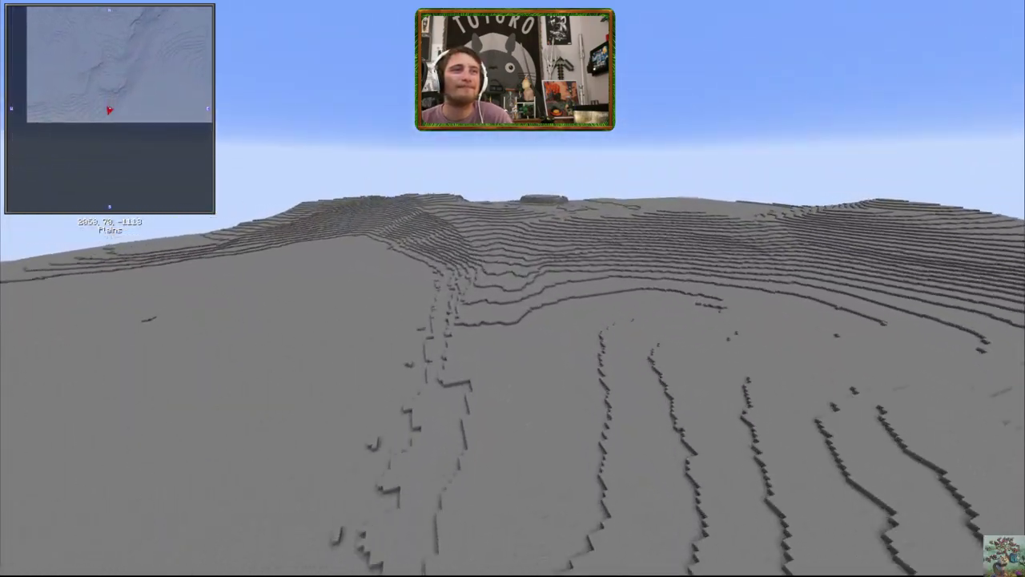
pyautogui.press('w')
pyautogui.press('w')
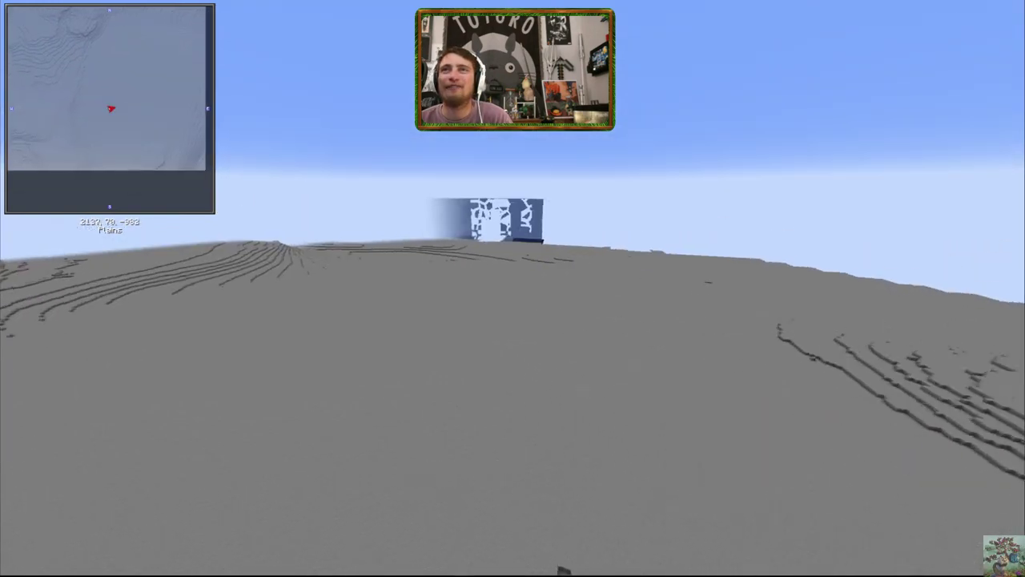
# Fly east across the flats to view the wall of water, and turn south toward the steep-sided mesa and terraced hillside
pyautogui.press('w')
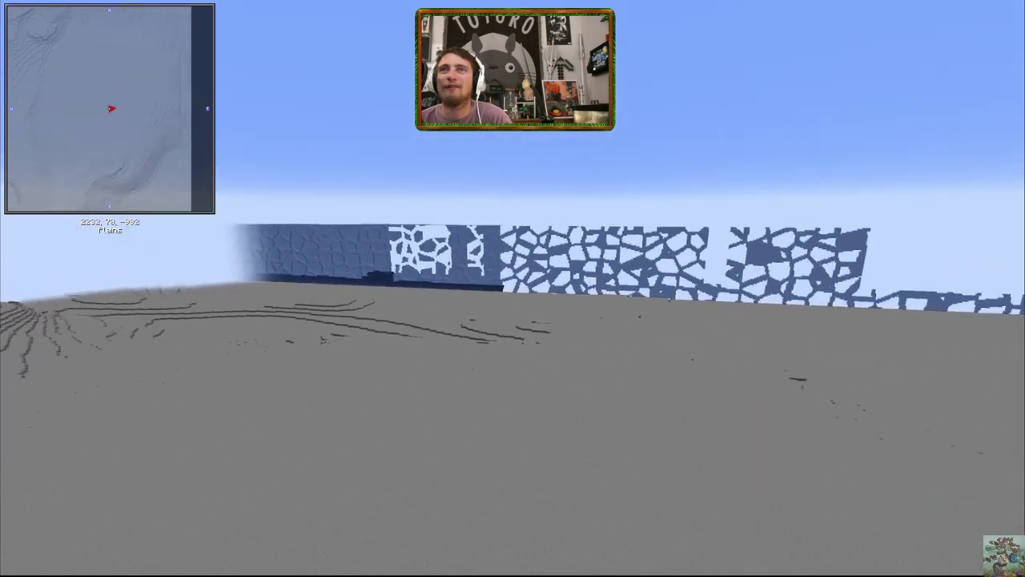
pyautogui.press('w')
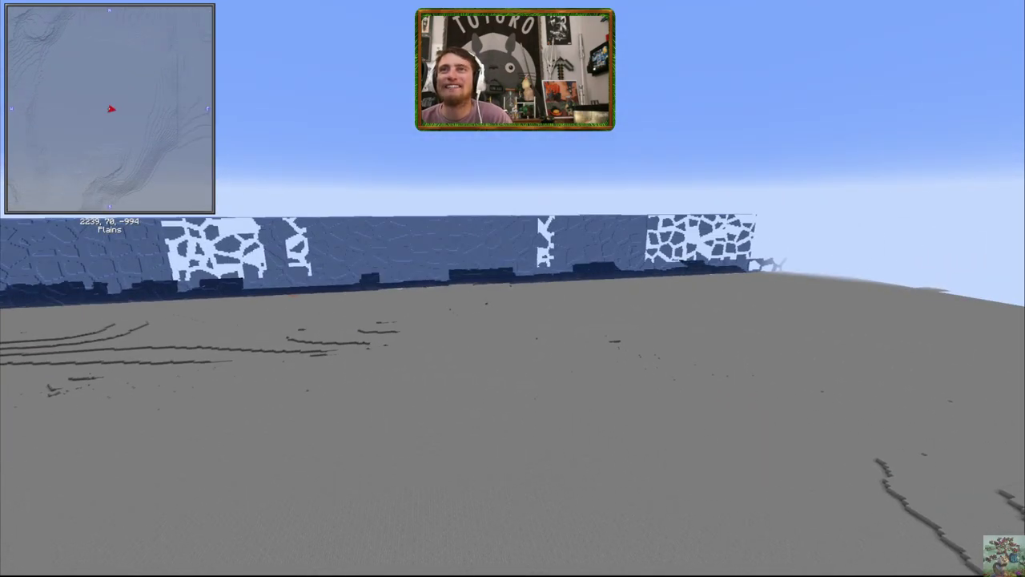
pyautogui.press('w')
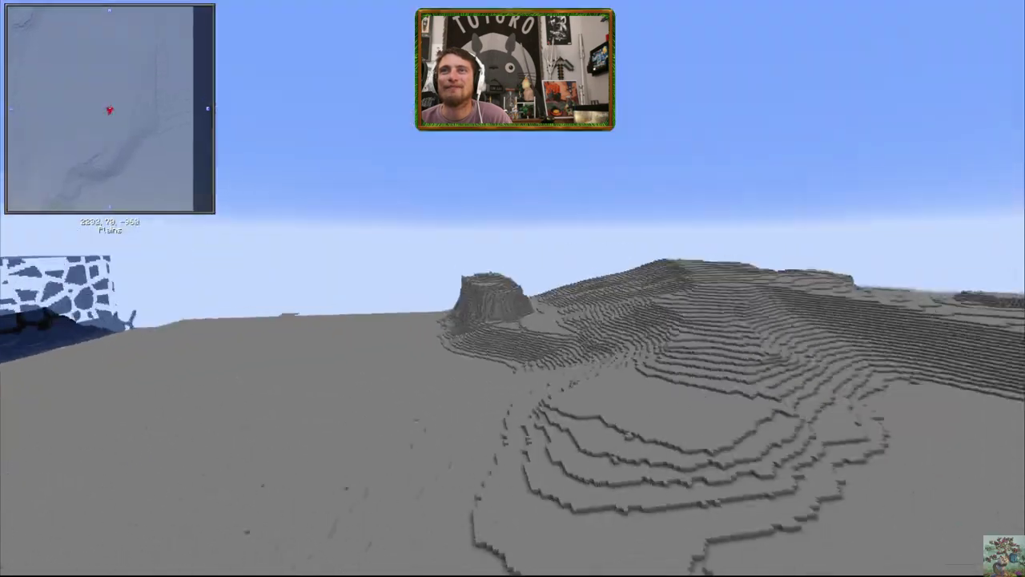
pyautogui.press('w')
pyautogui.press('w')
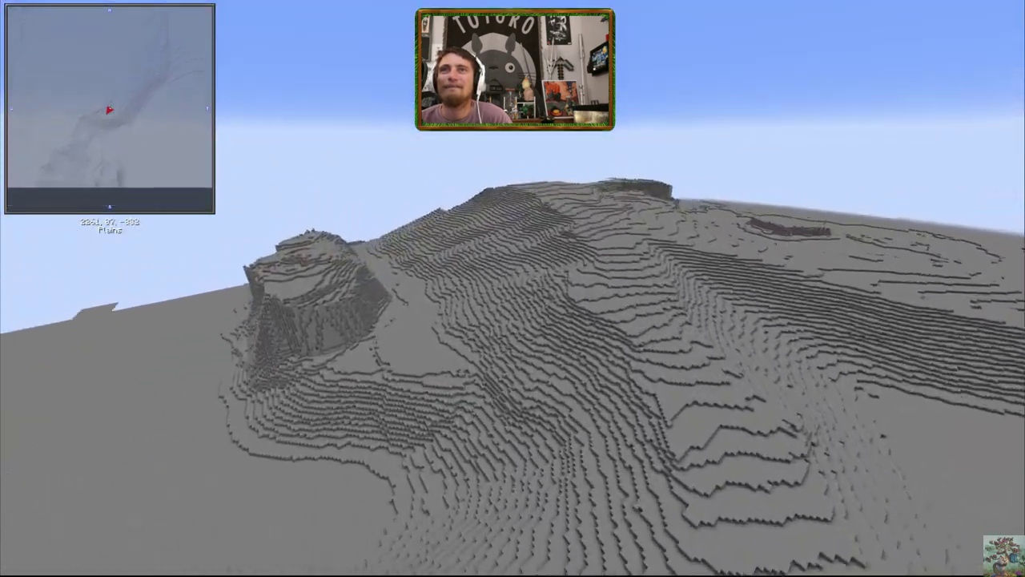
# Fly southwest above the terraced hillside and continue south over the isolated stone mesas to inspect the ridges and cliffs from high up
pyautogui.press('w')
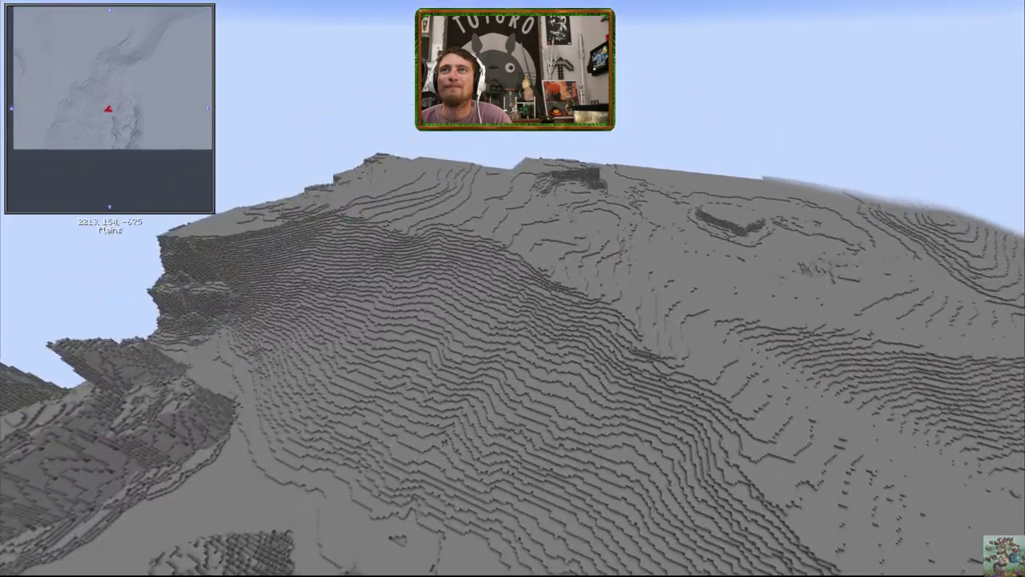
pyautogui.press('w')
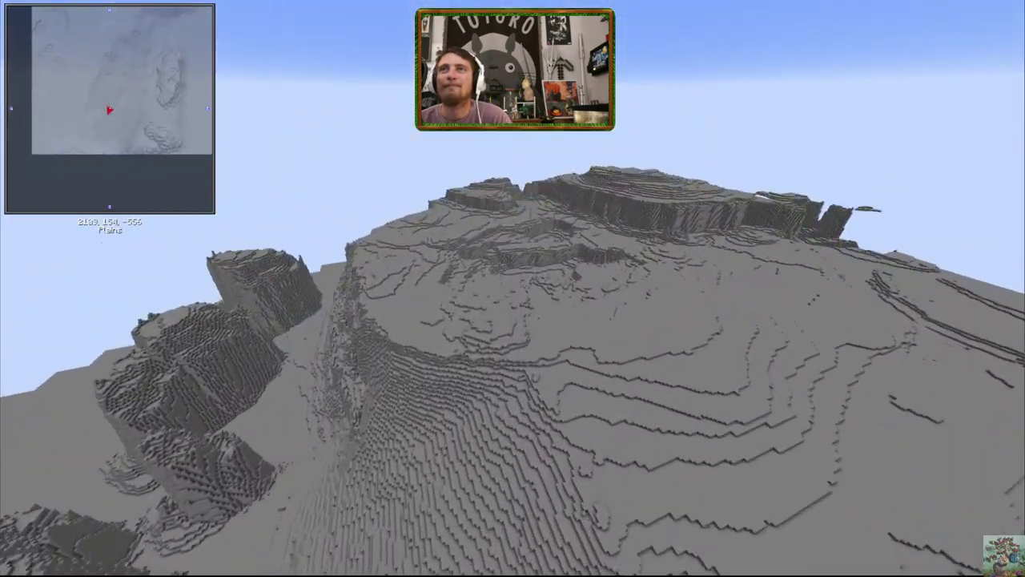
pyautogui.press('w')
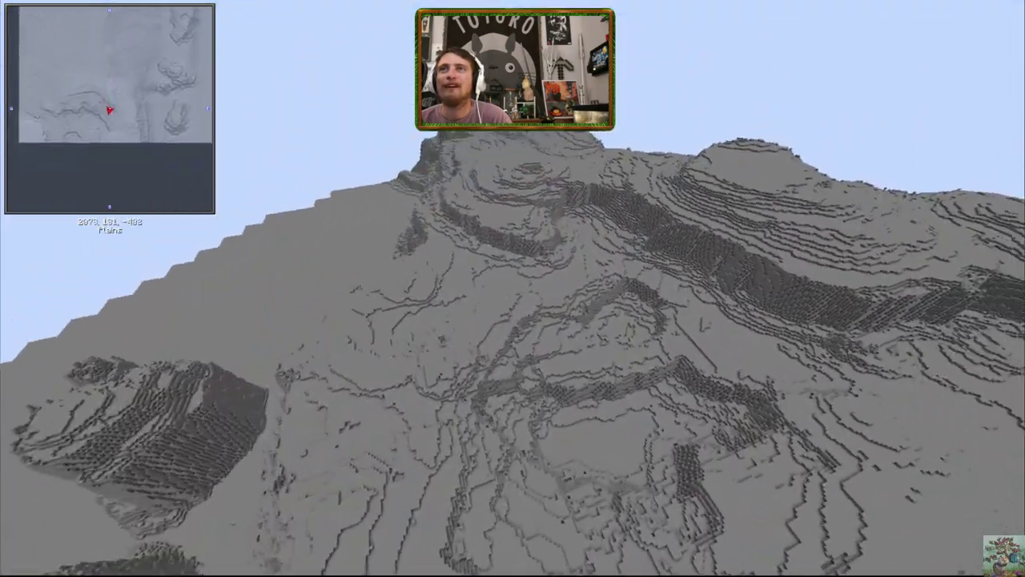
pyautogui.press('w')
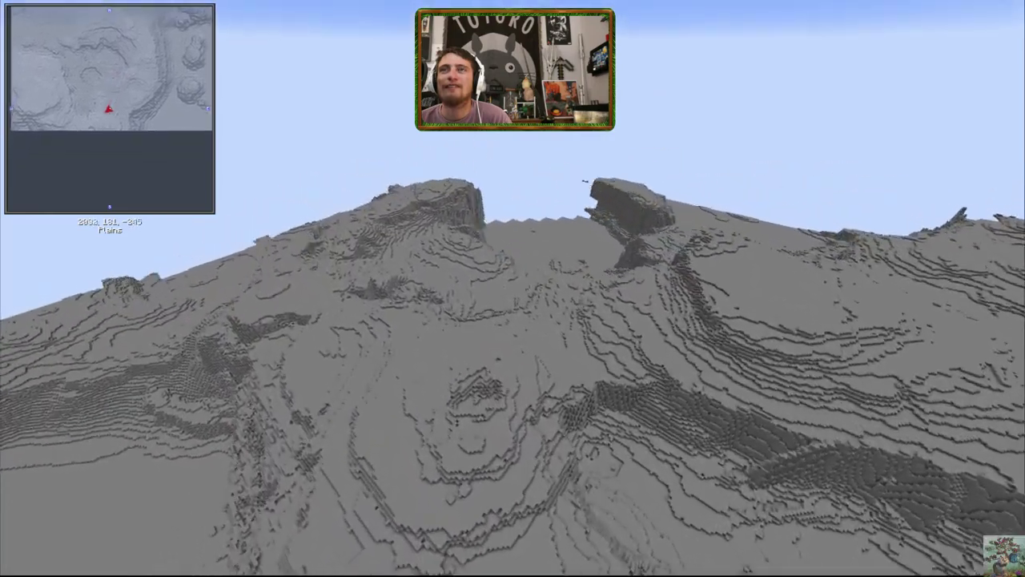
pyautogui.press('w')
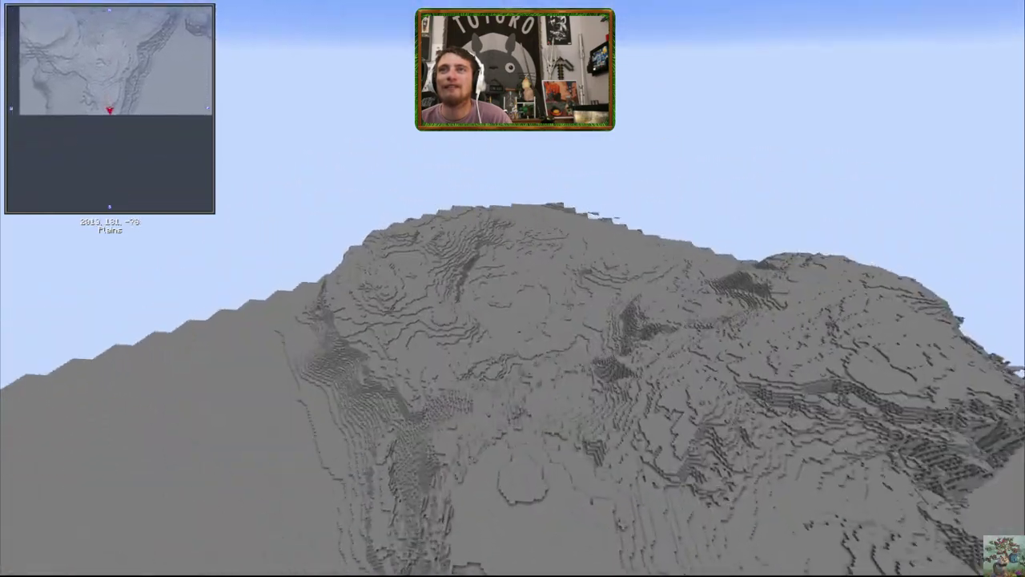
pyautogui.press('w')
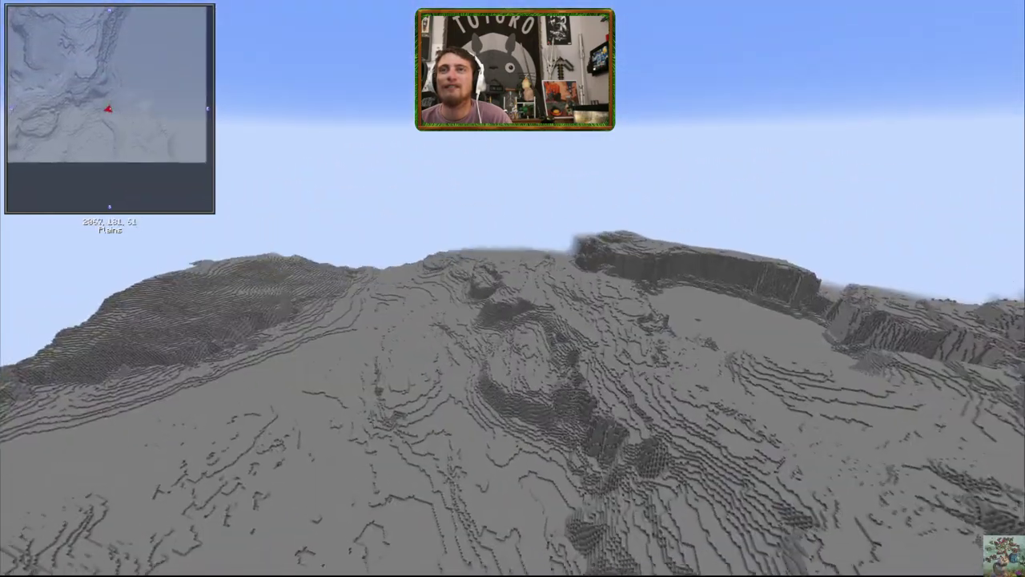
# Fly west to the cliff-walled basin and descend to its flat floor to inspect the small stone outcrop
pyautogui.press('w')
pyautogui.press('w')
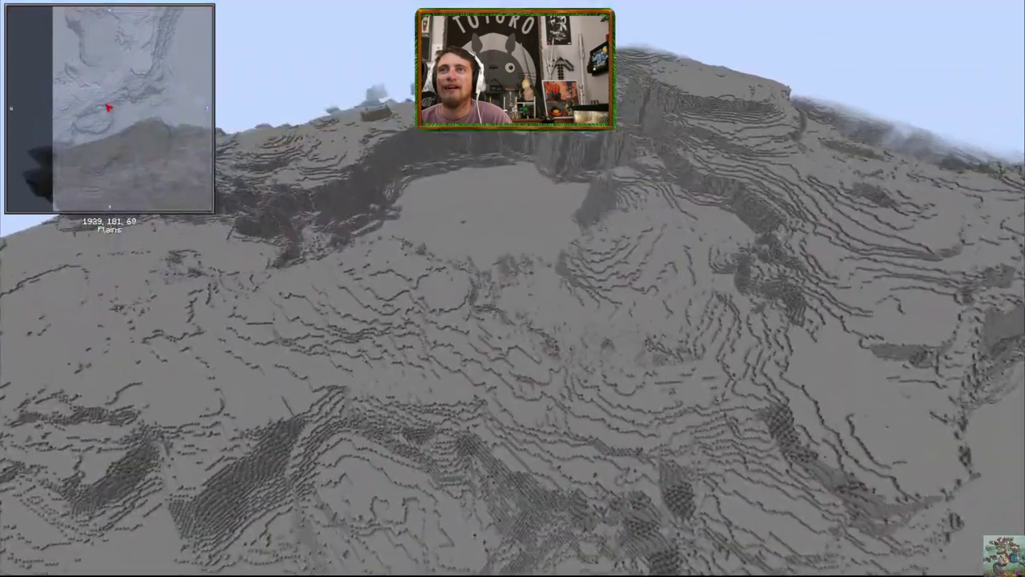
pyautogui.press('w')
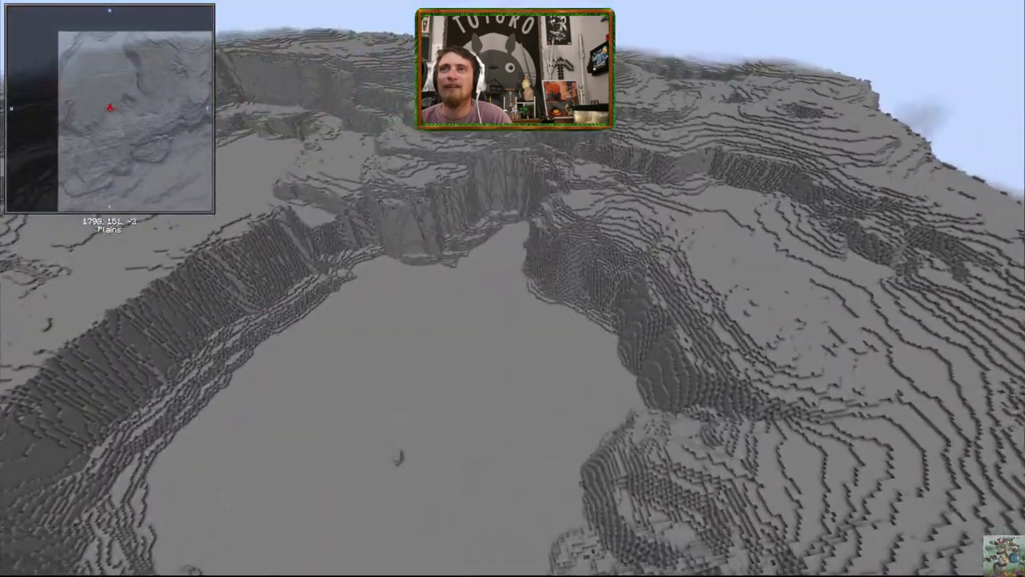
pyautogui.press('w')
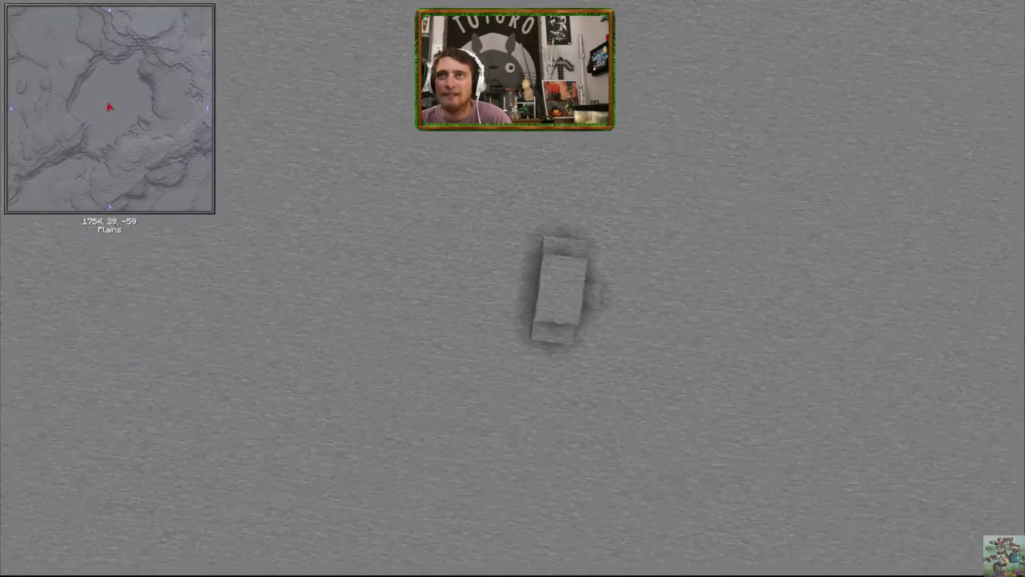
# Fly around inside the flat-floored basin to examine the surrounding cliff walls from low and middle heights
pyautogui.press('w')
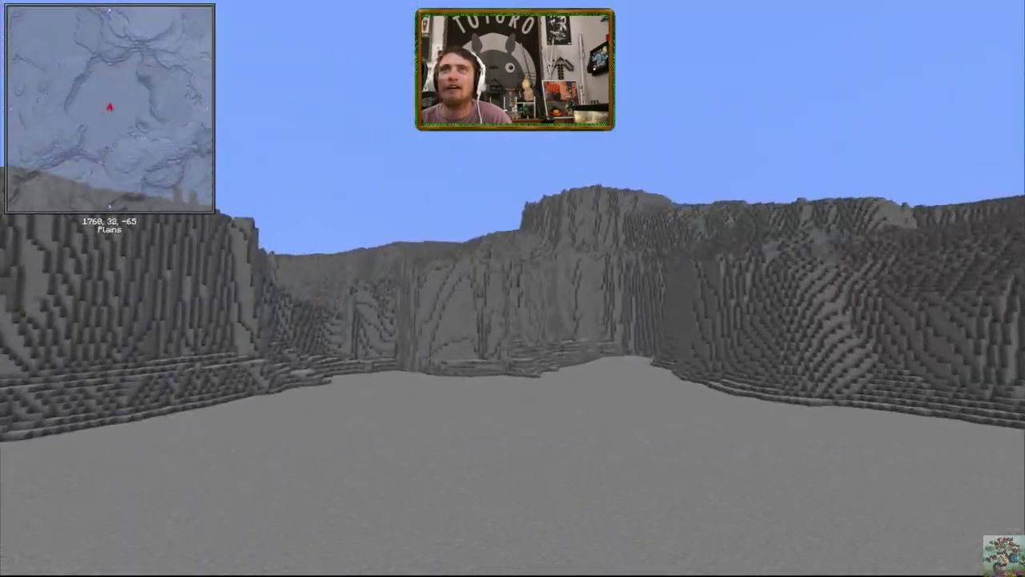
pyautogui.press('w')
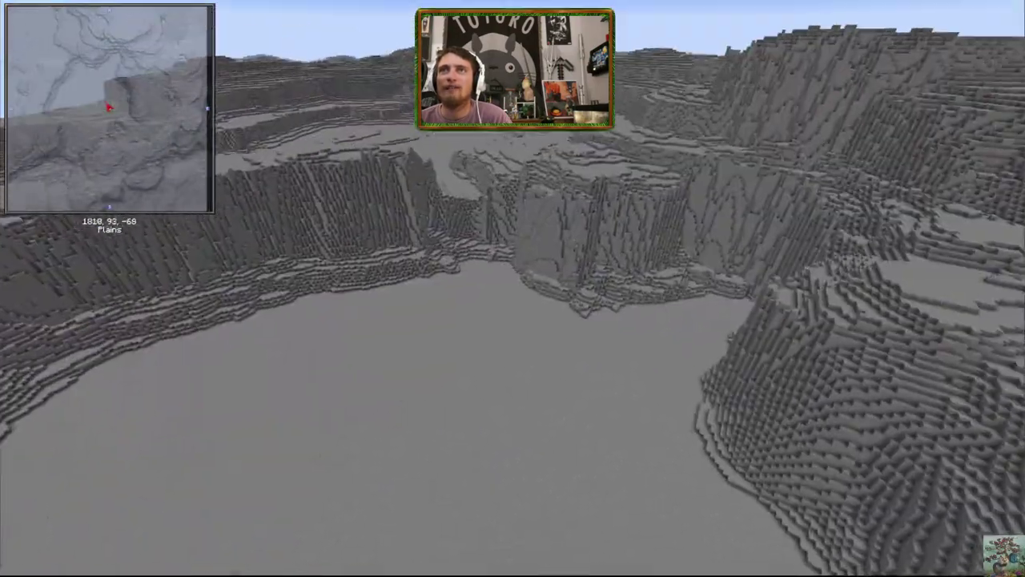
pyautogui.press('w')
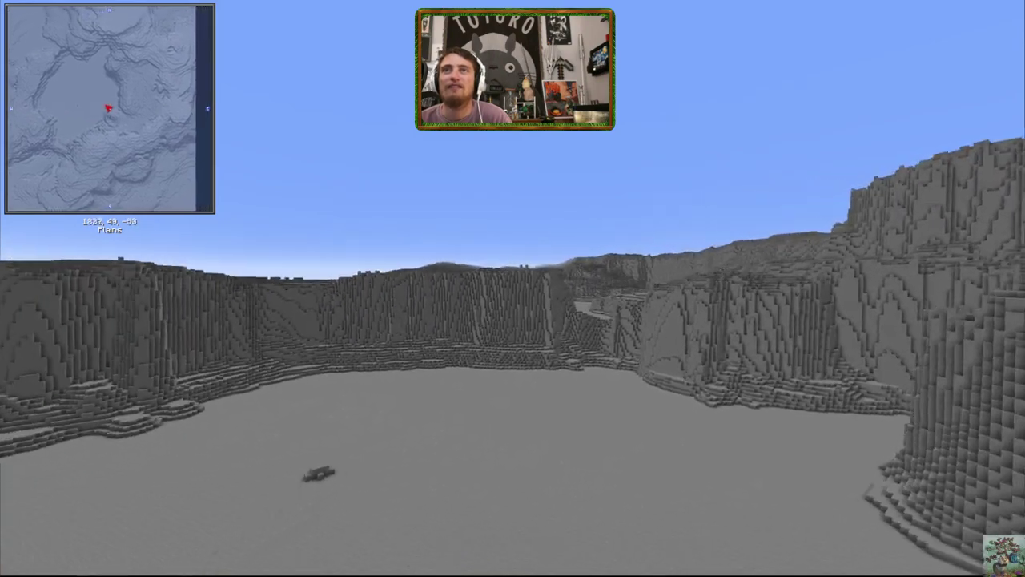
pyautogui.press('w')
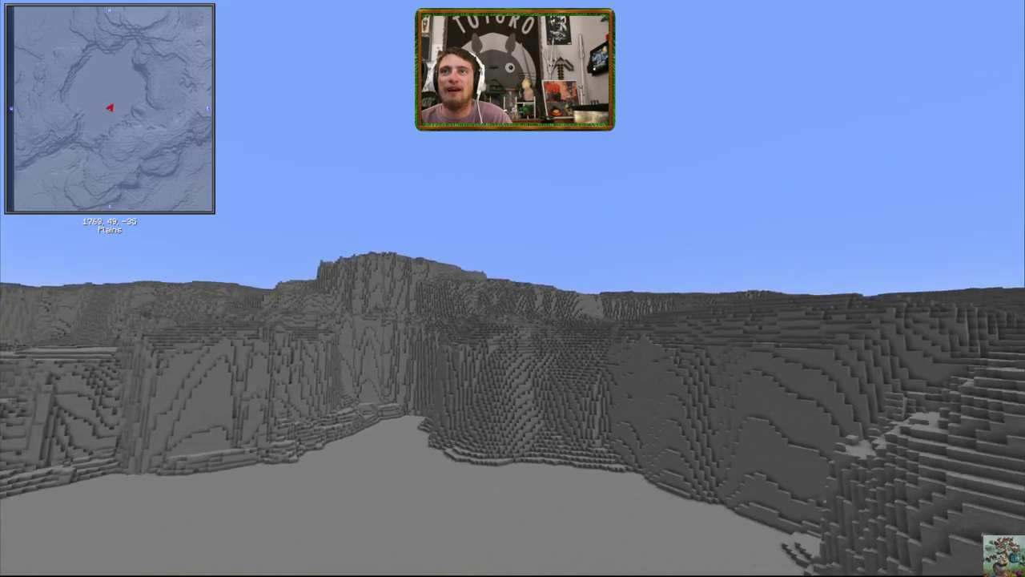
pyautogui.press('space')
pyautogui.press('s')
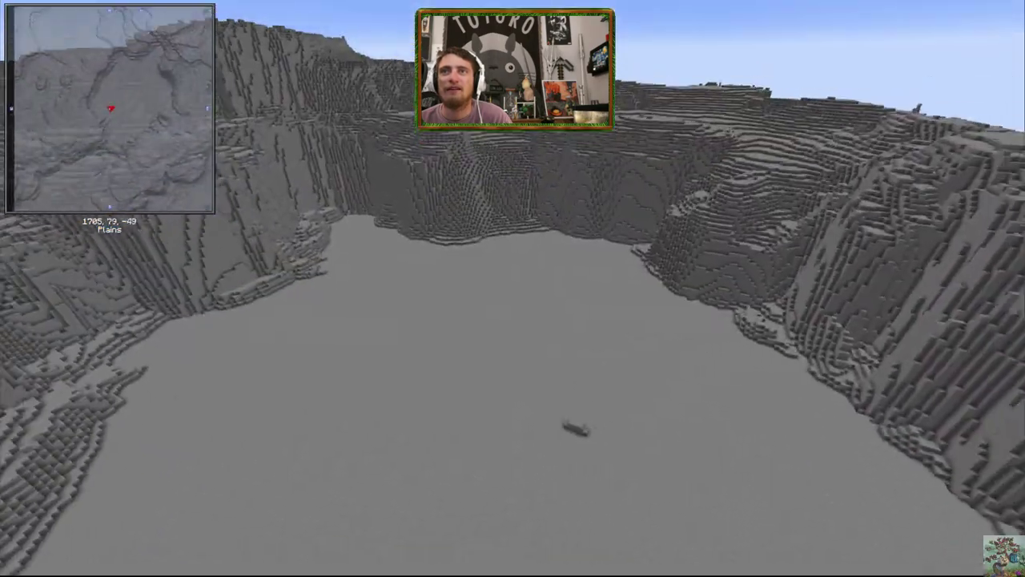
# Rise out of the basin and fly west over its rim to view the neighbouring plateau and small round mesa
pyautogui.press('space')
pyautogui.press('w')
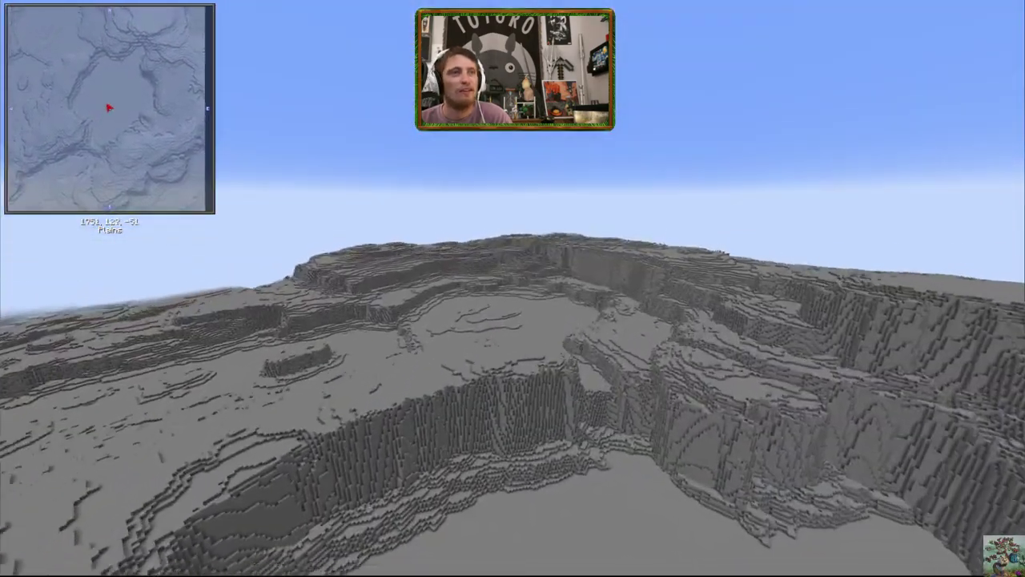
pyautogui.press('space')
pyautogui.press('s')
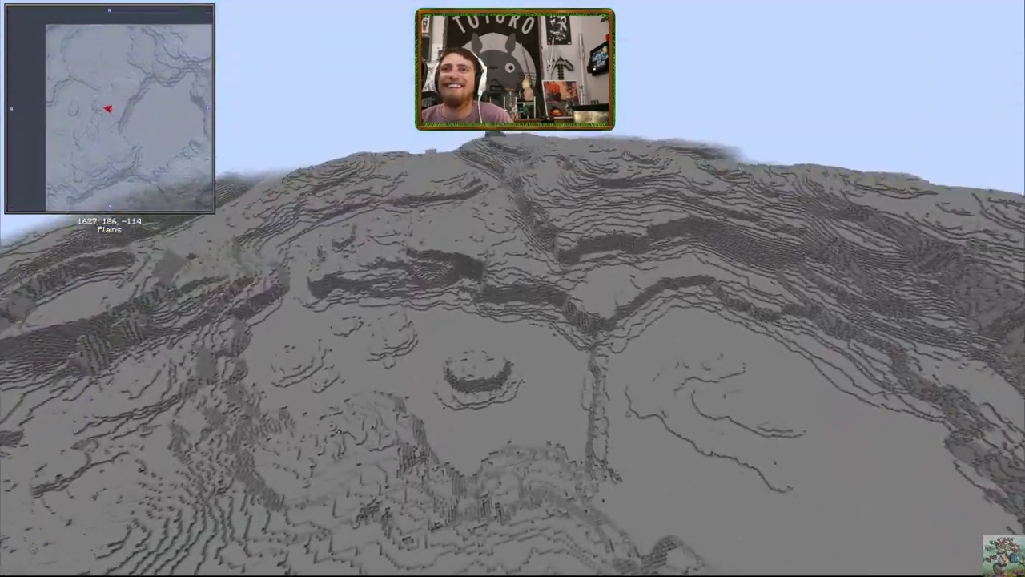
# Fly south past the ring-shaped crater and climb to height 219 to look back over the whole basin
pyautogui.press('w')
pyautogui.press('shift')
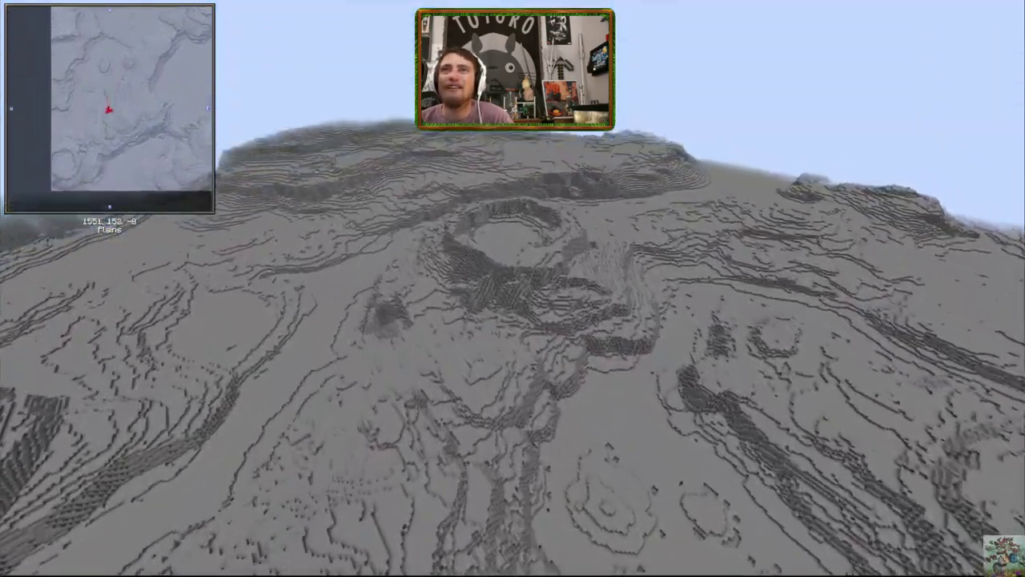
pyautogui.press('w')
pyautogui.press('space')
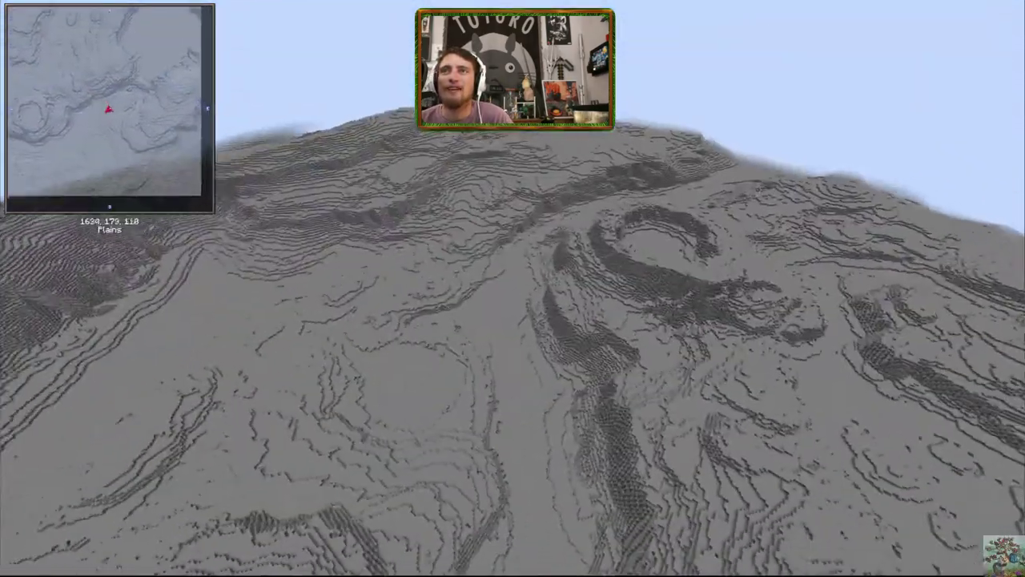
pyautogui.press('w')
pyautogui.press('shift')
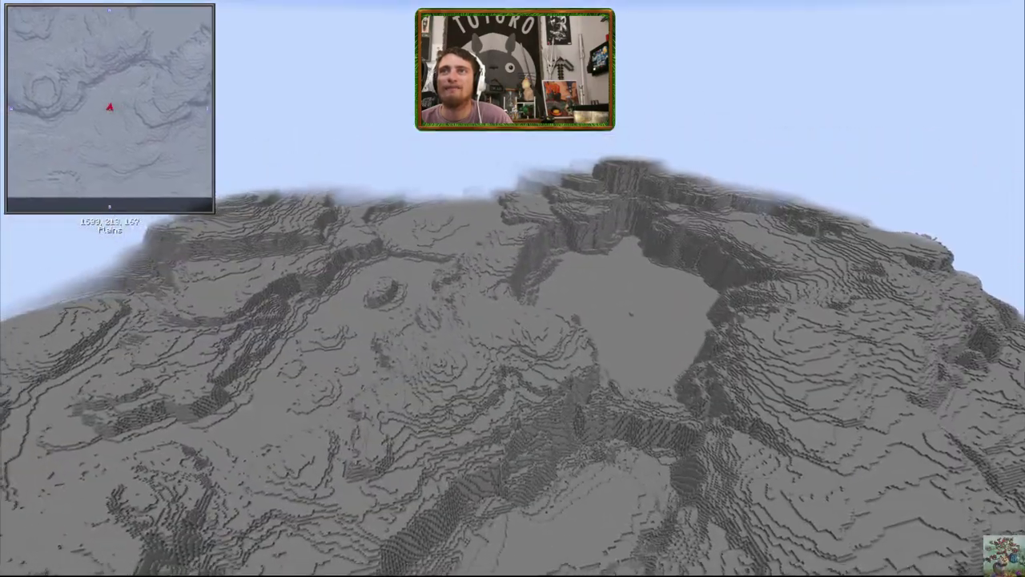
# Fly northeast over the basin at height 219, and loop back west to survey the ridges and plateaus around it
pyautogui.press('w')
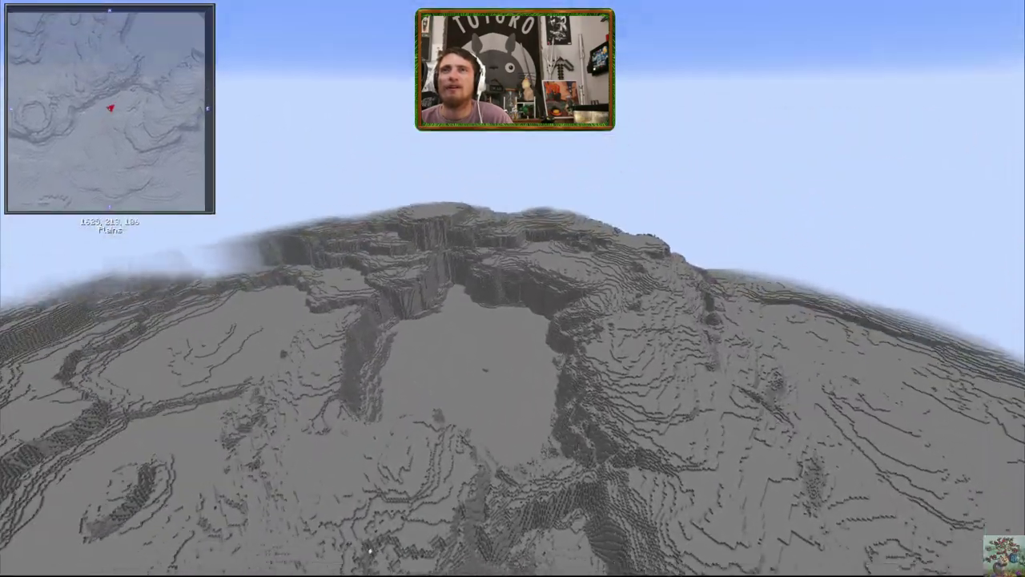
pyautogui.press('w')
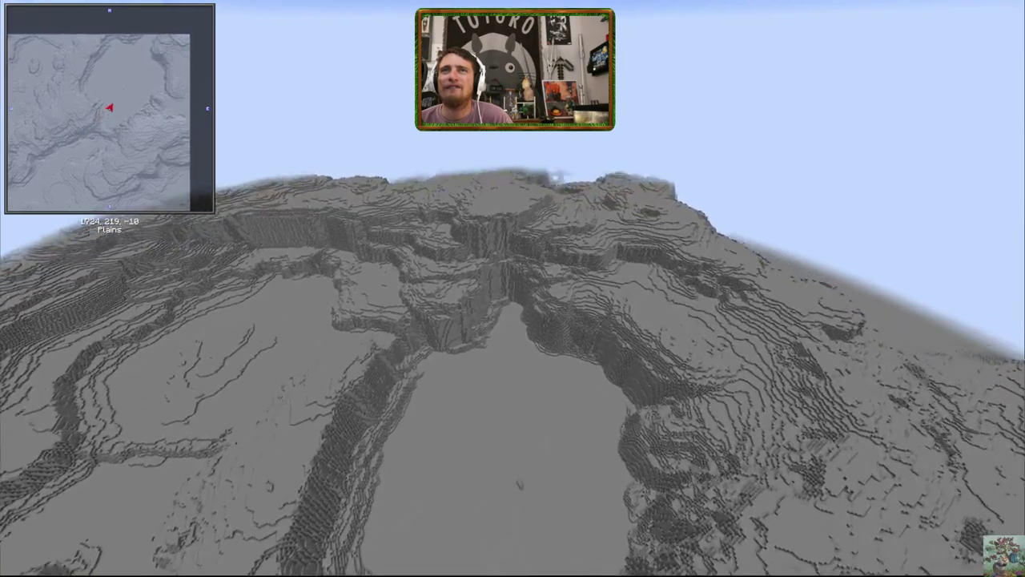
pyautogui.press('w')
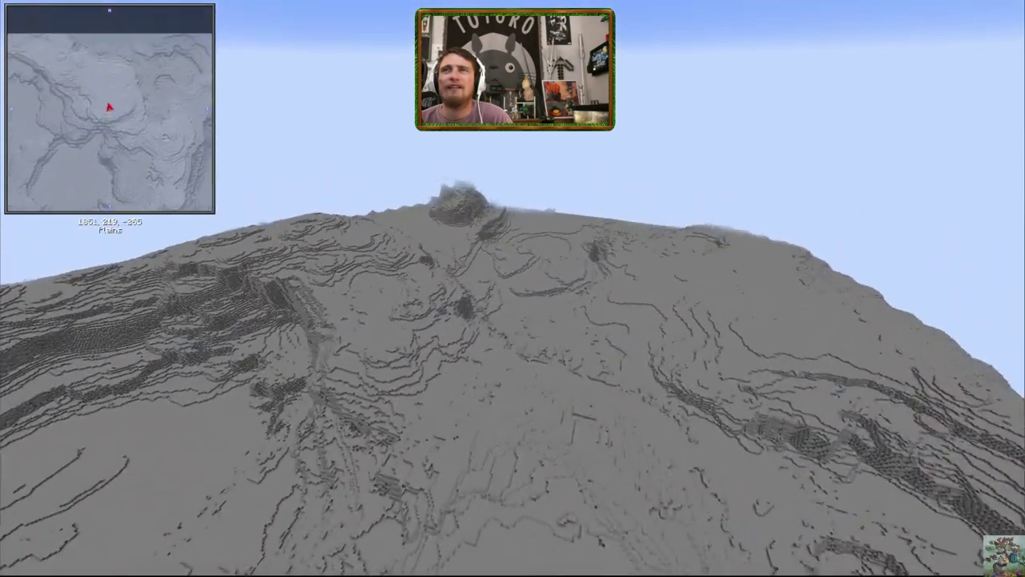
pyautogui.press('w')
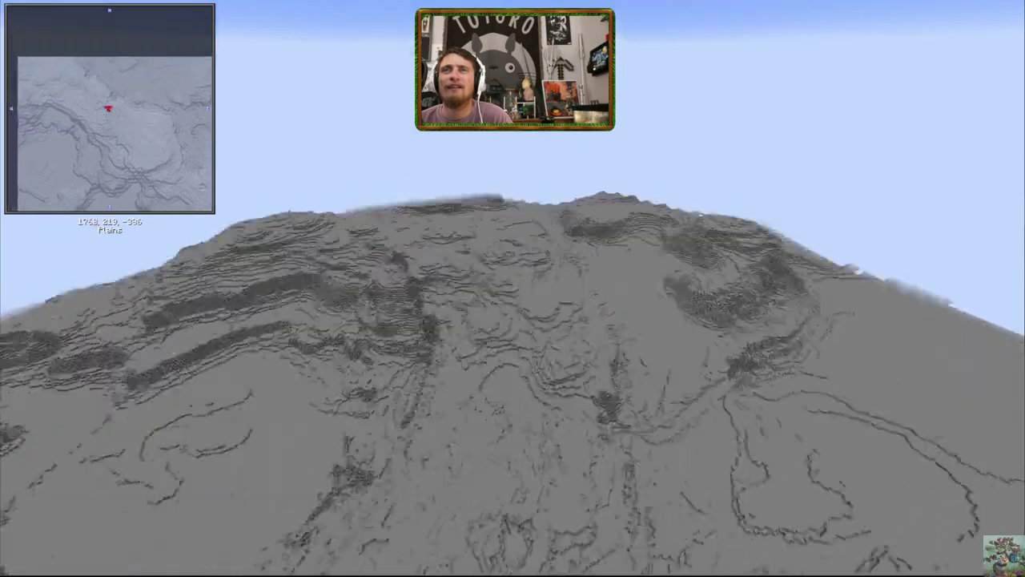
pyautogui.press('w')
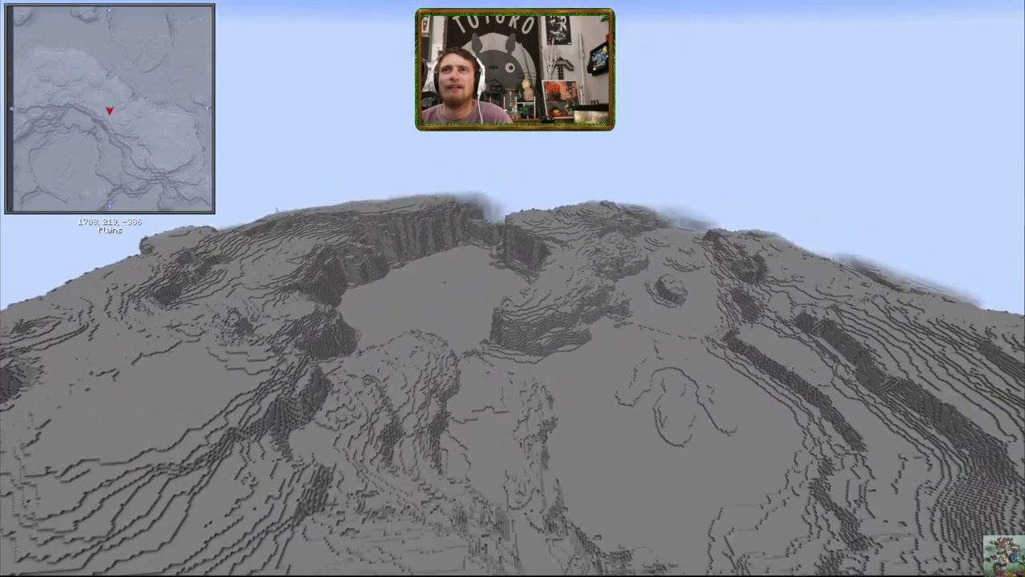
pyautogui.press('w')
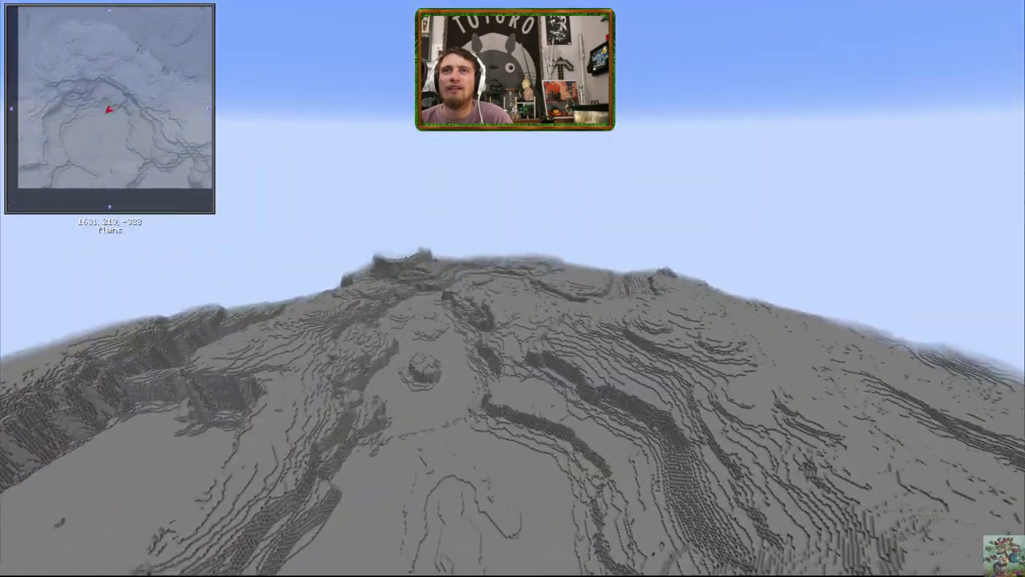
# Fly southwest past the ring-shaped crater and over the terraced hills beyond to survey the valleys from height 219
pyautogui.press('w')
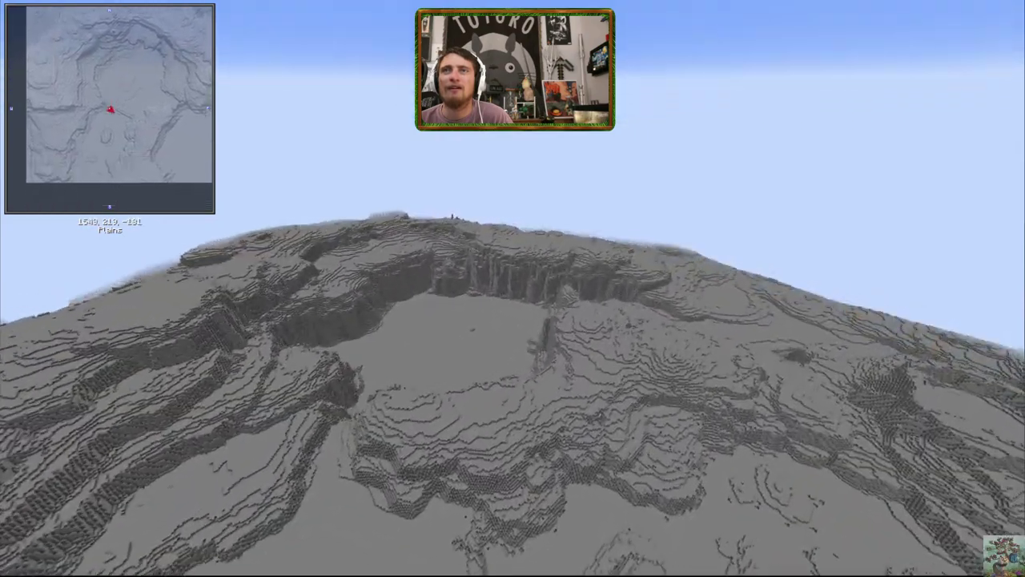
pyautogui.press('w')
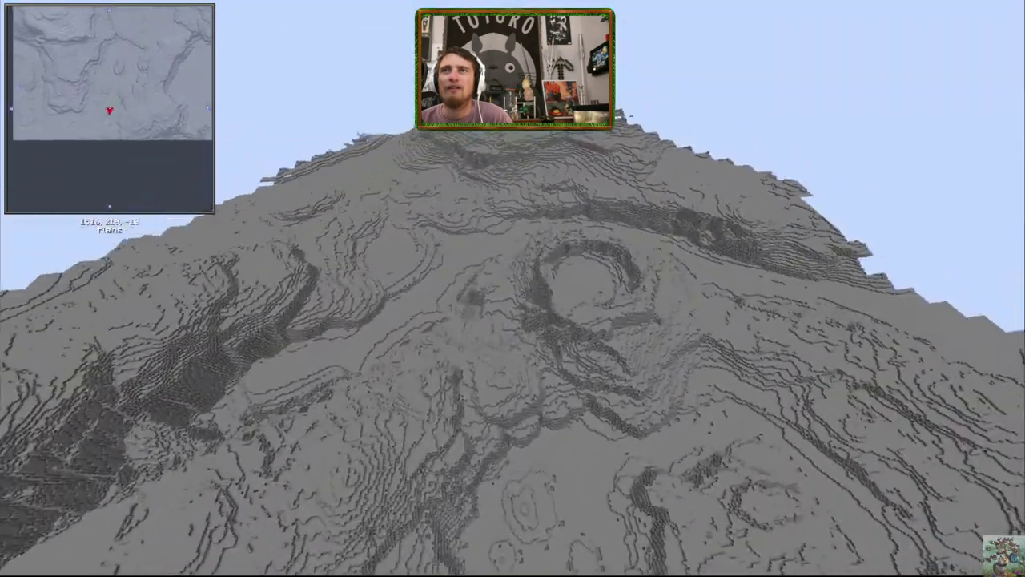
pyautogui.press('w')
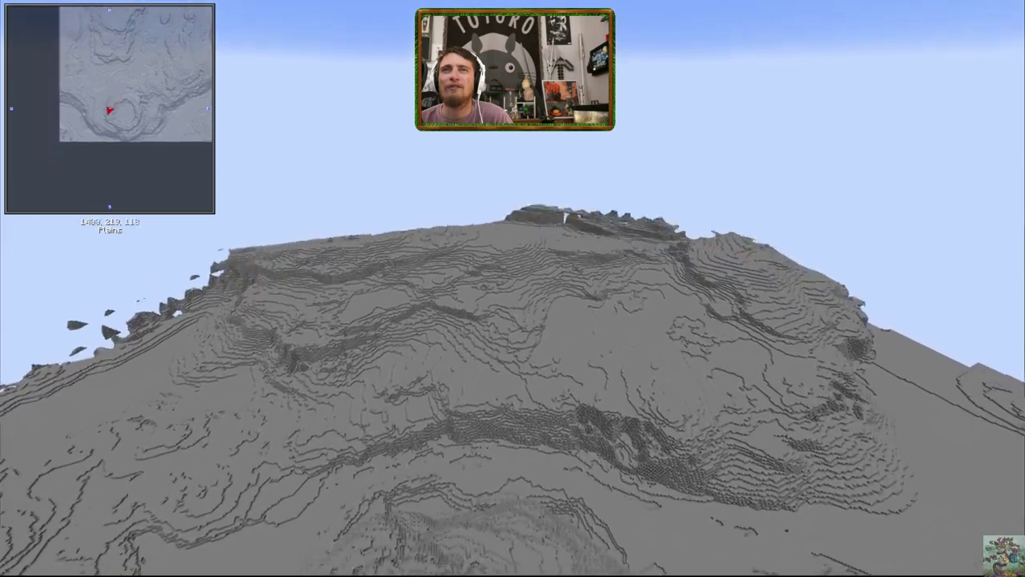
pyautogui.press('w')
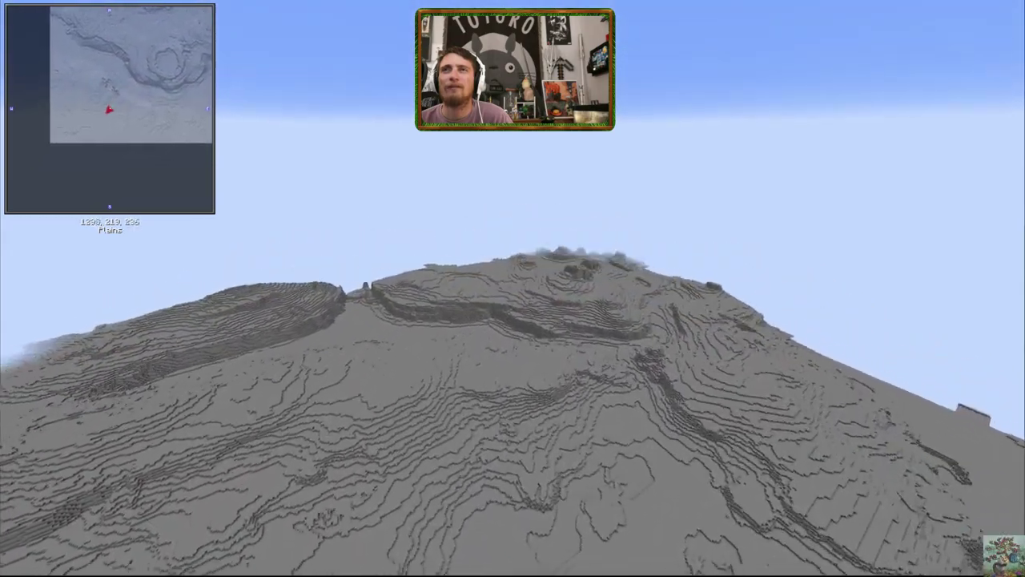
pyautogui.press('w')
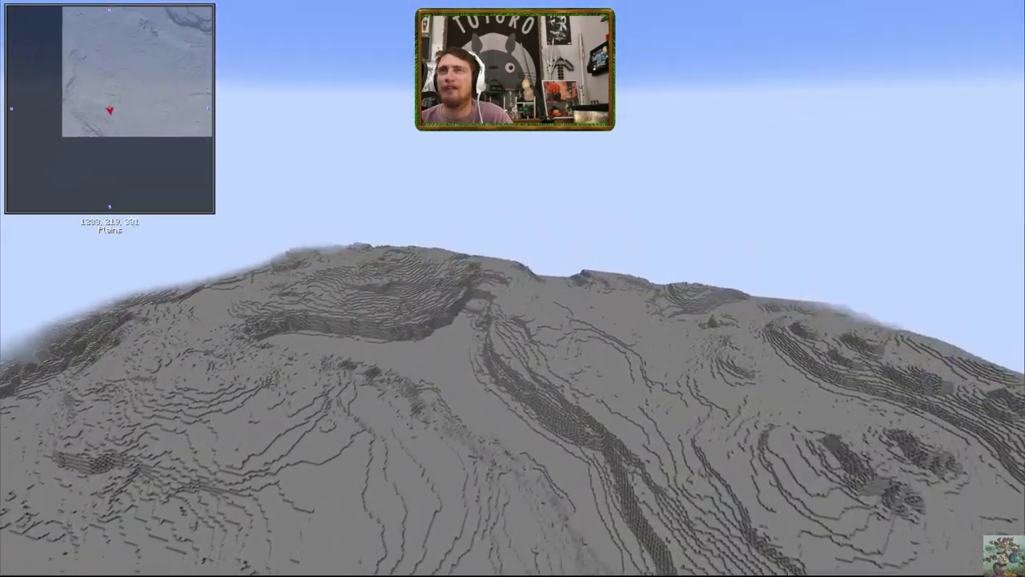
pyautogui.press('w')
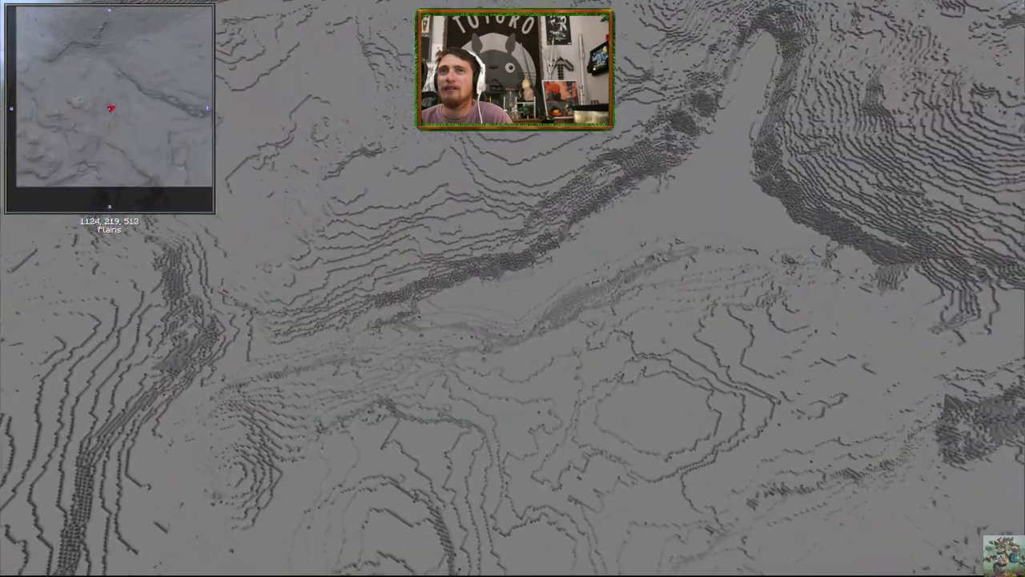
# Fly southwest at height 219 over the clustered mounds to survey the cliffs and ridges beyond
pyautogui.press('w')
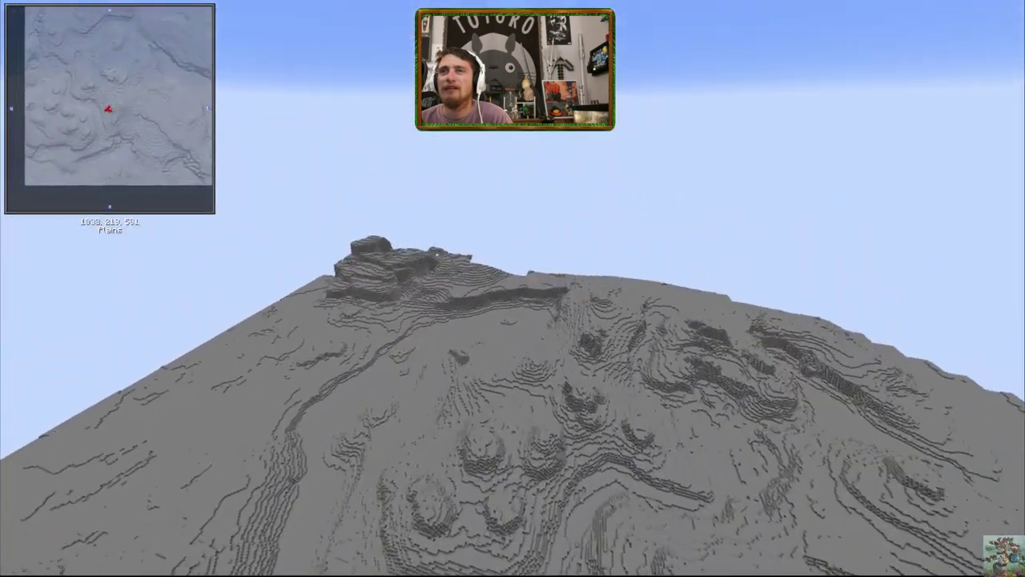
pyautogui.press('w')
pyautogui.press('w')
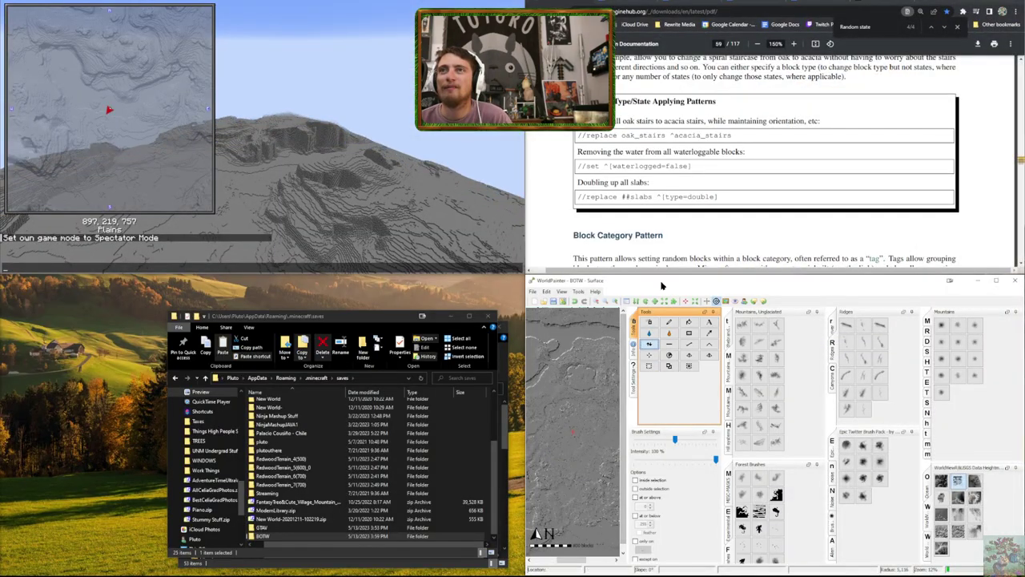
# Enlarge the WorldPainter window to view the whole BOTW map, restore it, and return to full-screen Minecraft
pyautogui.moveTo(716, 280); pyautogui.dragTo(423, 332)
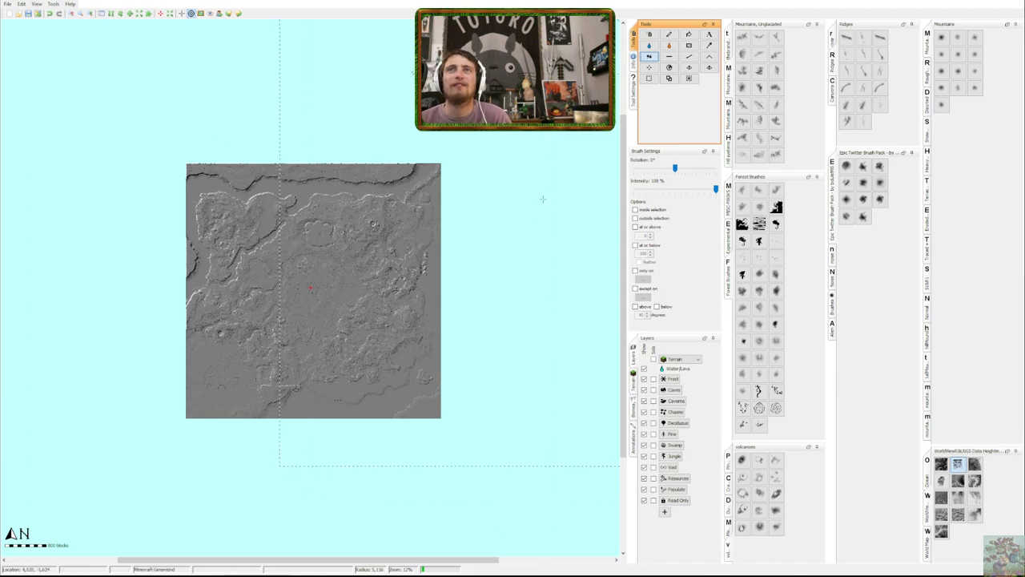
pyautogui.moveTo(609, 2); pyautogui.dragTo(693, 328)
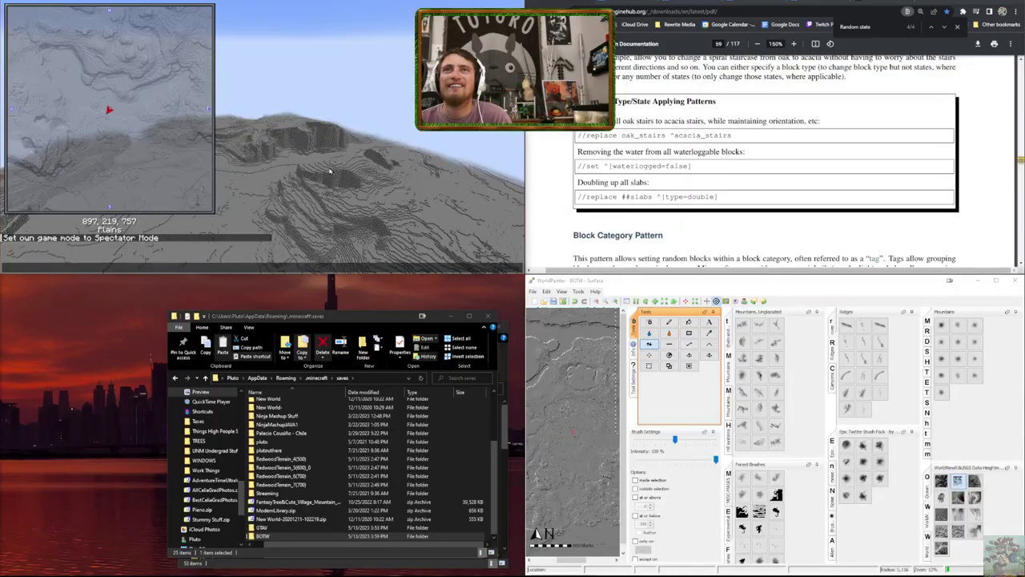
pyautogui.hotkey('F3', 'n')
pyautogui.moveTo(230, 2); pyautogui.dragTo(229, 321)
pyautogui.press('F11')
# Descend to height 207 and fly south, then southwest over the flat valleys and stepped ridges to view the far terrain
pyautogui.press('w')
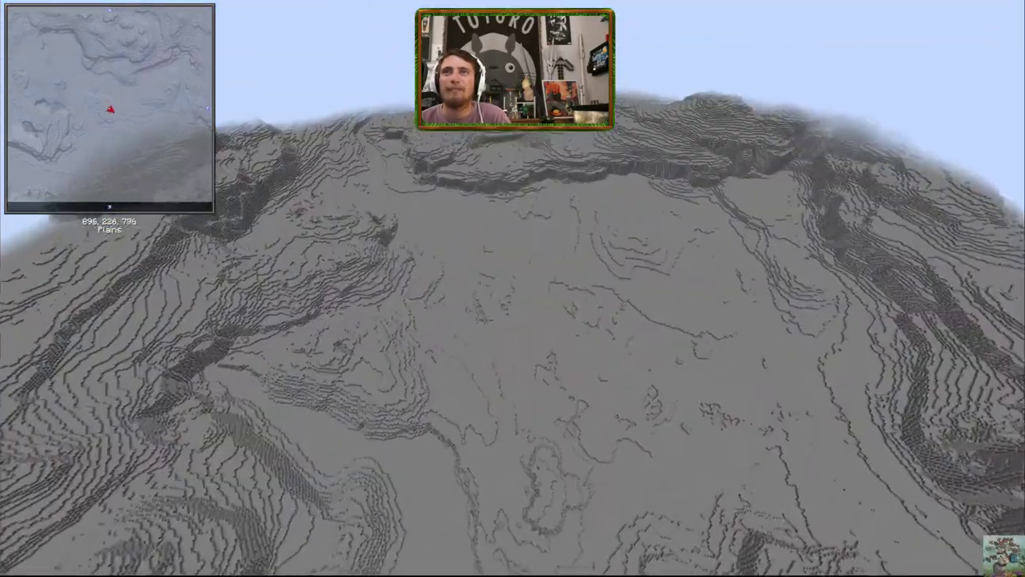
pyautogui.press('w')
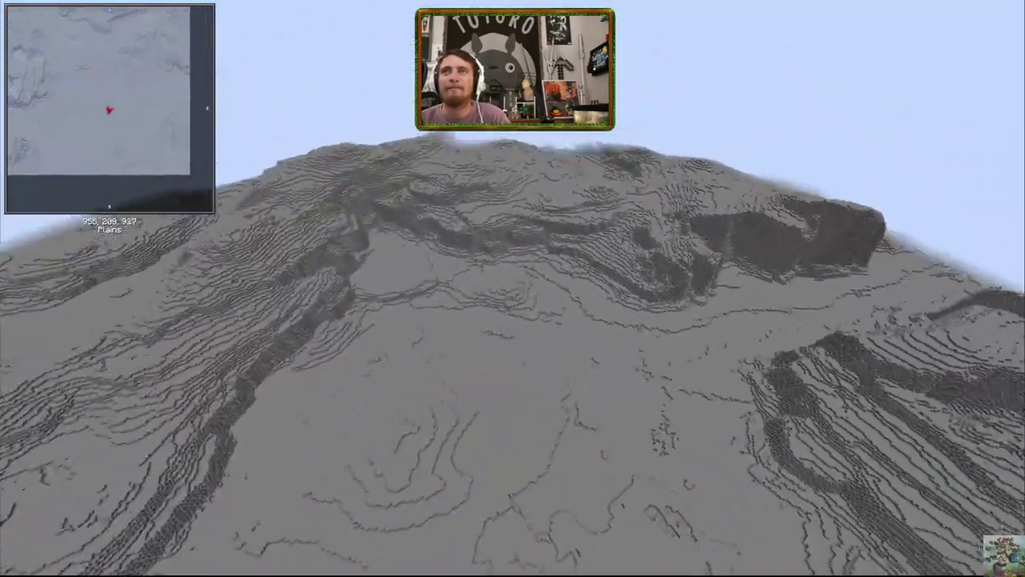
pyautogui.press('w')
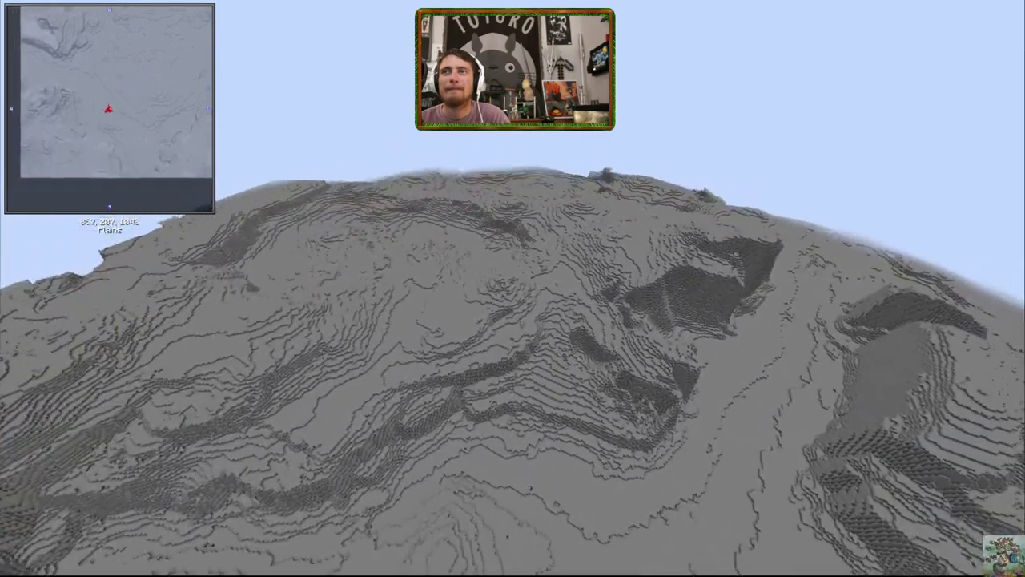
pyautogui.press('w')
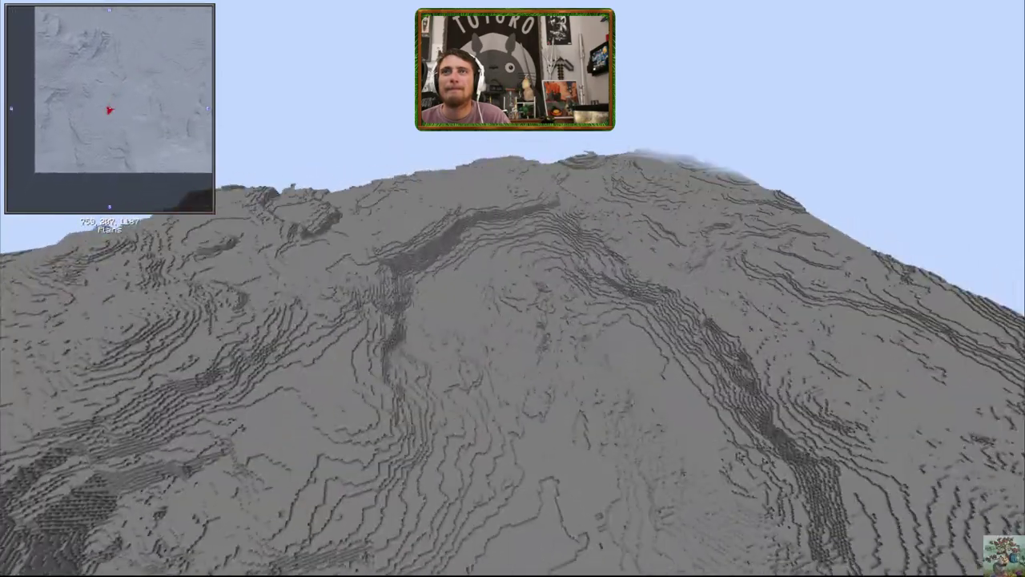
pyautogui.press('w')
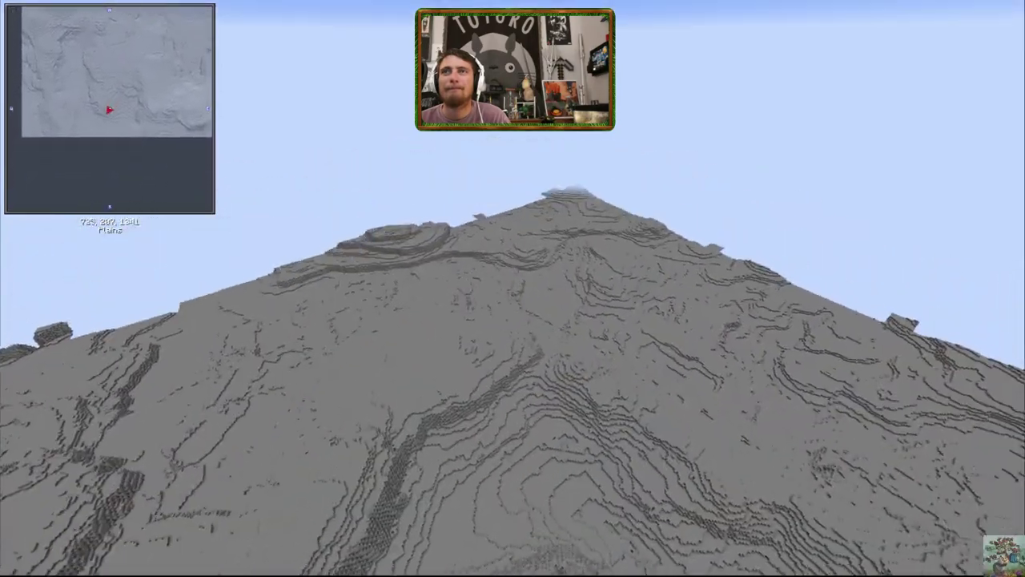
pyautogui.press('w')
pyautogui.press('w')
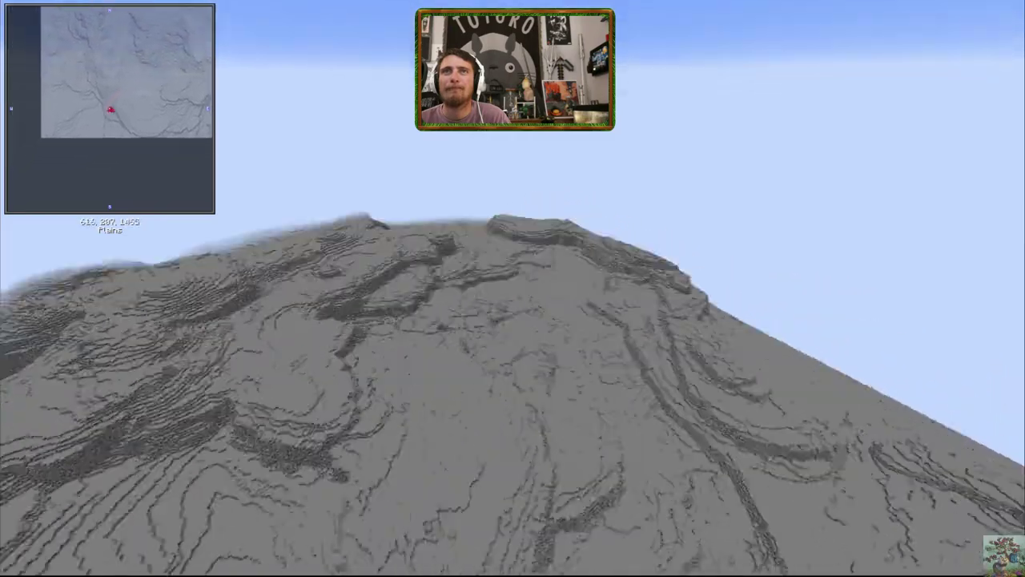
# Turn around and fly northeast at height 207 to survey the plains, gullies and terraced hills
pyautogui.press('w')
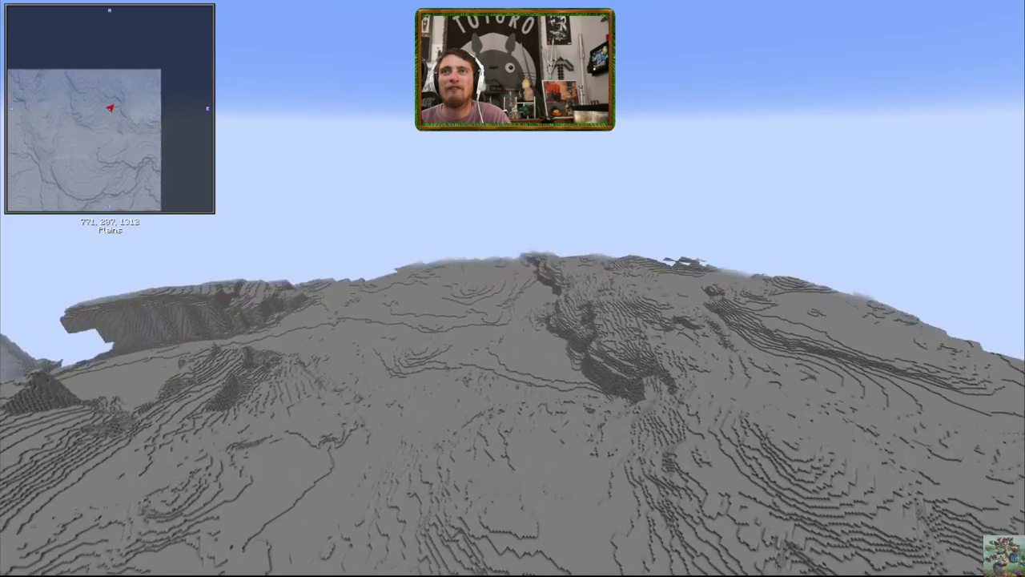
pyautogui.press('w')
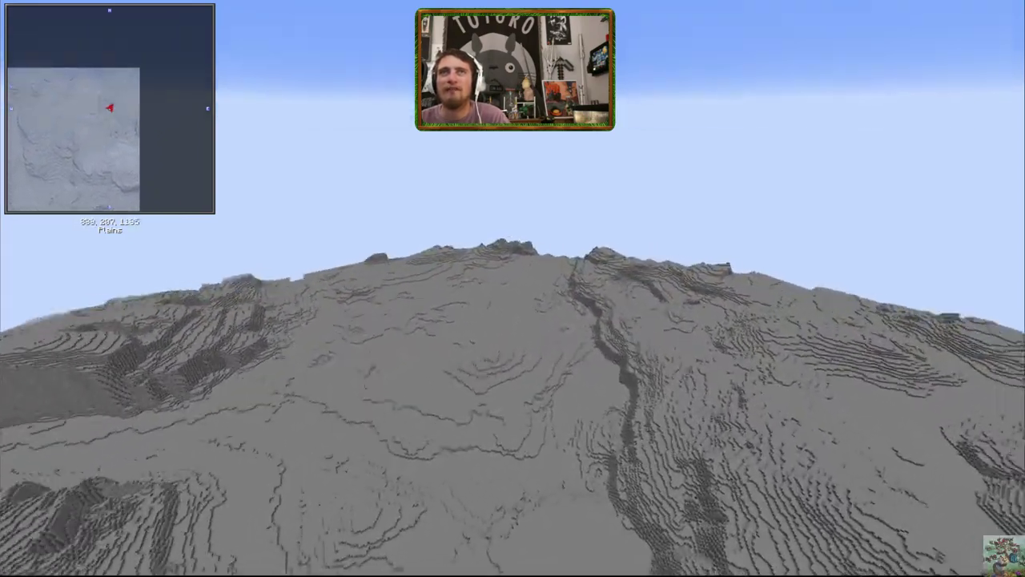
pyautogui.press('w')
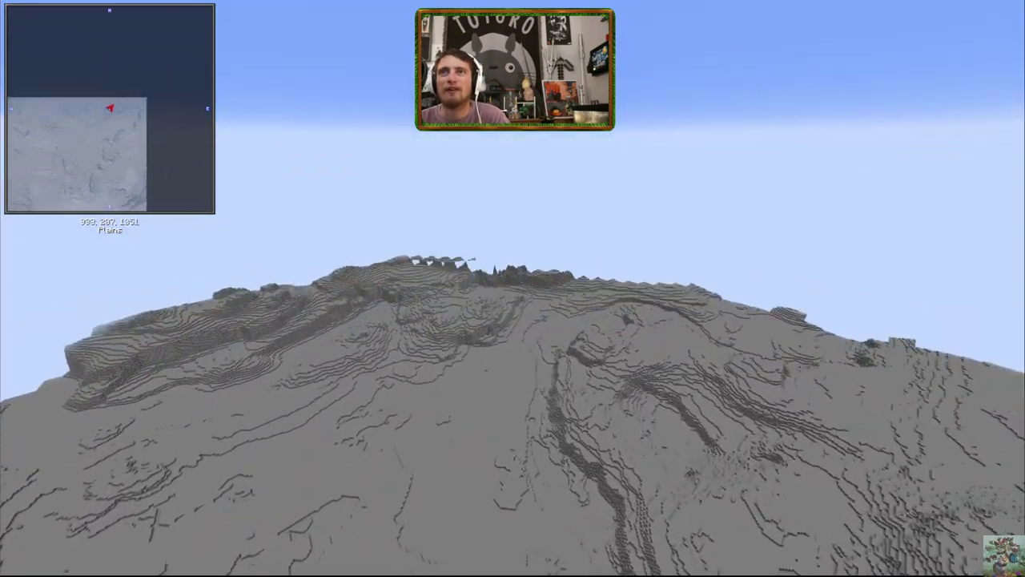
pyautogui.press('w')
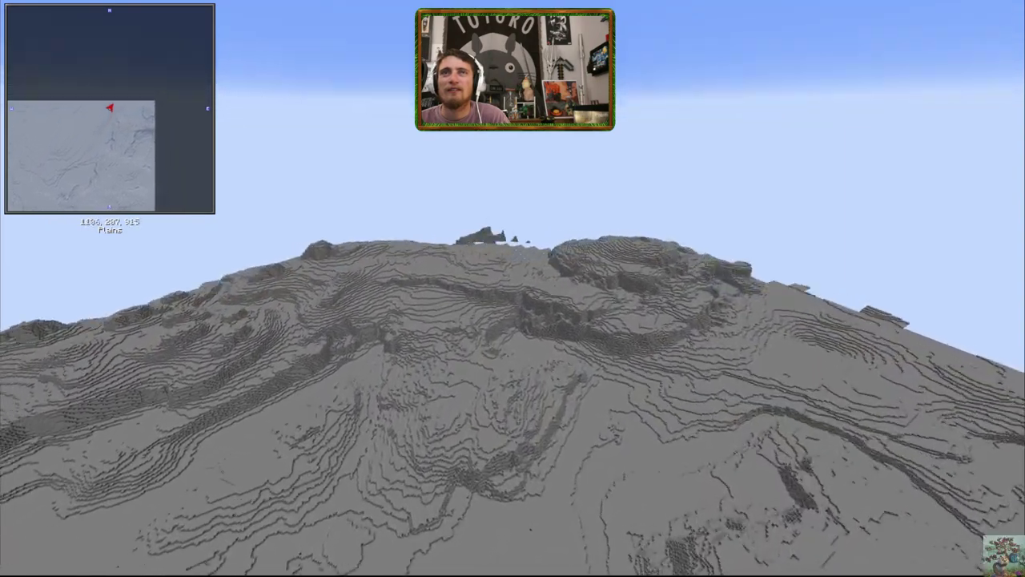
pyautogui.press('w')
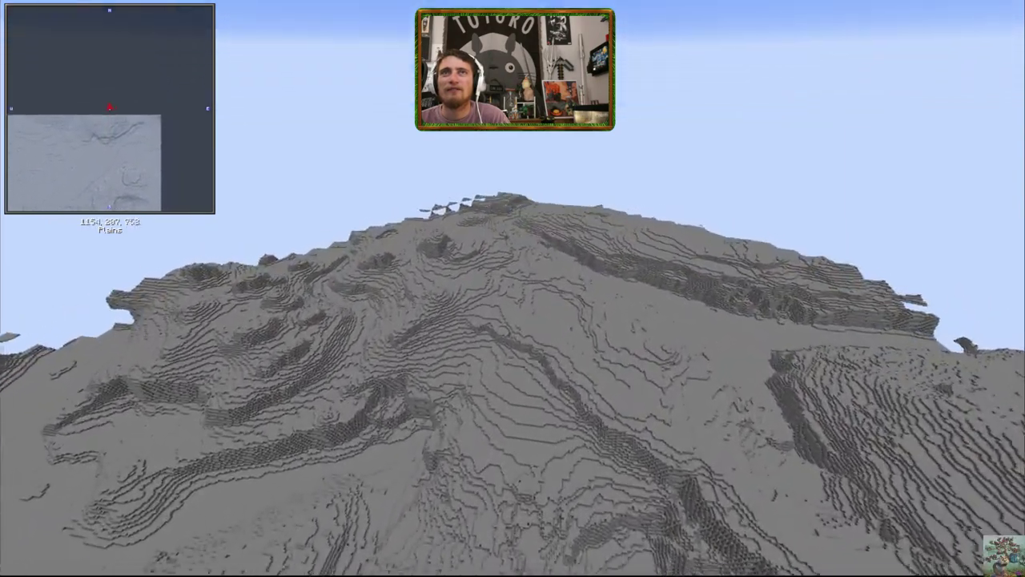
# Fly north at height 207 past the ring-shaped crater, then descend to height 181 to view the mountains beyond
pyautogui.press('w')
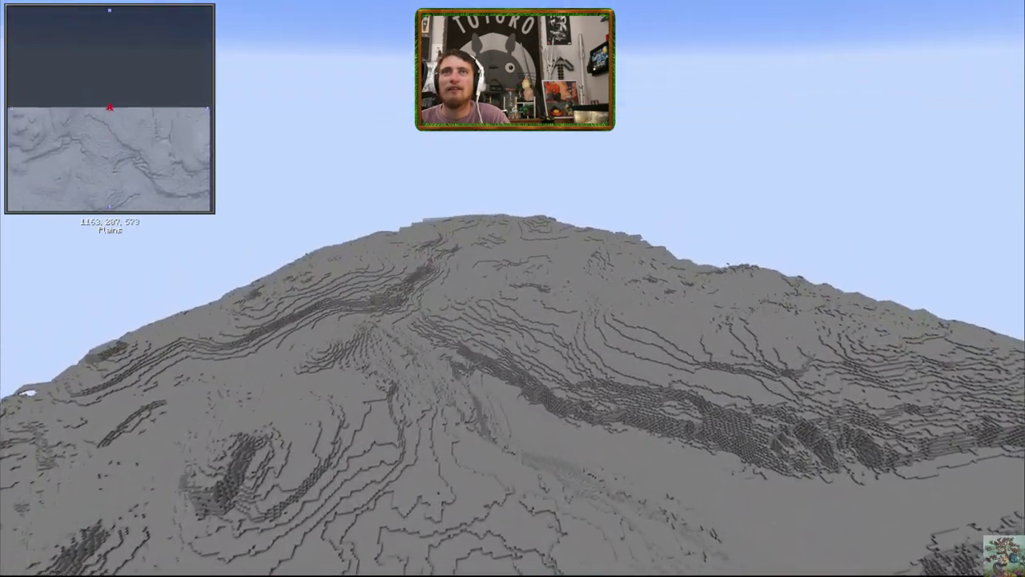
pyautogui.press('w')
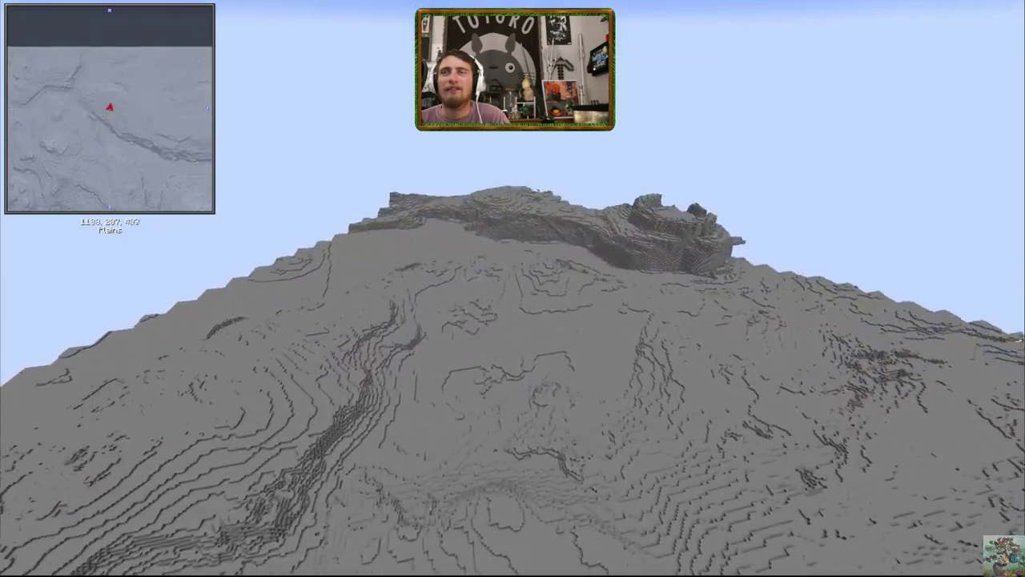
pyautogui.press('w')
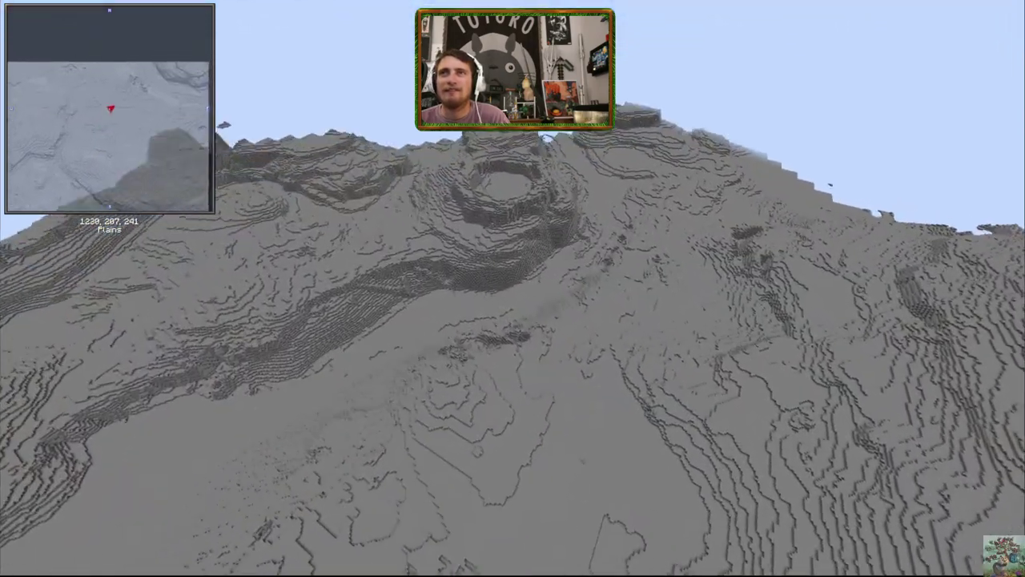
pyautogui.press('w')
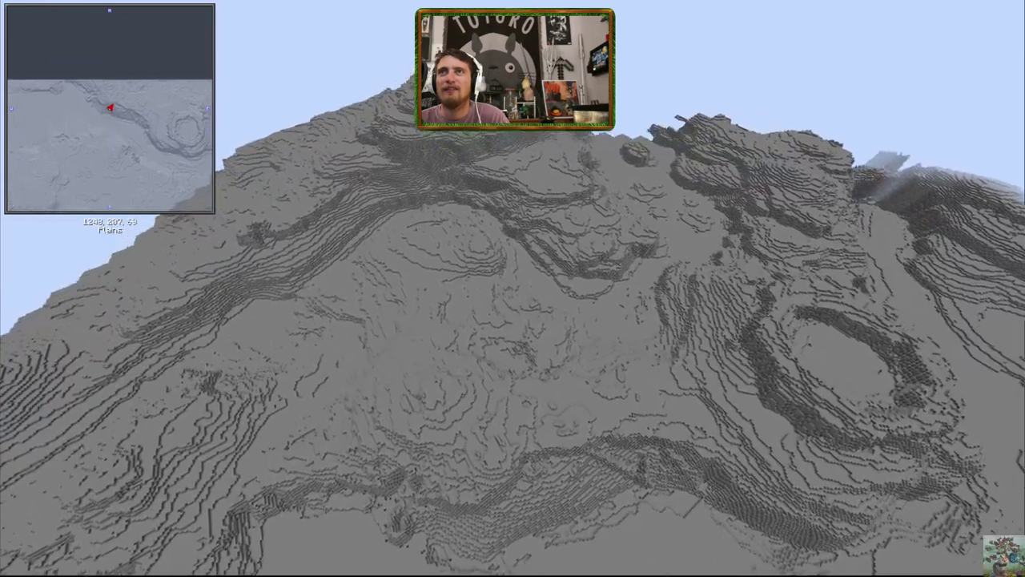
pyautogui.press('w')
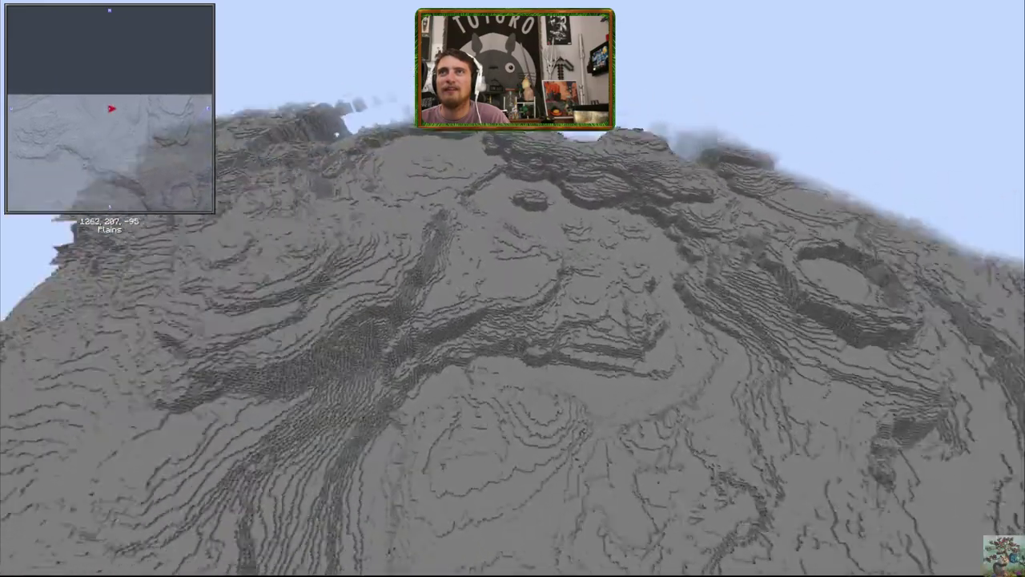
pyautogui.press('w')
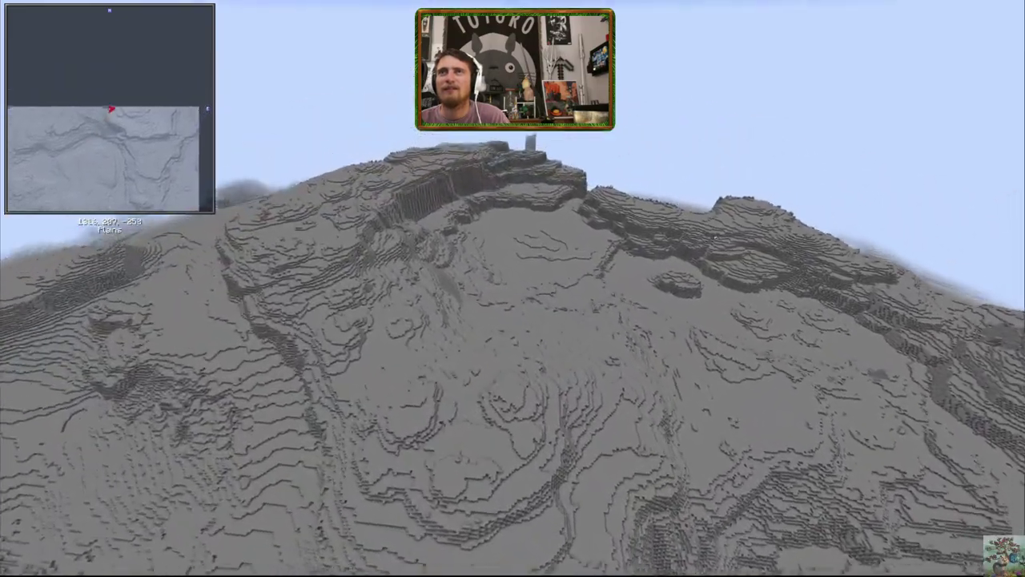
pyautogui.press('w')
pyautogui.press('w')
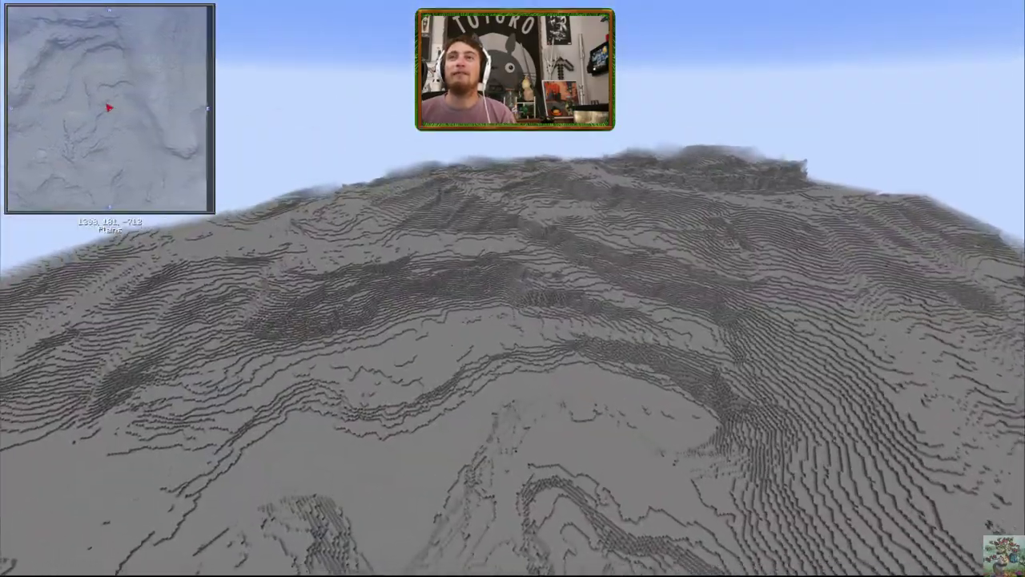
# Pause the game, leave full screen and switch to the web browser
pyautogui.press('Escape')
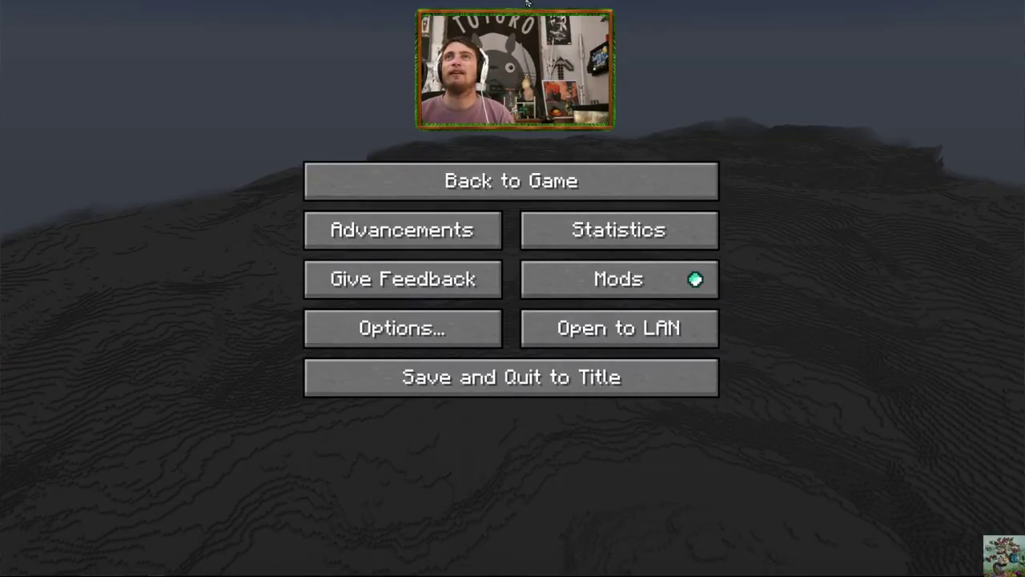
pyautogui.press('F11')
pyautogui.moveTo(657, 348); pyautogui.dragTo(304, 144)
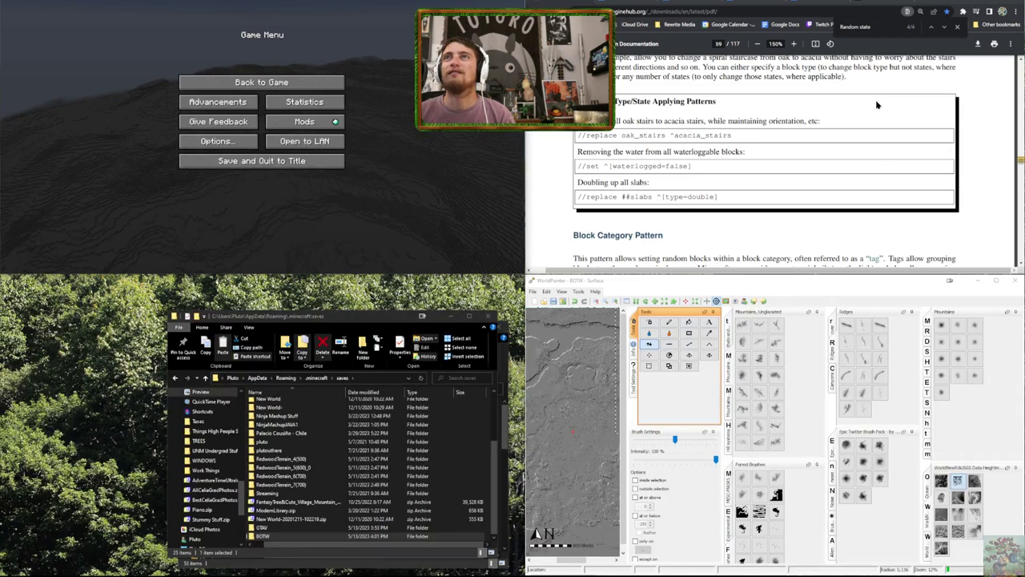
pyautogui.click(925, 4)
pyautogui.hotkey('ctrl', 'w')
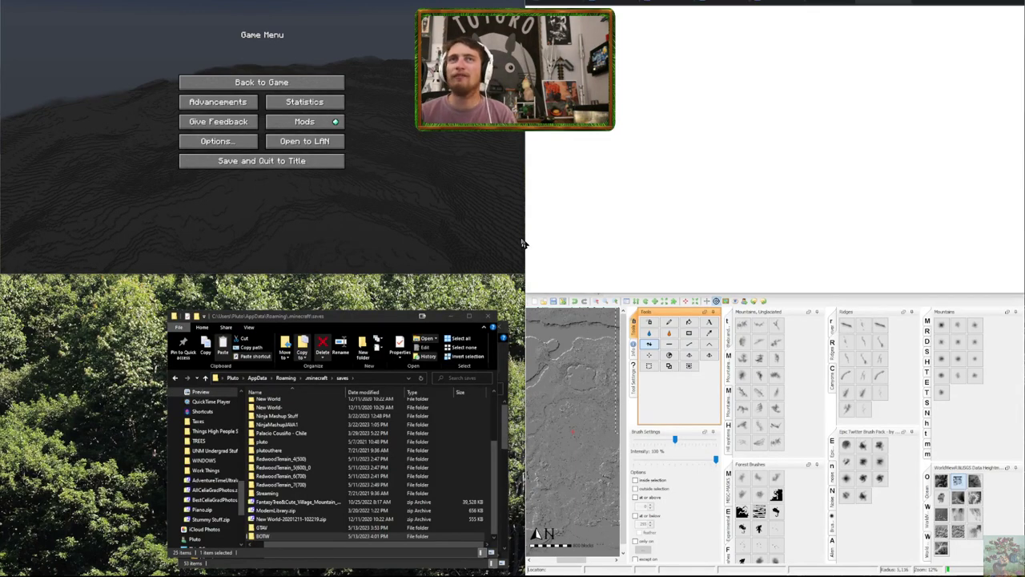
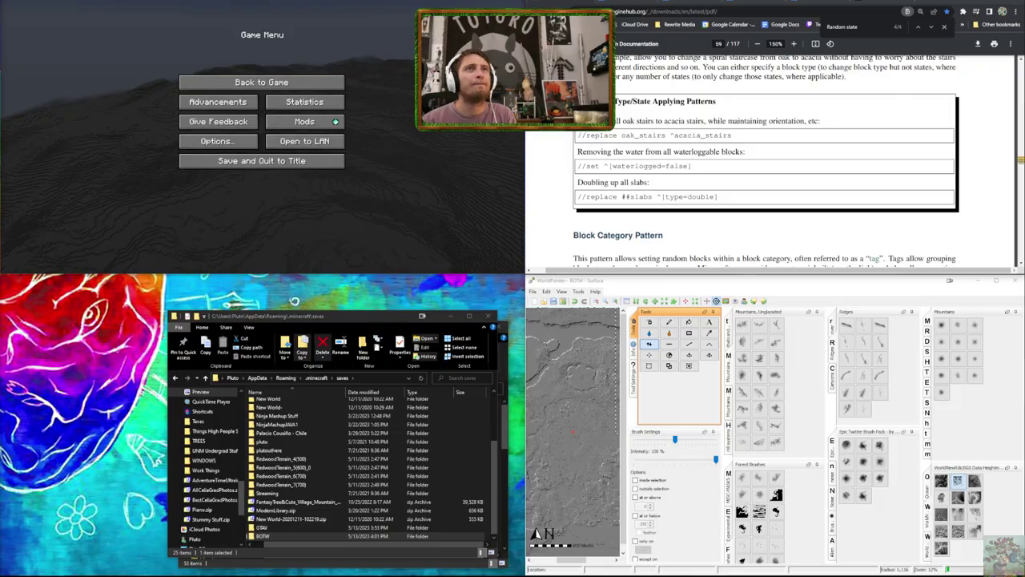
# Look through the Breath of the Wild maps on Planet Minecraft and open Mini Breath of the Wild in Minecraft in a new tab
pyautogui.scroll(-3, 217, 196)
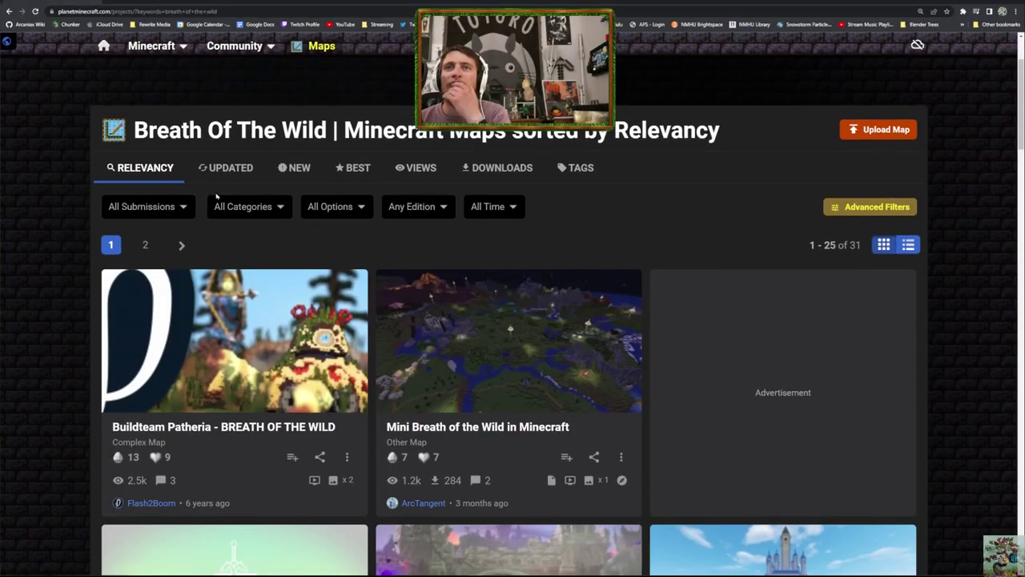
pyautogui.scroll(-1, 682, 182)
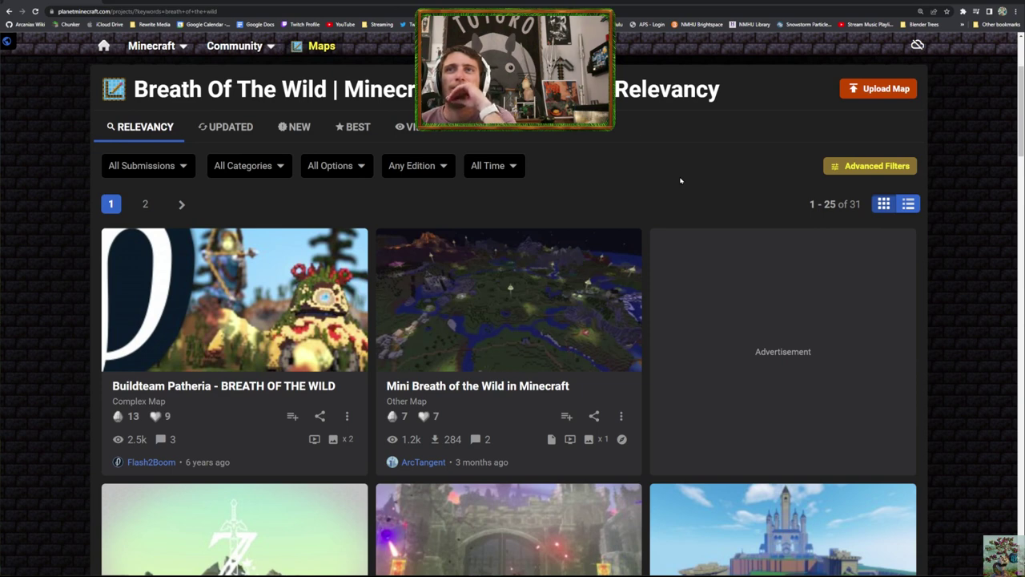
pyautogui.scroll(-2, 681, 180)
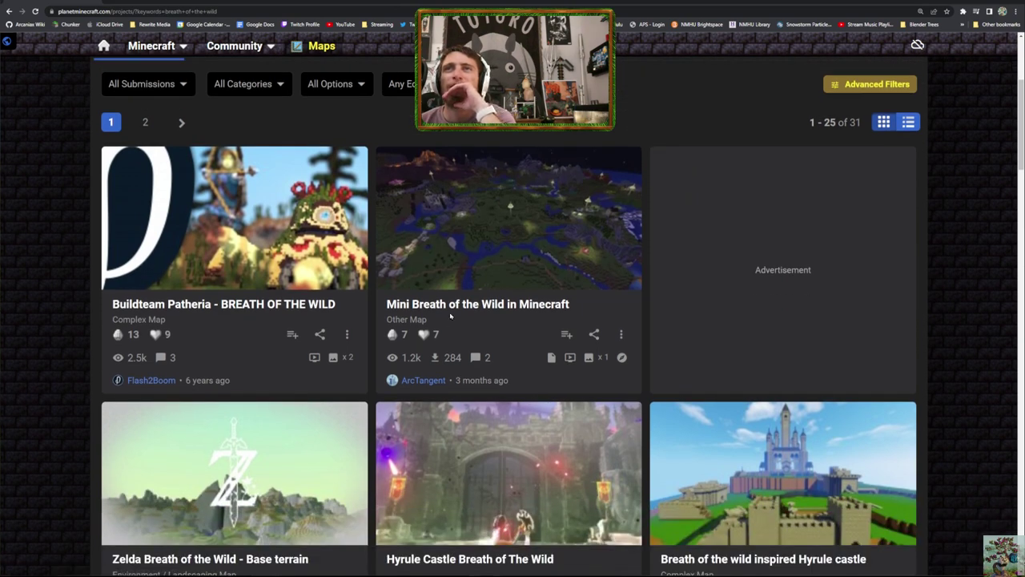
pyautogui.rightClick(480, 312)
pyautogui.press('Escape')
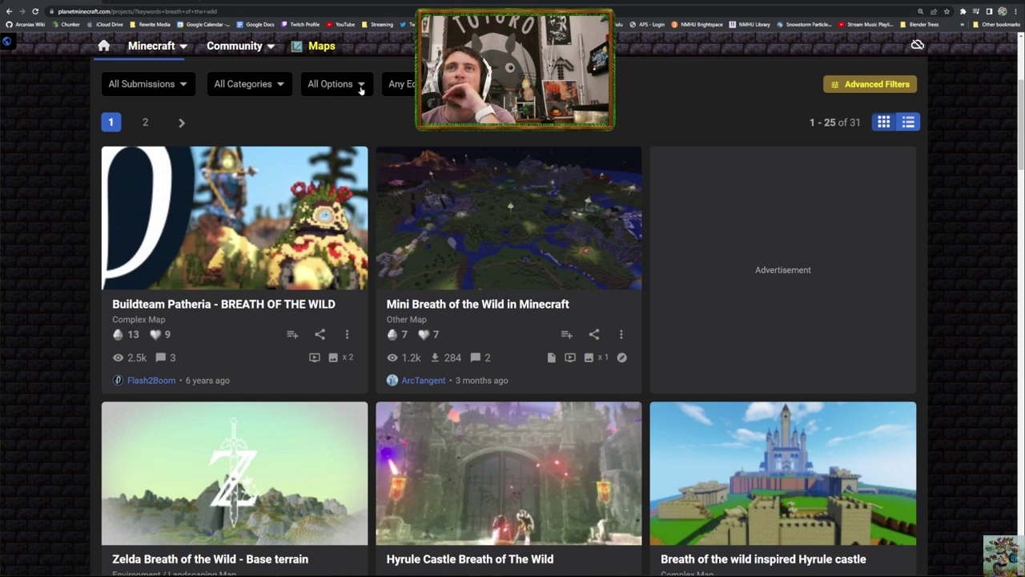
pyautogui.rightClick(491, 308)
pyautogui.click(517, 310)
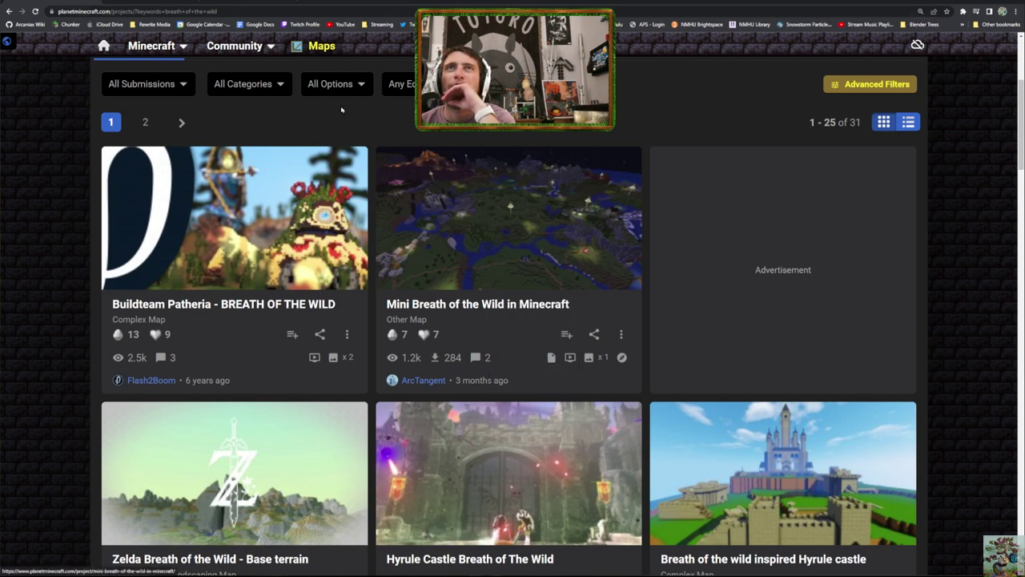
pyautogui.hotkey('ctrl', 'Tab')
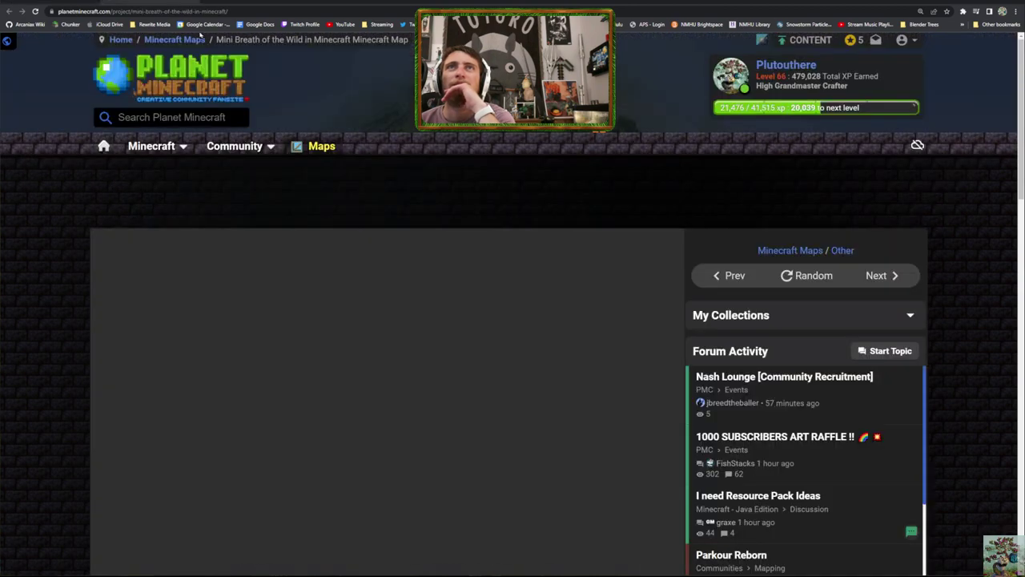
# Examine the preview video image, publication details and download option on the Mini Breath of the Wild map page
pyautogui.scroll(-3, 657, 218)
pyautogui.scroll(-3, 597, 248)
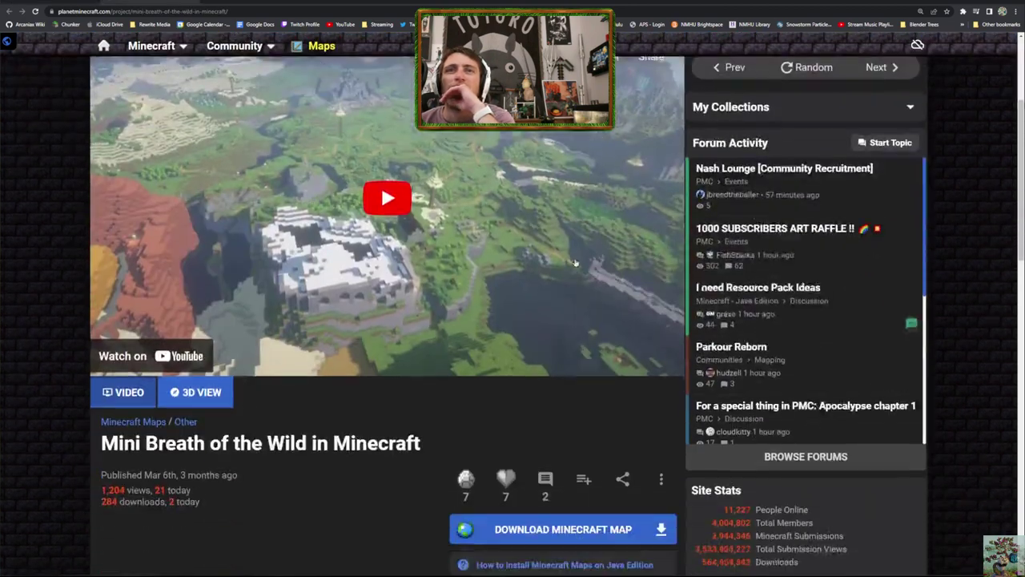
pyautogui.scroll(3, 433, 280)
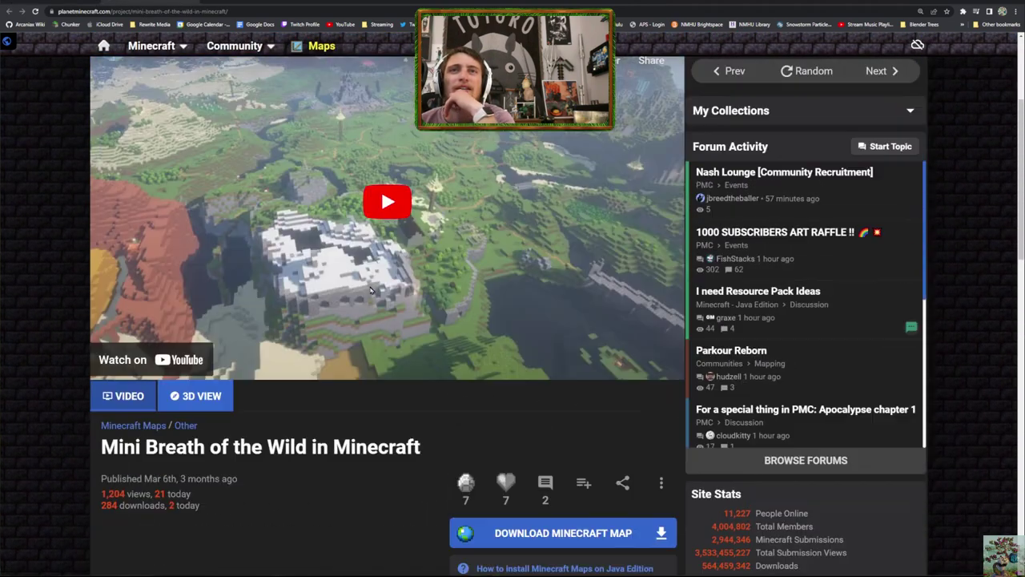
pyautogui.scroll(3, 374, 286)
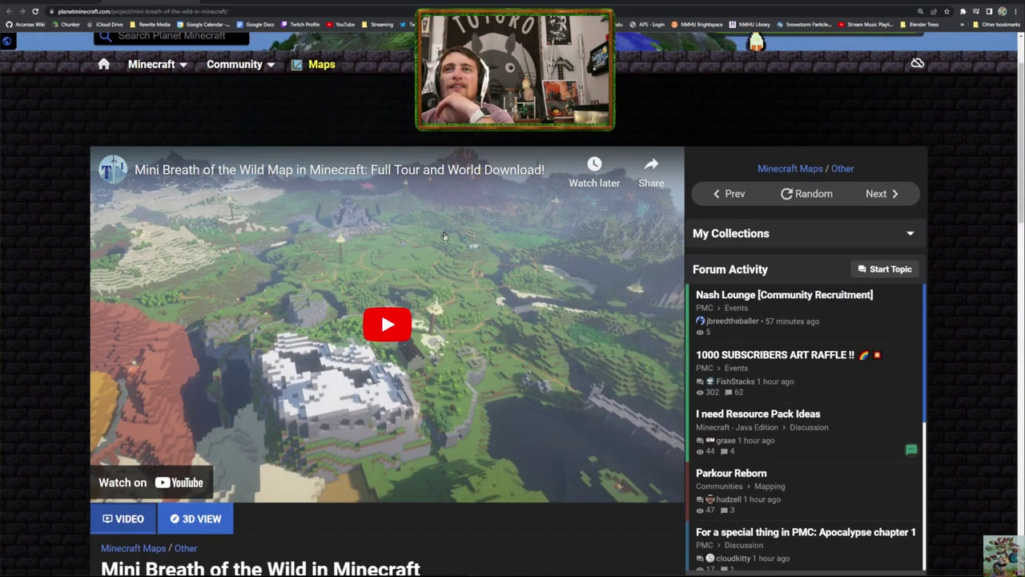
# Return to the Planet Minecraft results and open the Environment / Landscaping map titled Breath of the Wild in a new tab
pyautogui.hotkey('alt', 'Left')
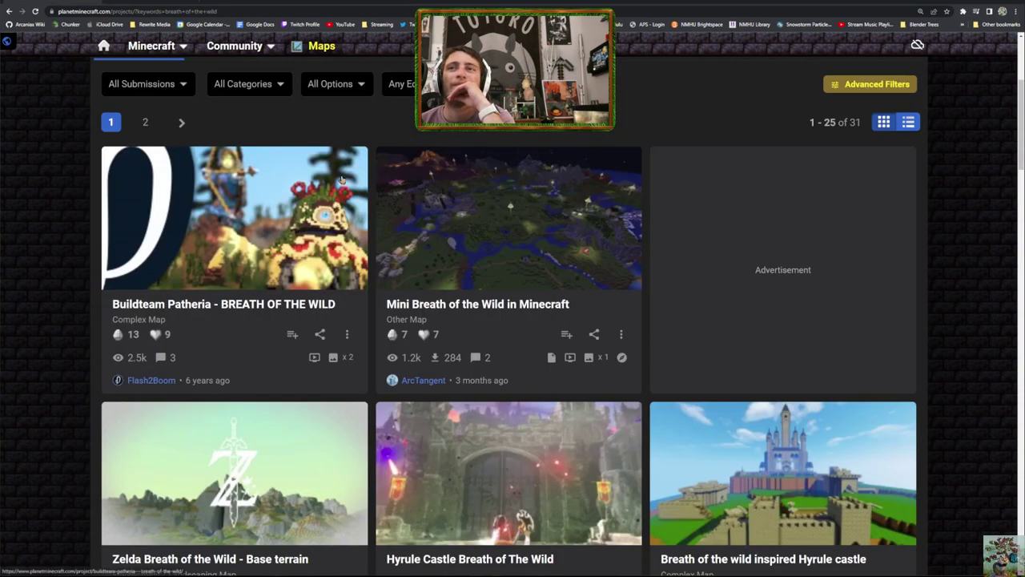
pyautogui.scroll(-4, 343, 172)
pyautogui.scroll(-5, 342, 168)
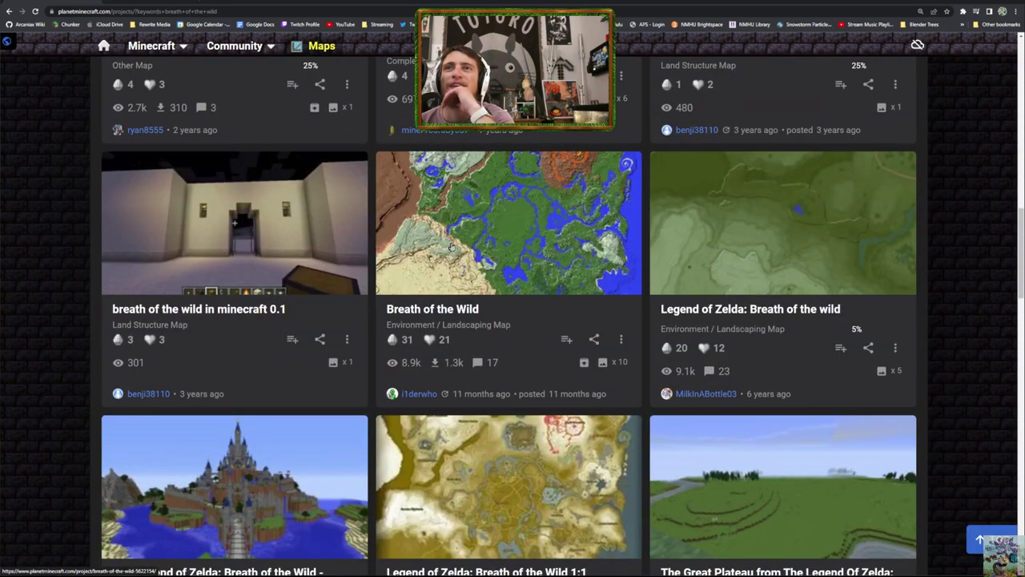
pyautogui.rightClick(431, 314)
pyautogui.click(455, 318)
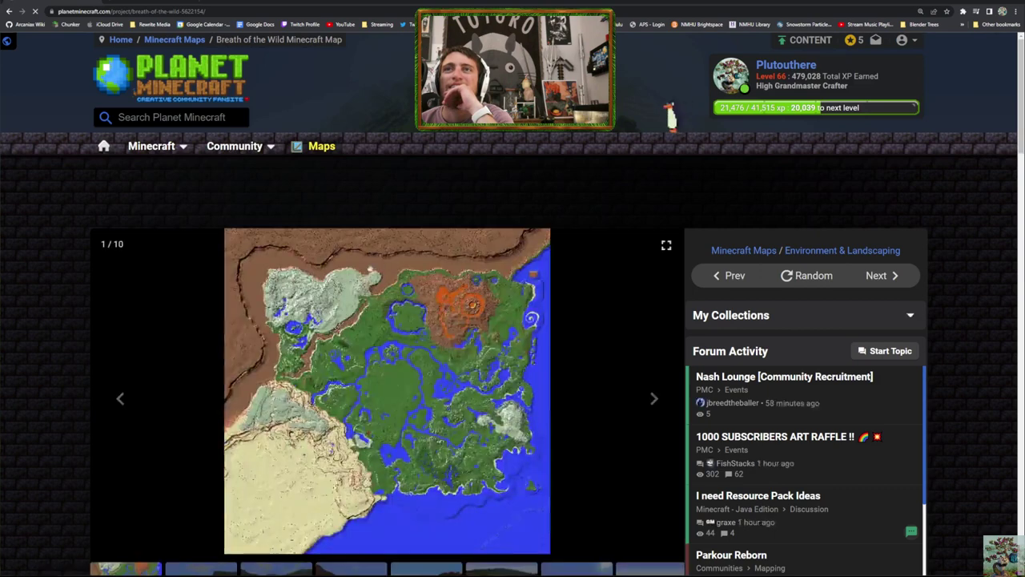
# Browse the Breath of the Wild map's gallery from the overview image through the terrain screenshots up to image 9
pyautogui.click(654, 398)
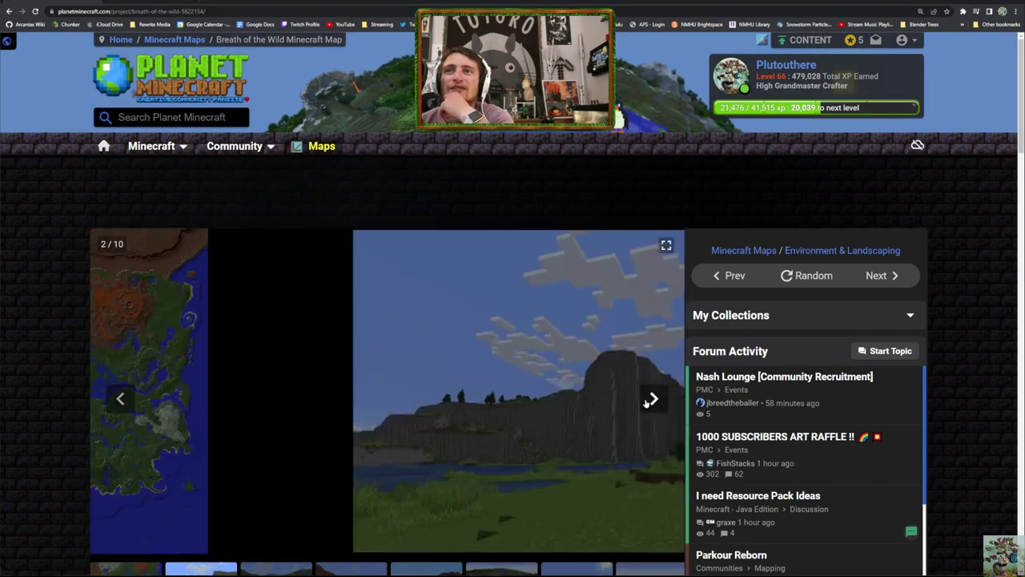
pyautogui.click(654, 398)
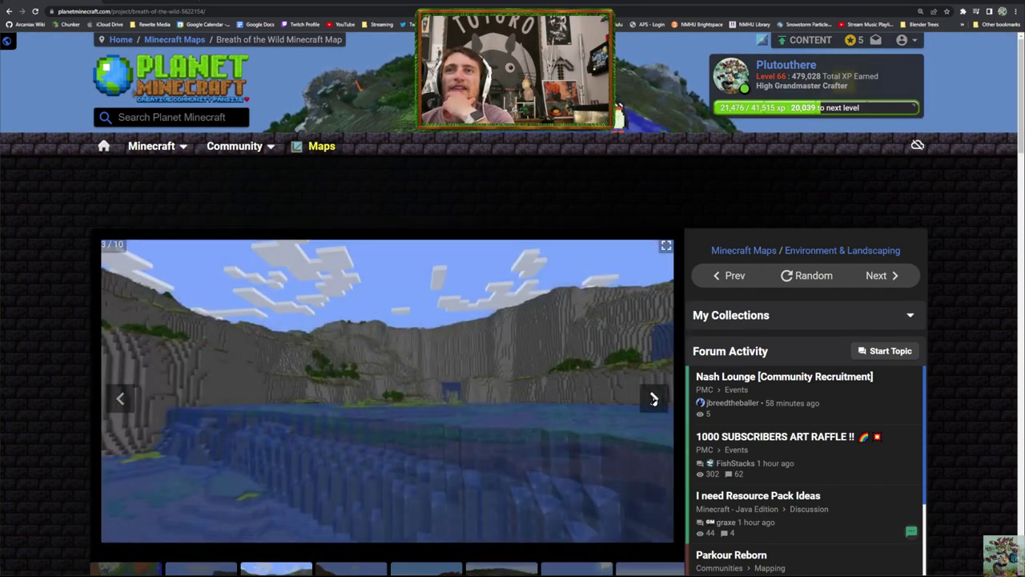
pyautogui.click(655, 398)
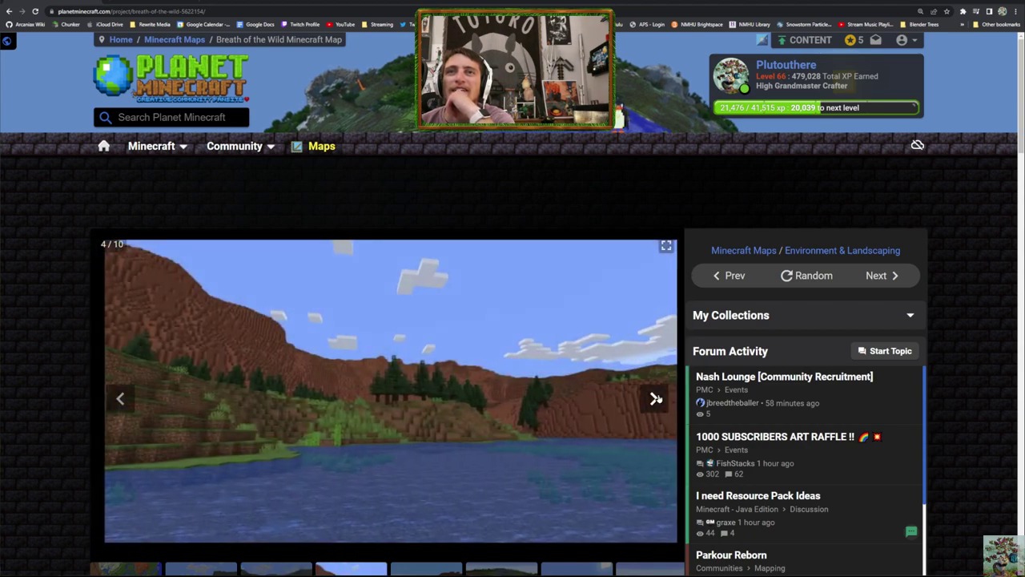
pyautogui.click(655, 398)
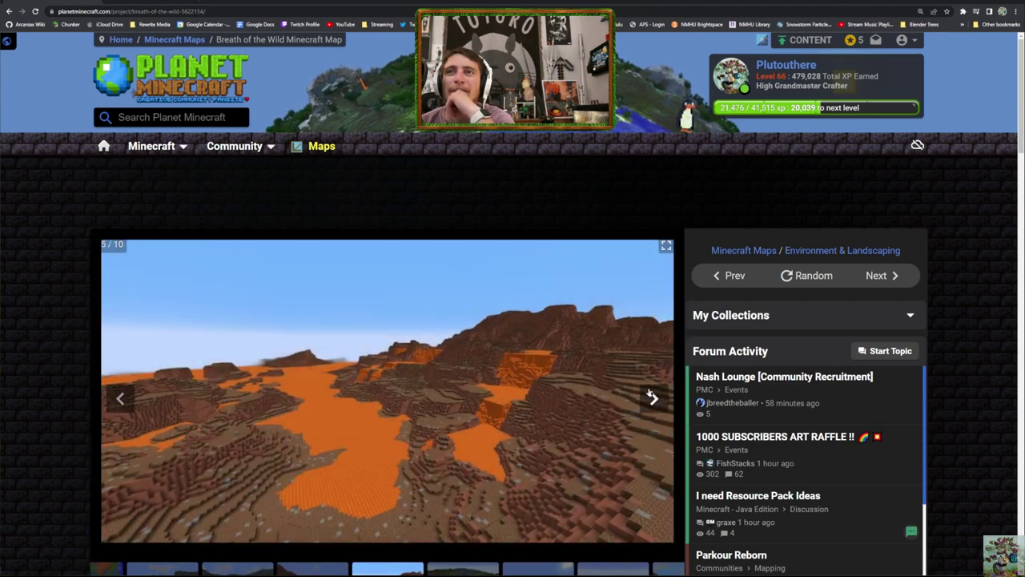
pyautogui.click(653, 401)
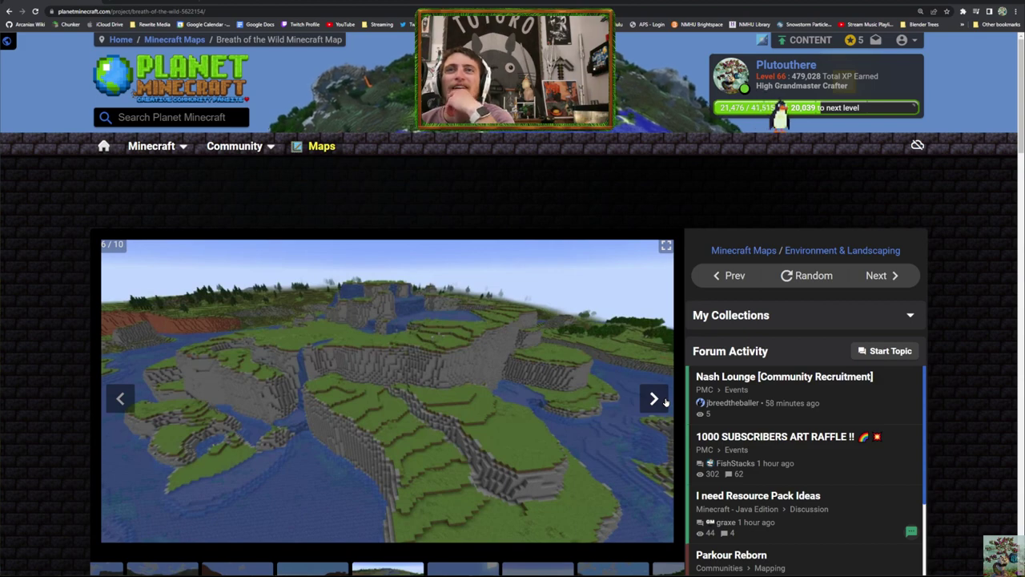
pyautogui.click(655, 399)
pyautogui.click(654, 399)
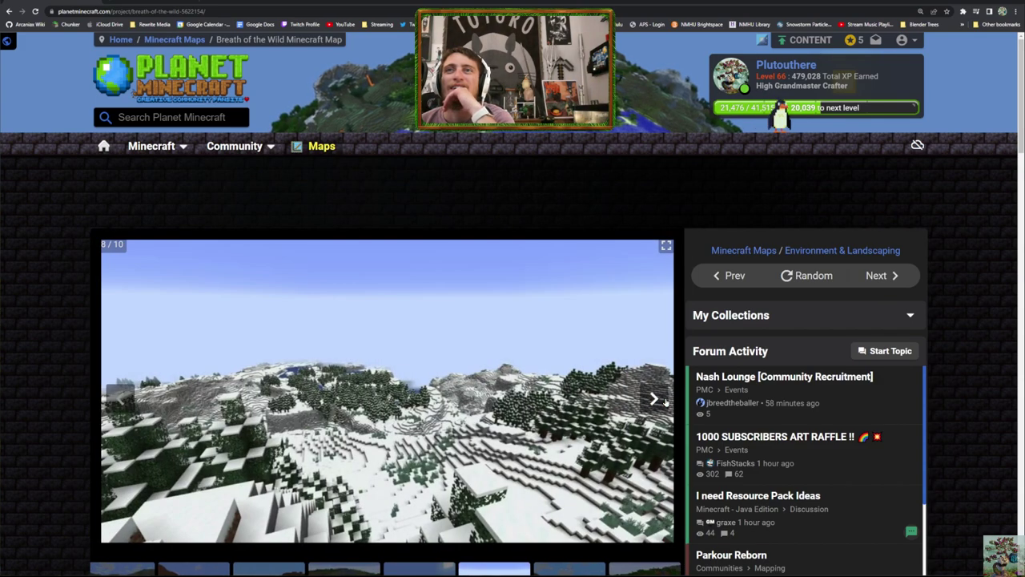
pyautogui.click(655, 400)
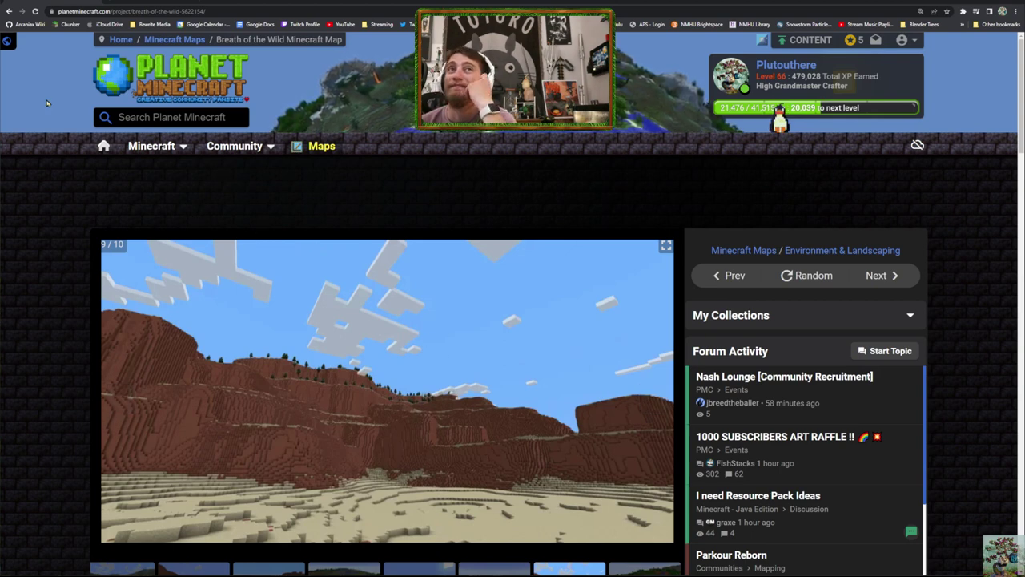
# Search Google Images in a new tab for "assassins creed origins heightmap black and white"
pyautogui.click(135, 2)
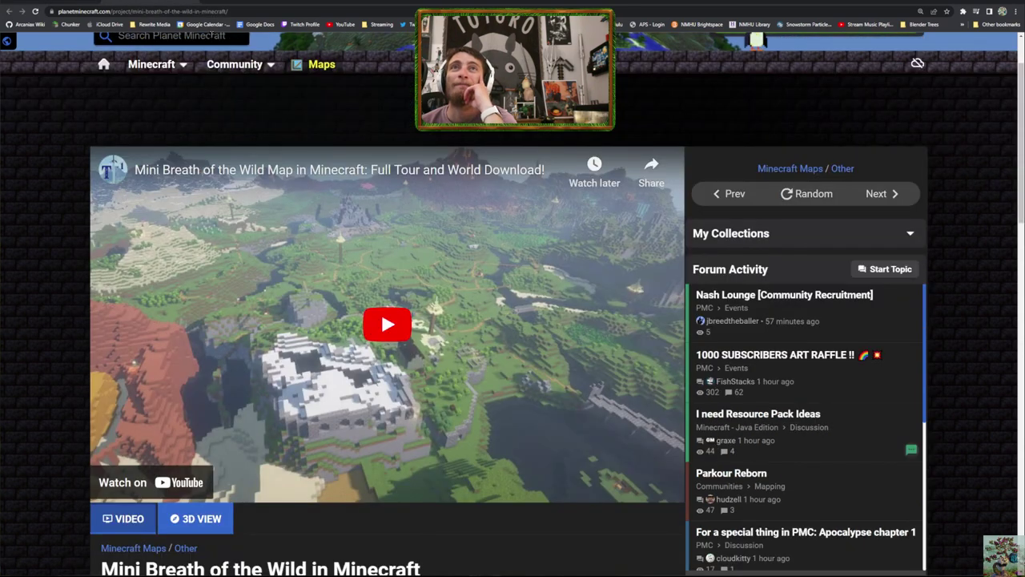
pyautogui.click(209, 5)
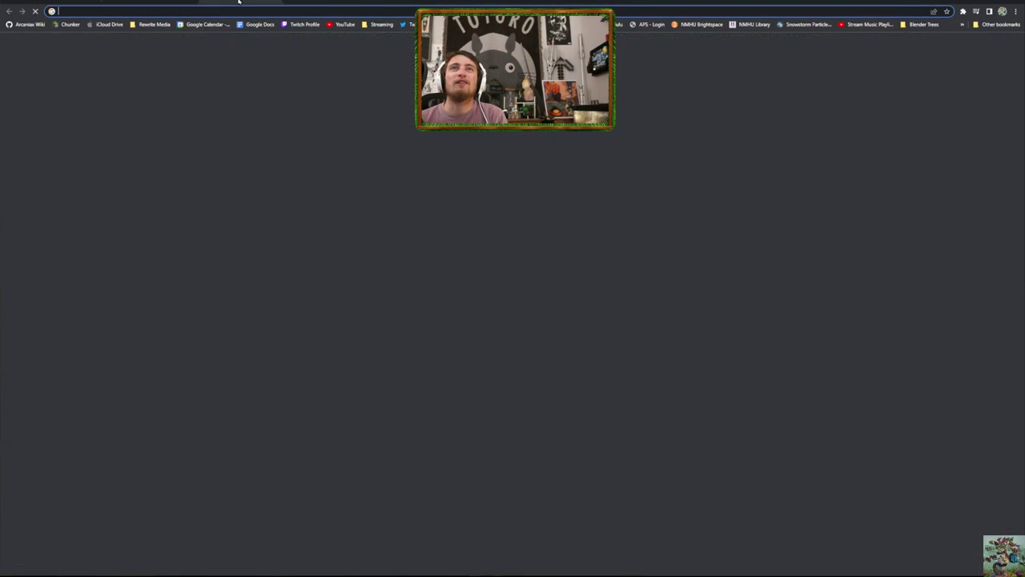
pyautogui.moveTo(841, 3); pyautogui.dragTo(336, 400)
pyautogui.doubleClick(256, 399)
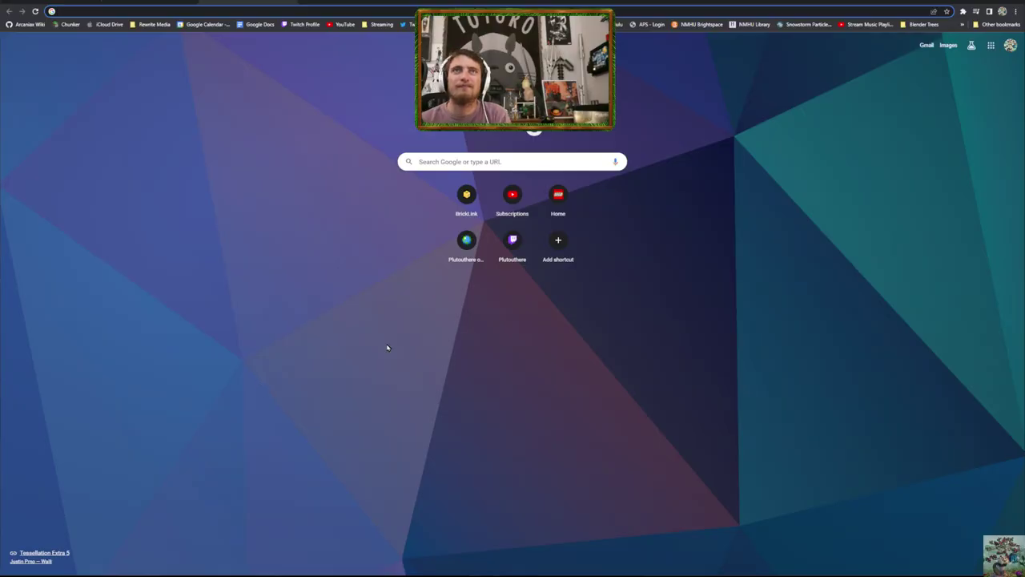
pyautogui.write('assas')
pyautogui.write('s')
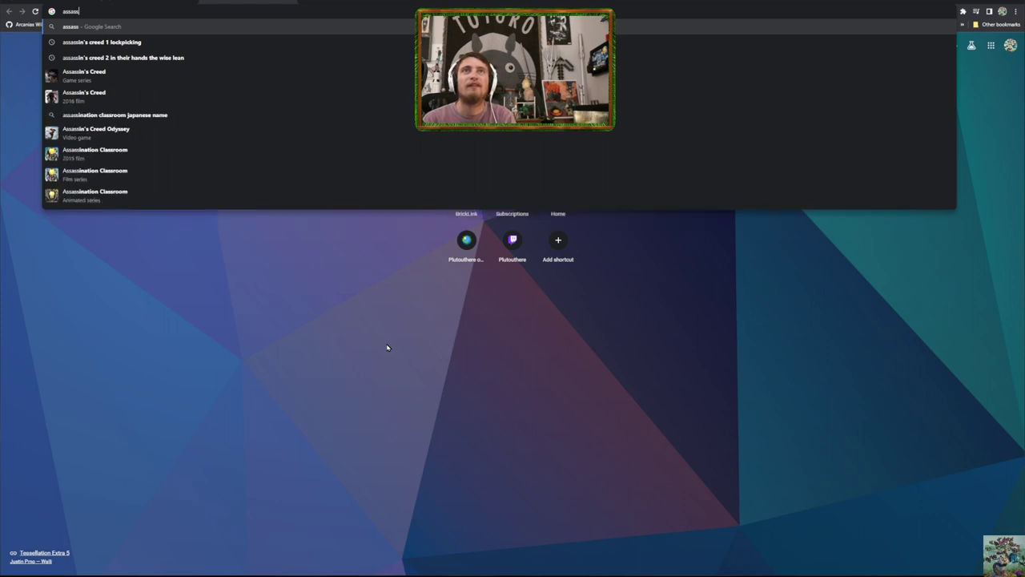
pyautogui.write('ins creed ')
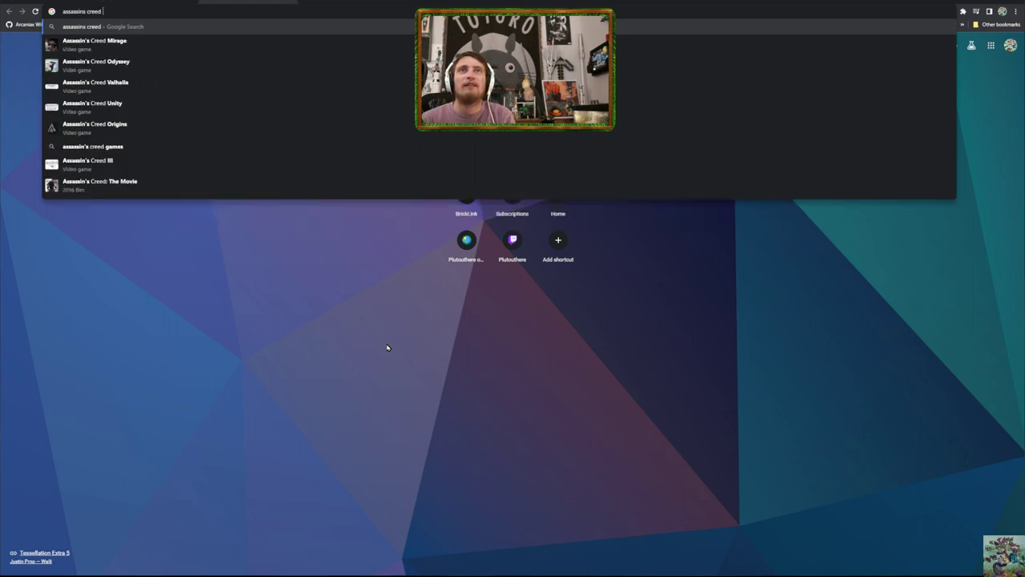
pyautogui.write('or')
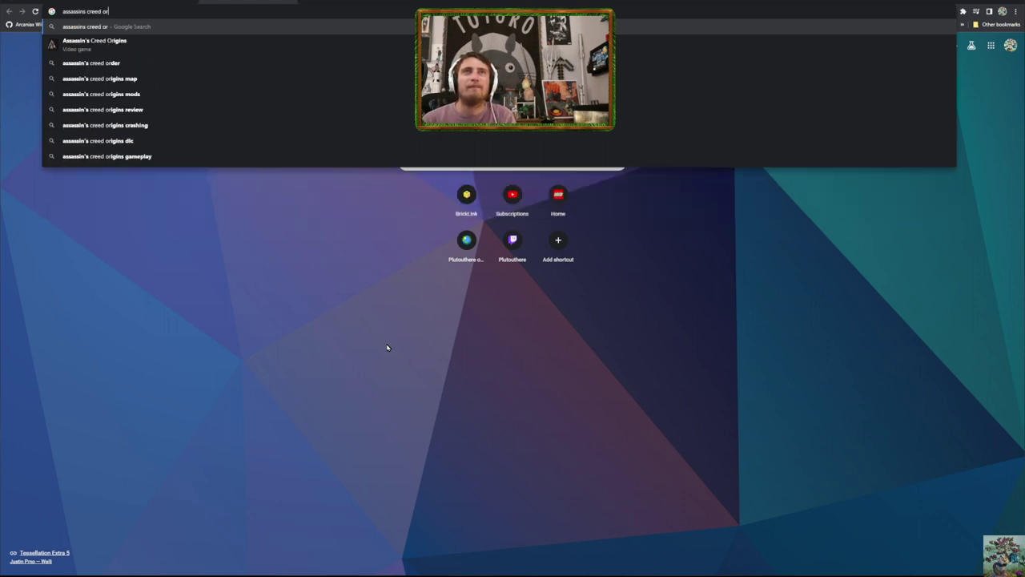
pyautogui.write('igins ')
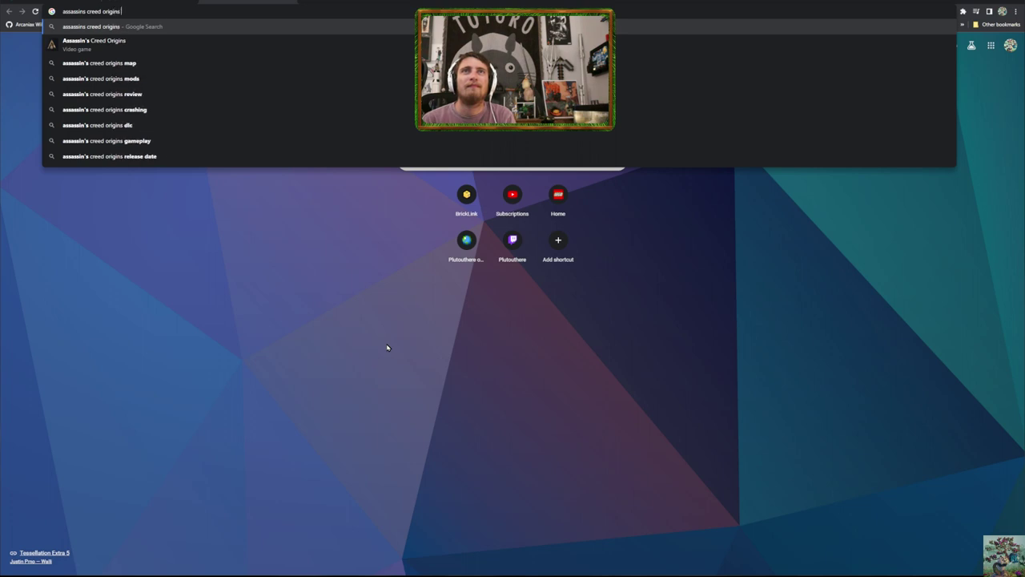
pyautogui.write('heightmap ')
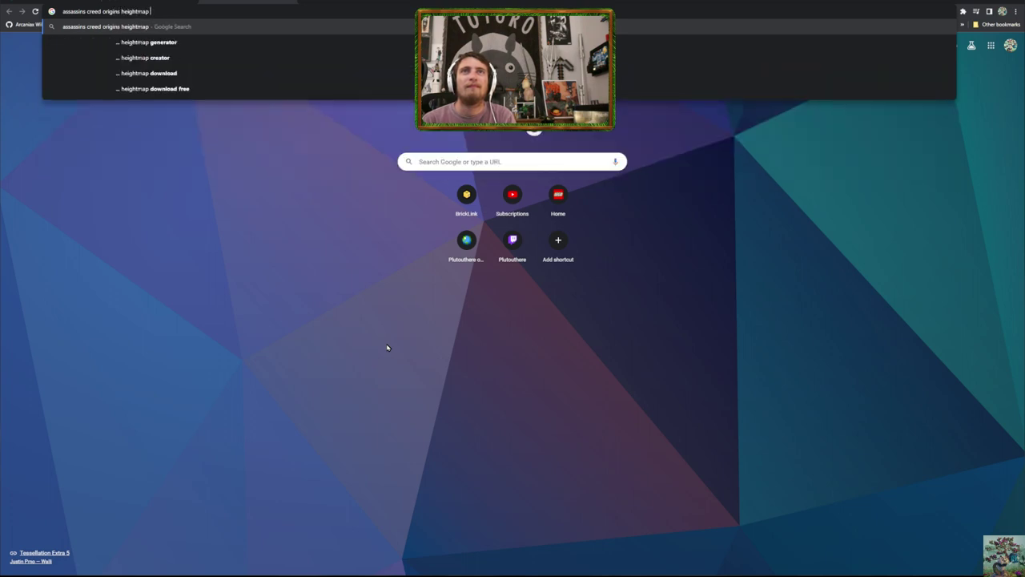
pyautogui.write('black and white')
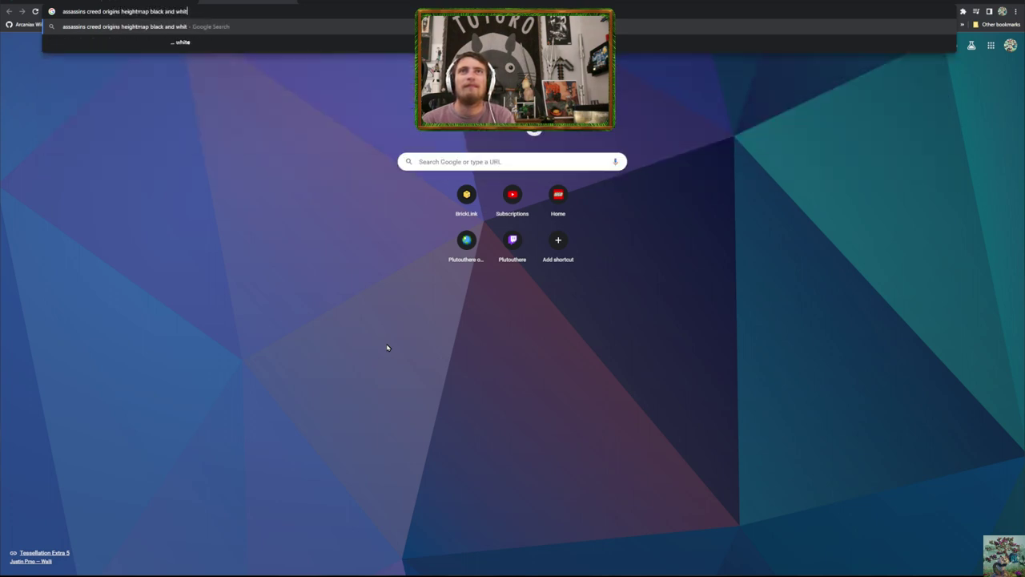
pyautogui.press('Return')
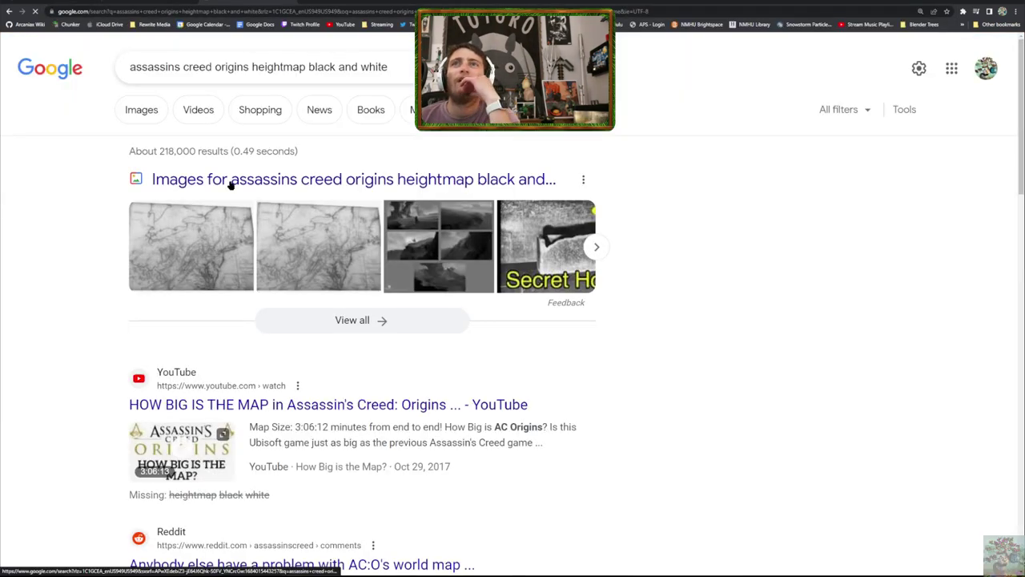
pyautogui.click(145, 109)
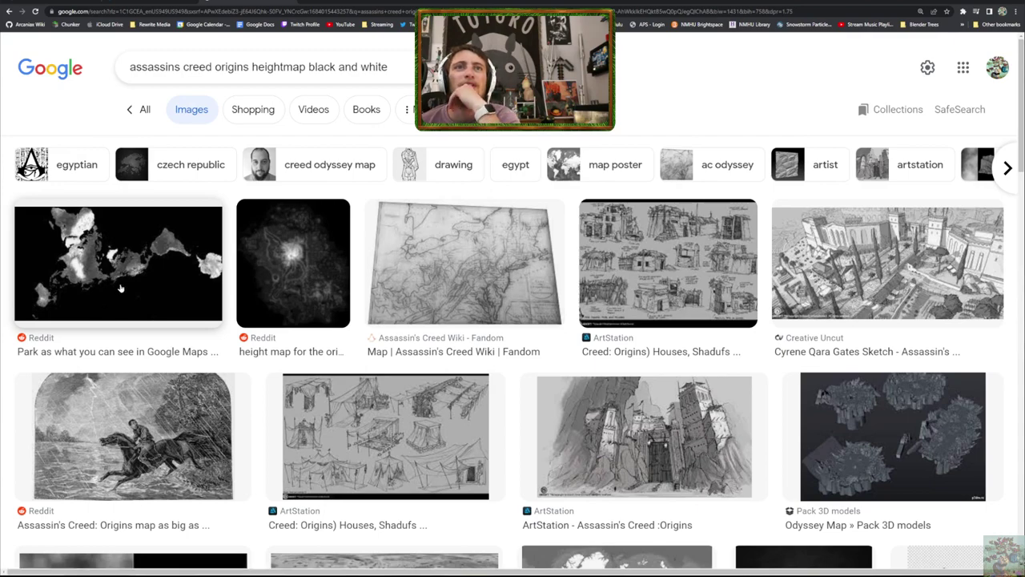
# Preview the height map image results, open the r/skywind Morrowind thread and follow its link to the full-size Cart_Height_Morrowind.jpg
pyautogui.click(120, 288)
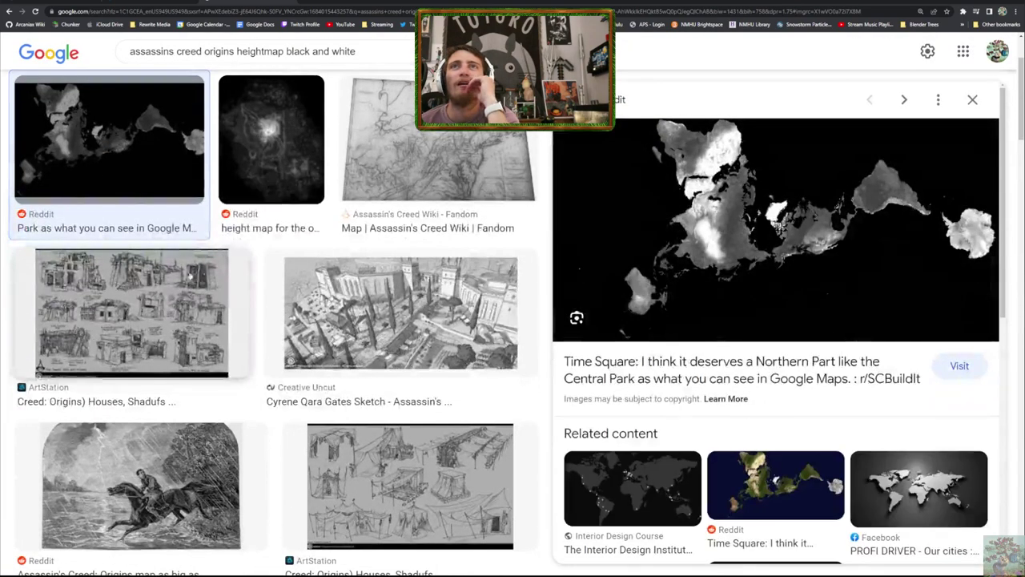
pyautogui.click(268, 232)
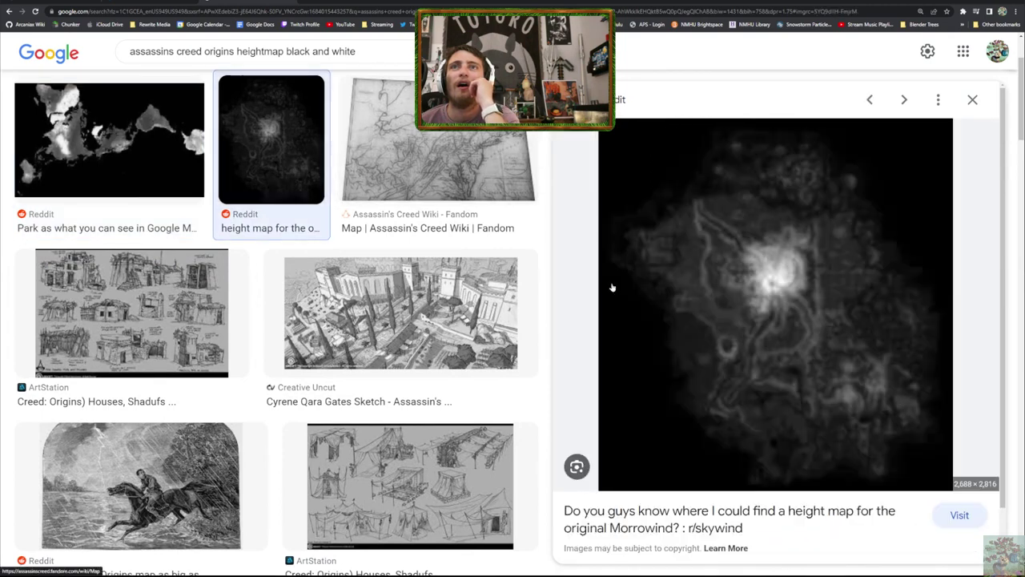
pyautogui.click(729, 321)
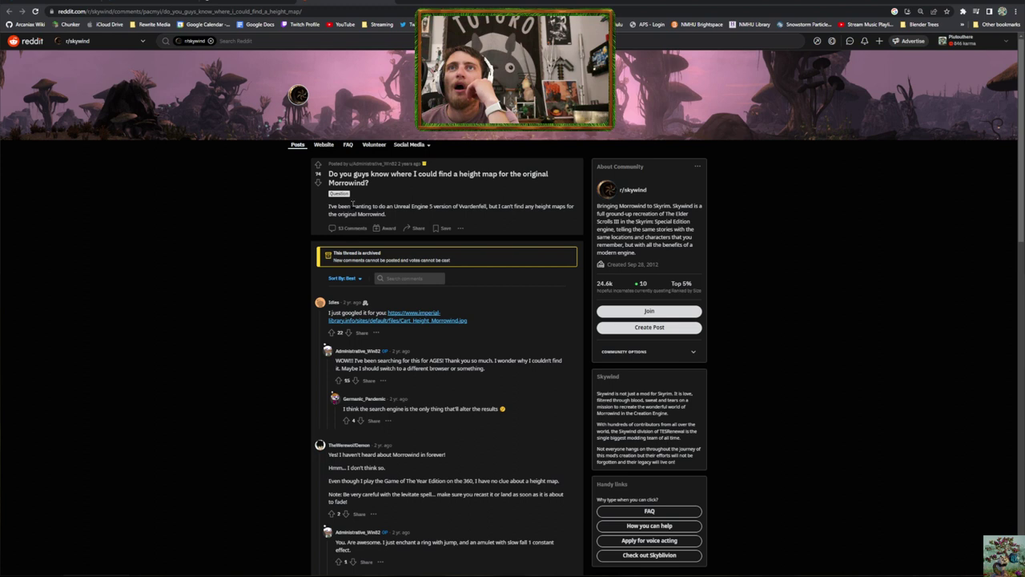
pyautogui.click(440, 321)
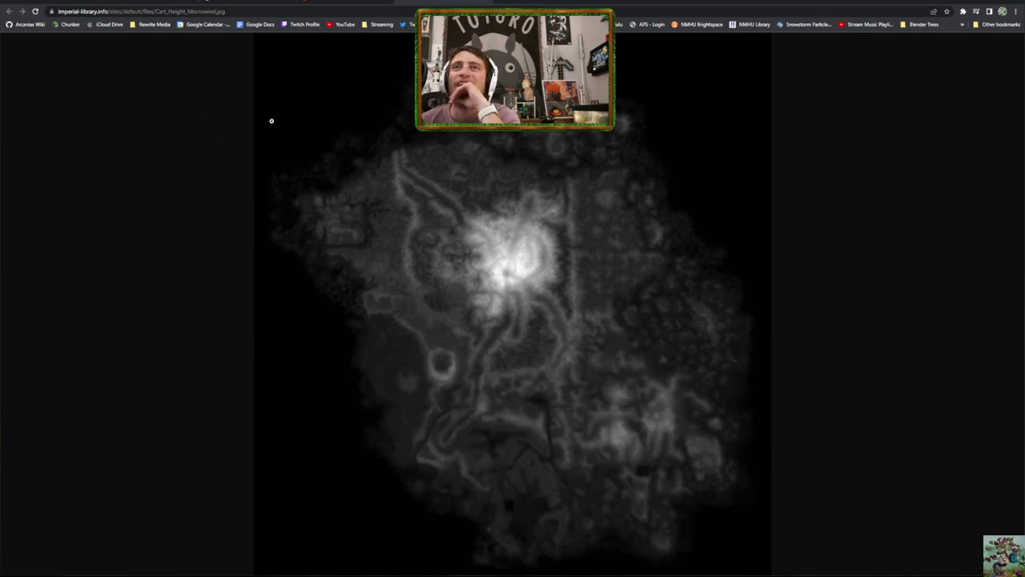
# Shrink the browser window to reveal the desktop and save the Morrowind height map image onto it
pyautogui.moveTo(634, 2); pyautogui.dragTo(633, 168)
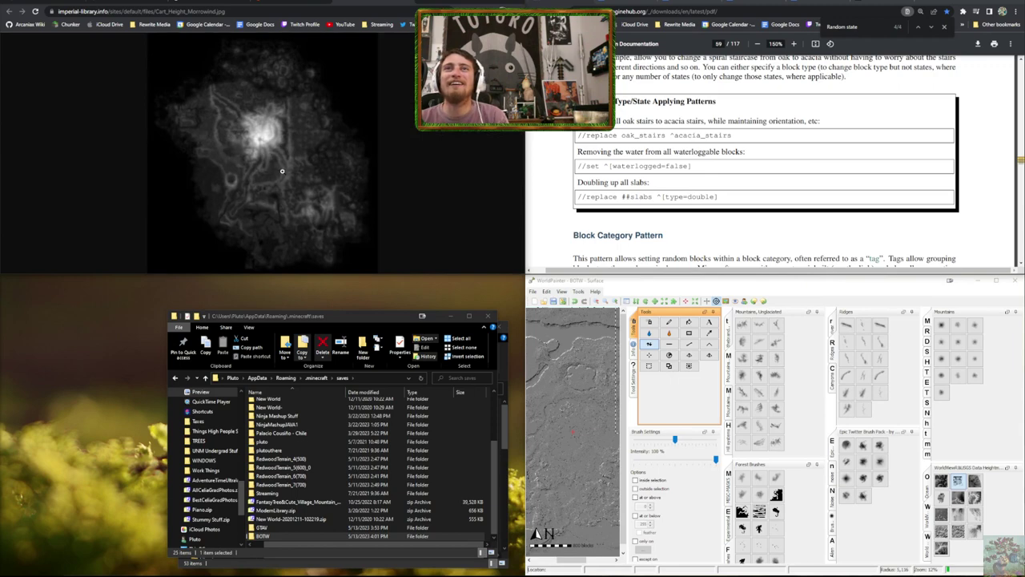
pyautogui.moveTo(282, 171); pyautogui.dragTo(110, 353)
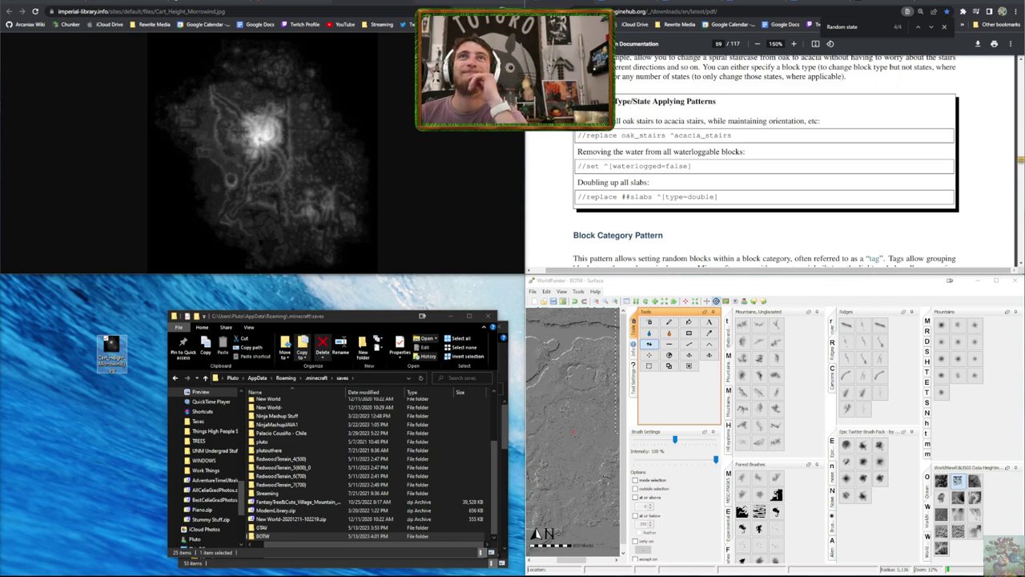
pyautogui.click(260, 13)
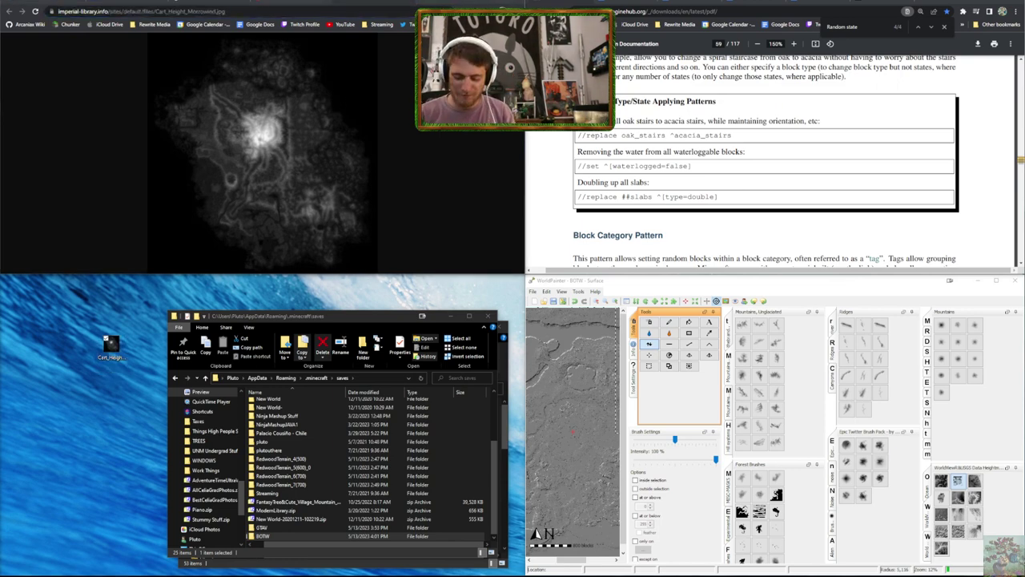
# Look back through the Reddit thread and Breath of the Wild map tabs, ending on the Morrowind height map image
pyautogui.click(290, 2)
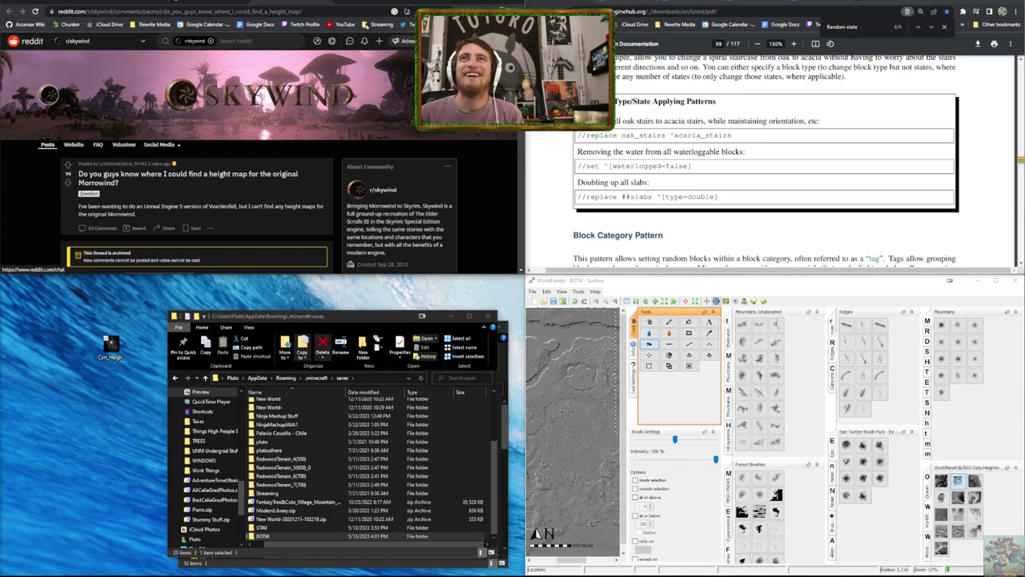
pyautogui.click(192, 2)
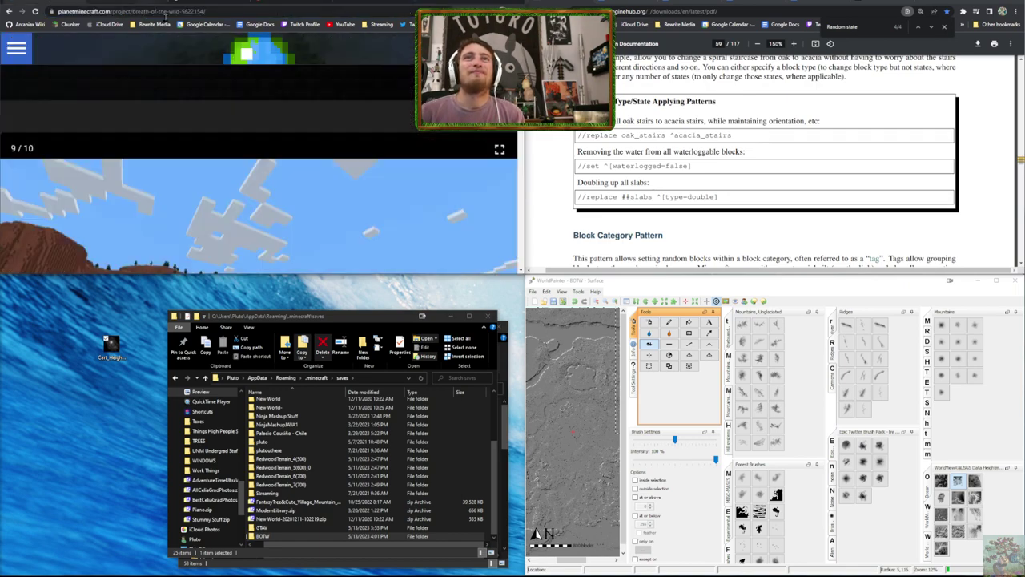
pyautogui.click(267, 3)
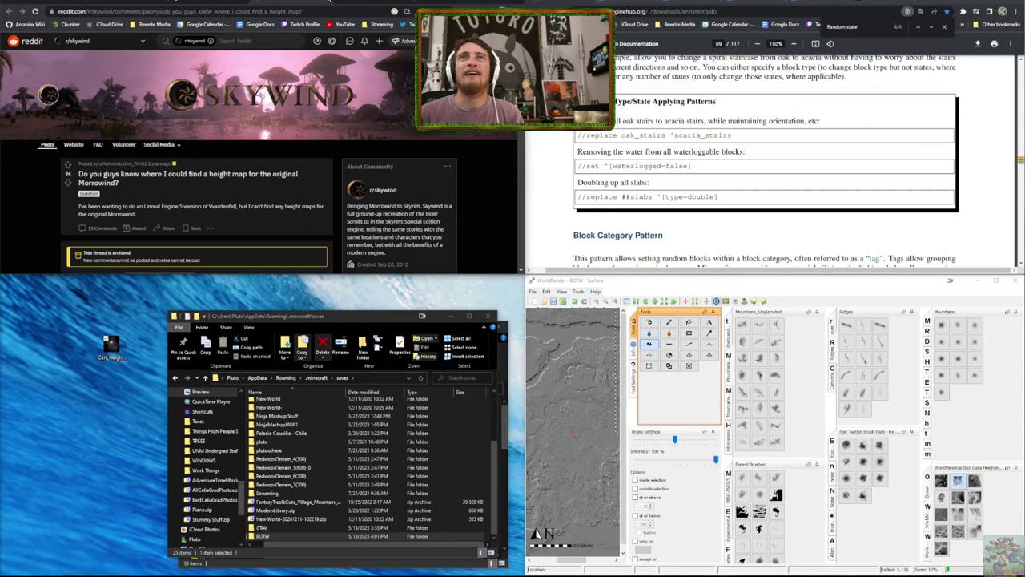
pyautogui.click(326, 2)
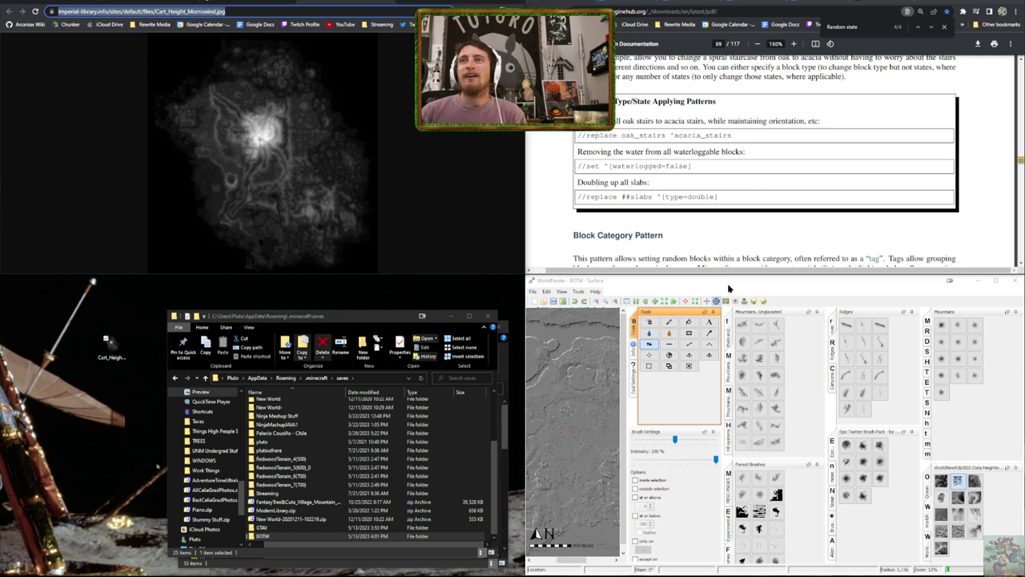
# Switch to WorldPainter and enlarge its window with the BOTW world to fill the screen
pyautogui.moveTo(728, 280); pyautogui.dragTo(630, 324)
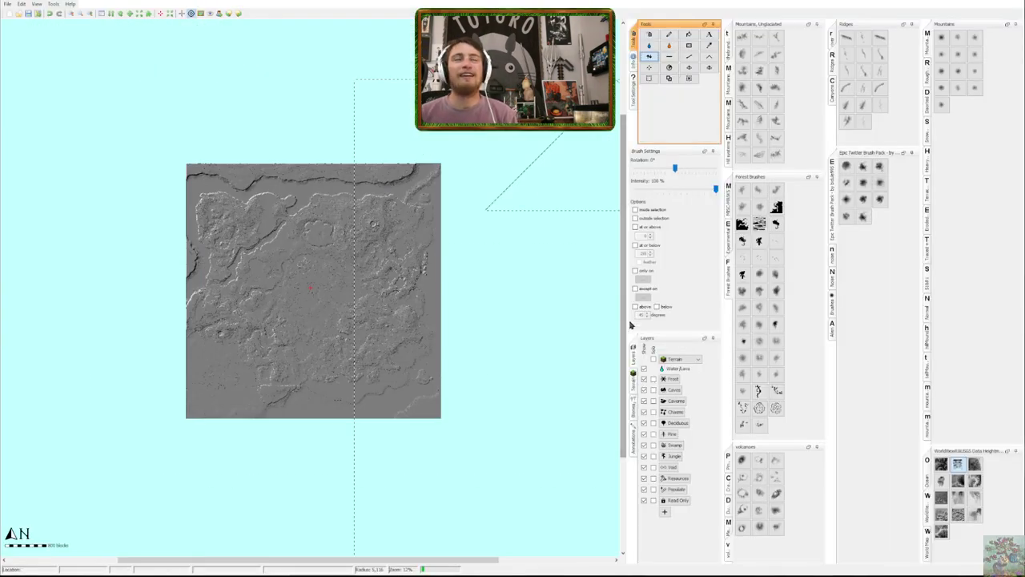